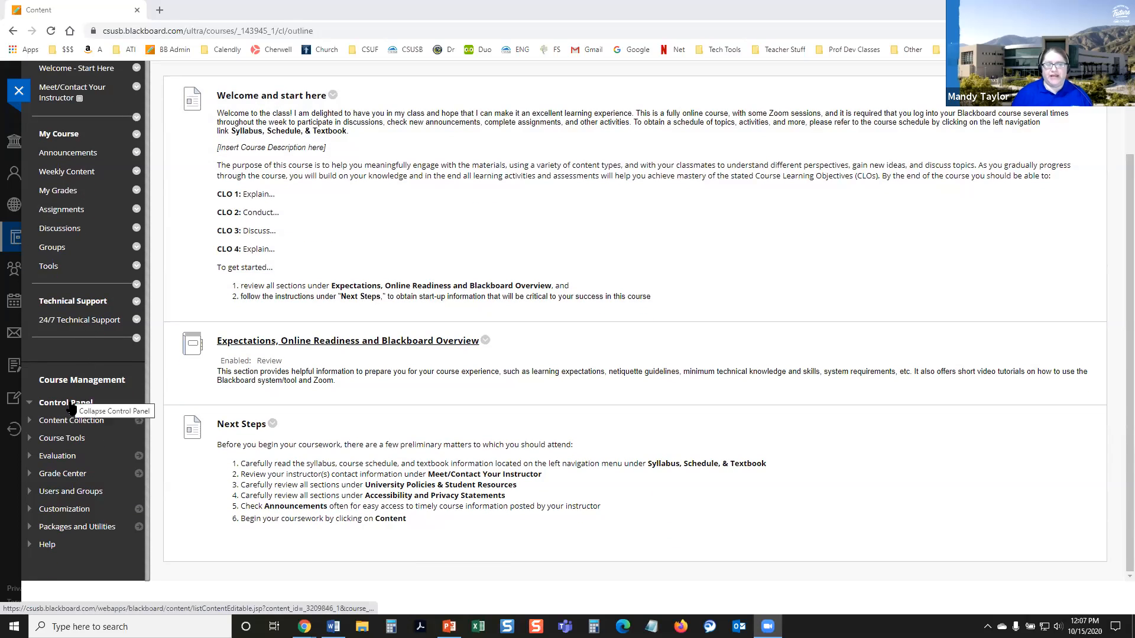
Step: Start creating a new rubric from the Rubrics course tool and hide the course menu
left_click(48, 440)
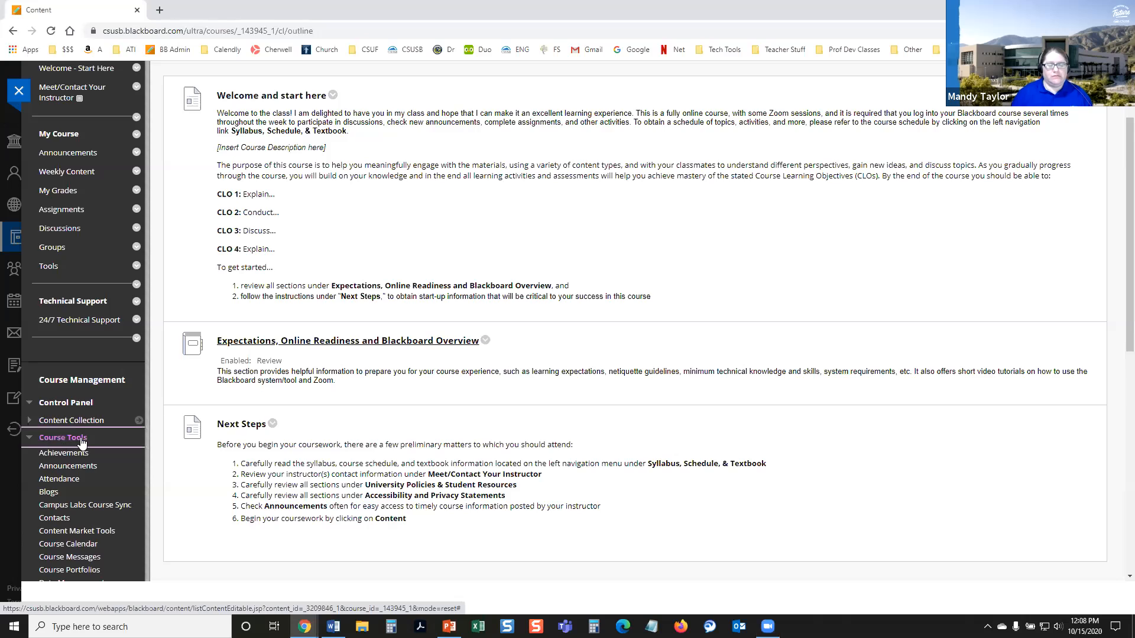
scroll(66, 442, "down", 4)
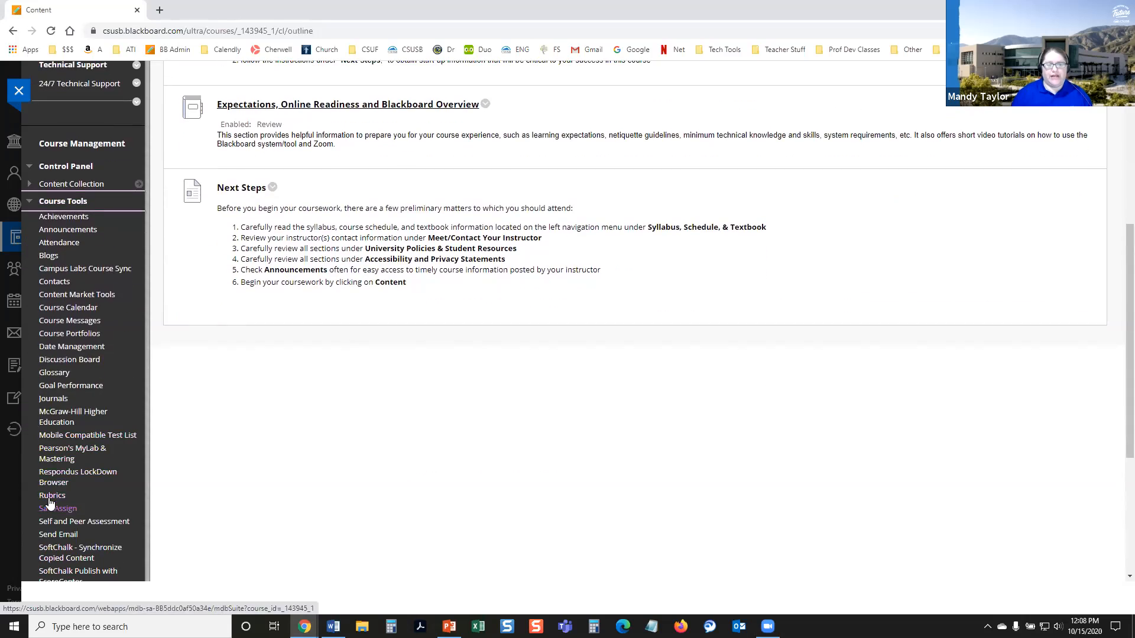
left_click(51, 502)
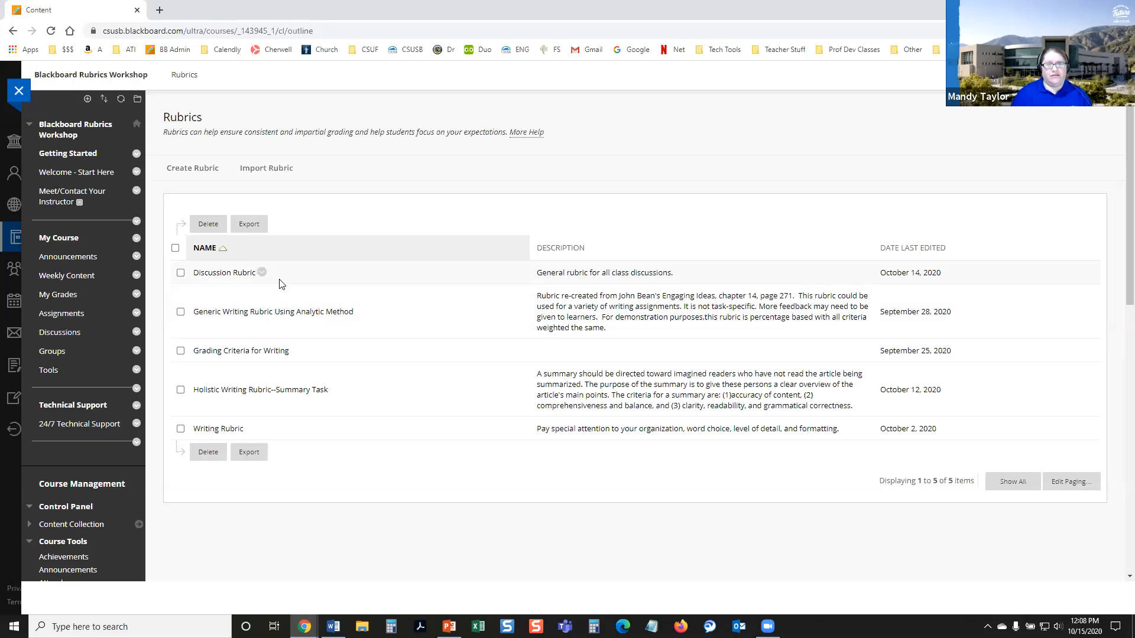
left_click(198, 171)
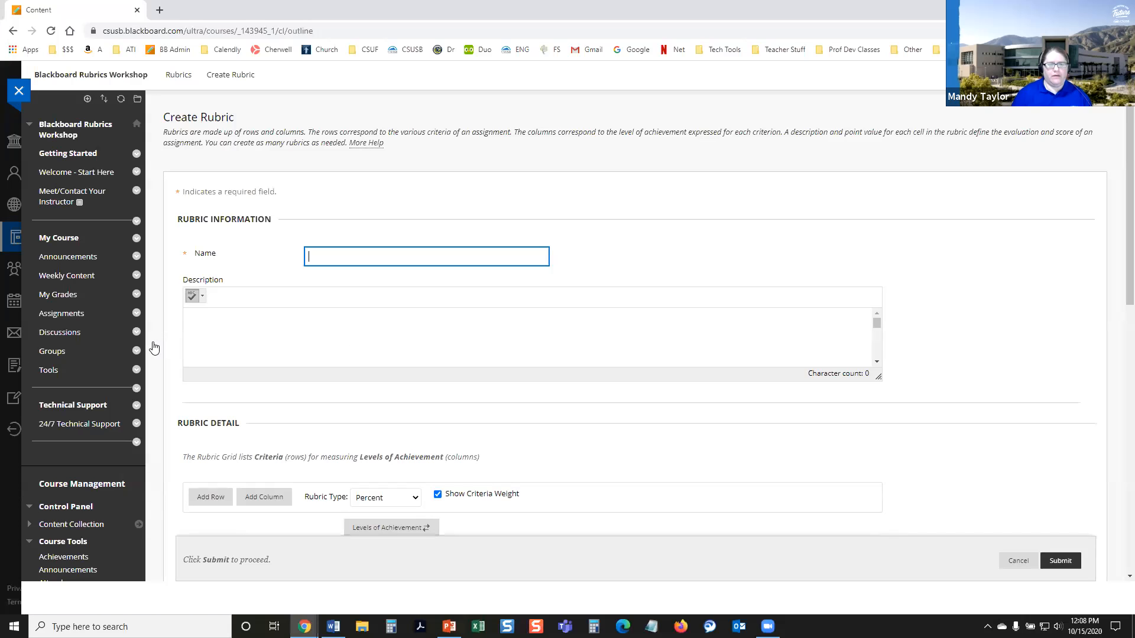
left_click(153, 348)
scroll(357, 352, "down", 2)
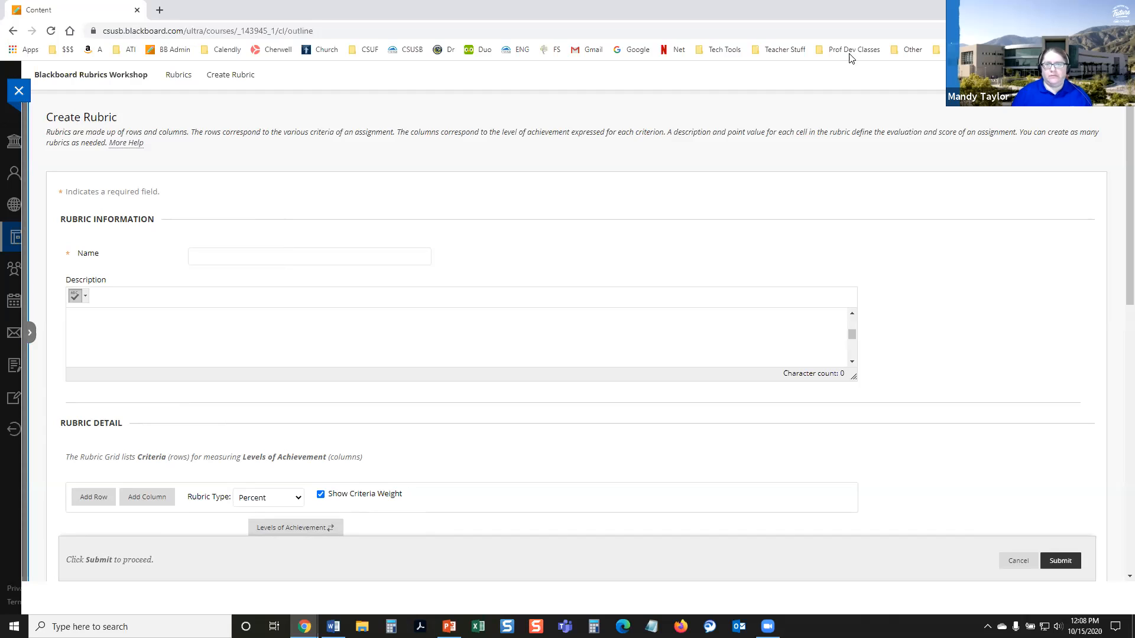
Step: Name the rubric "Demonstration Rubric" and enter "Rubric description." as its description
left_click(232, 258)
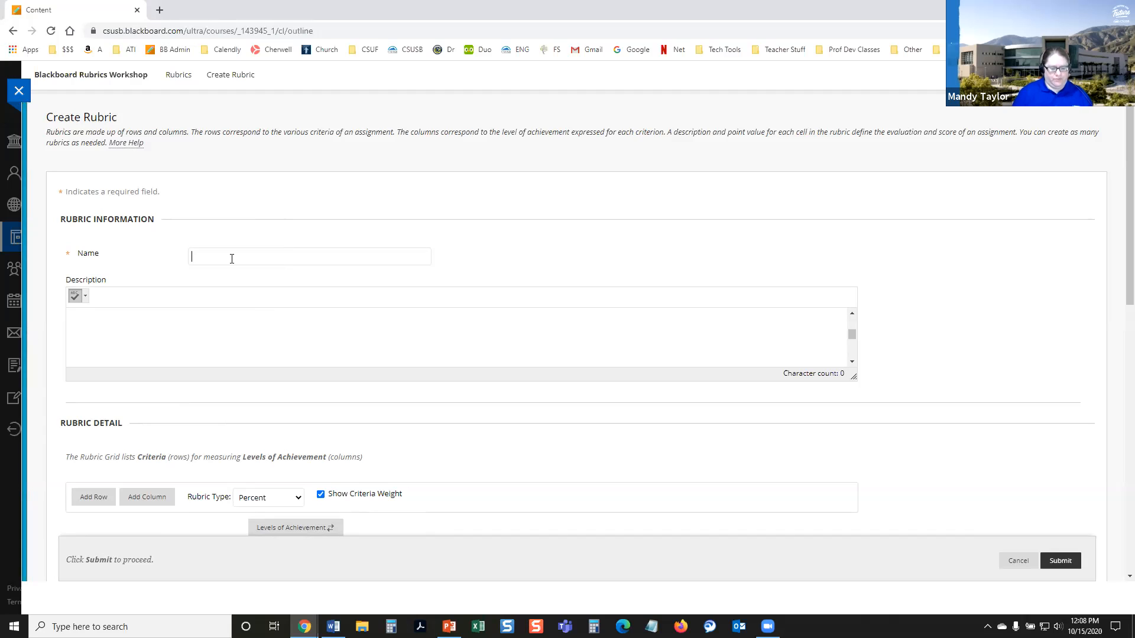
type("Demonstration Rubric")
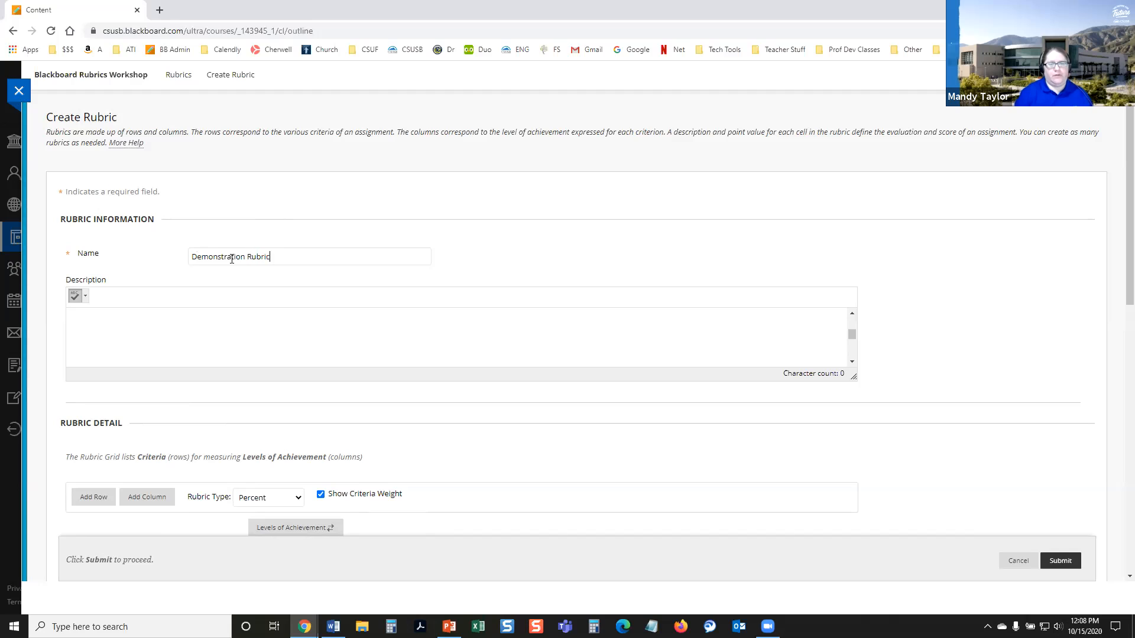
left_click(246, 351)
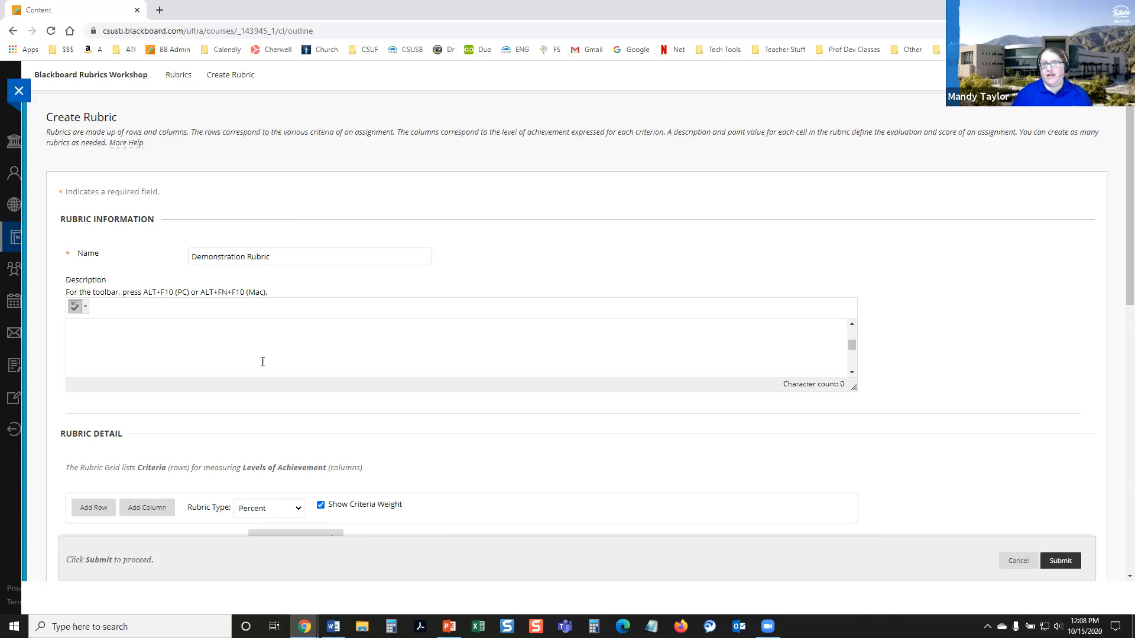
scroll(262, 361, "up", 2)
left_click(262, 361)
type("Rubric description.")
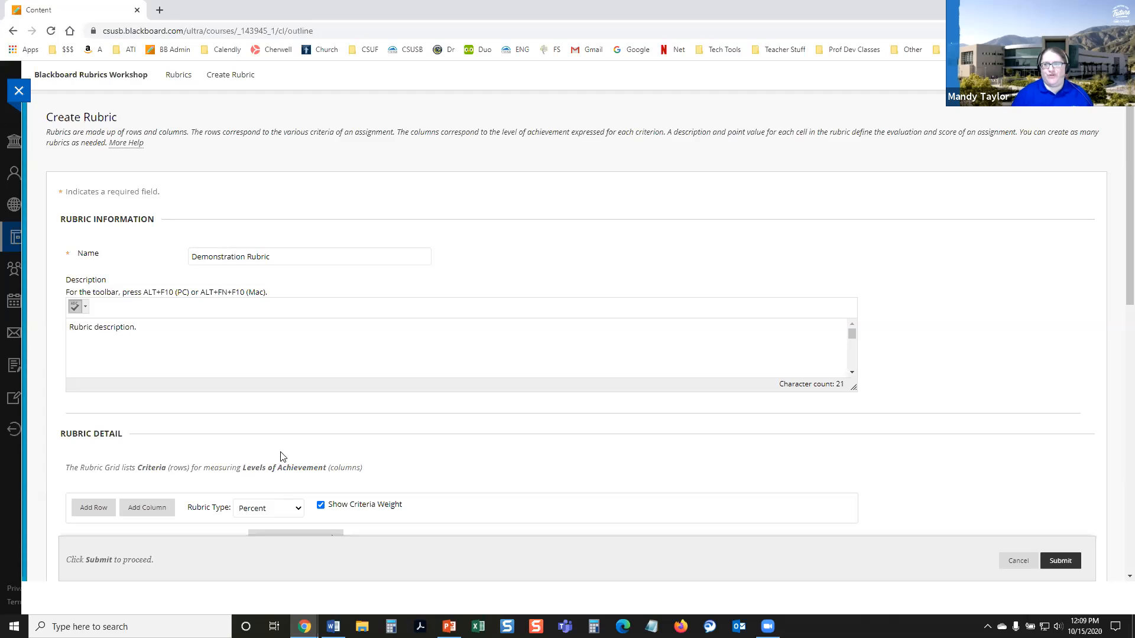
Step: Try the rubric types No Points, Points, Point Range and Percent in turn to compare their grids
scroll(283, 457, "down", 1)
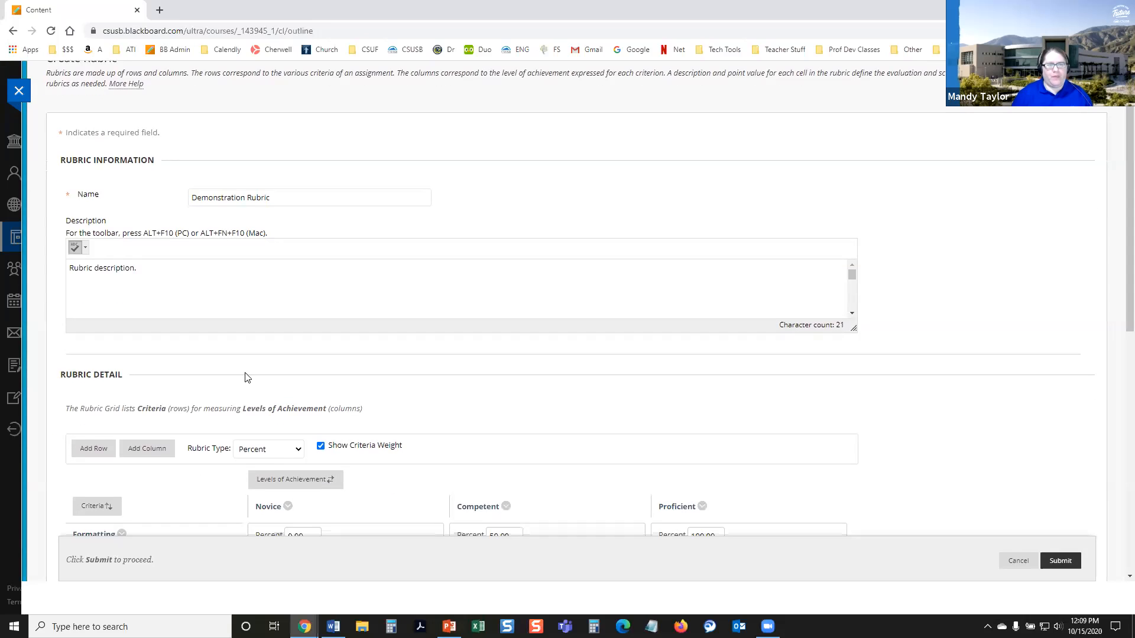
scroll(246, 377, "up", 1)
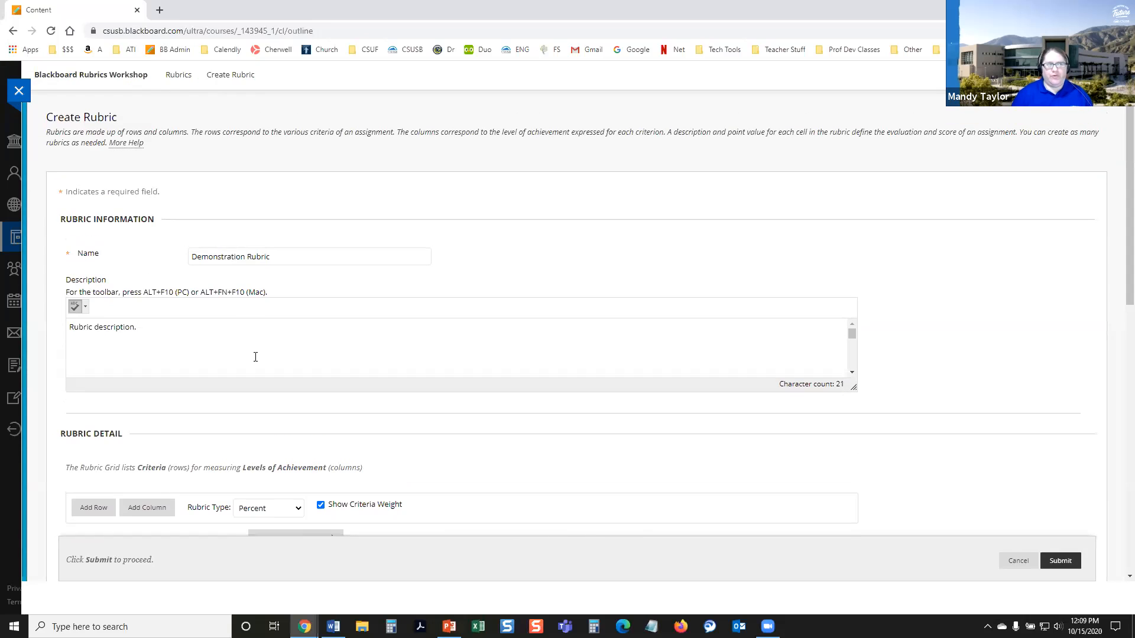
scroll(302, 436, "down", 4)
scroll(303, 435, "down", 2)
scroll(304, 434, "up", 1)
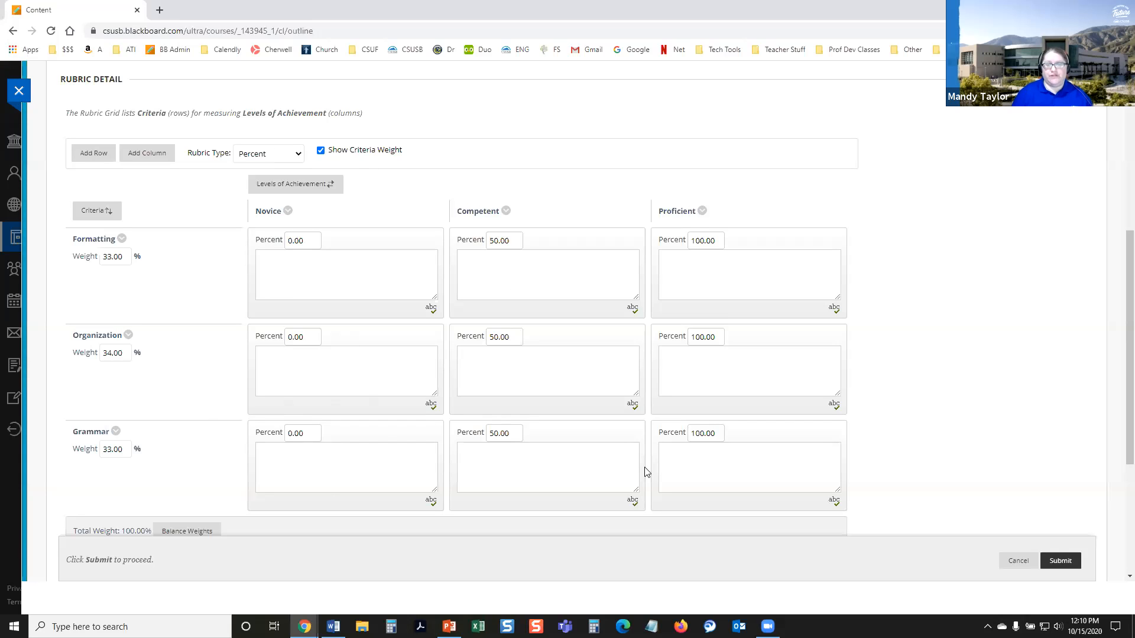
left_click(297, 155)
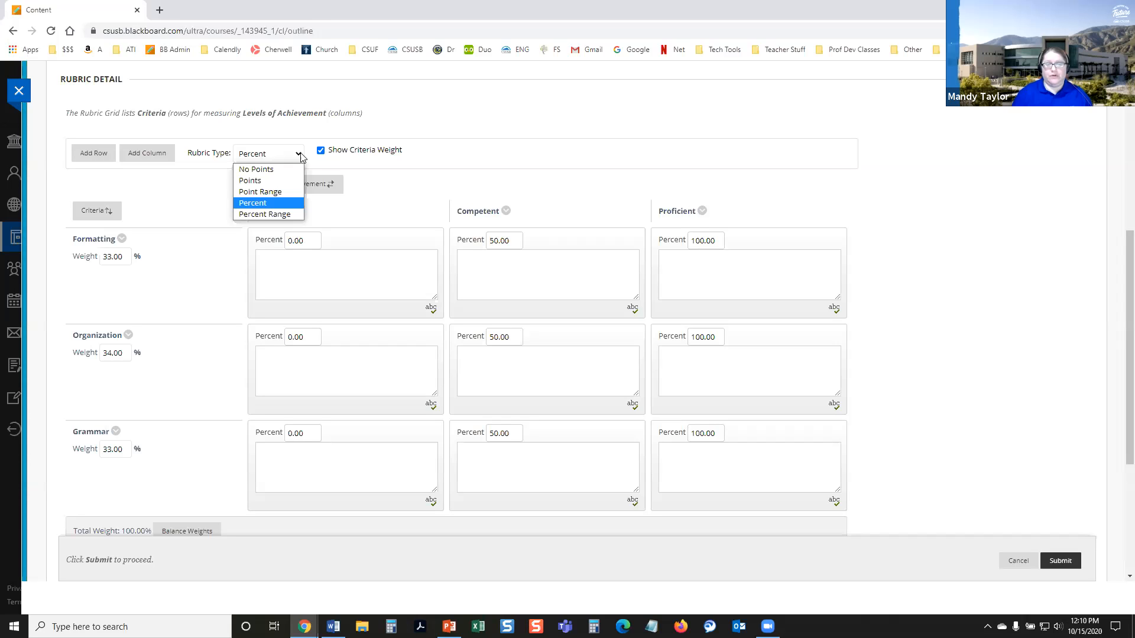
left_click(281, 169)
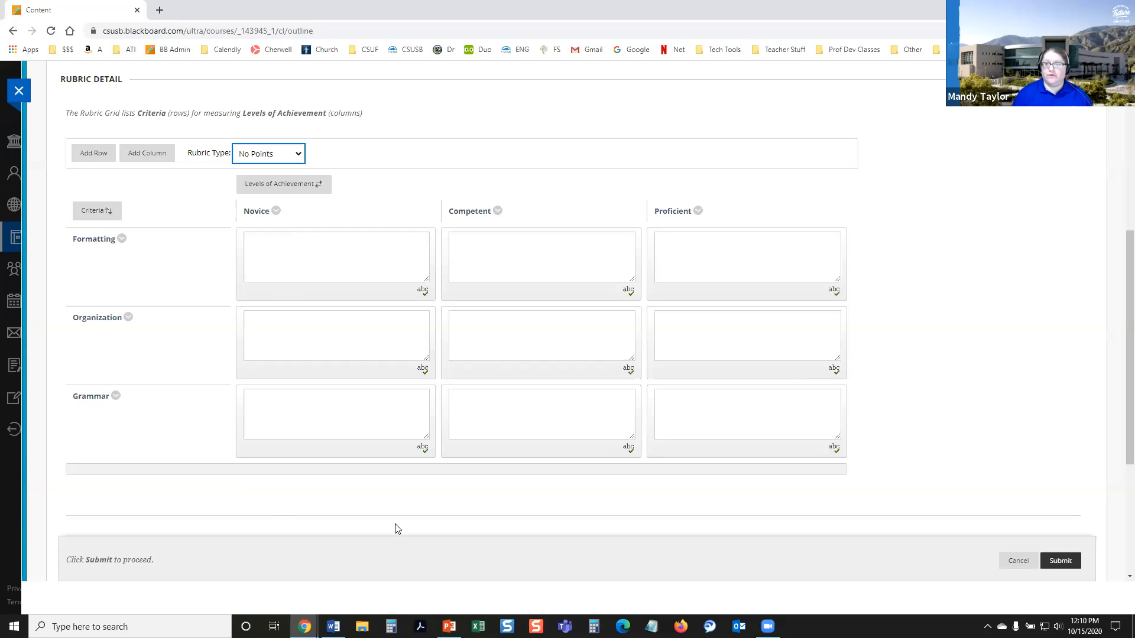
left_click(277, 155)
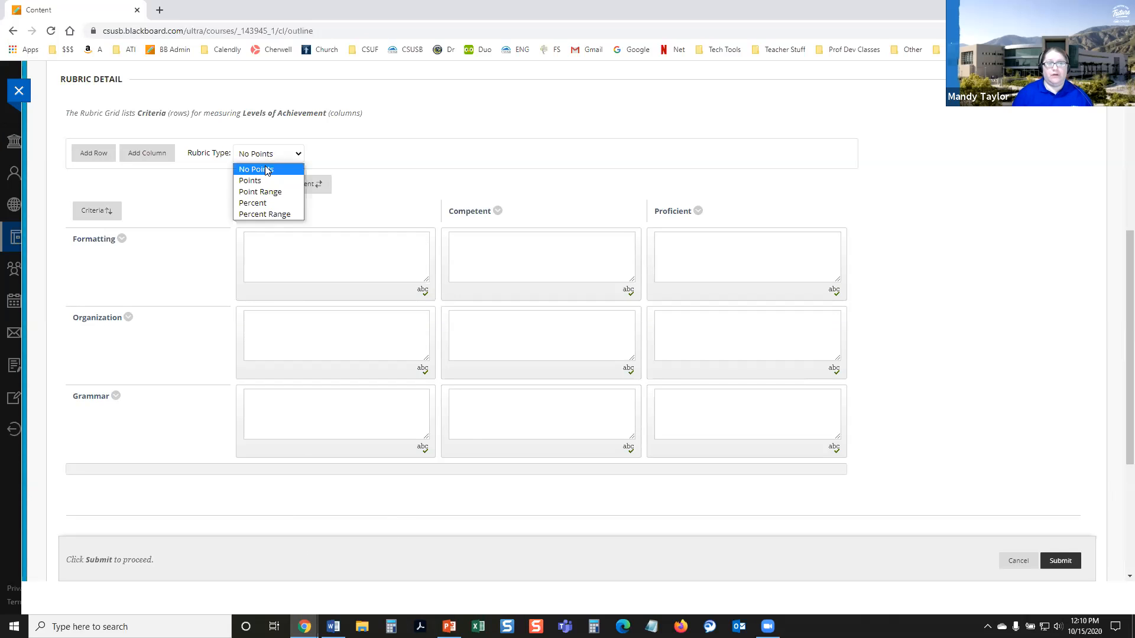
left_click(262, 181)
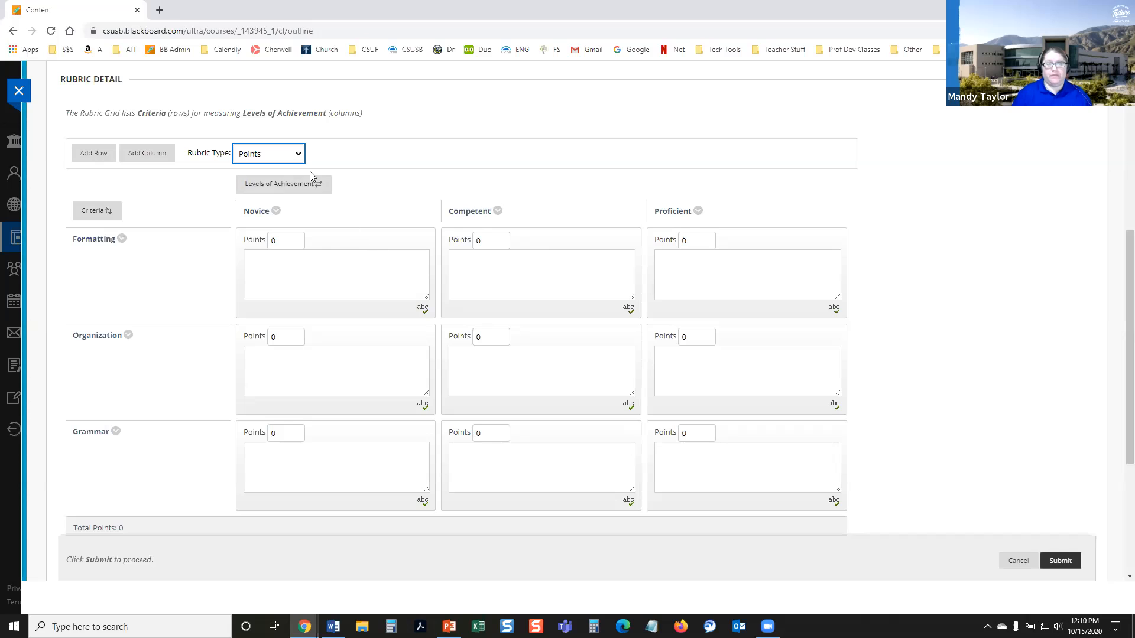
left_click(269, 157)
left_click(263, 191)
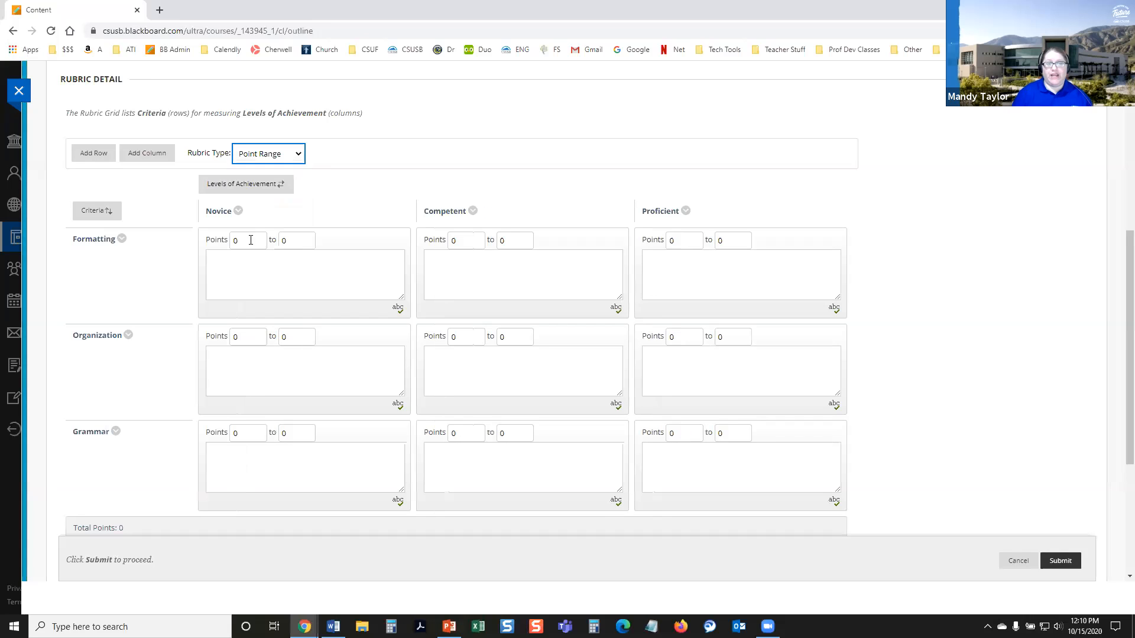
left_click(281, 156)
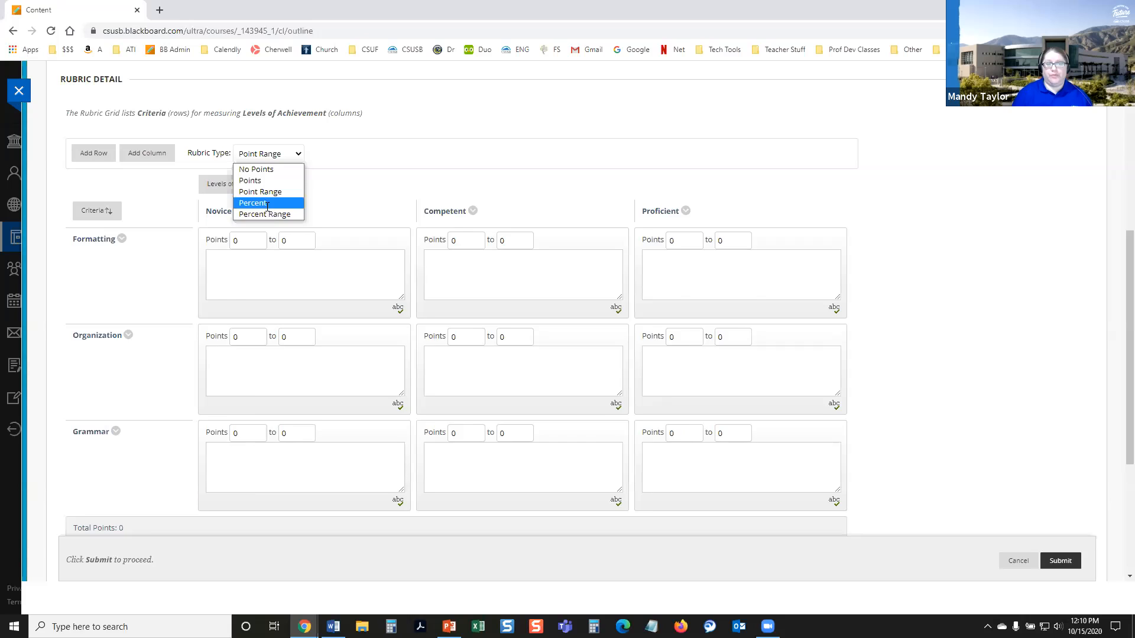
left_click(266, 203)
Step: Set the rubric type to Percent Range
left_click(279, 154)
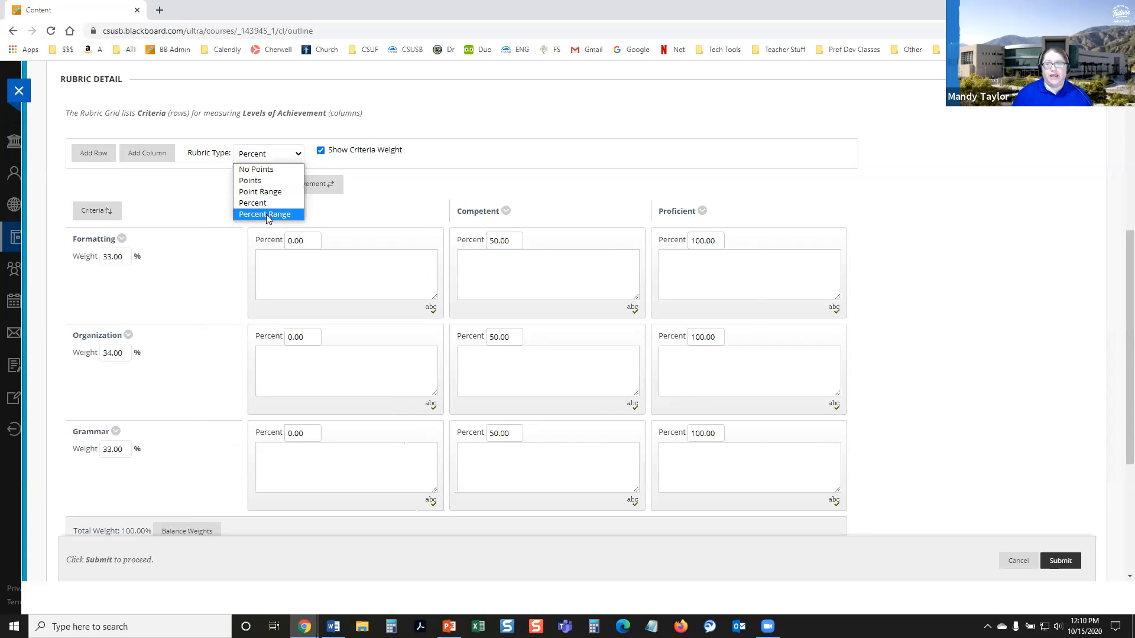
left_click(266, 214)
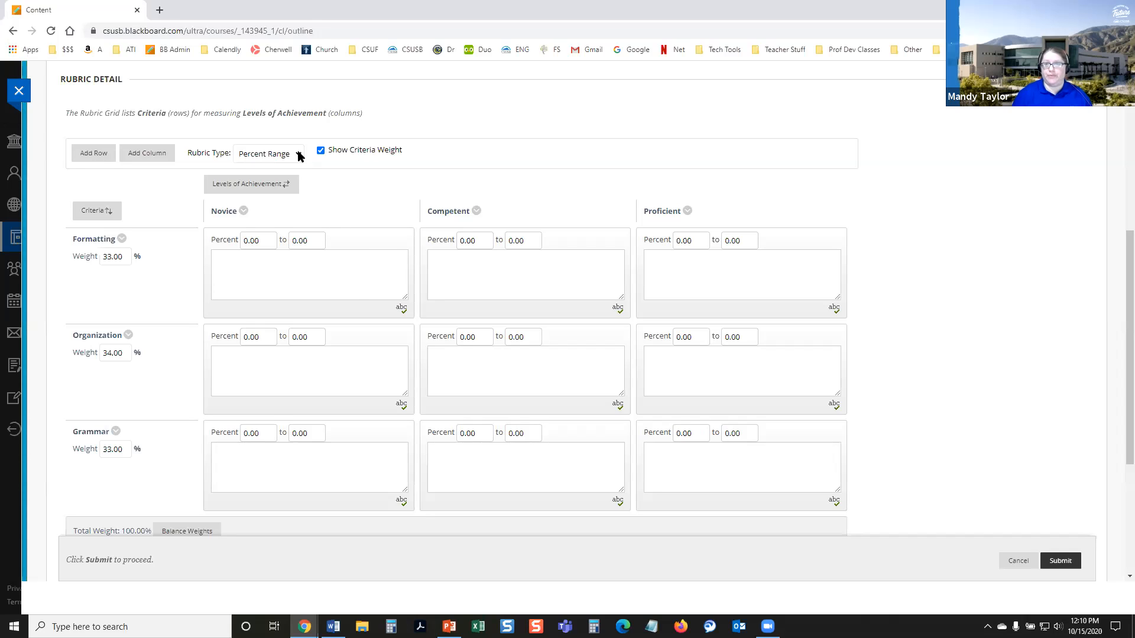
left_click(315, 210)
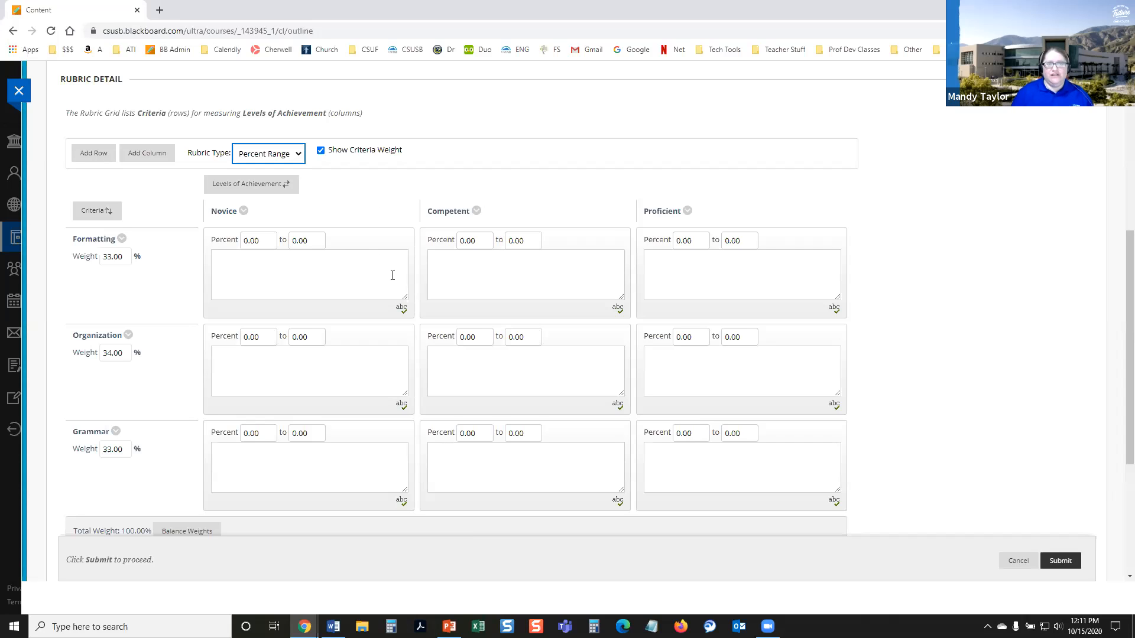
left_click(300, 153)
scroll(161, 494, "down", 1)
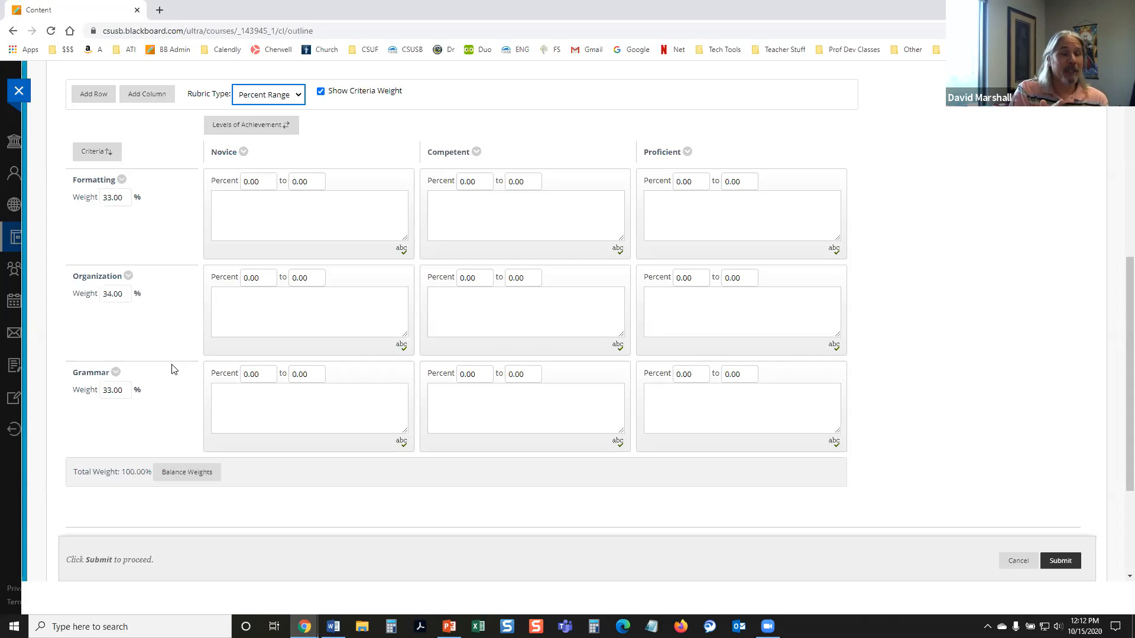
scroll(174, 369, "up", 1)
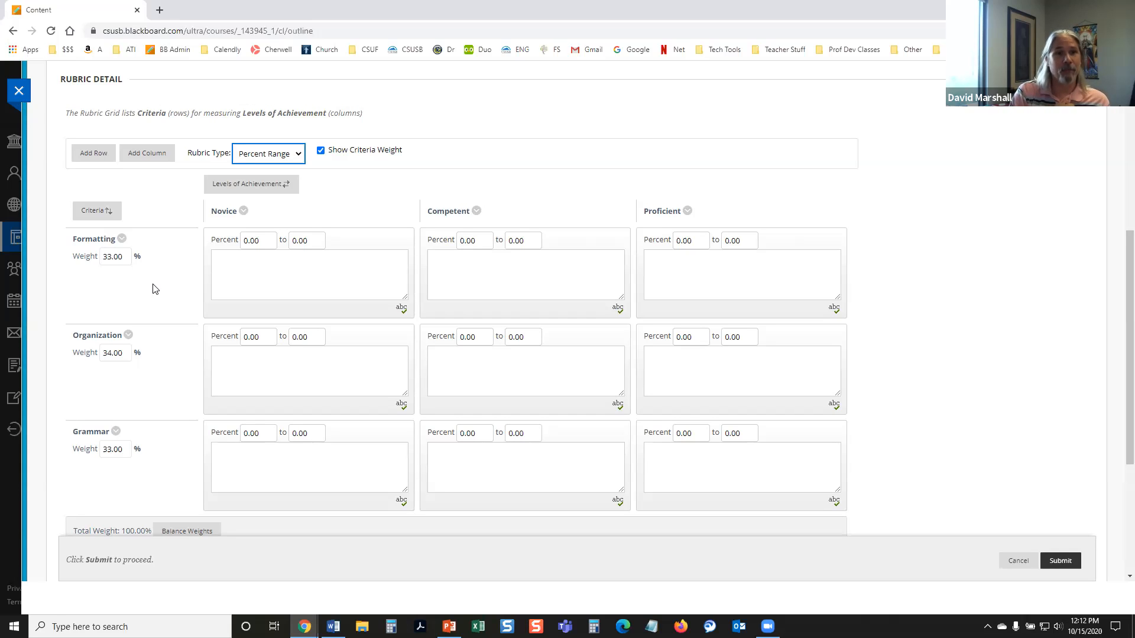
left_click(266, 155)
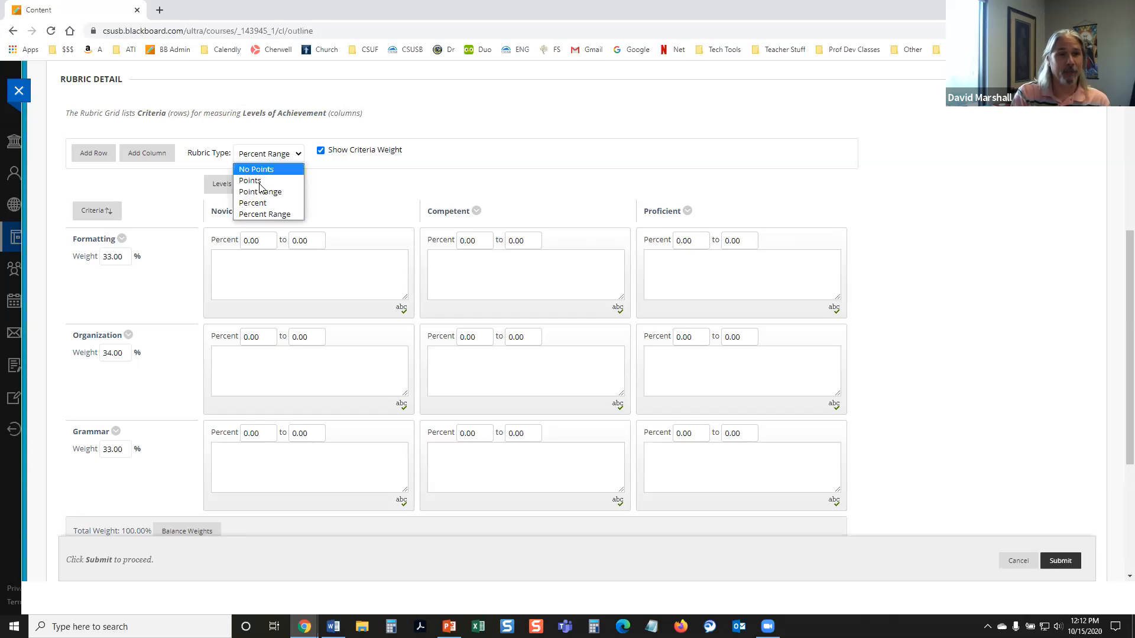
left_click(326, 182)
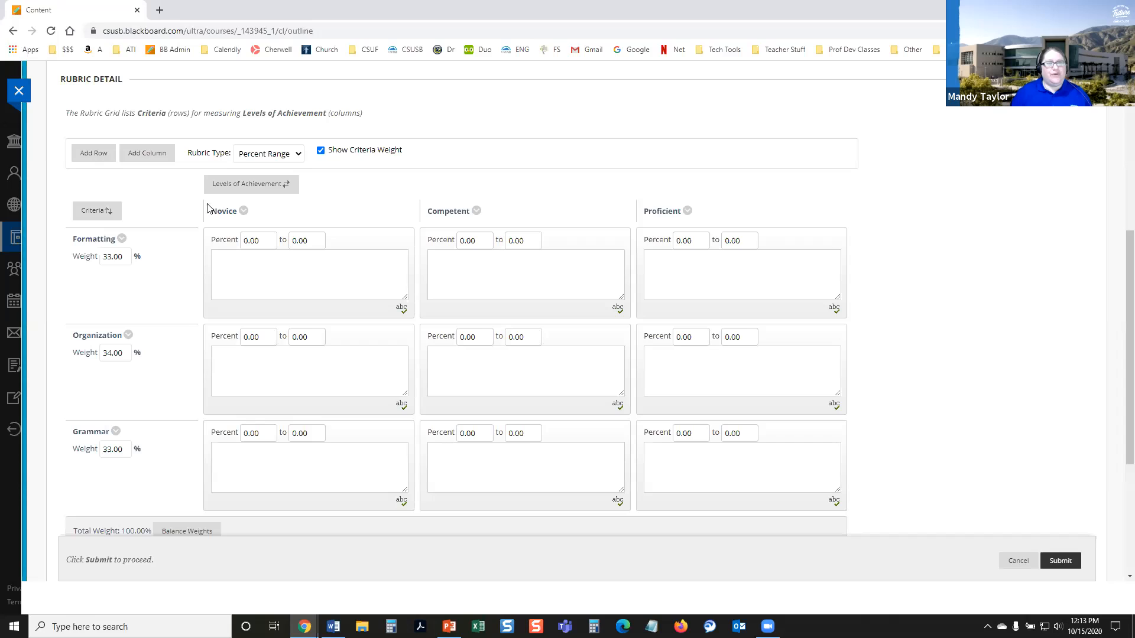
left_click(292, 189)
left_click(316, 228)
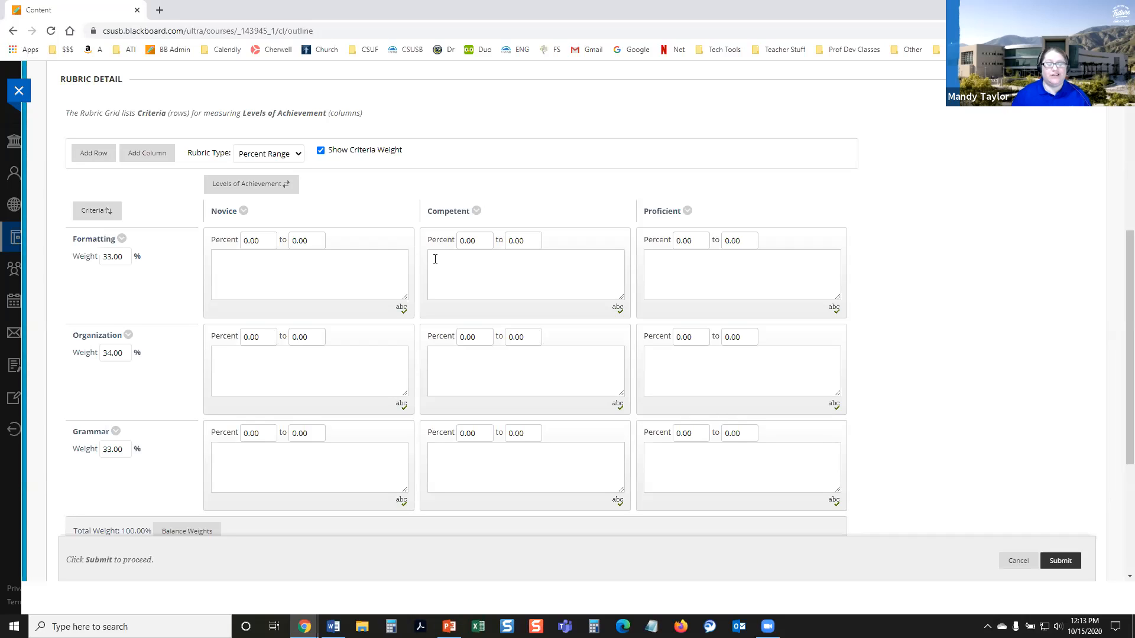
Step: Reverse the order of the rubric's levels of achievement to Proficient, Competent, Novice
left_click(241, 188)
left_click(239, 193)
left_click(296, 192)
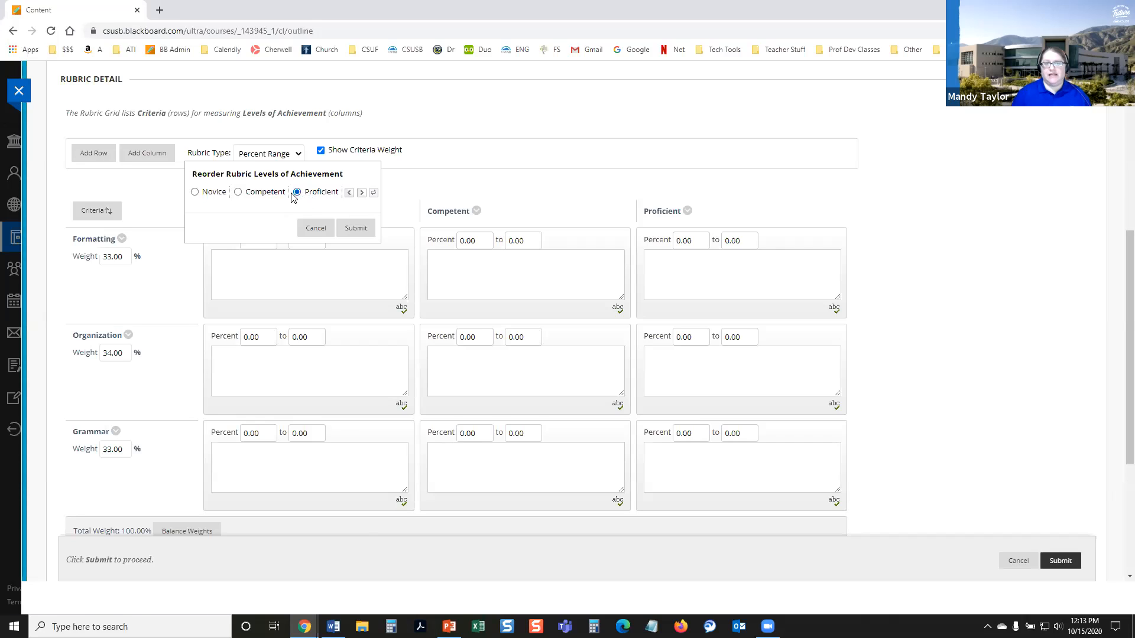
left_click(239, 193)
left_click(195, 192)
left_click(361, 194)
left_click(362, 194)
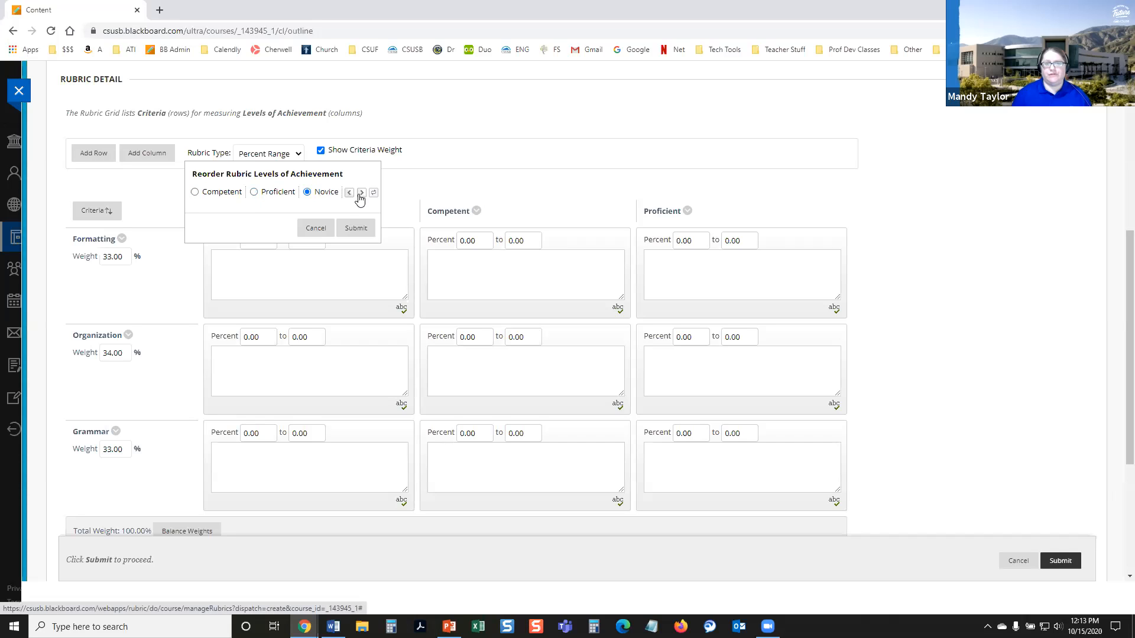
left_click(350, 192)
left_click(350, 192)
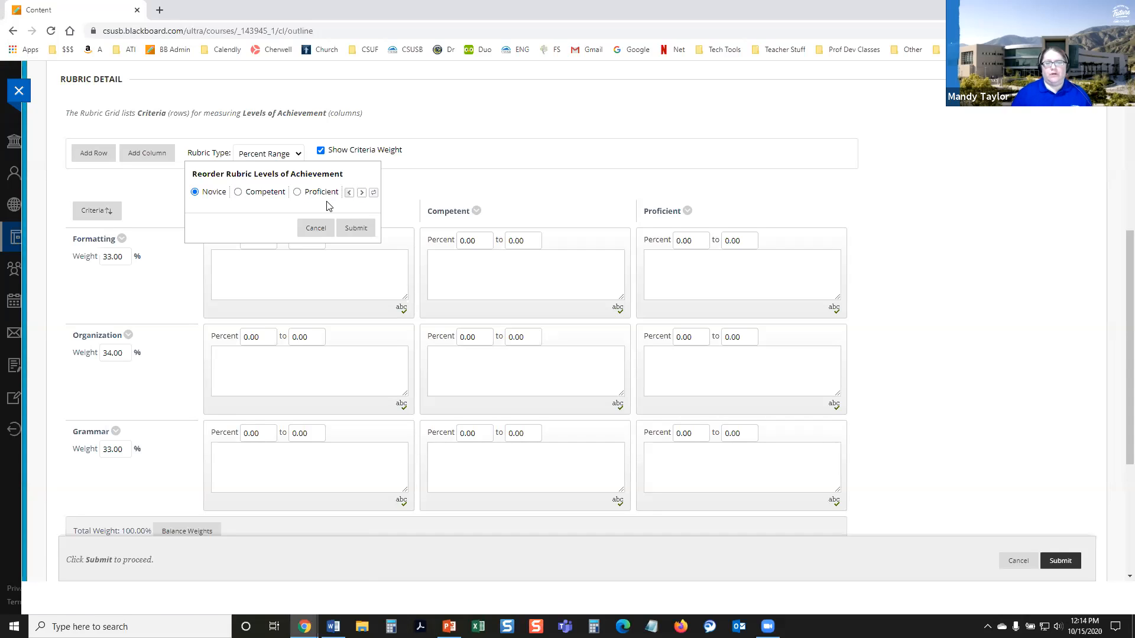
left_click(374, 194)
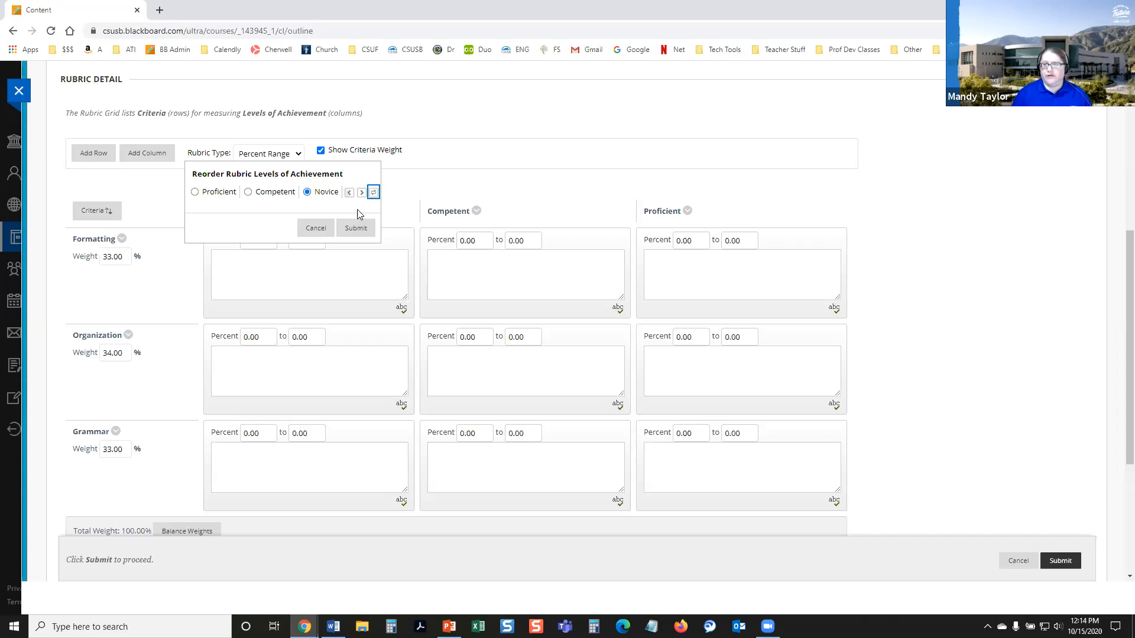
left_click(356, 226)
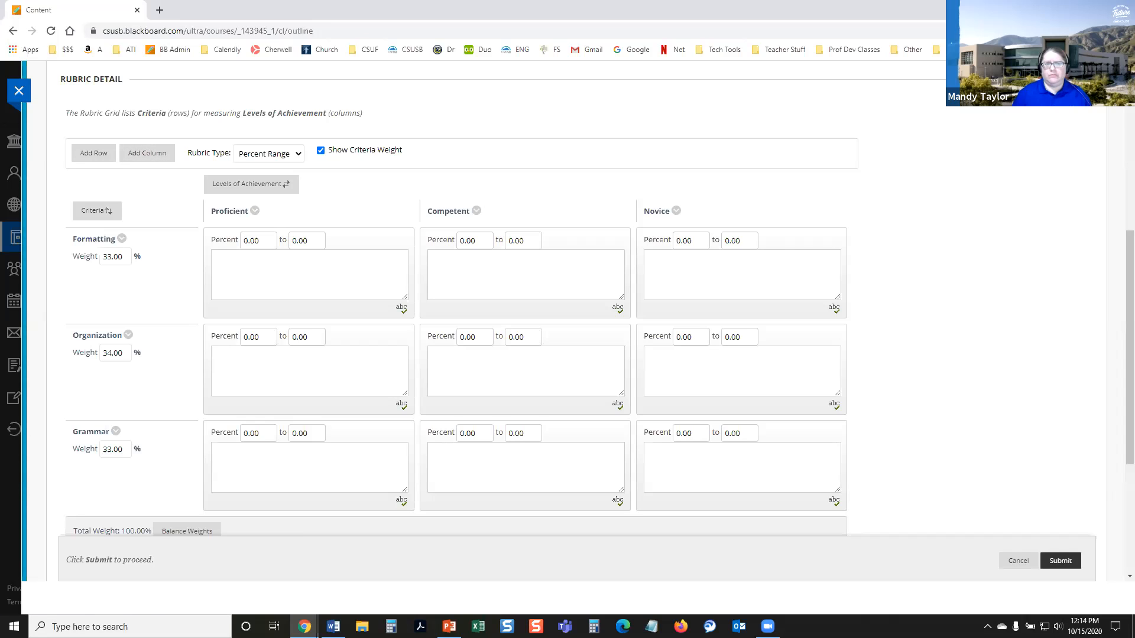
Step: Add a fourth level-of-achievement column to the rubric grid and dismiss the notice above it
left_click(147, 153)
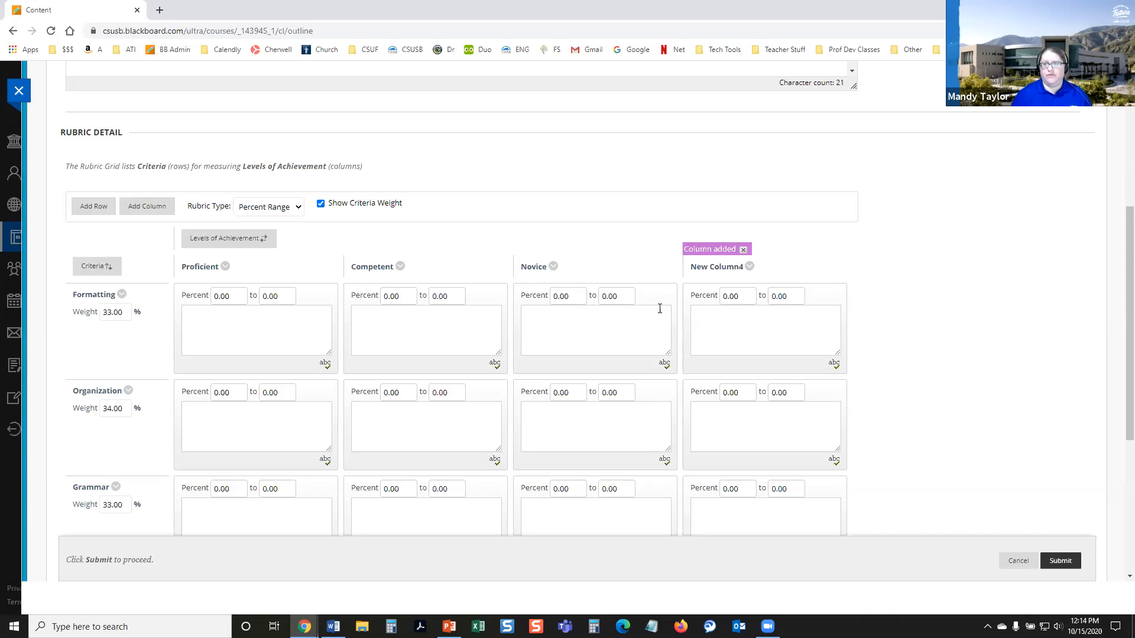
scroll(747, 374, "down", 1)
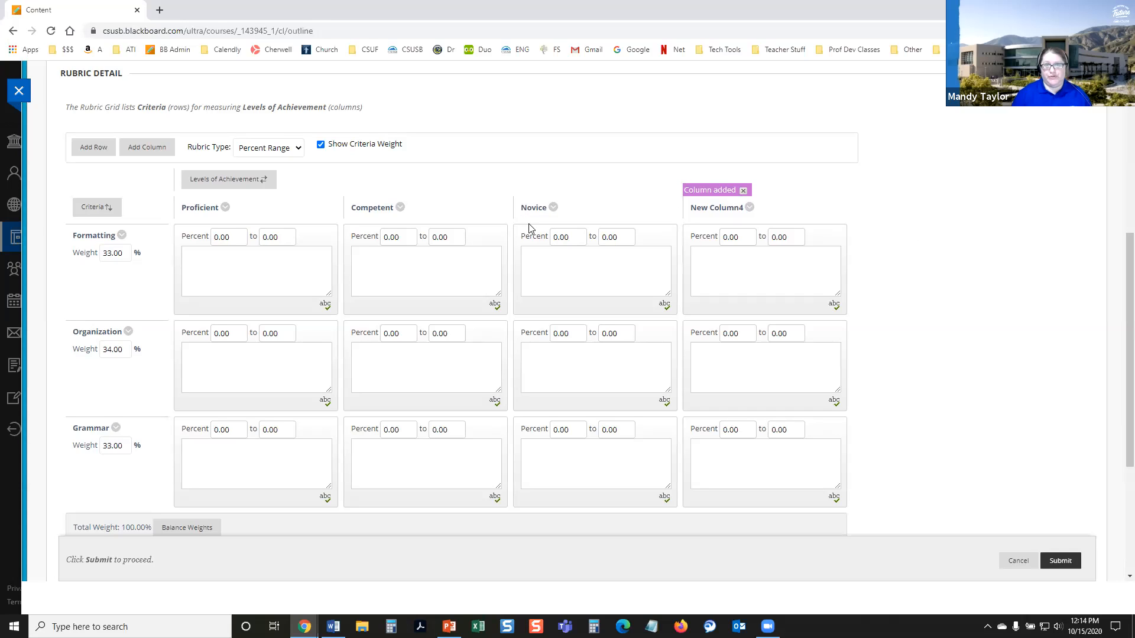
left_click(744, 190)
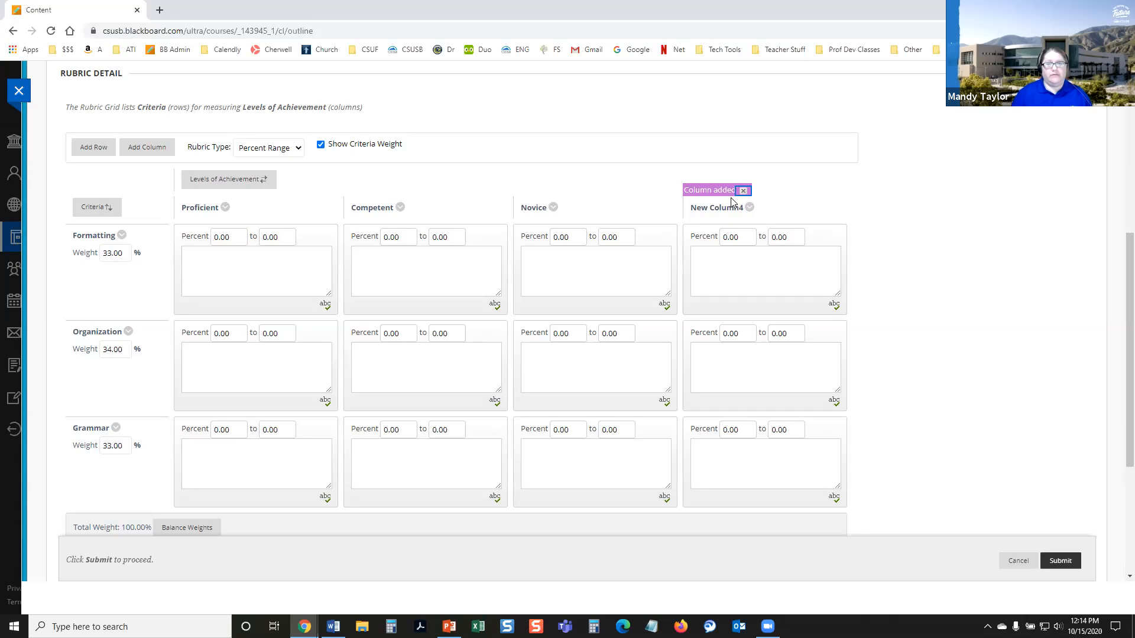
left_click(745, 192)
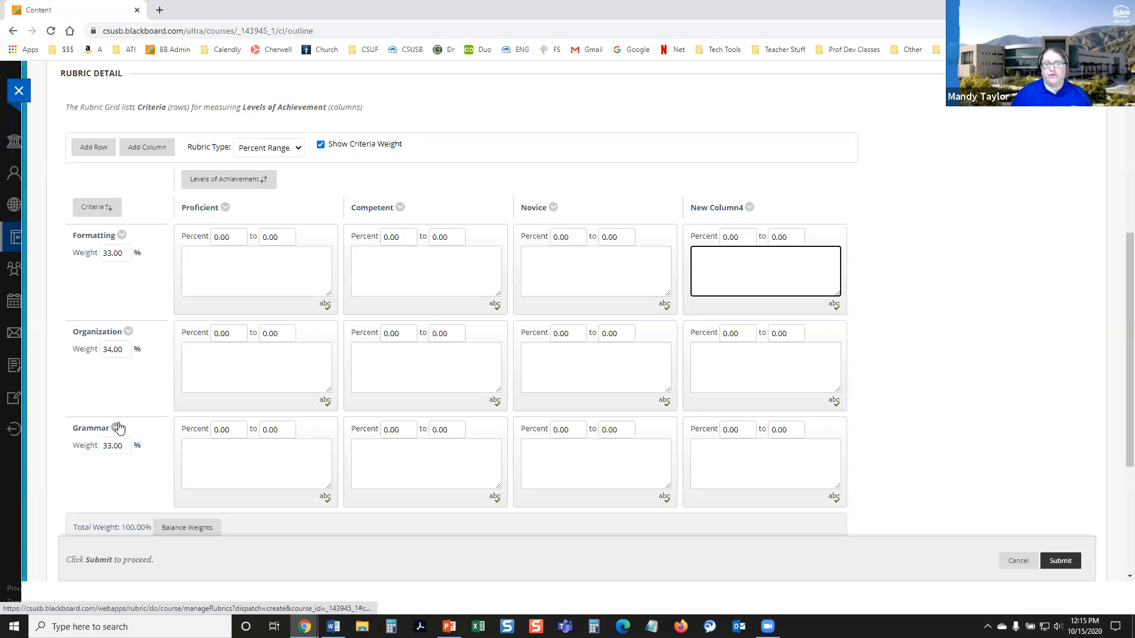
Step: Rename the fourth level-of-achievement column as "Strong" and save the name
left_click(749, 208)
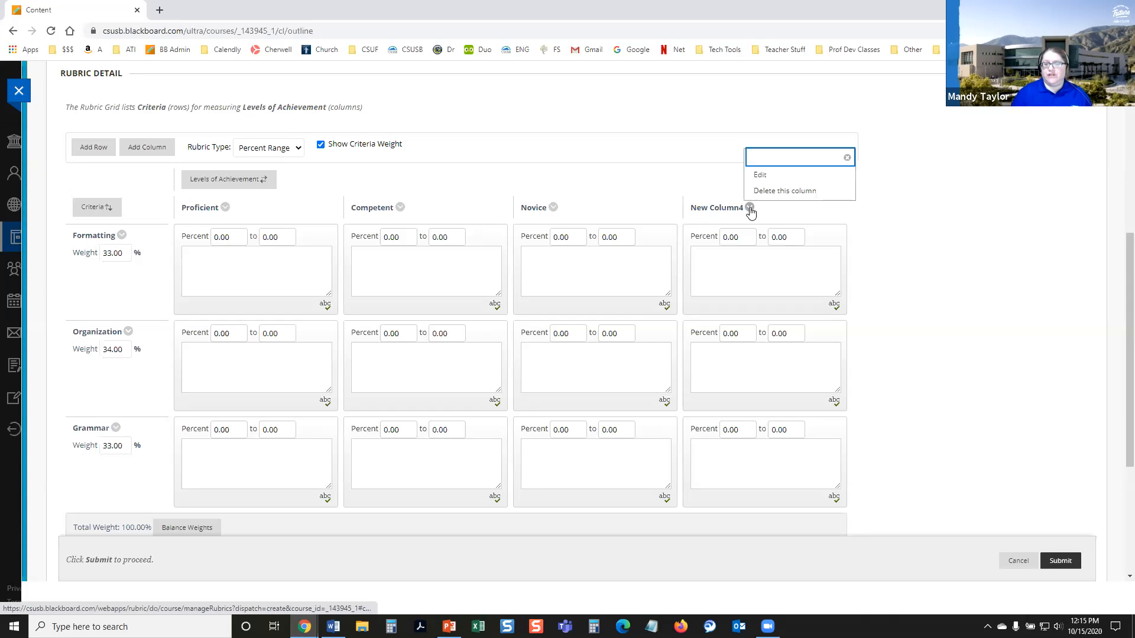
left_click(760, 175)
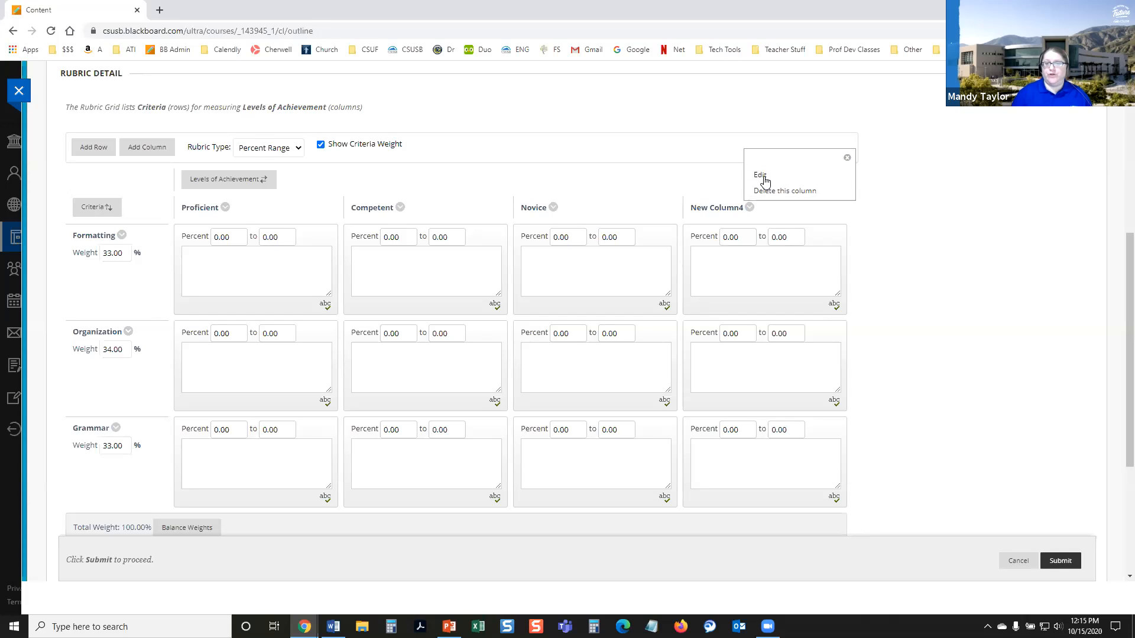
type("Strong")
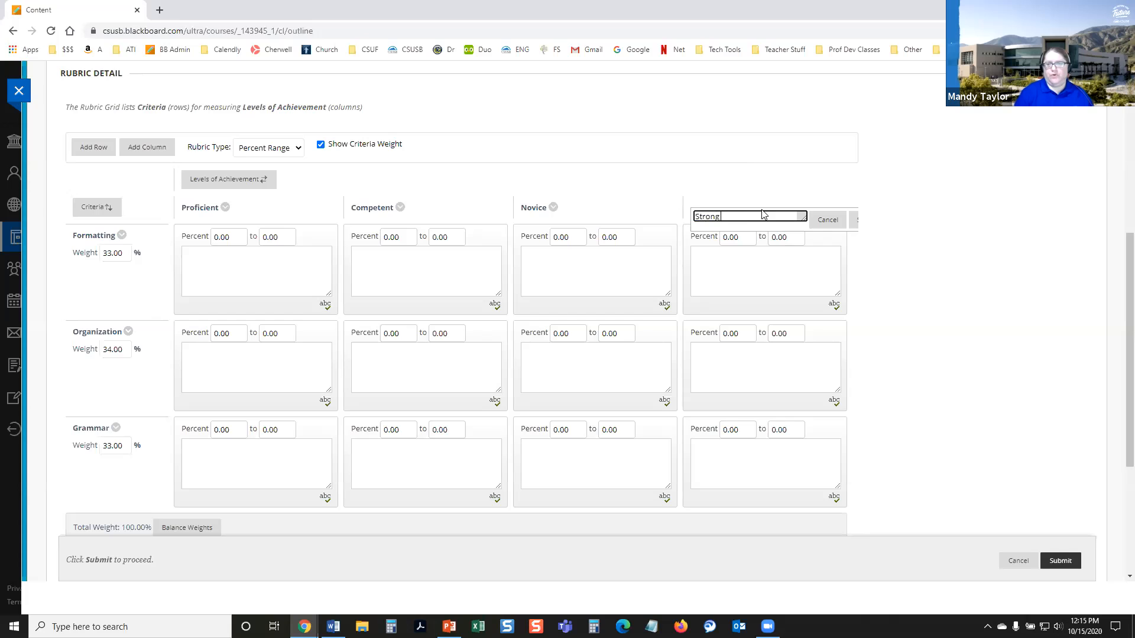
left_click(855, 227)
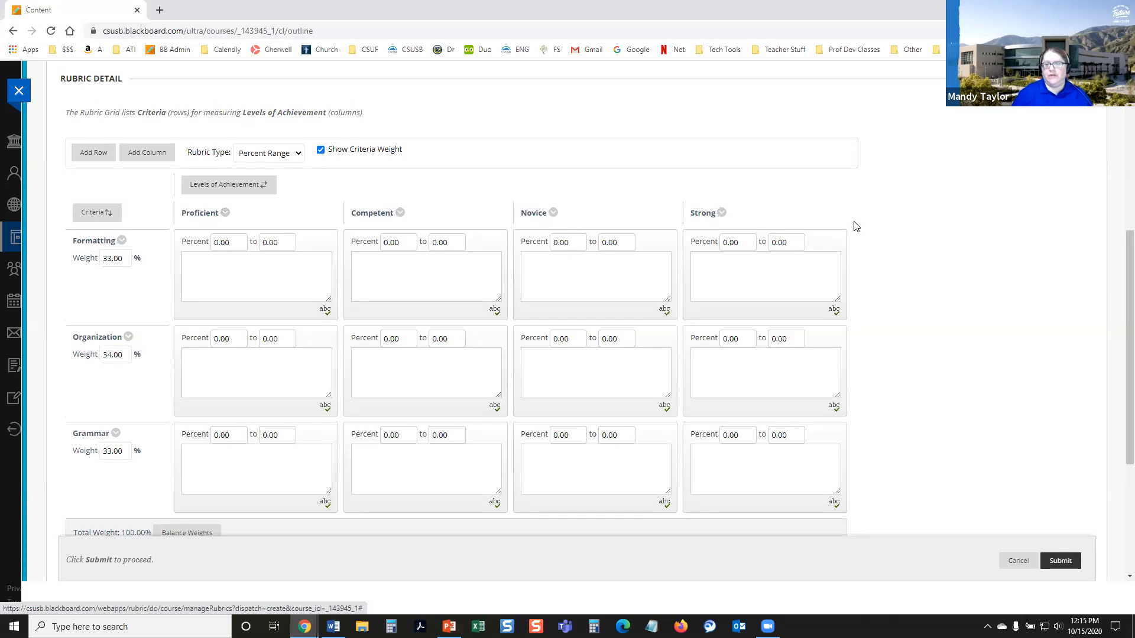
Step: Reorder the levels of achievement to Proficient, Strong, Competent, Novice and submit the new order
left_click(267, 190)
left_click(320, 192)
left_click(402, 192)
left_click(362, 191)
left_click(401, 192)
left_click(401, 192)
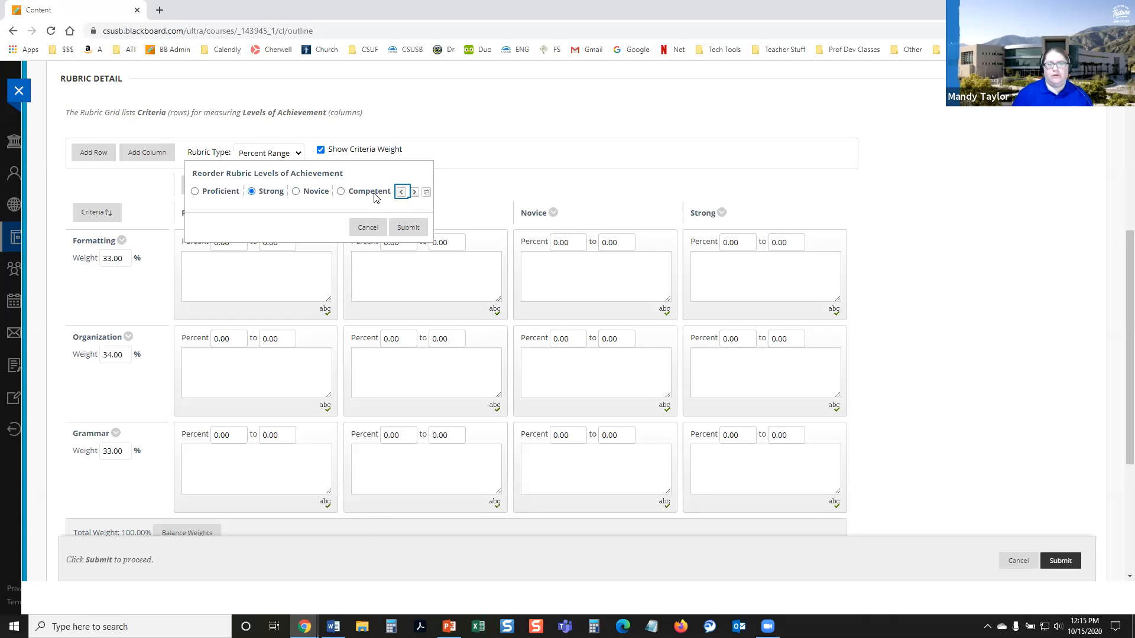
left_click(341, 191)
left_click(401, 192)
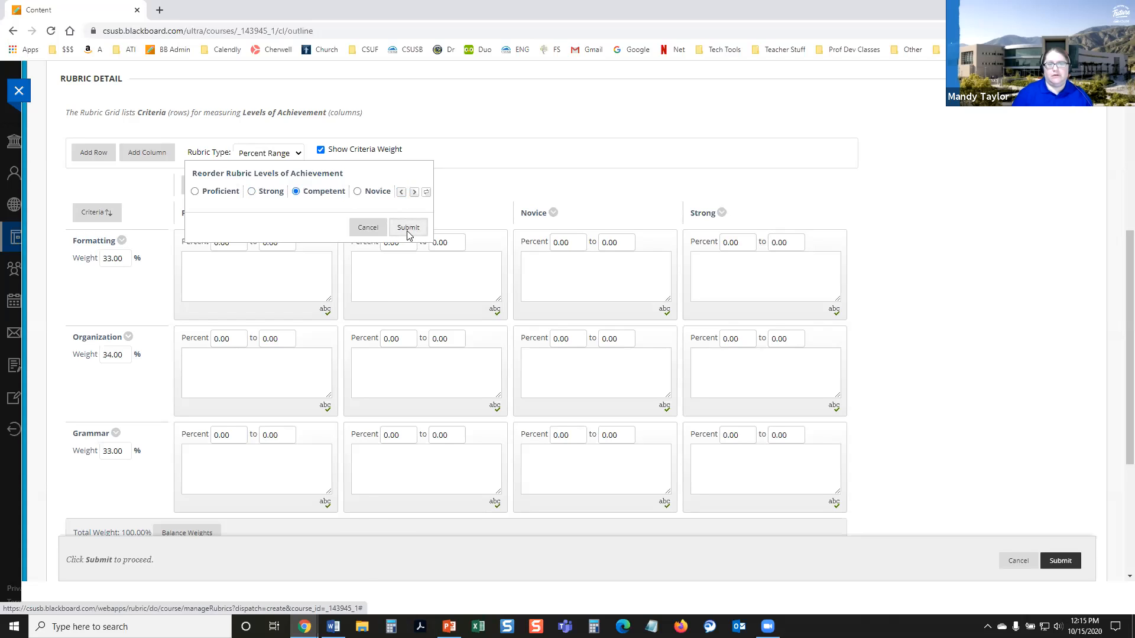
left_click(408, 227)
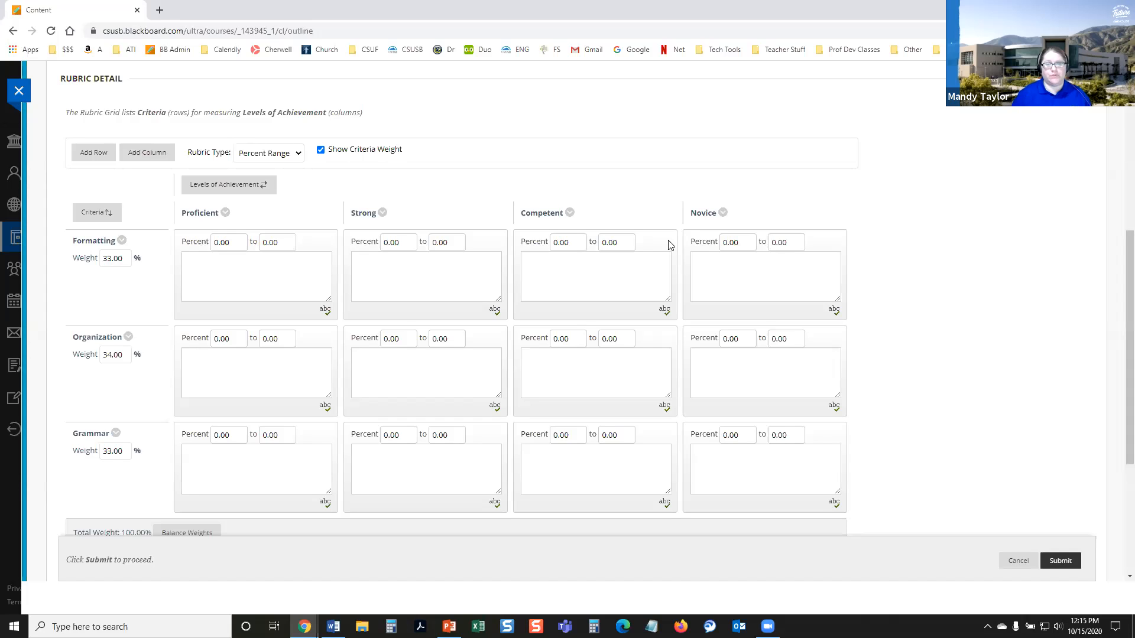
Step: Add a fourth criterion row to the rubric grid and dismiss the notice above it
scroll(266, 280, "down", 1)
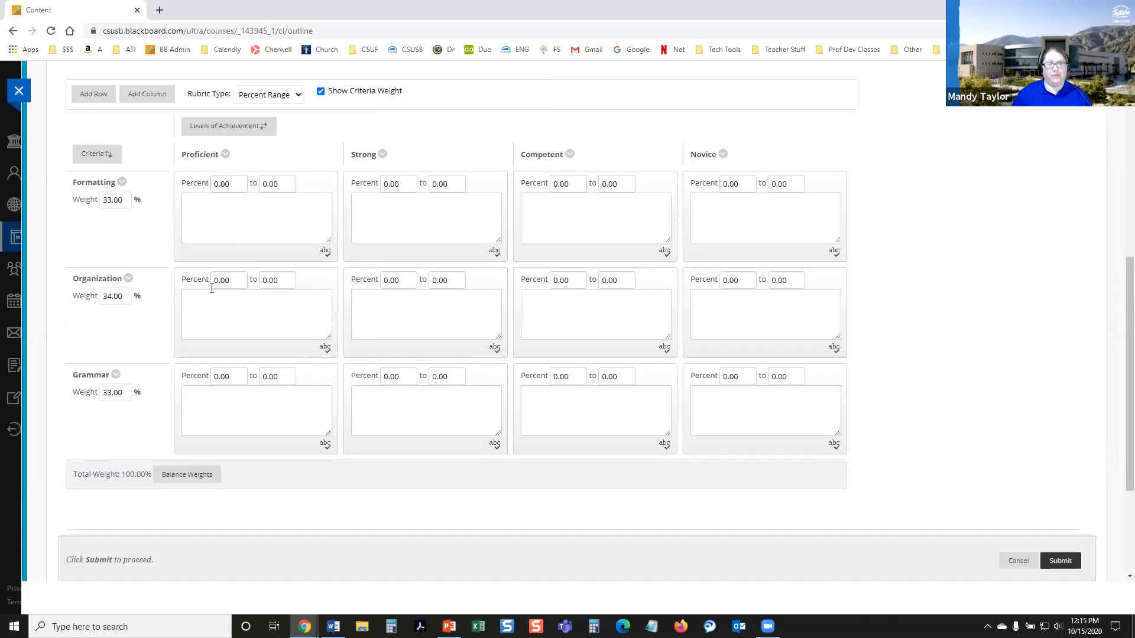
left_click(91, 98)
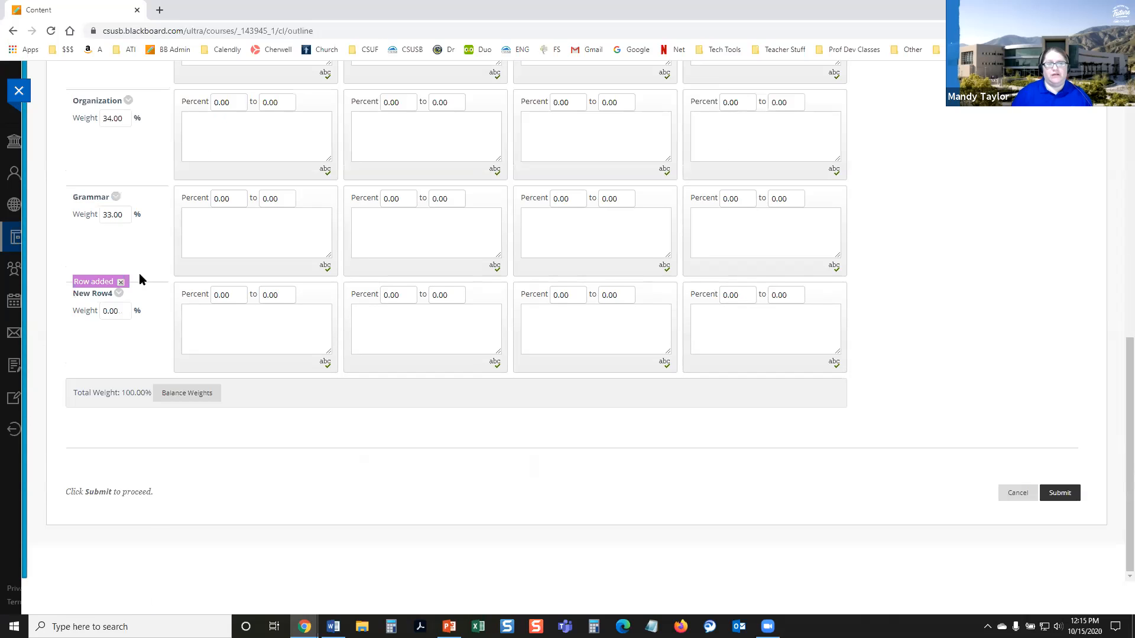
scroll(148, 313, "up", 4)
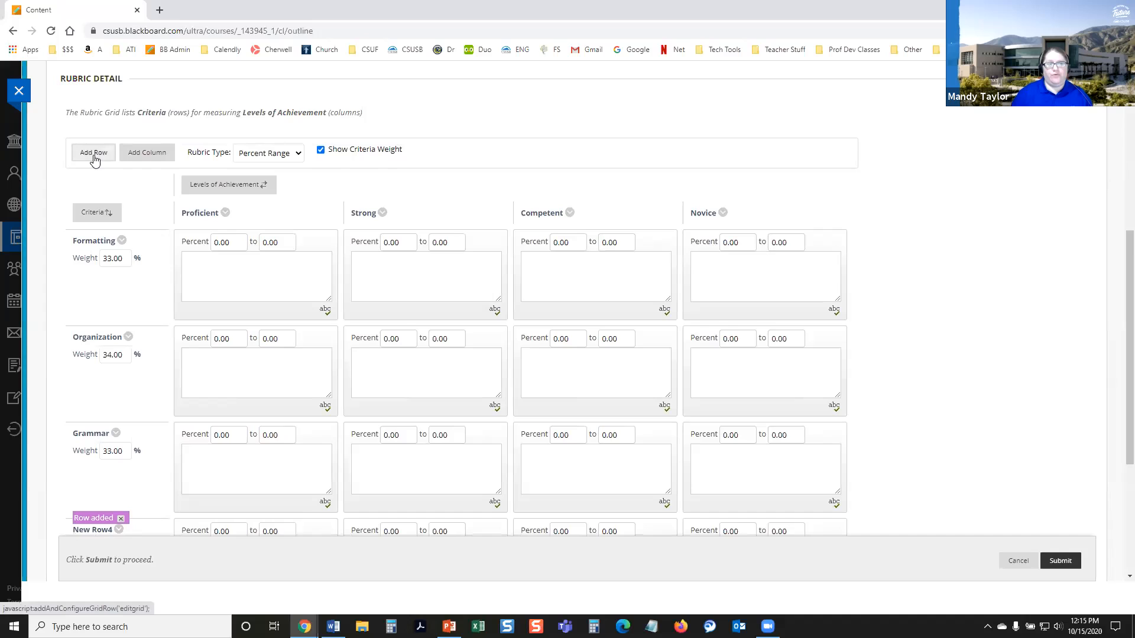
scroll(127, 378, "down", 1)
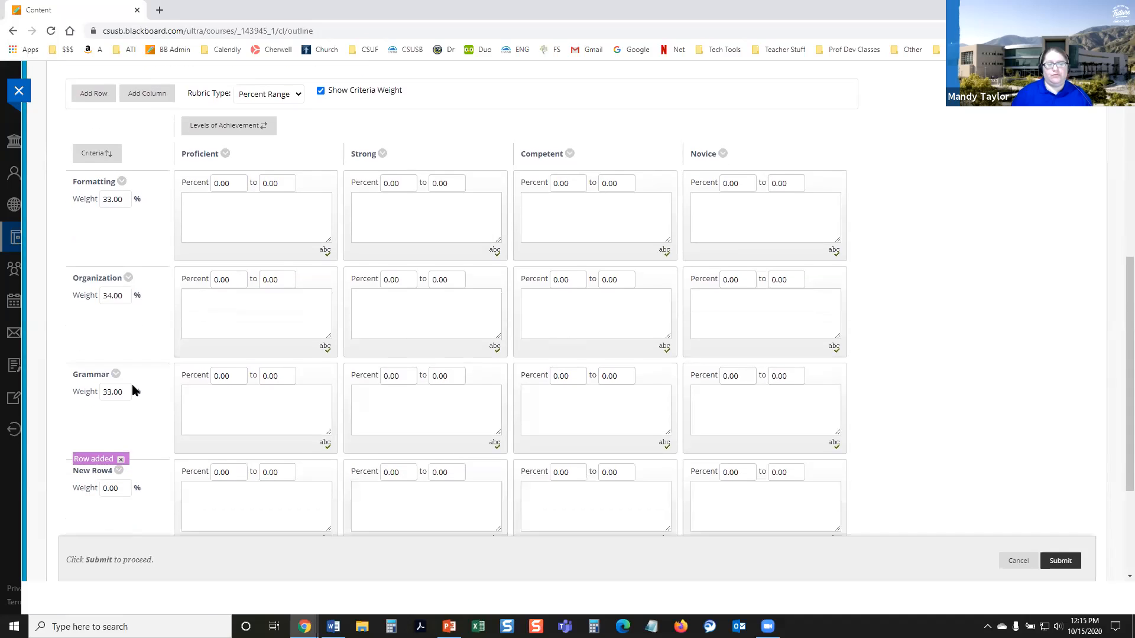
left_click(121, 460)
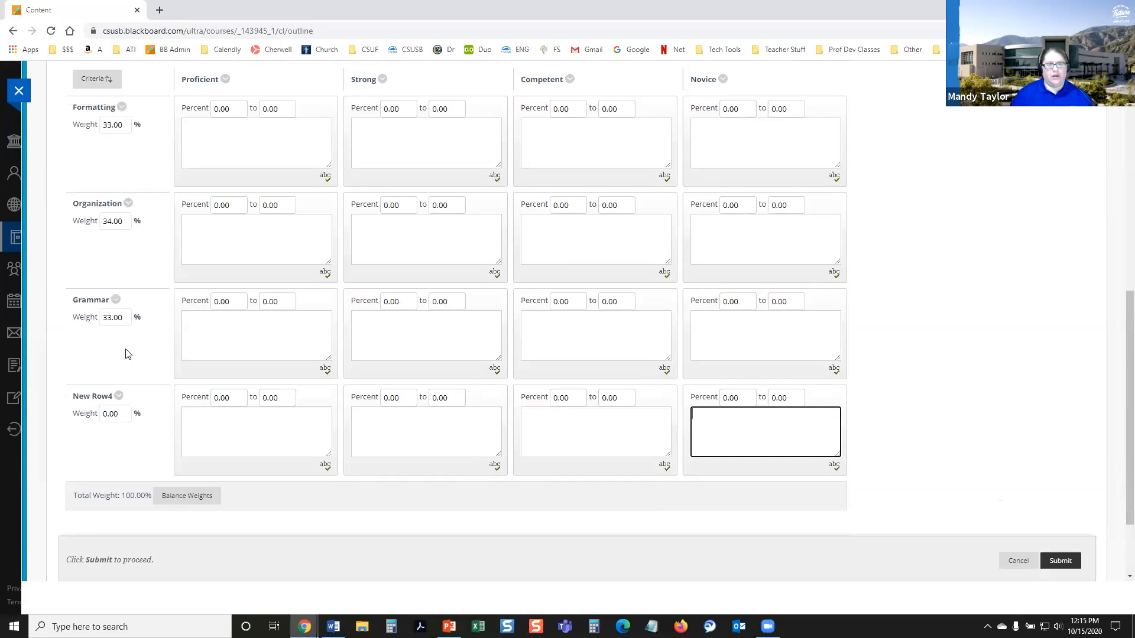
Step: Rename the new criterion row as "Attention to Prompt" and save the name
left_click(117, 470)
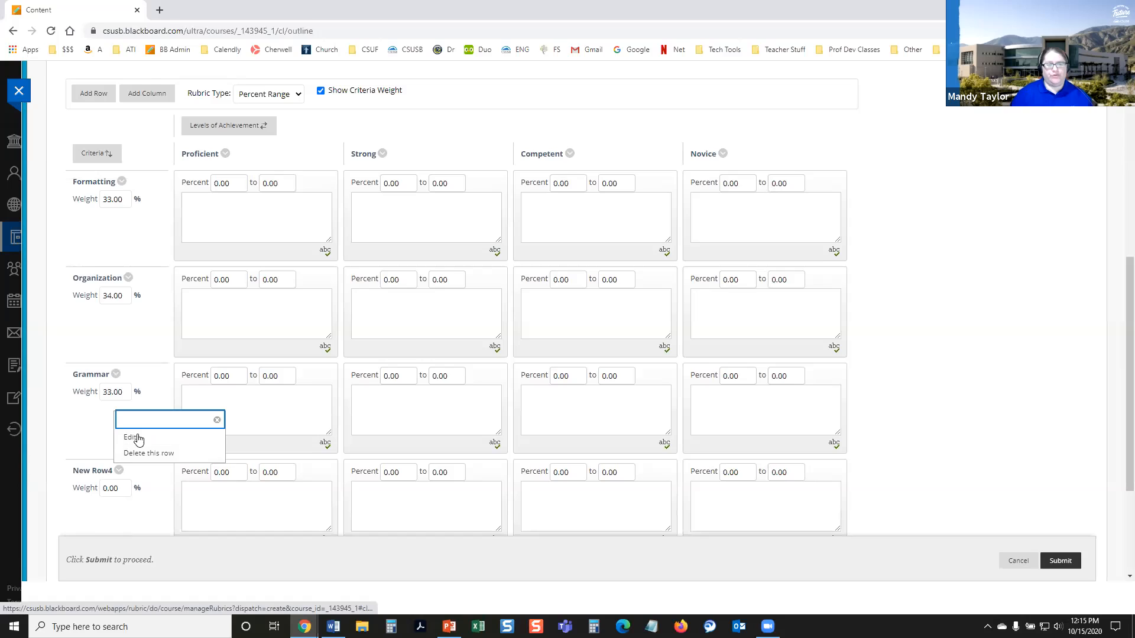
left_click(133, 437)
type("Attenti")
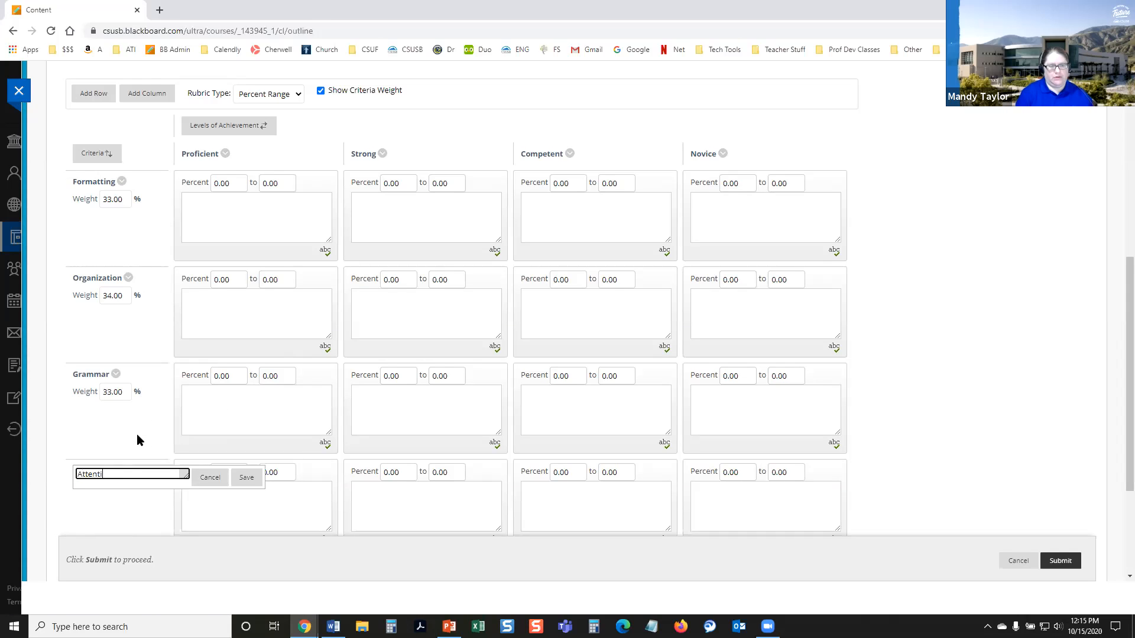
type("on to Pro")
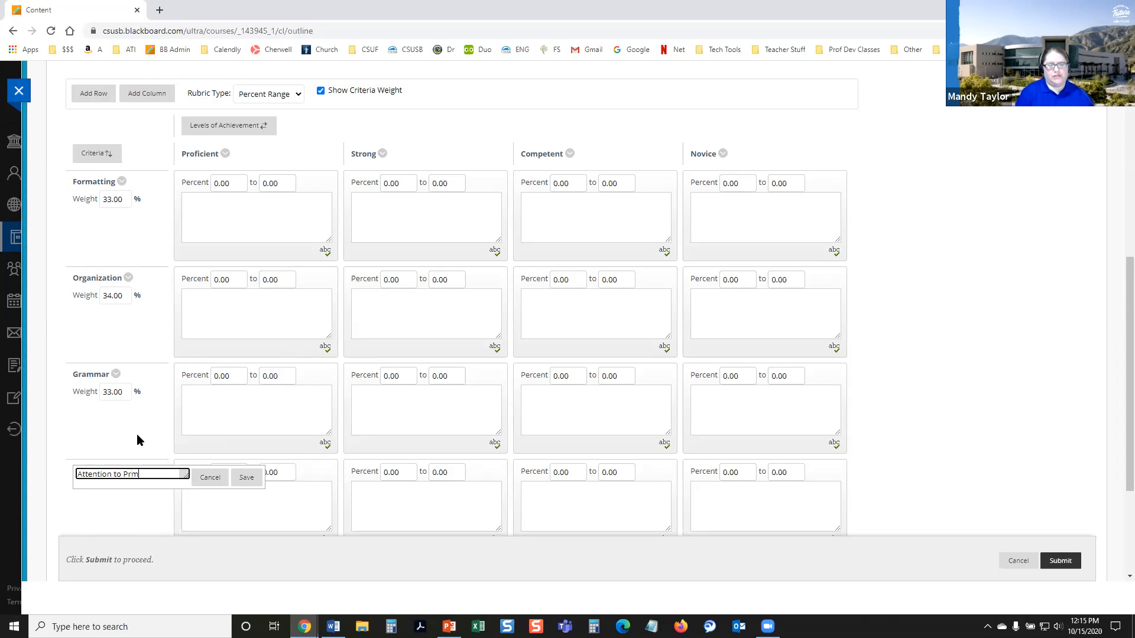
type("mpt")
left_click(239, 477)
Step: Balance the criteria weights so that all four rows count 25% each
scroll(177, 461, "down", 1)
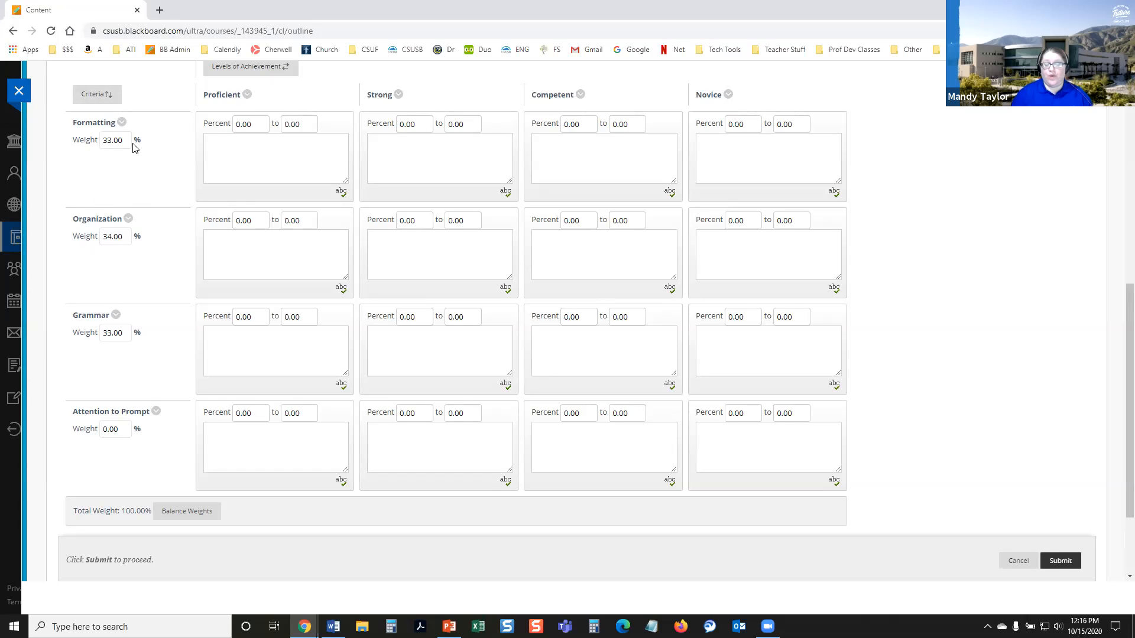
left_click(189, 514)
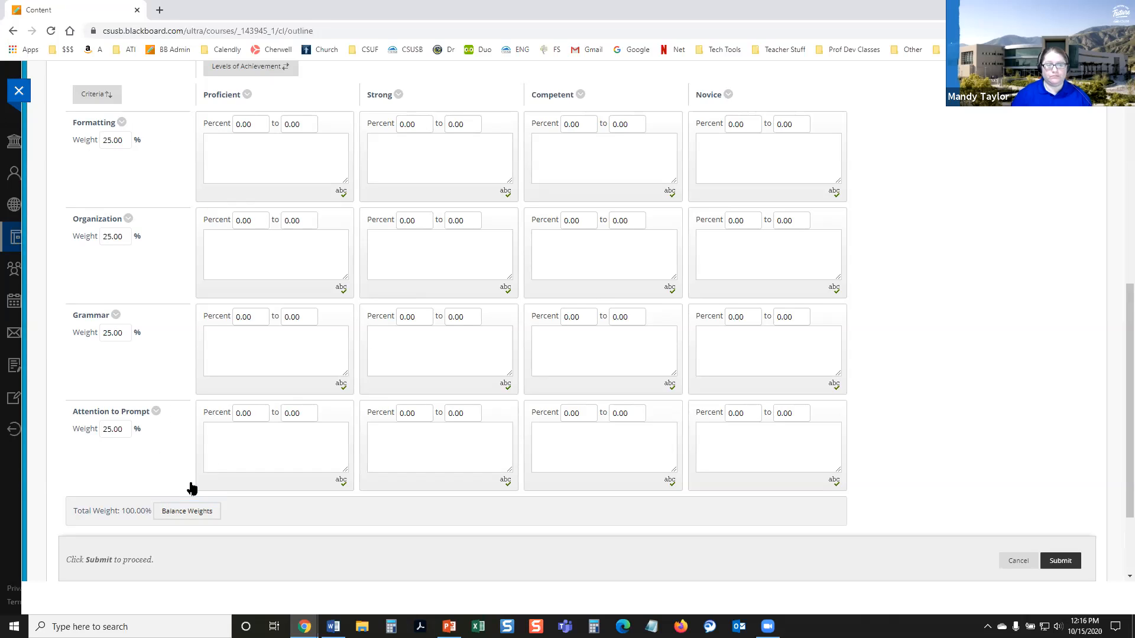
scroll(224, 465, "up", 1)
scroll(224, 466, "up", 1)
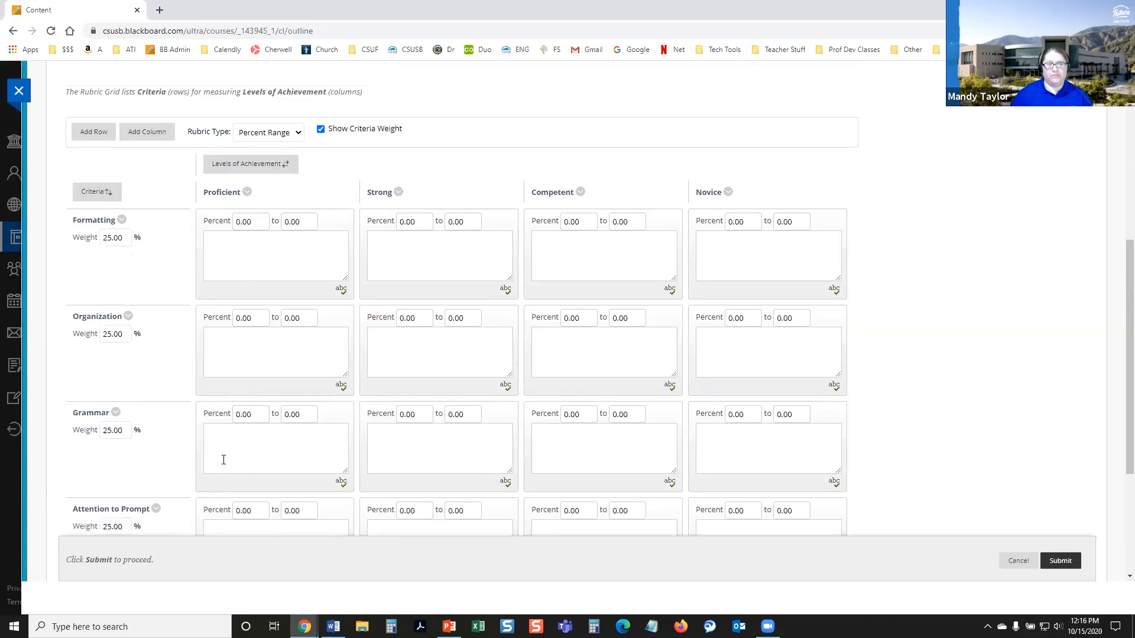
scroll(174, 311, "down", 1)
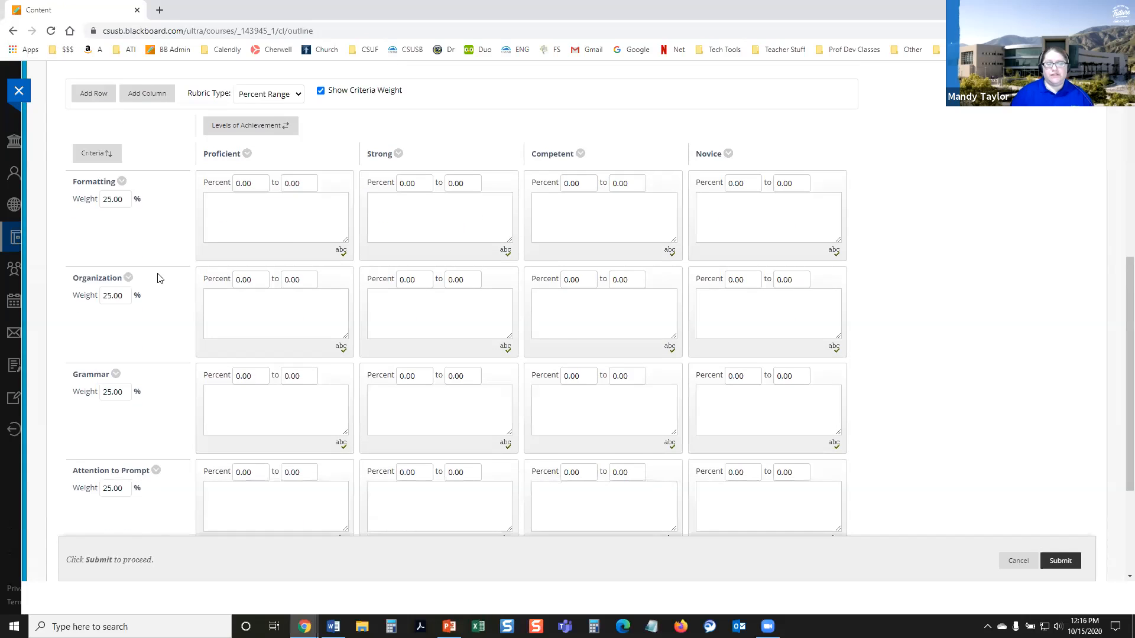
scroll(153, 326, "down", 1)
scroll(159, 370, "up", 1)
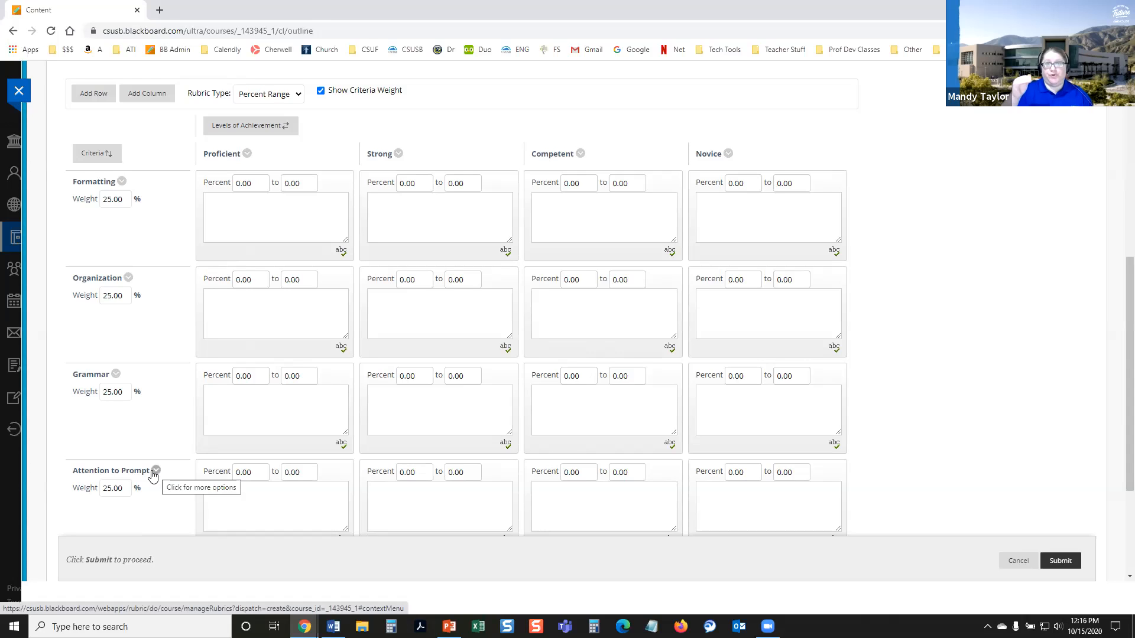
Step: Reorder the rubric criteria so Attention to Prompt comes first, before Formatting, Organization and Grammar, and submit the order
left_click(98, 155)
left_click(131, 302)
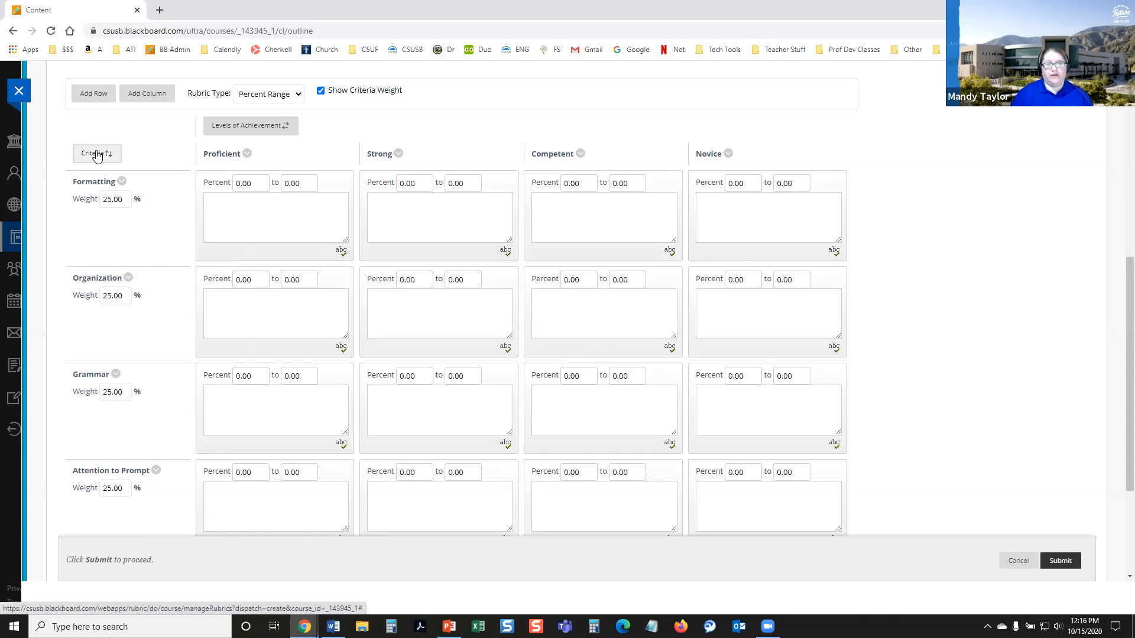
left_click(98, 155)
left_click(129, 250)
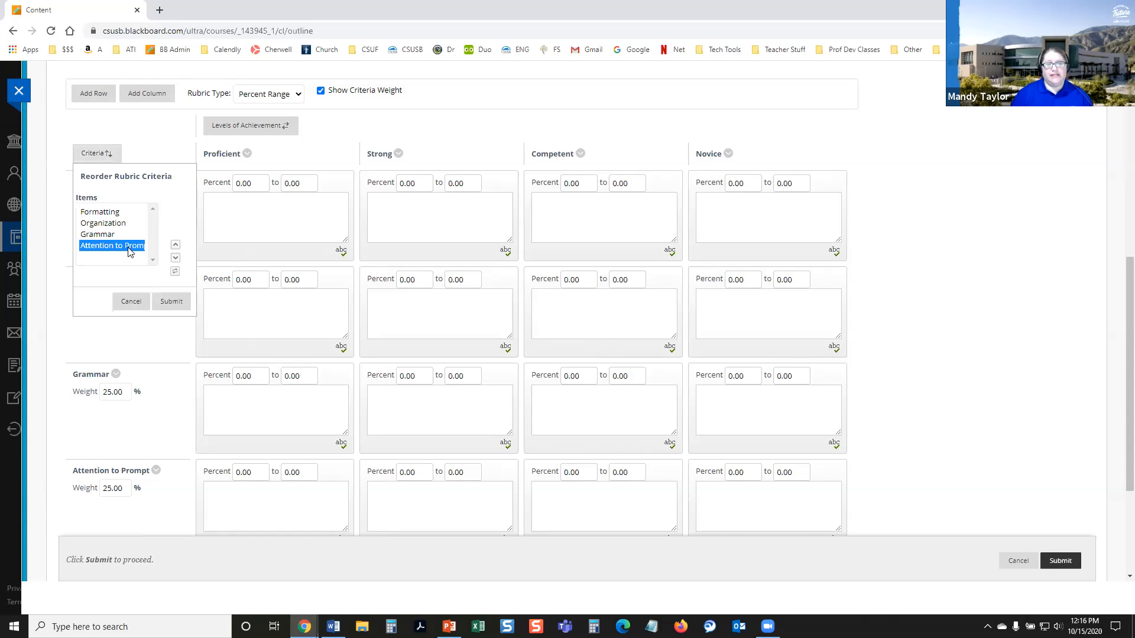
left_click(176, 246)
left_click(176, 248)
left_click(176, 249)
left_click(176, 249)
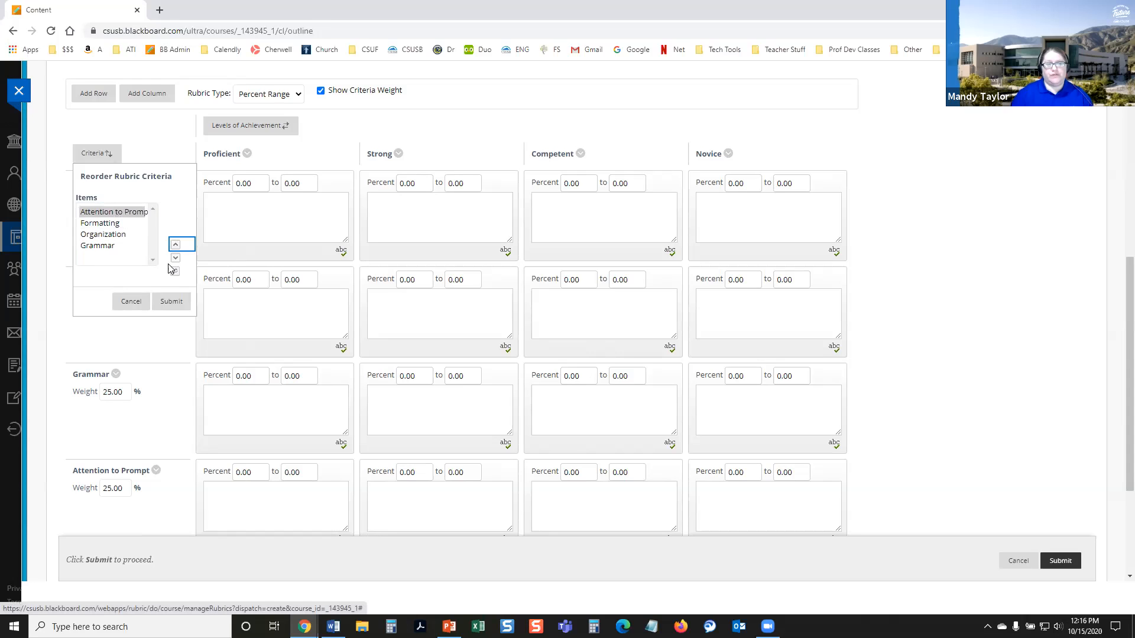
left_click(175, 259)
left_click(176, 259)
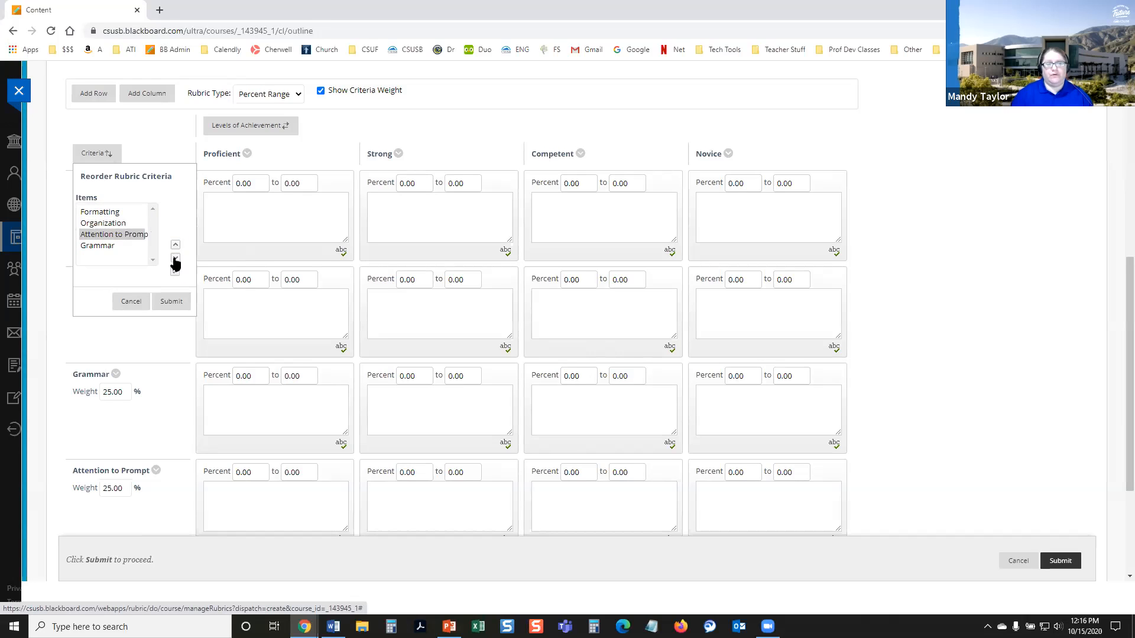
left_click(176, 259)
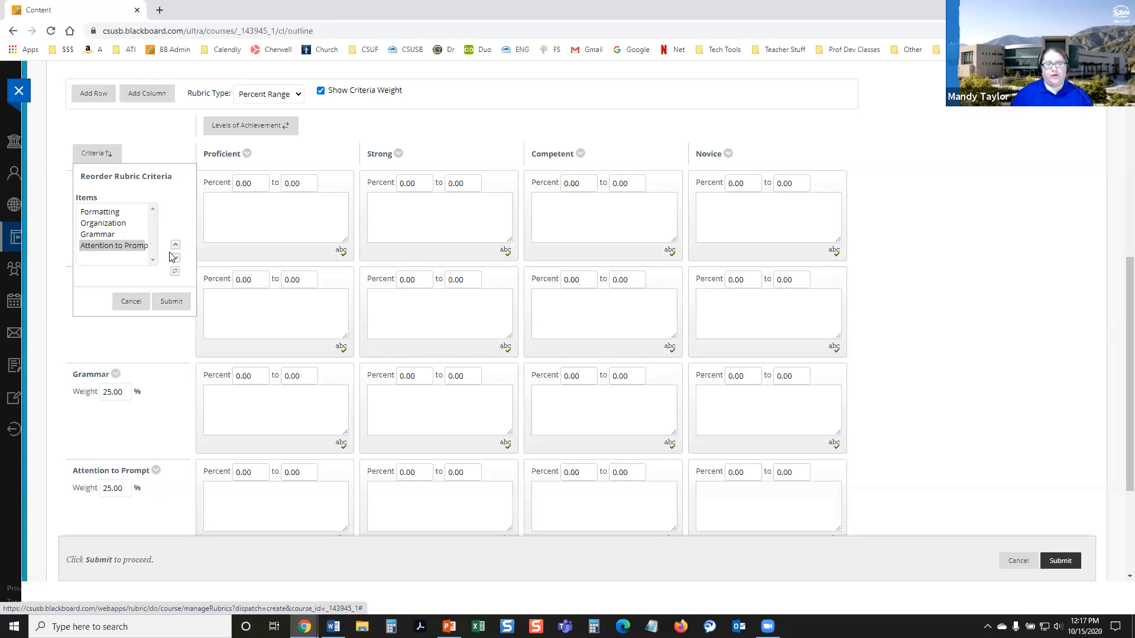
left_click(176, 245)
left_click(176, 245)
left_click(175, 246)
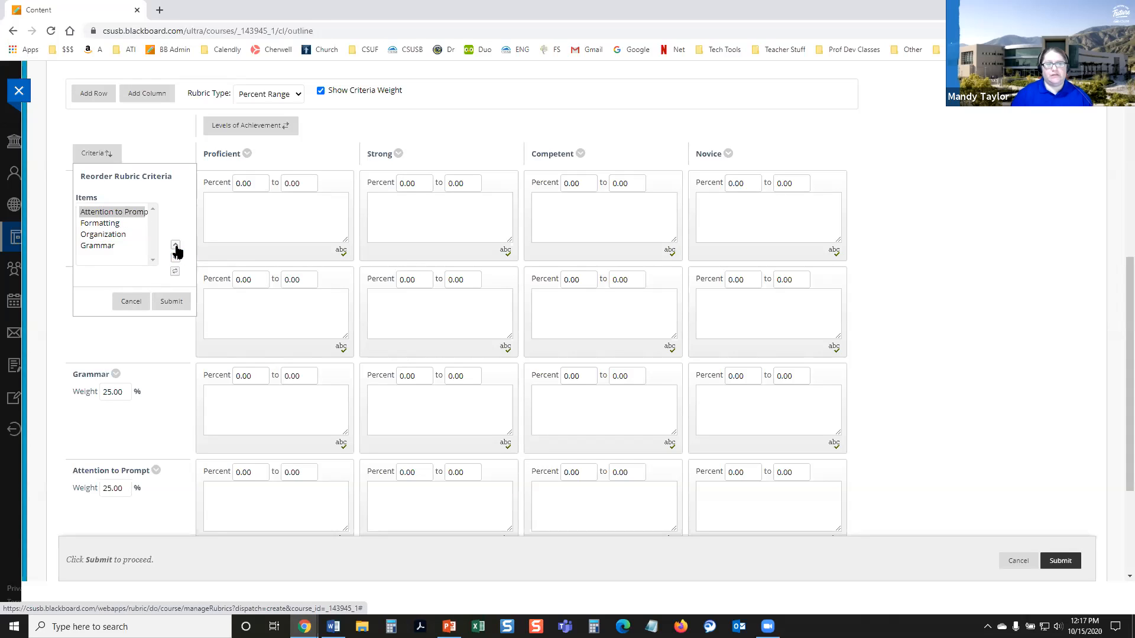
left_click(169, 301)
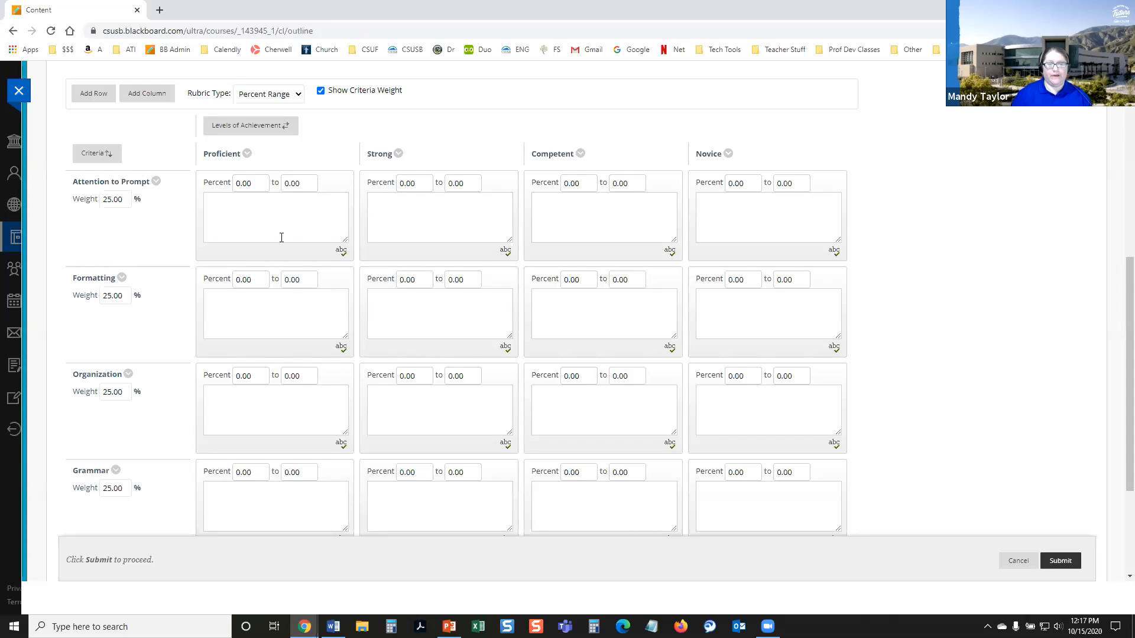
Step: Set the Proficient percent range of the Attention to Prompt criterion to 90 to 100
scroll(281, 237, "down", 1)
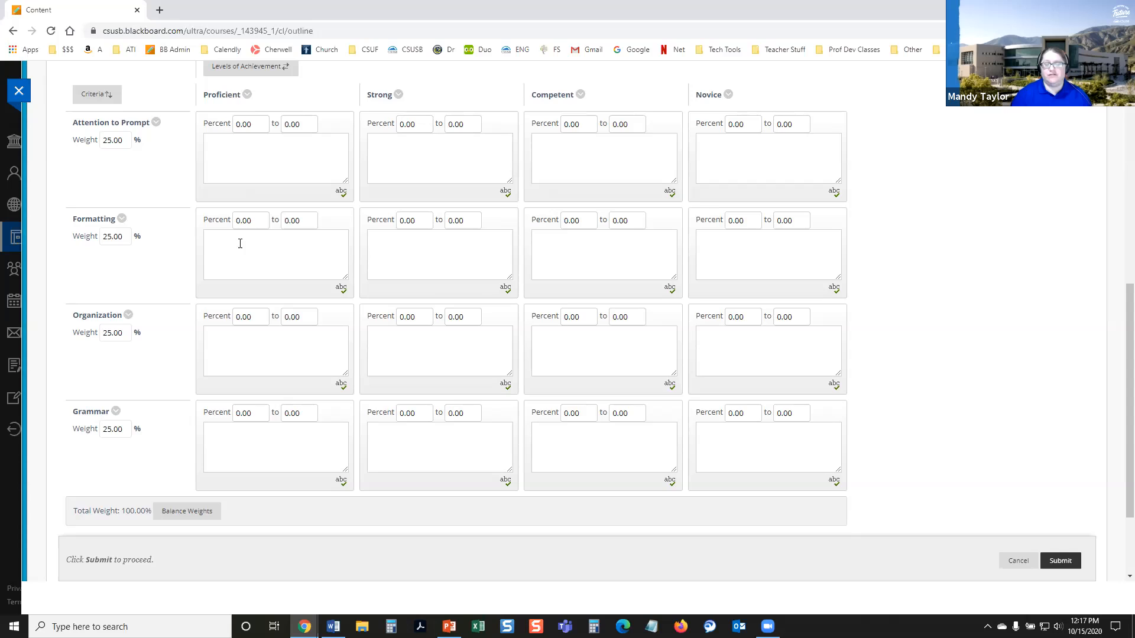
double_click(253, 126)
left_click(253, 156)
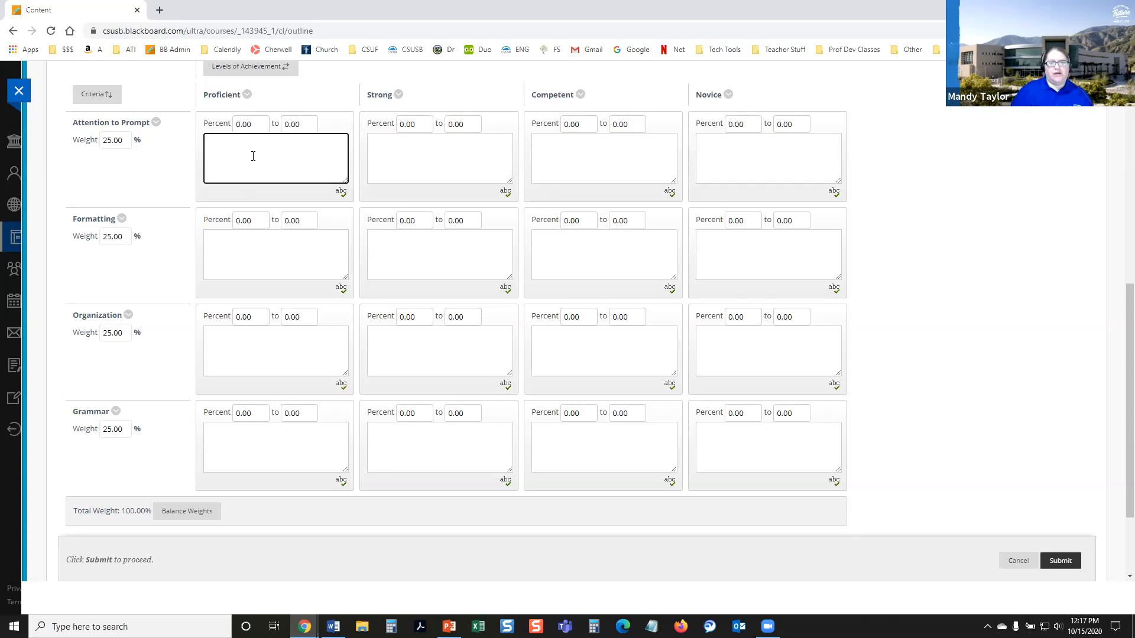
scroll(251, 154, "up", 2)
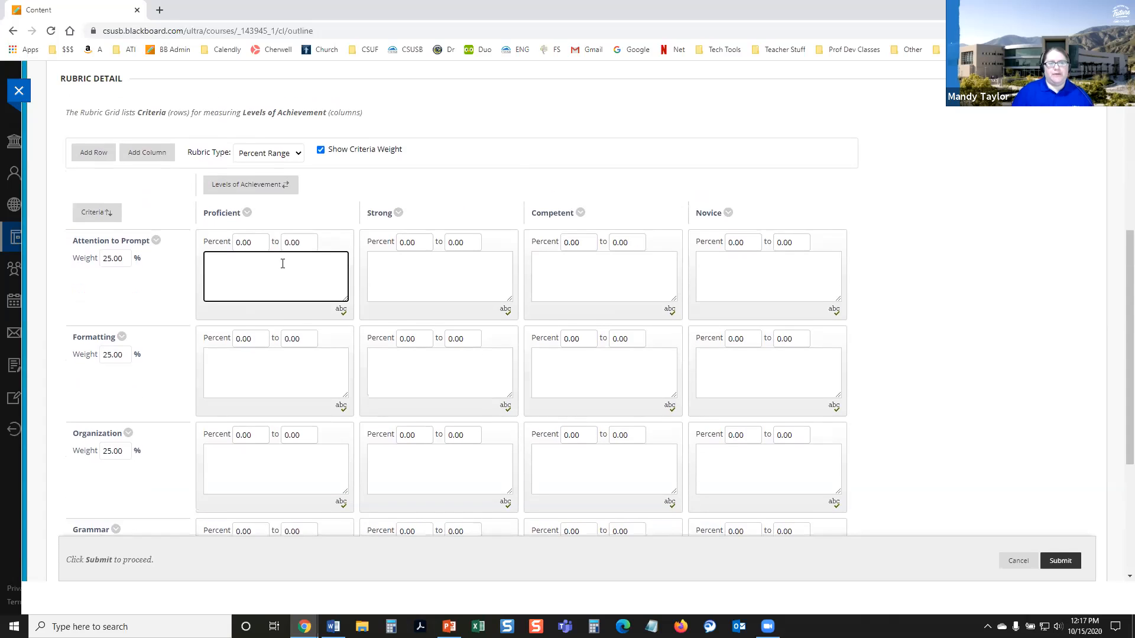
left_click(246, 244)
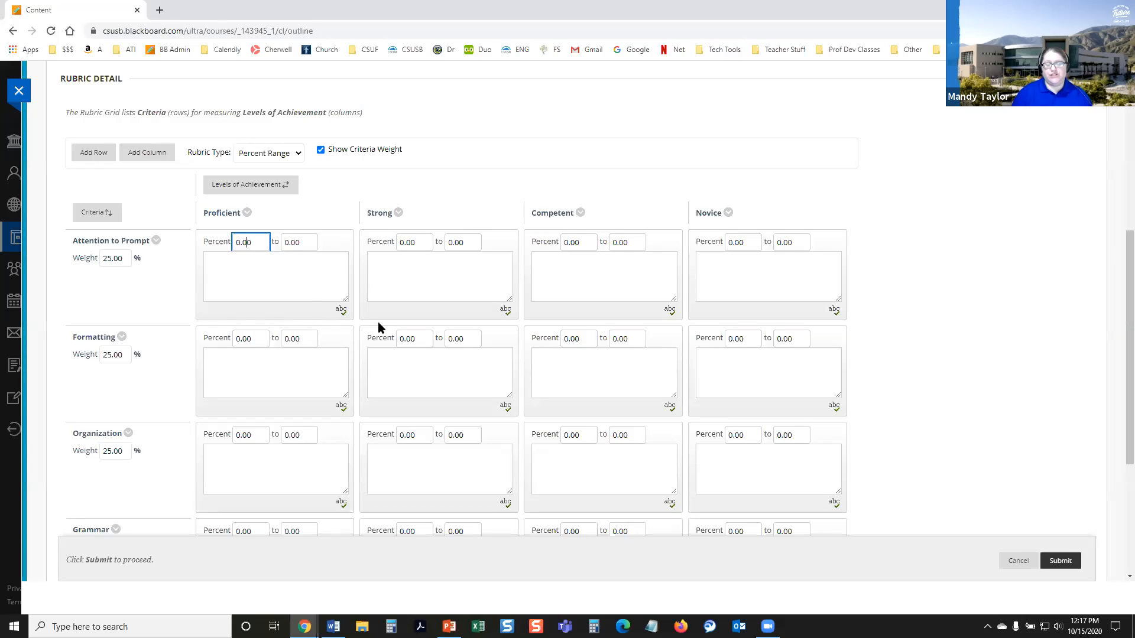
left_click(255, 246)
double_click(255, 245)
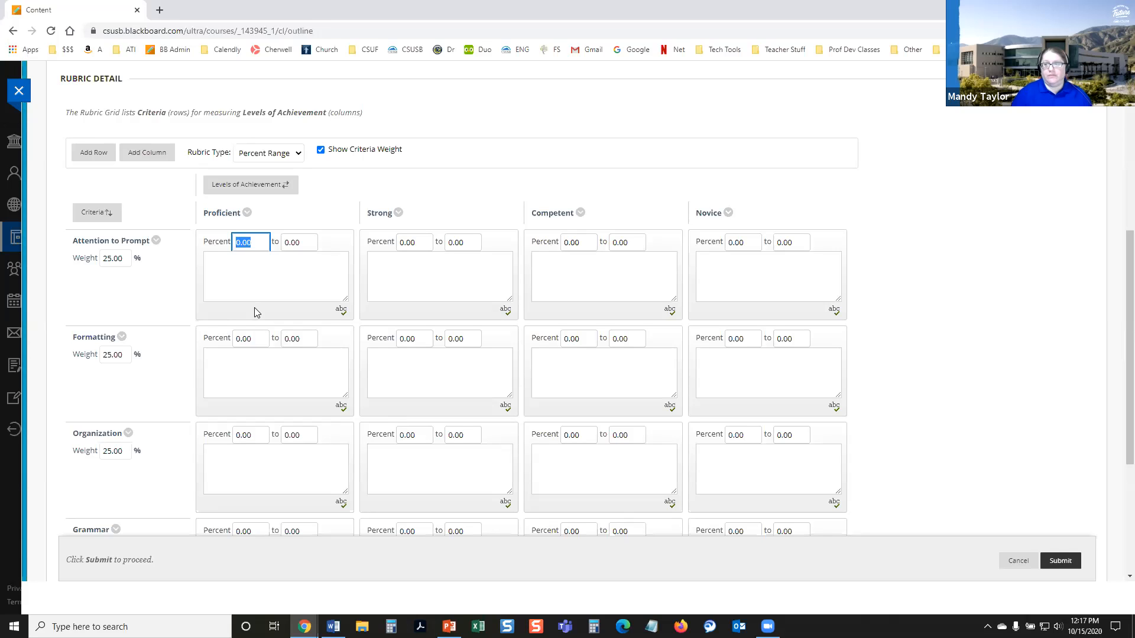
type("90")
key("Tab")
type("100")
Step: Set the Strong percent range of the Attention to Prompt criterion to 80 to 89
key("Tab")
key("Tab")
key("Tab")
type("80")
Step: Set the Competent percent range of the Attention to Prompt criterion to 70 to 79
key("Tab")
type("89")
key("Tab")
Step: Set the Novice percent range of the Attention to Prompt criterion to 0 to 69
key("Tab")
type("70")
key("Tab")
key("Tab")
key("shift+Tab")
type("79")
key("Tab")
key("Tab")
key("Tab")
type("0")
key("Tab")
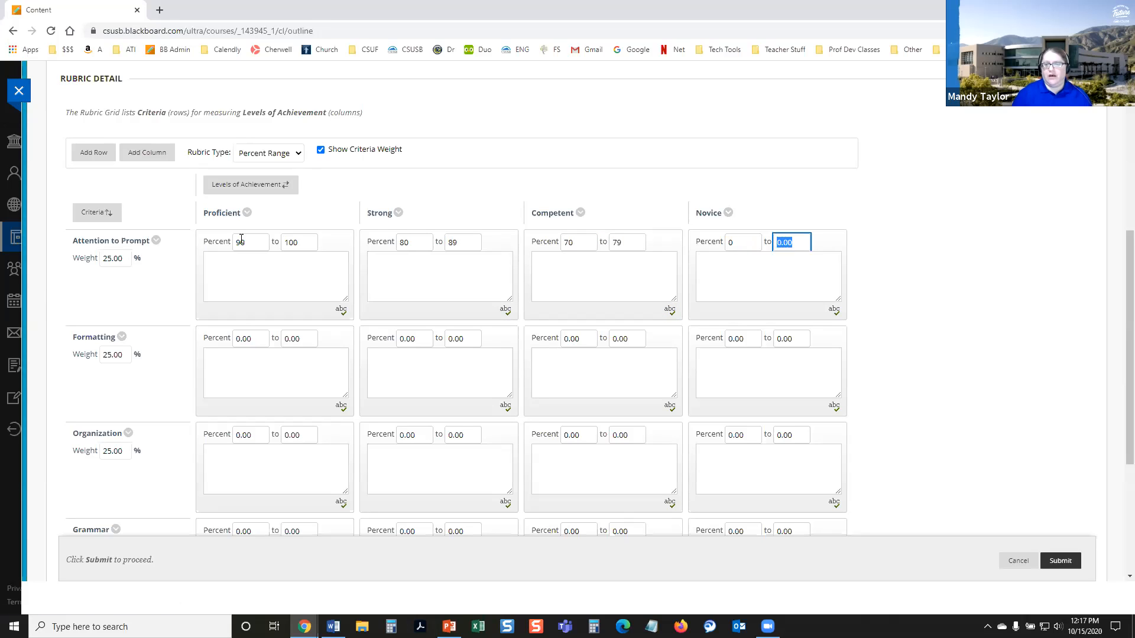
type("69")
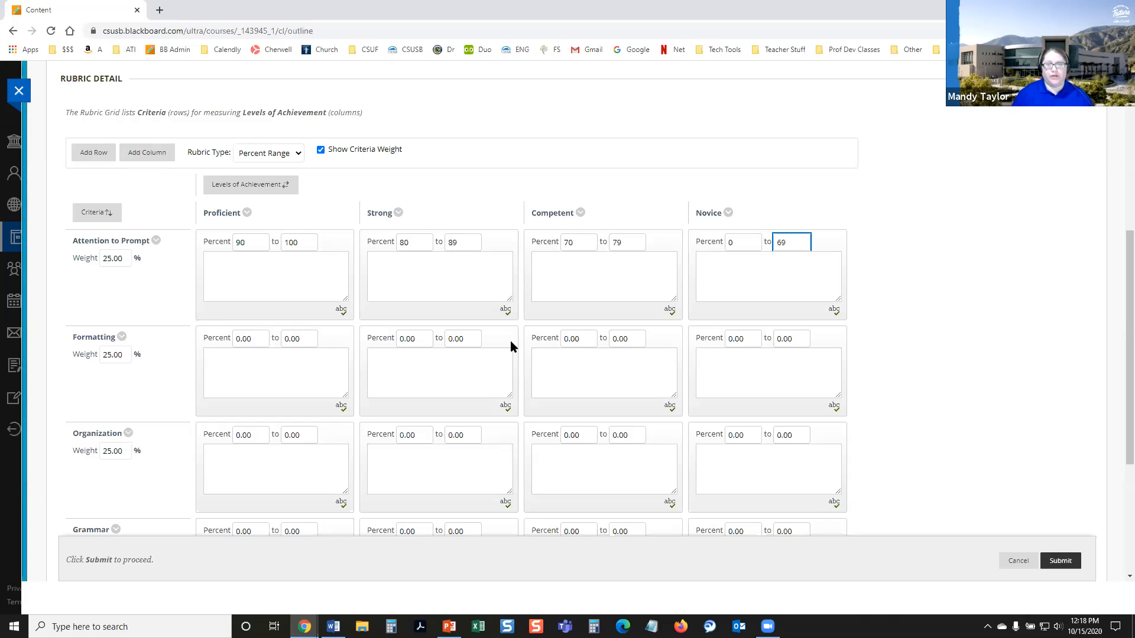
scroll(472, 344, "down", 2)
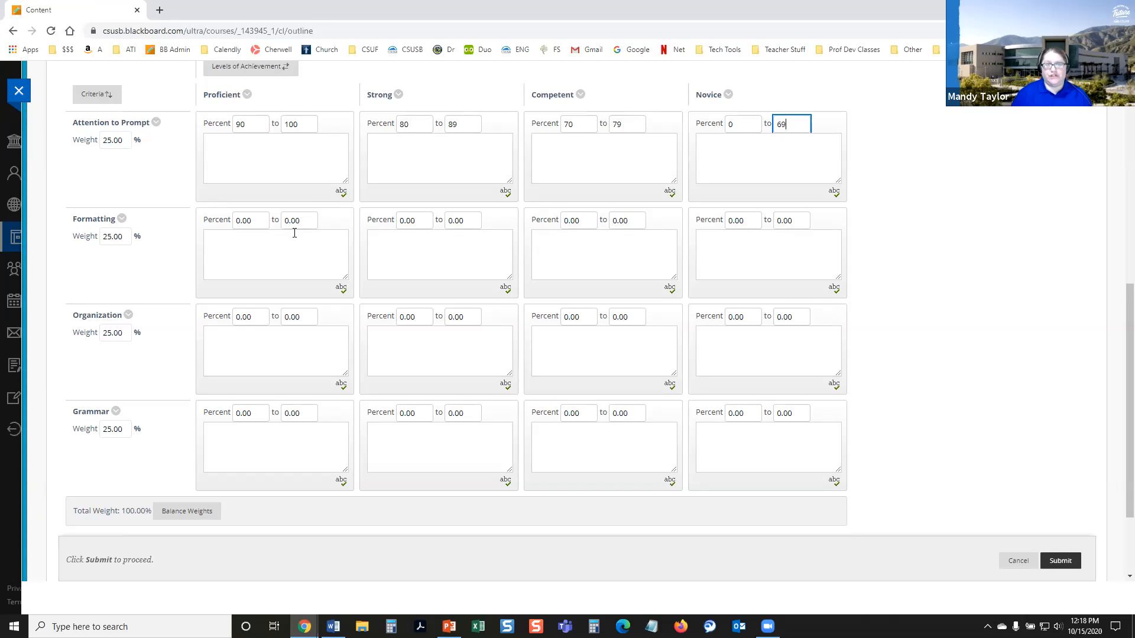
Step: Set the Formatting criterion's percent ranges to 90 to 100 for Proficient and 80 to 89 for Strong
left_click(255, 223)
type("90")
key("Tab")
type("10")
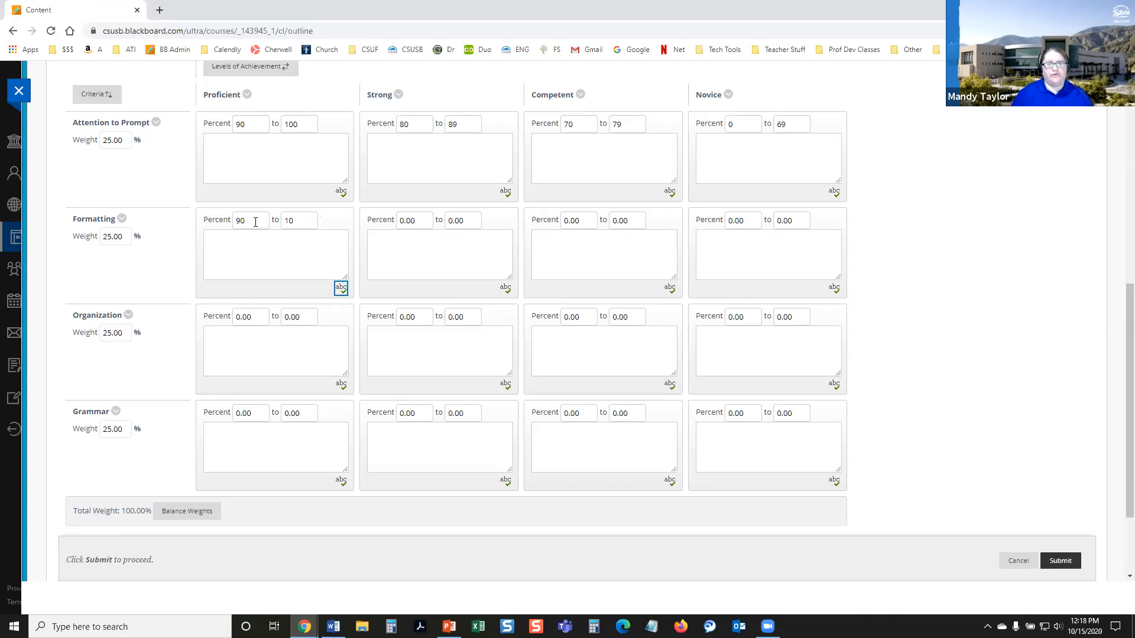
type("0")
key("Tab")
type("80")
key("Tab")
type("89")
key("Tab")
Step: Set the Formatting criterion's percent ranges to 70 to 79 for Competent and 0 to 69 for Novice
type("70")
key("Tab")
type("79")
key("Tab")
type("0")
key("Tab")
type("69")
key("Tab")
Step: Set the Organization criterion's percent ranges to 90 to 100 for Proficient and 80 to 89 for Strong
key("Tab")
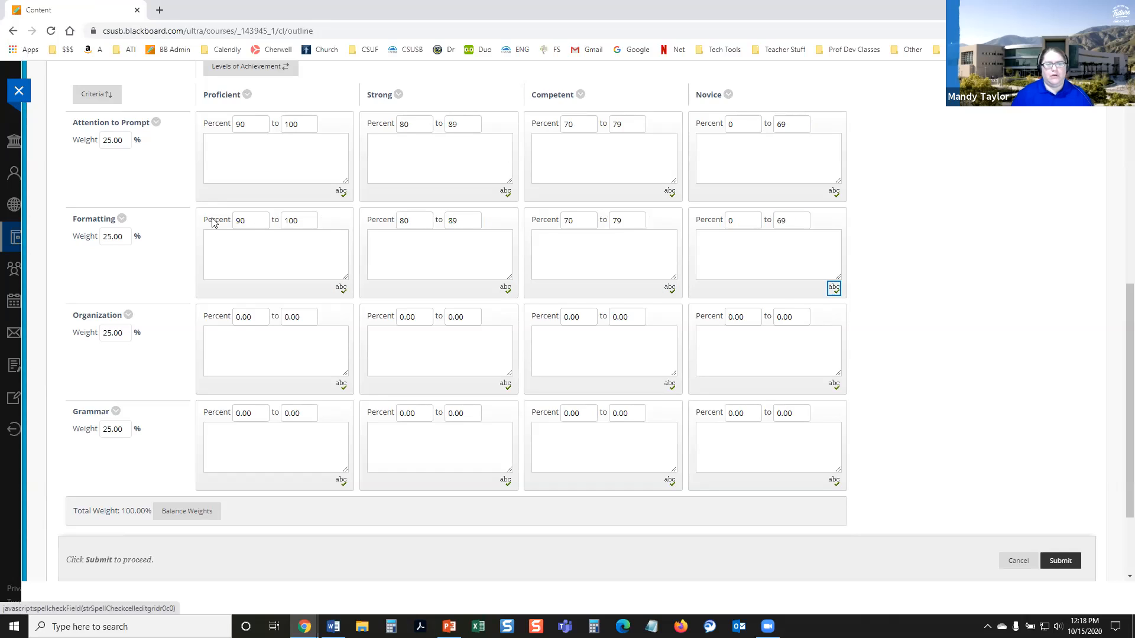
left_click(246, 318)
type("90")
key("Tab")
type("100")
key("Tab")
key("Tab")
key("Tab")
type("80")
key("Tab")
type("89")
Step: Set the Organization criterion's percent ranges to 70 to 79 for Competent and 0 to 69 for Novice
key("Tab")
key("Tab")
key("Tab")
type("70")
Step: Set the Grammar criterion's percent ranges to 0 to 100 for Proficient and 80 to 89 for Strong
key("Tab")
type("79")
key("Tab")
key("Tab")
key("Tab")
type("0")
key("Tab")
type("69")
double_click(240, 412)
type("0")
key("Tab")
type("100")
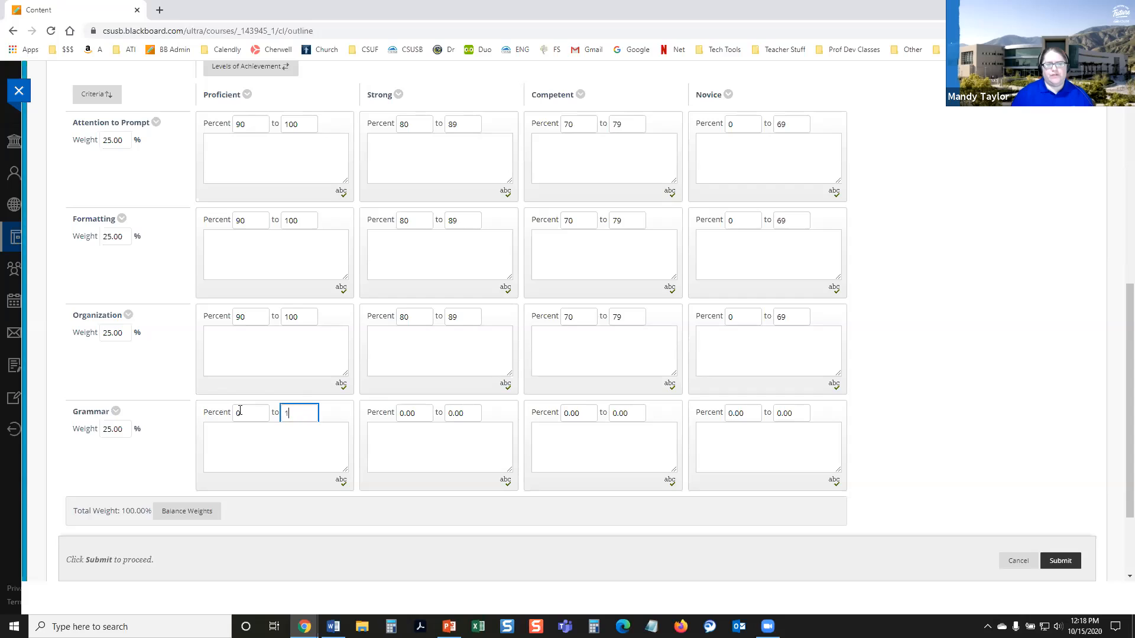
key("Tab")
key("Tab")
key("Tab")
type("80")
Step: Set the Grammar criterion's percent ranges to 70 to 79 for Competent and 0 to 69 for Novice
key("Tab")
type("89")
key("Tab")
key("Tab")
key("Tab")
type("70")
key("Tab")
type("79")
key("Tab")
key("Tab")
type("0")
key("Tab")
type("69")
key("Tab")
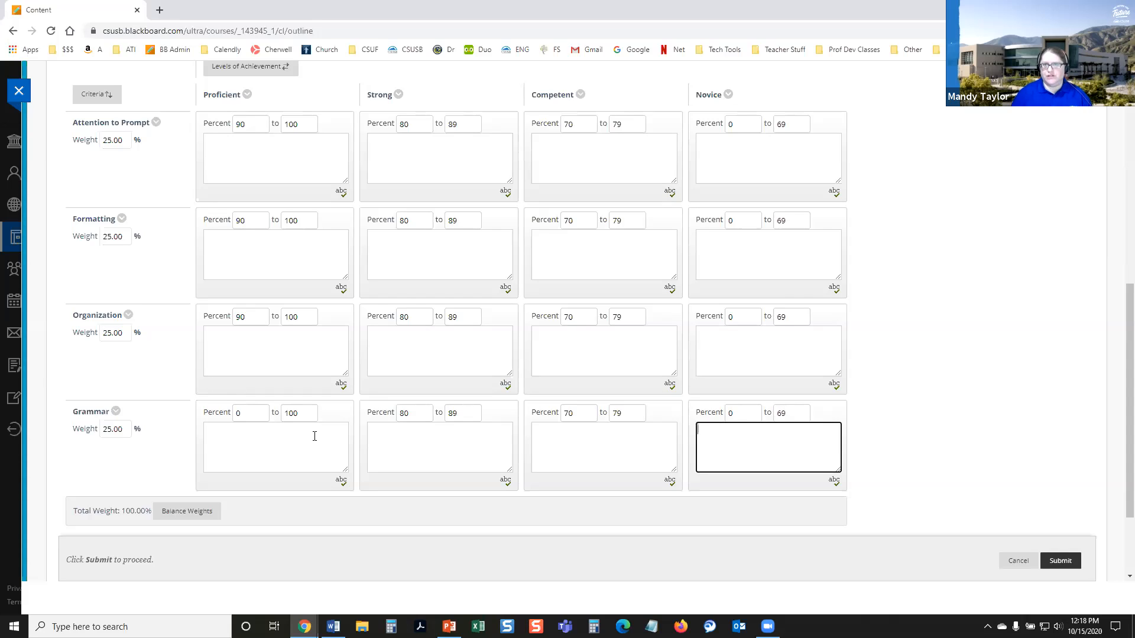
Step: Correct the lower limit of the Grammar criterion's Proficient percent range to 90
scroll(313, 435, "up", 1)
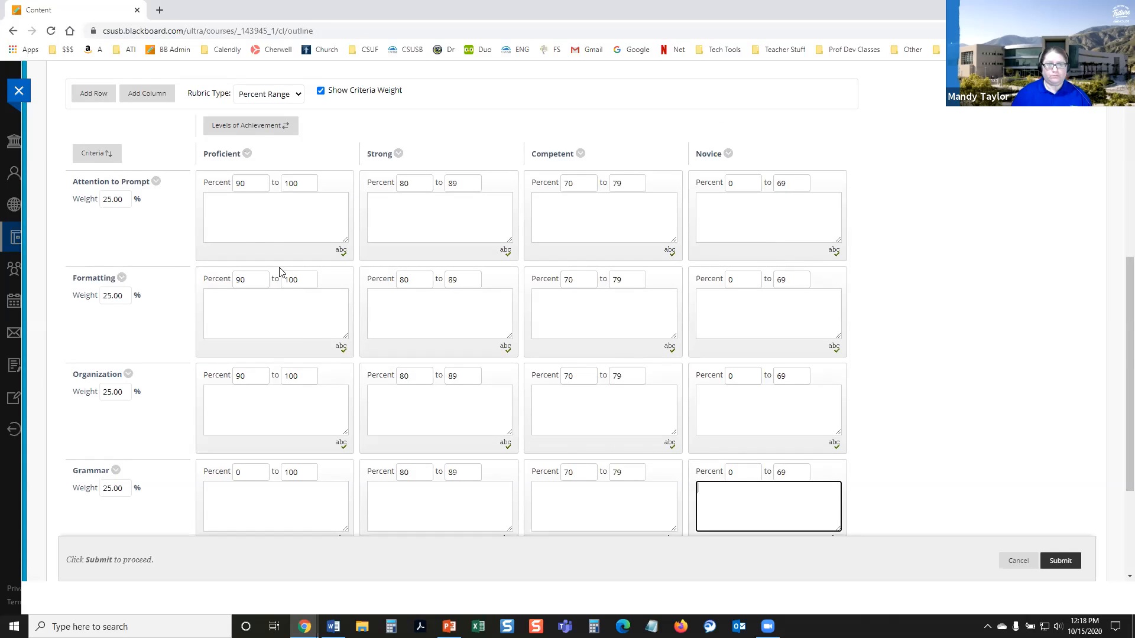
left_click(267, 230)
scroll(304, 403, "down", 1)
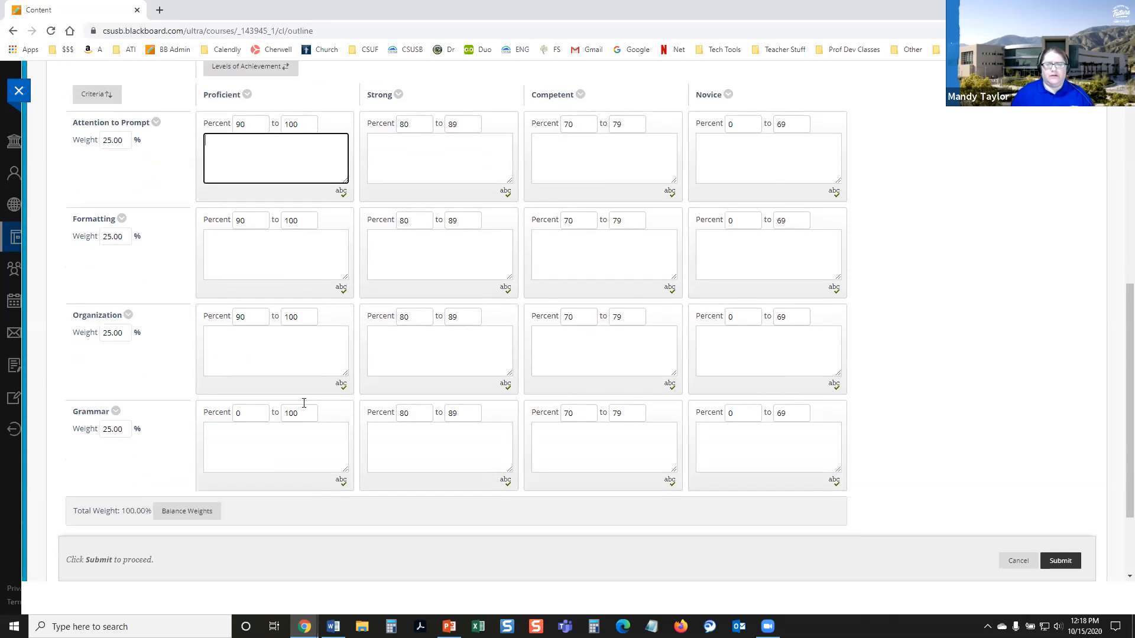
scroll(235, 285, "up", 1)
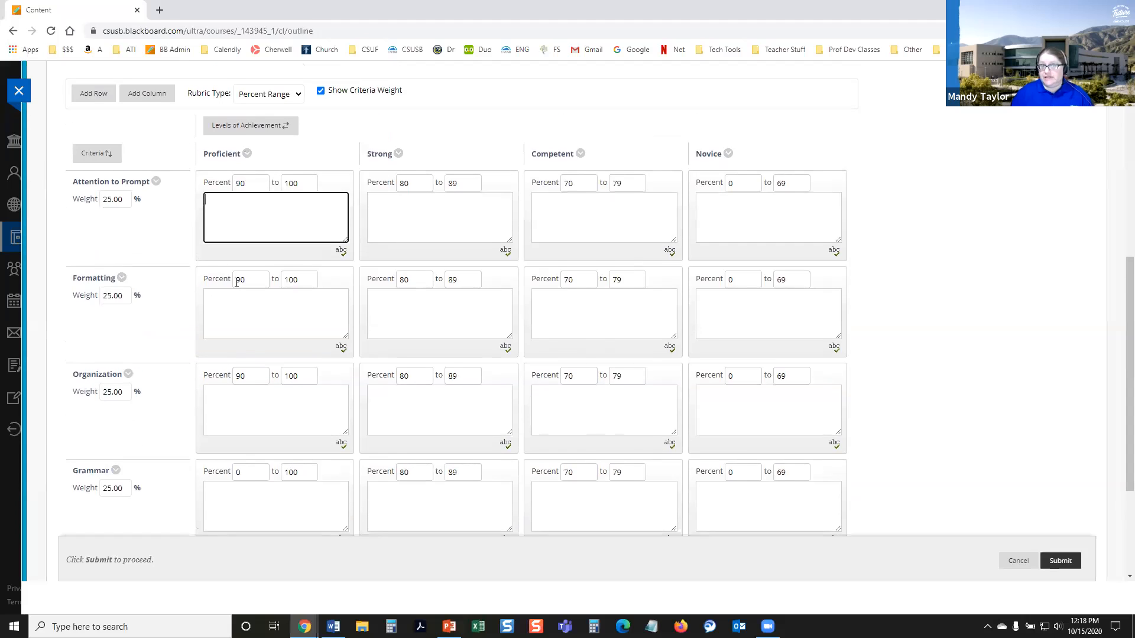
scroll(236, 282, "down", 2)
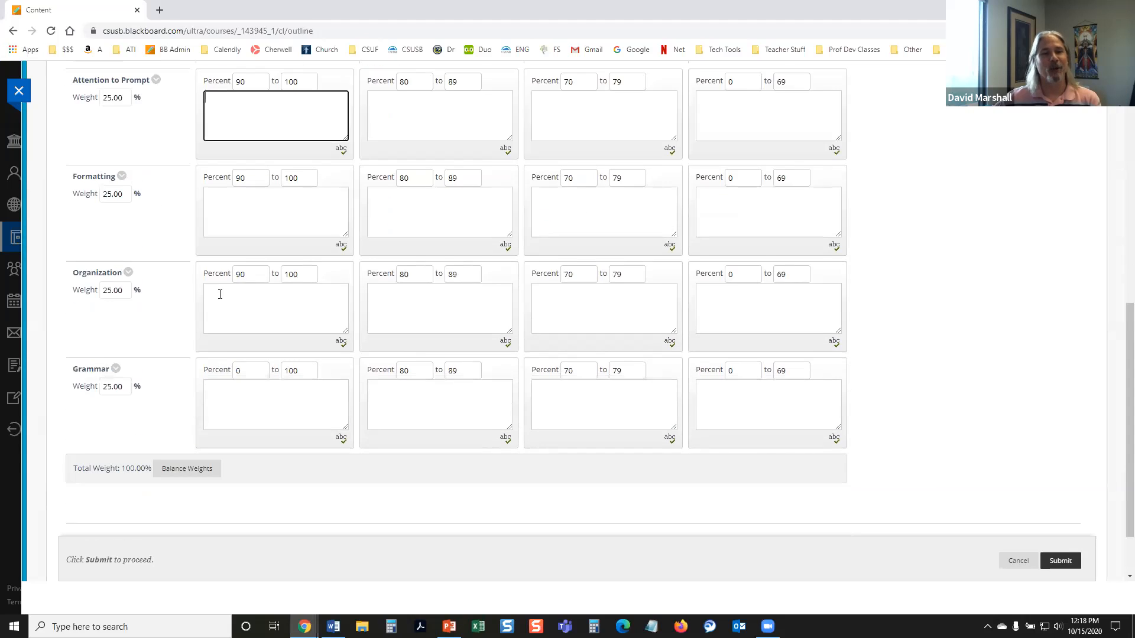
left_click(253, 354)
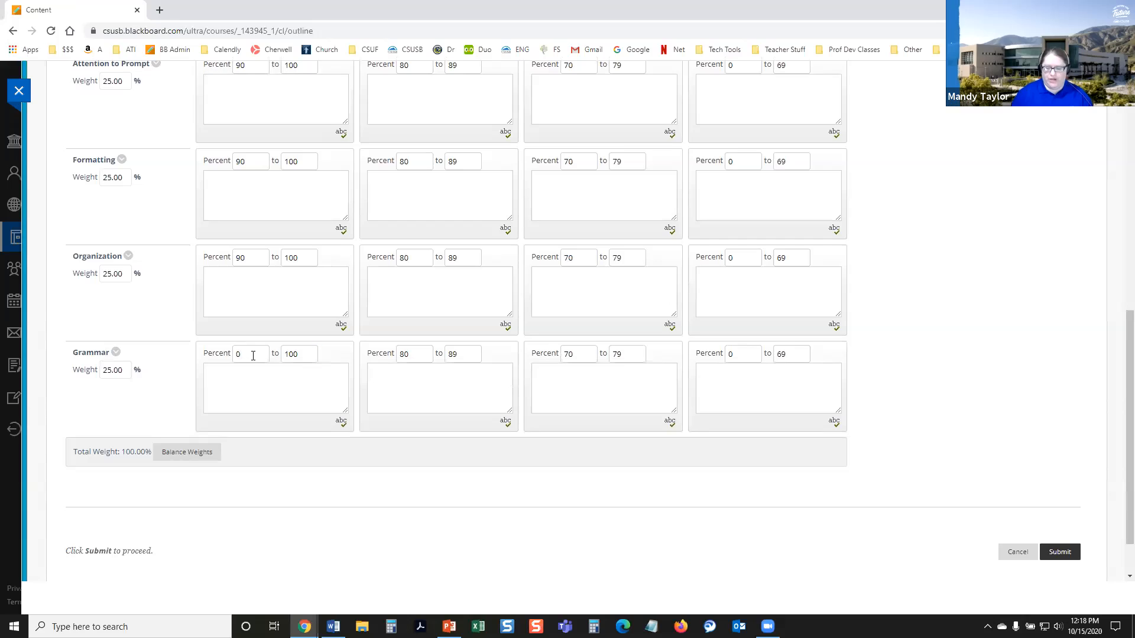
key("BackSpace")
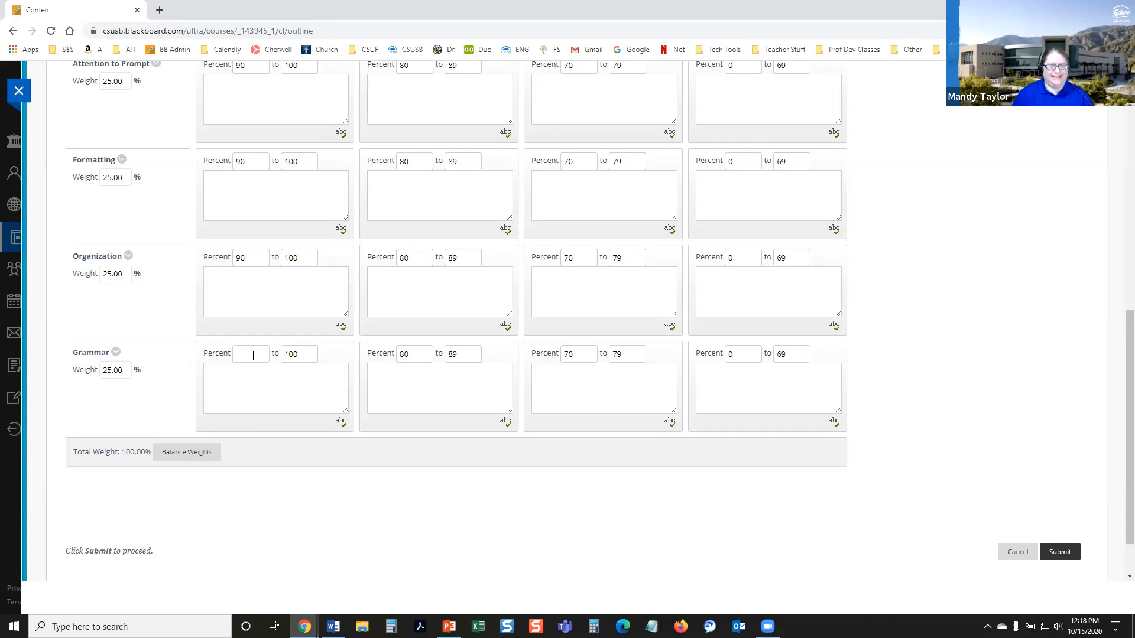
type("90")
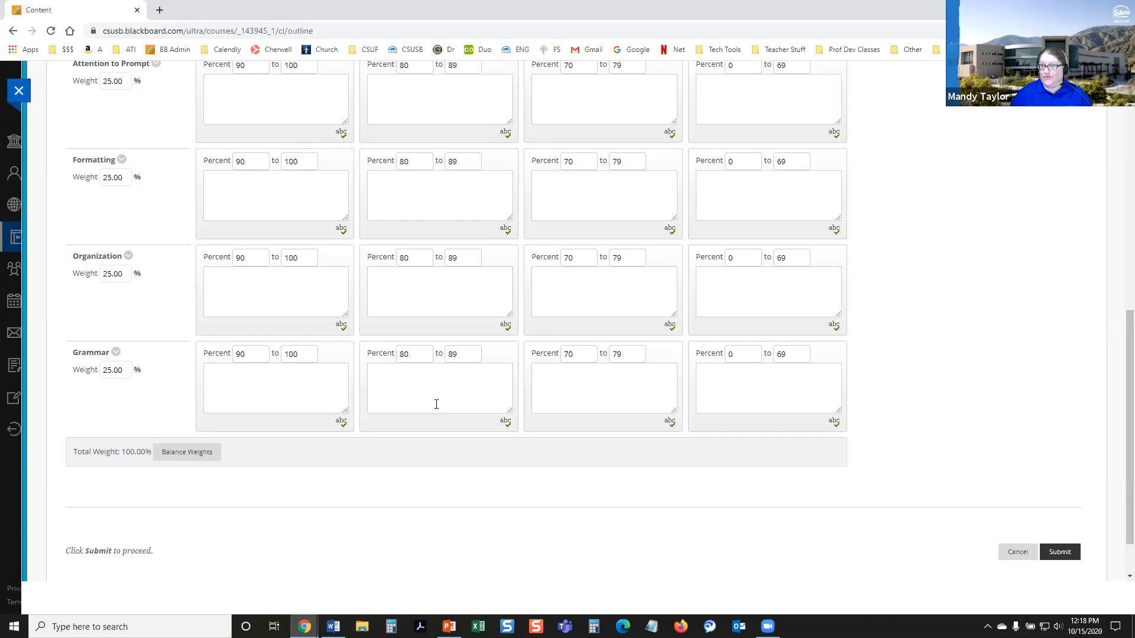
Step: Enter "Characteristics" as the description of the Proficient level for Attention to Prompt
left_click(290, 384)
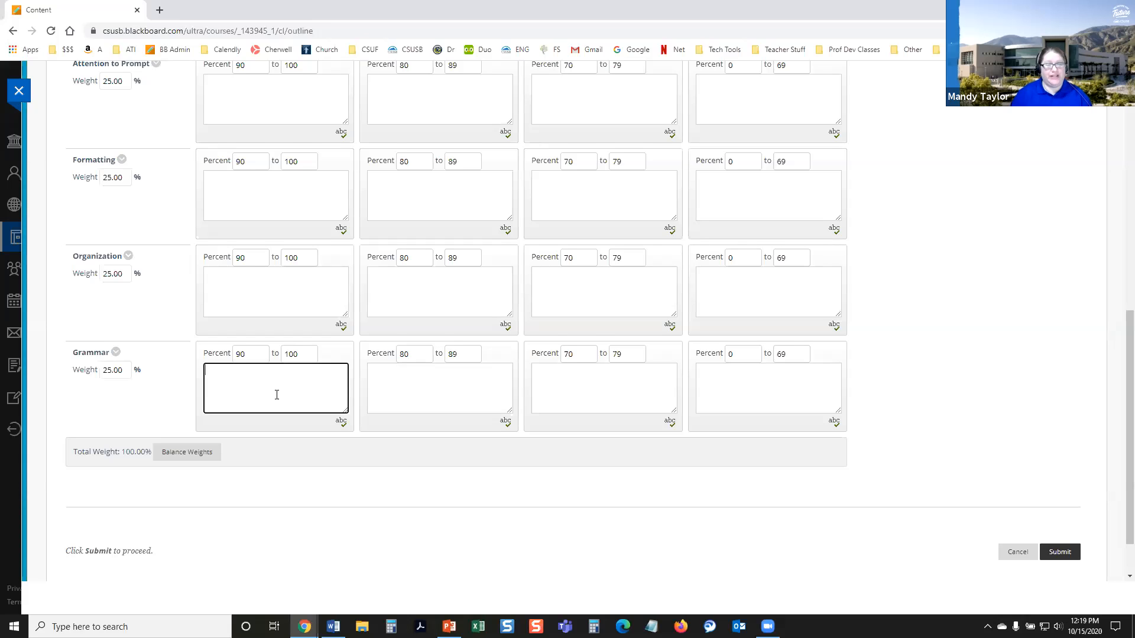
scroll(276, 395, "up", 1)
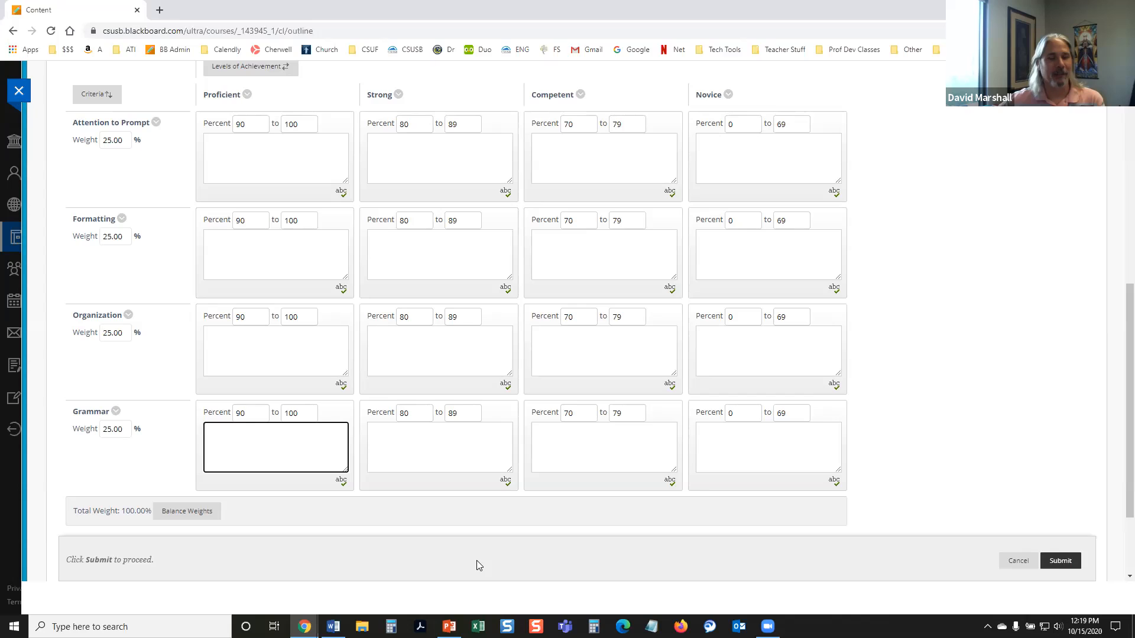
left_click(289, 155)
type("Characteristics")
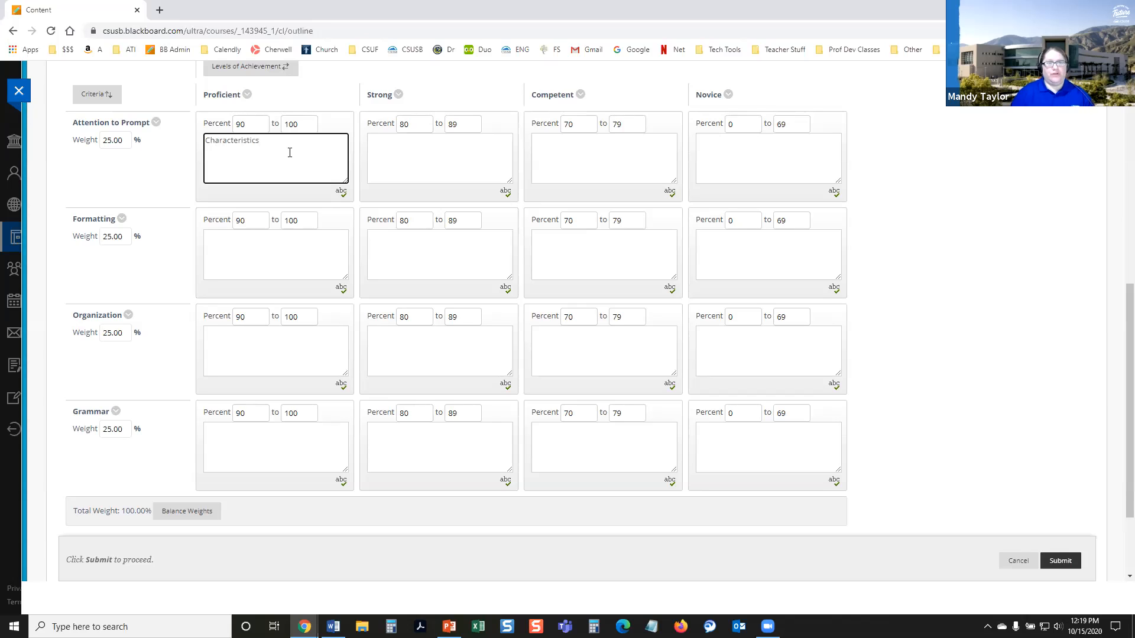
Step: Copy the "Characteristics" description into the Strong, Competent and Novice levels of Attention to Prompt
scroll(289, 152, "up", 1)
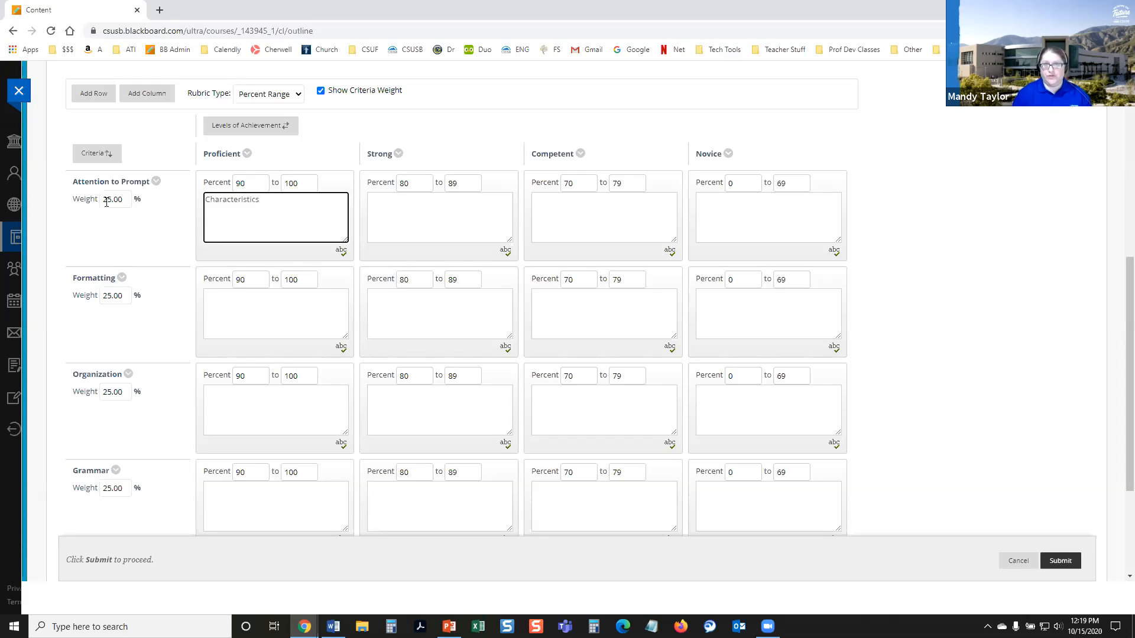
left_click_drag(267, 211, 204, 222)
key("ctrl+c")
left_click(384, 208)
key("ctrl+v")
left_click(562, 215)
key("ctrl+v")
left_click(717, 220)
key("ctrl+v")
Step: Paste the "Characteristics" description into all four achievement levels of the Formatting criterion
left_click(289, 328)
key("ctrl+v")
left_click(423, 309)
key("ctrl+v")
left_click(665, 297)
key("ctrl+v")
left_click(703, 319)
key("ctrl+v")
Step: Paste the "Characteristics" description into all four achievement levels of the Organization criterion
left_click(229, 422)
key("ctrl+v")
left_click(418, 402)
key("ctrl+v")
left_click(544, 416)
key("ctrl+v")
left_click(781, 401)
key("ctrl+v")
Step: Paste the "Characteristics" description into all four achievement levels of the Grammar criterion
left_click(267, 517)
key("ctrl+v")
left_click(433, 514)
key("ctrl+v")
left_click(636, 499)
key("ctrl+v")
left_click(713, 505)
key("ctrl+v")
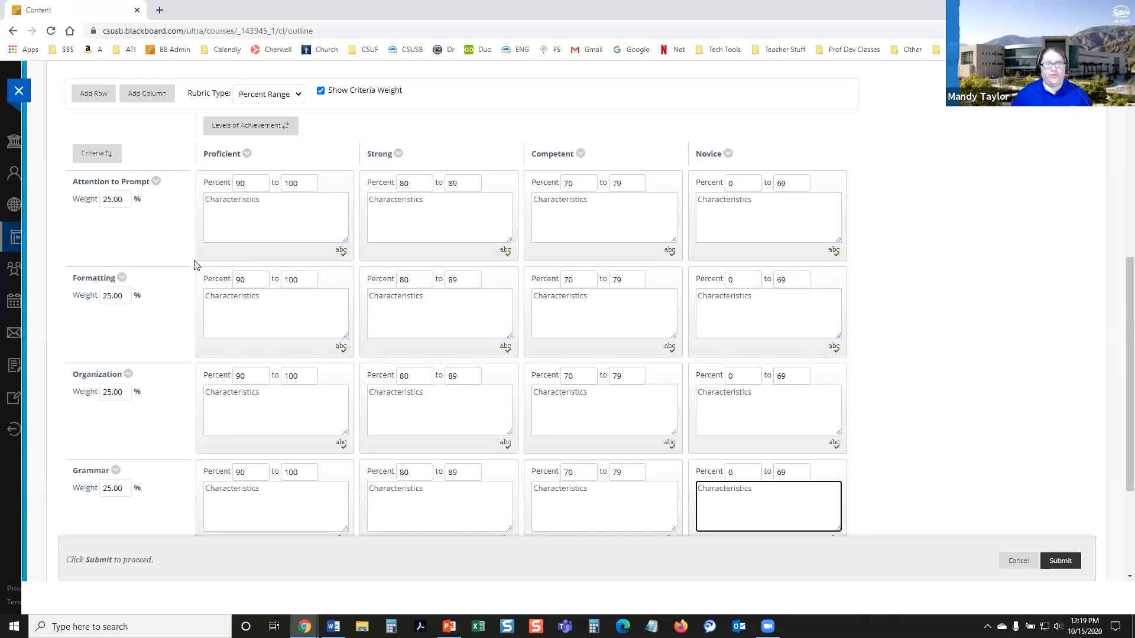
Step: Review the completed rubric grid and submit the rubric
scroll(331, 348, "down", 1)
scroll(558, 478, "down", 1)
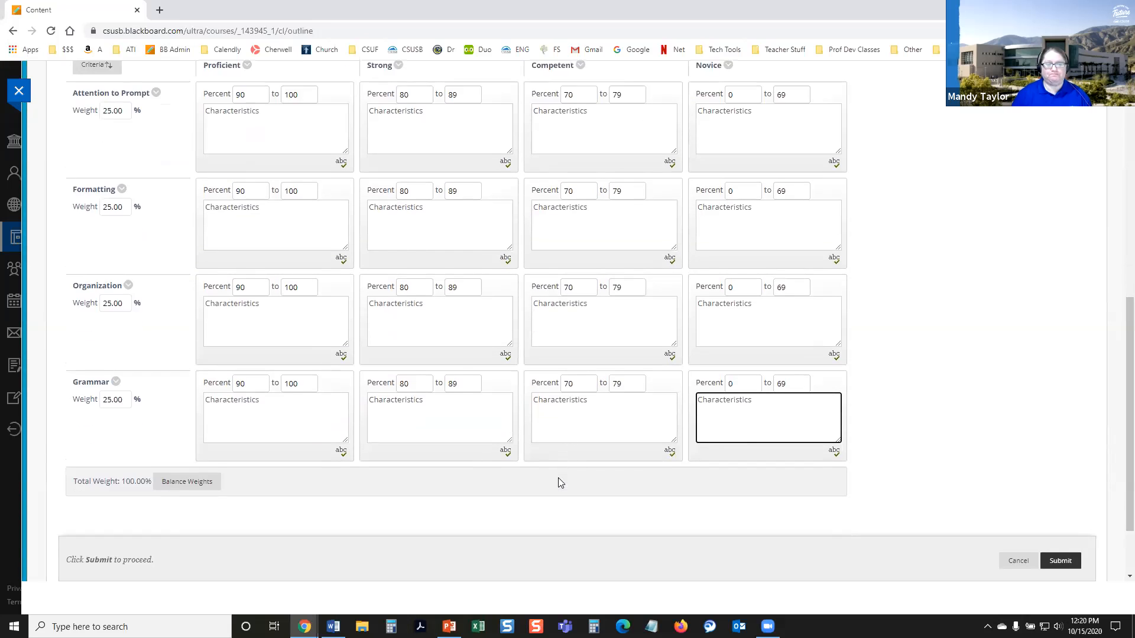
scroll(532, 454, "up", 1)
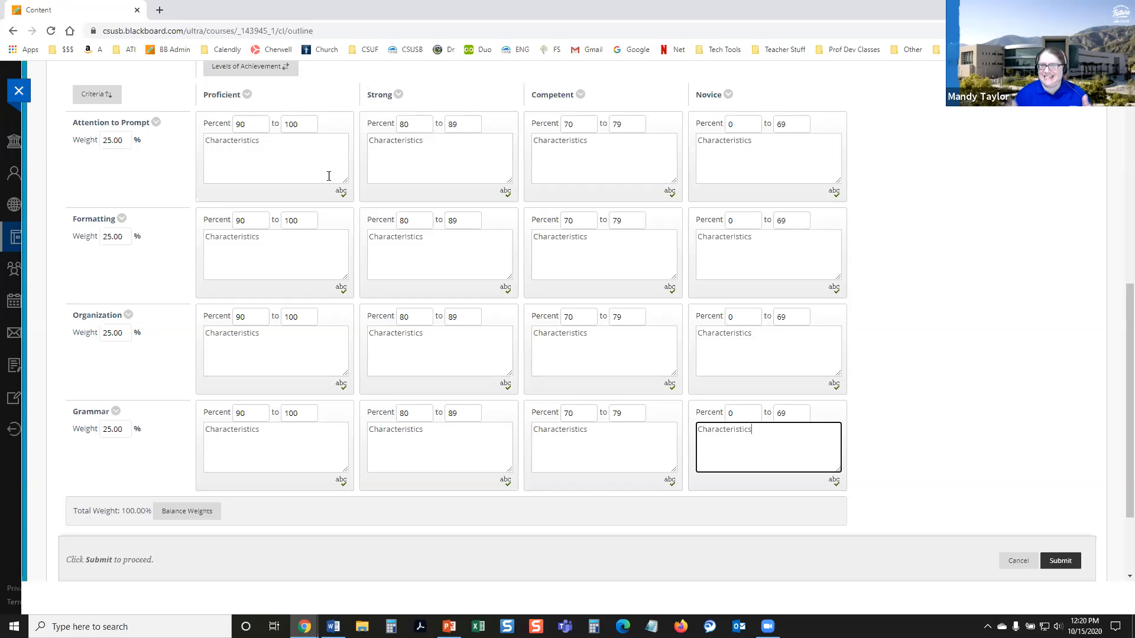
scroll(320, 189, "up", 1)
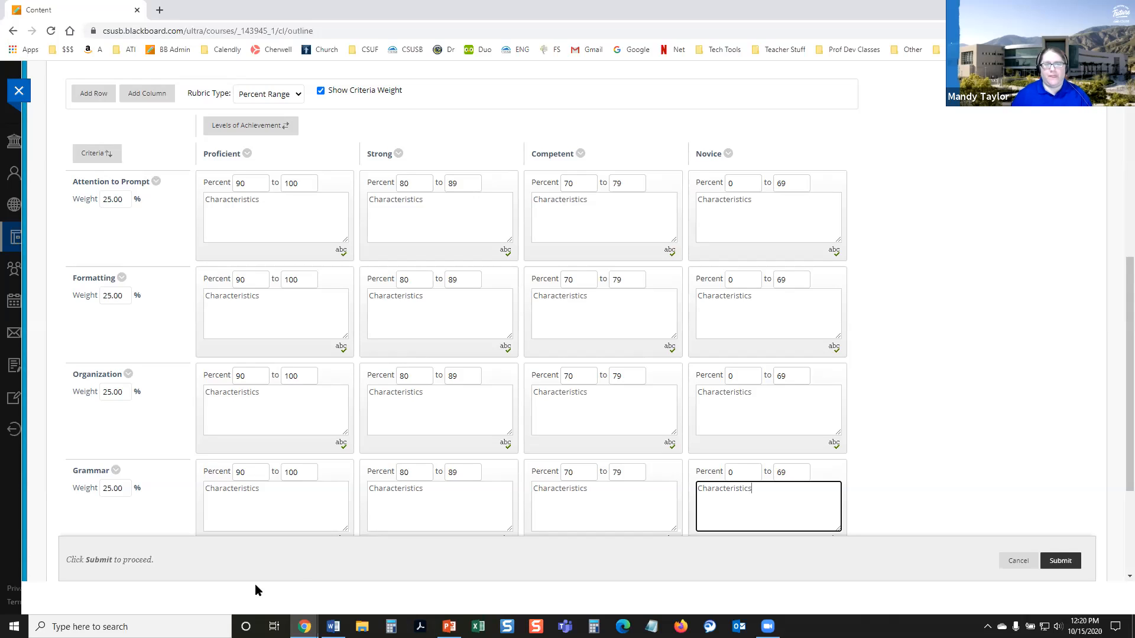
left_click(256, 219)
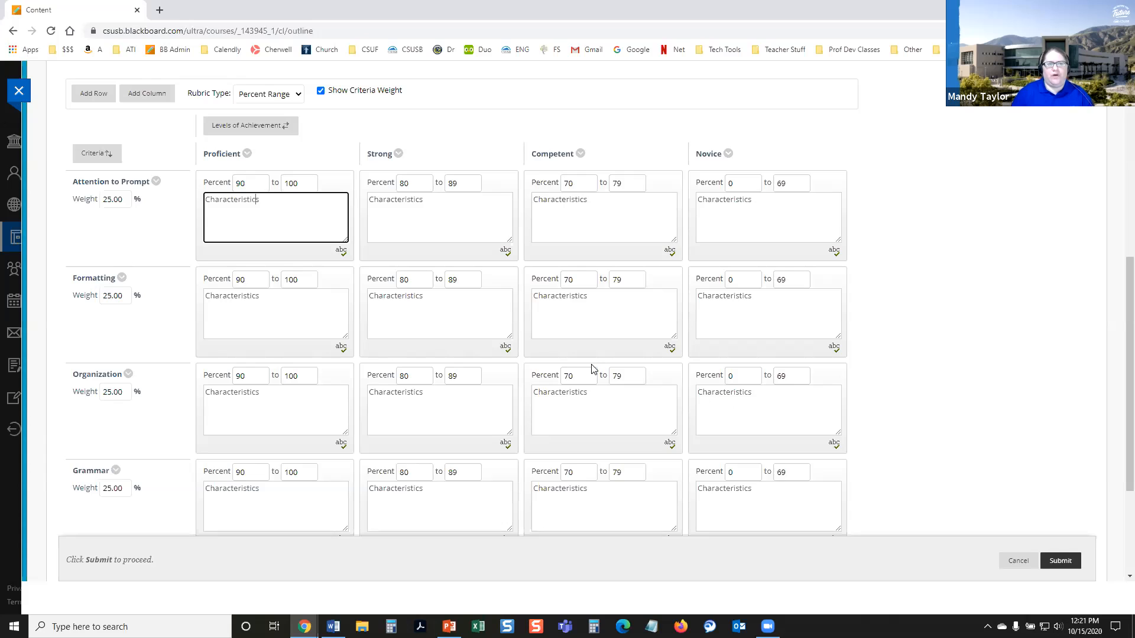
scroll(538, 366, "up", 1)
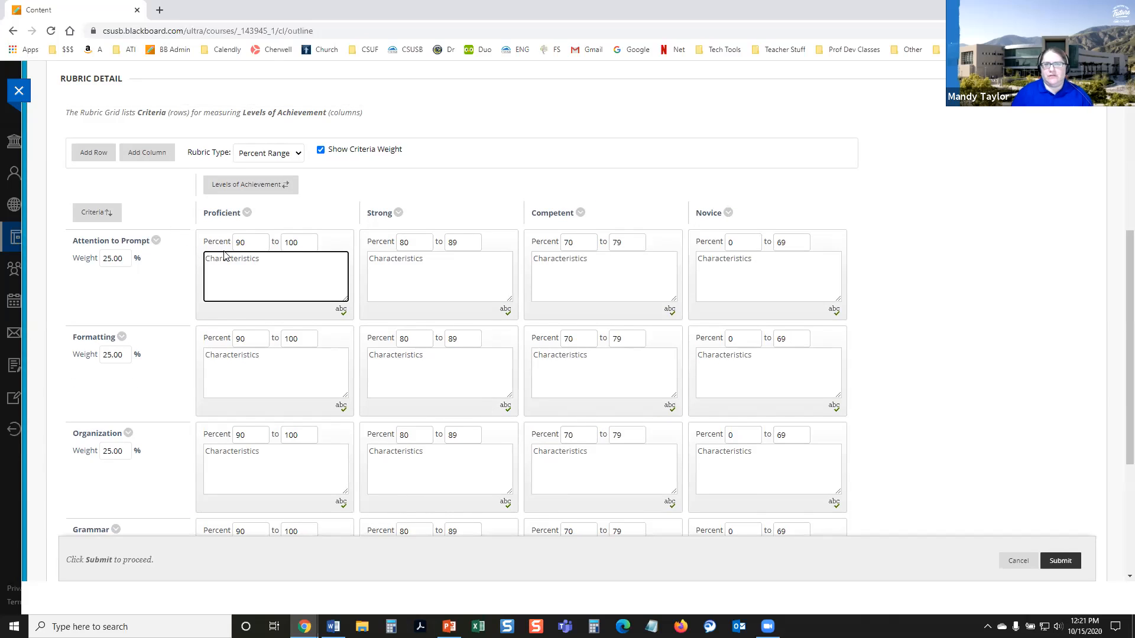
scroll(167, 292, "down", 1)
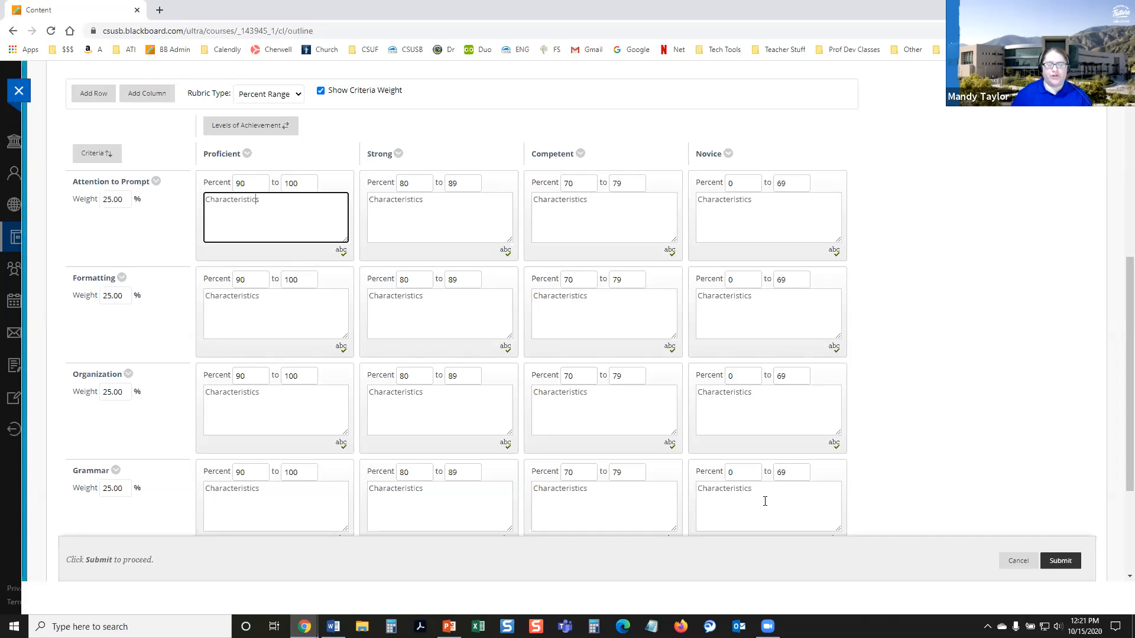
left_click(1052, 565)
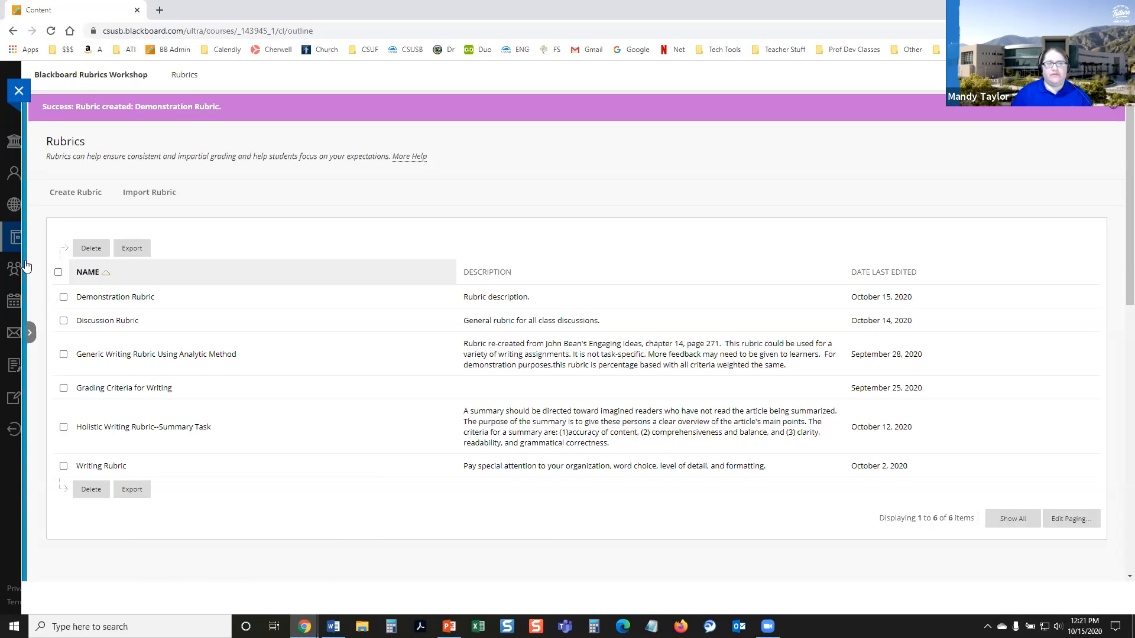
Step: Open the Demonstration Rubric for viewing, enlarge its window to examine the full grid, and close it
left_click(32, 332)
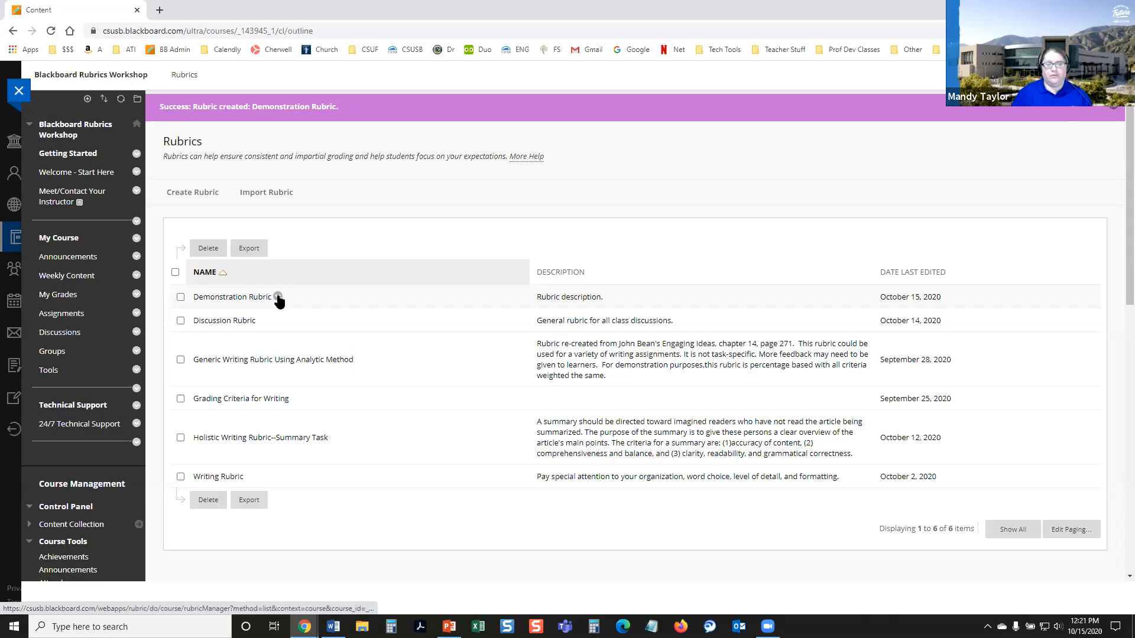
left_click(278, 298)
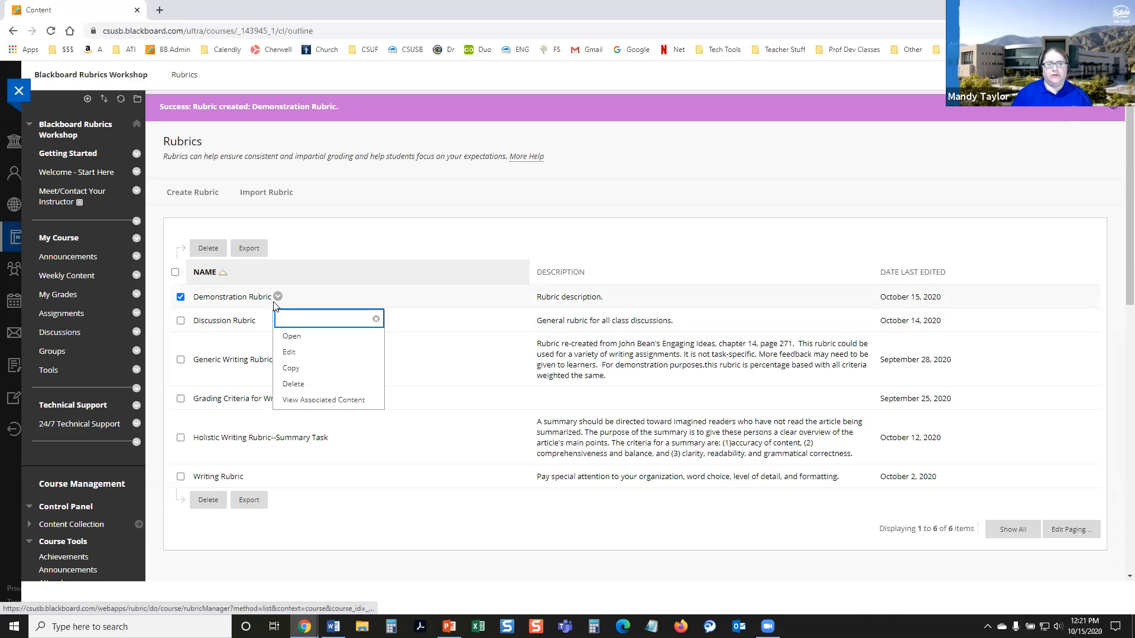
left_click(291, 336)
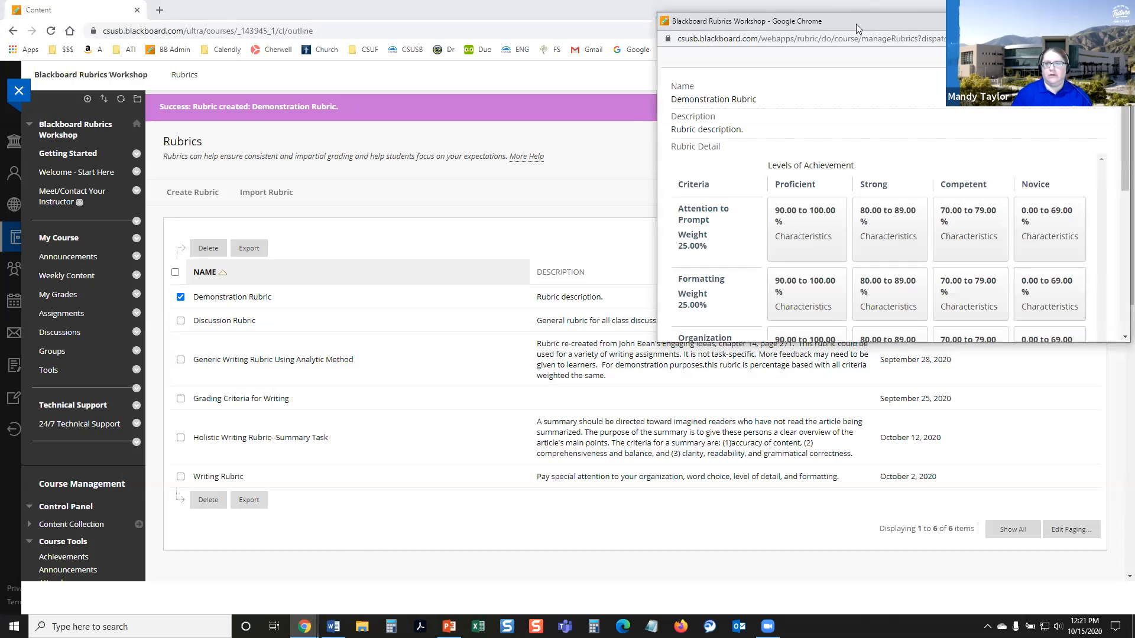
left_click_drag(856, 24, 622, 101)
left_click(697, 95)
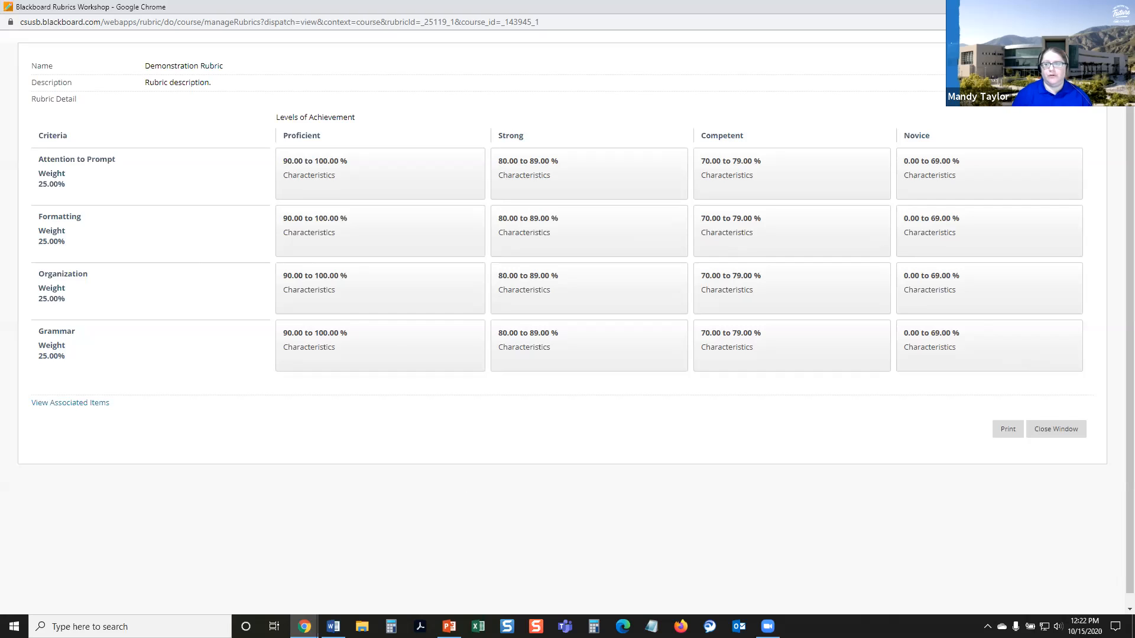
left_click(1041, 433)
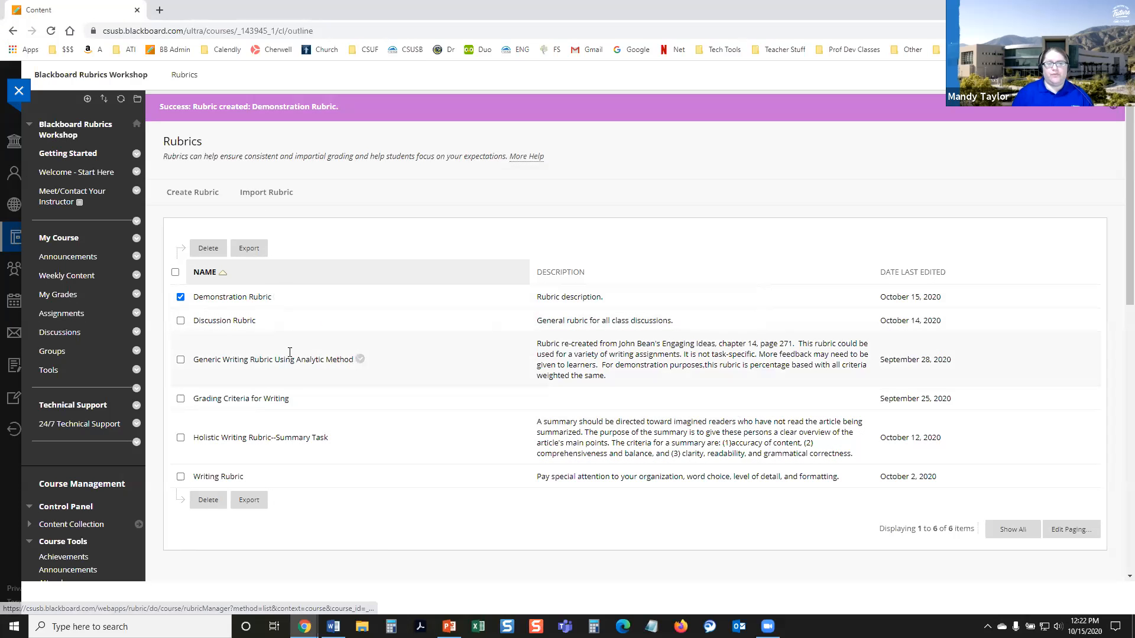
Step: Make a copy of the Demonstration Rubric and delete that copy from the rubric list
left_click(278, 297)
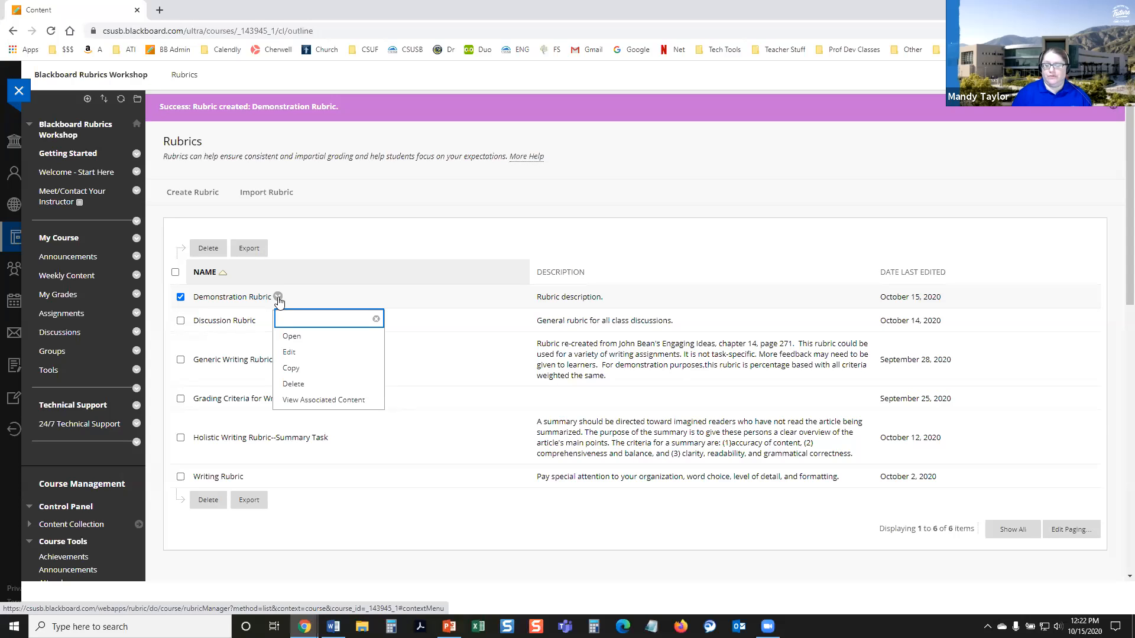
left_click(292, 369)
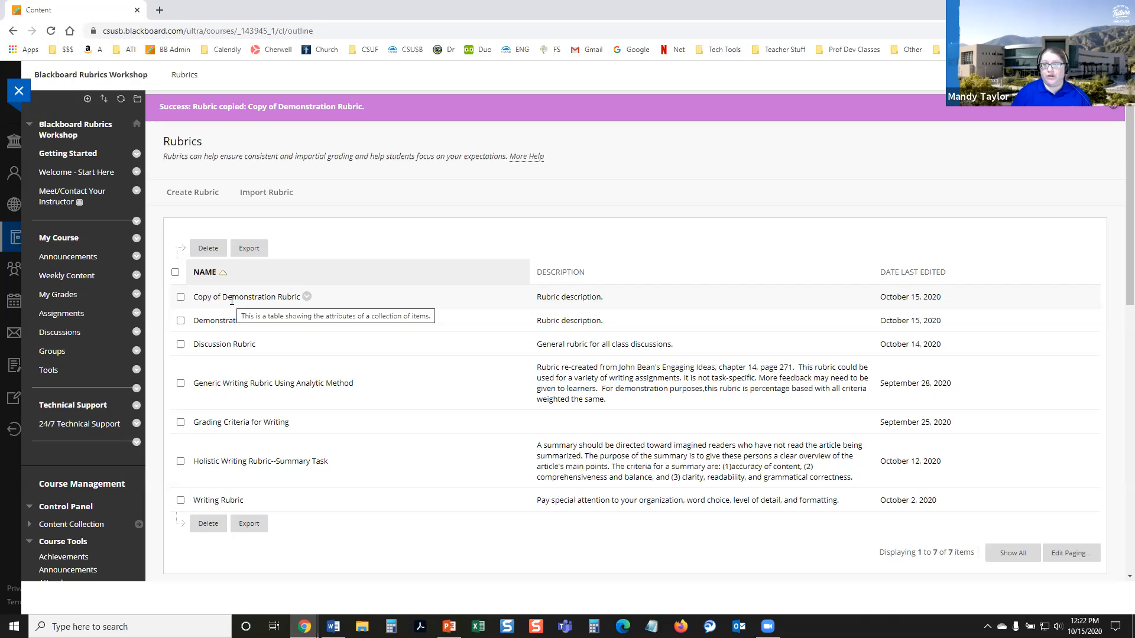
left_click(306, 296)
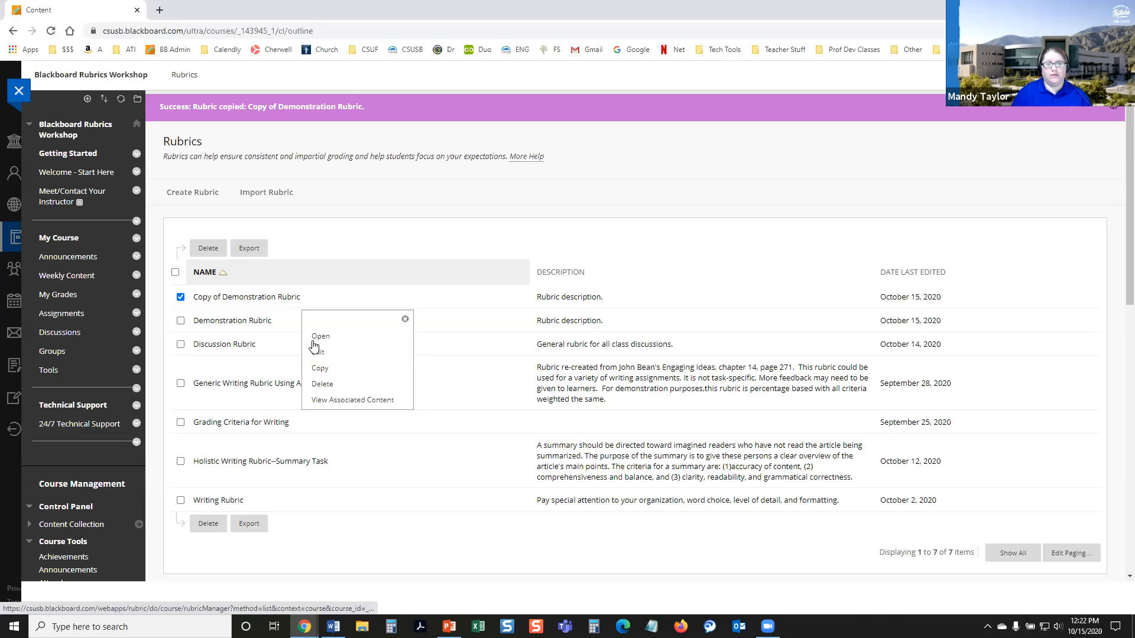
left_click(322, 385)
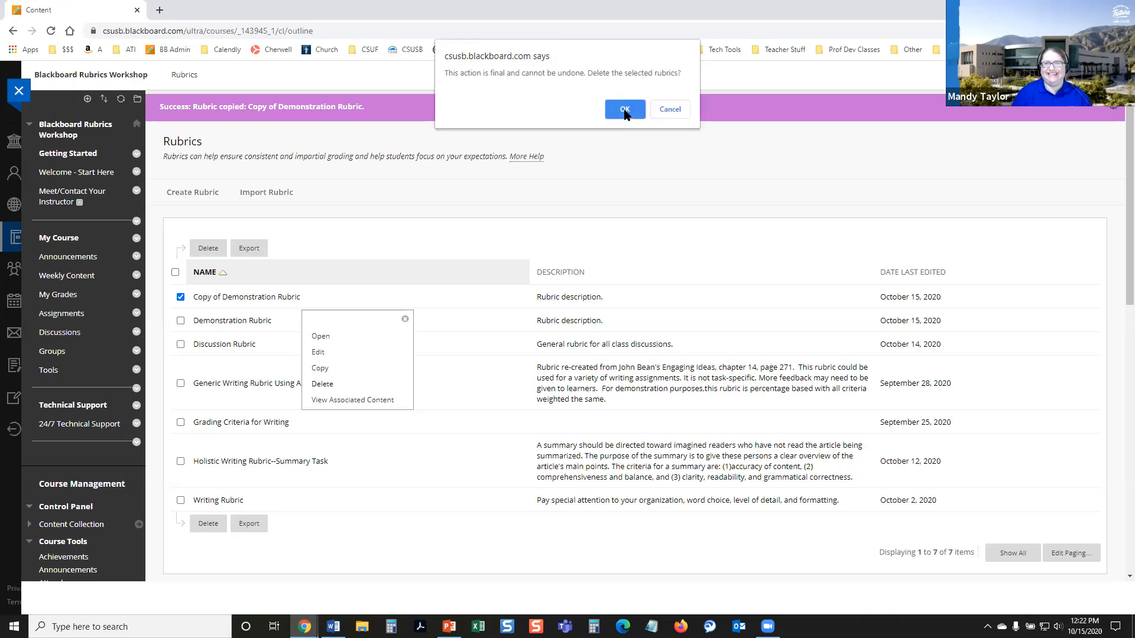
left_click(624, 110)
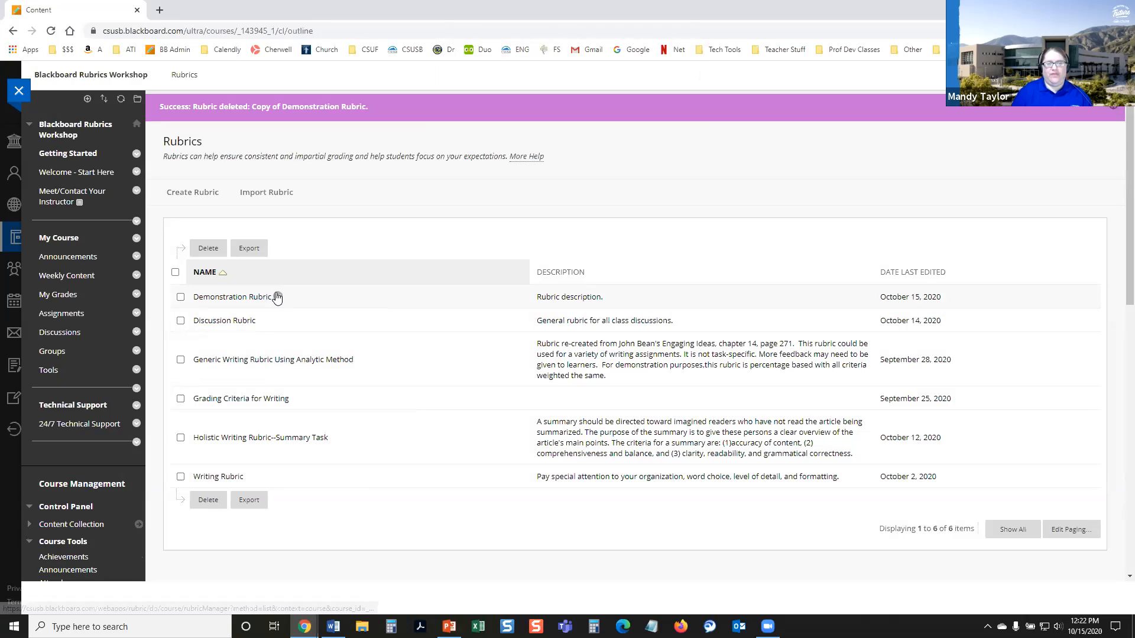
left_click(277, 297)
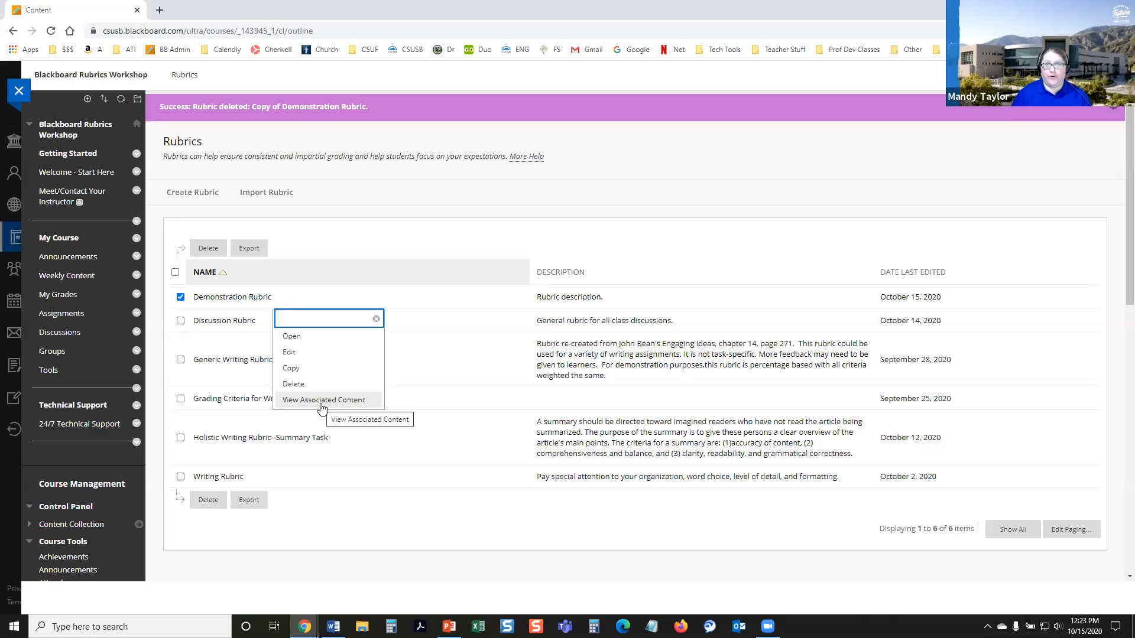
left_click(363, 239)
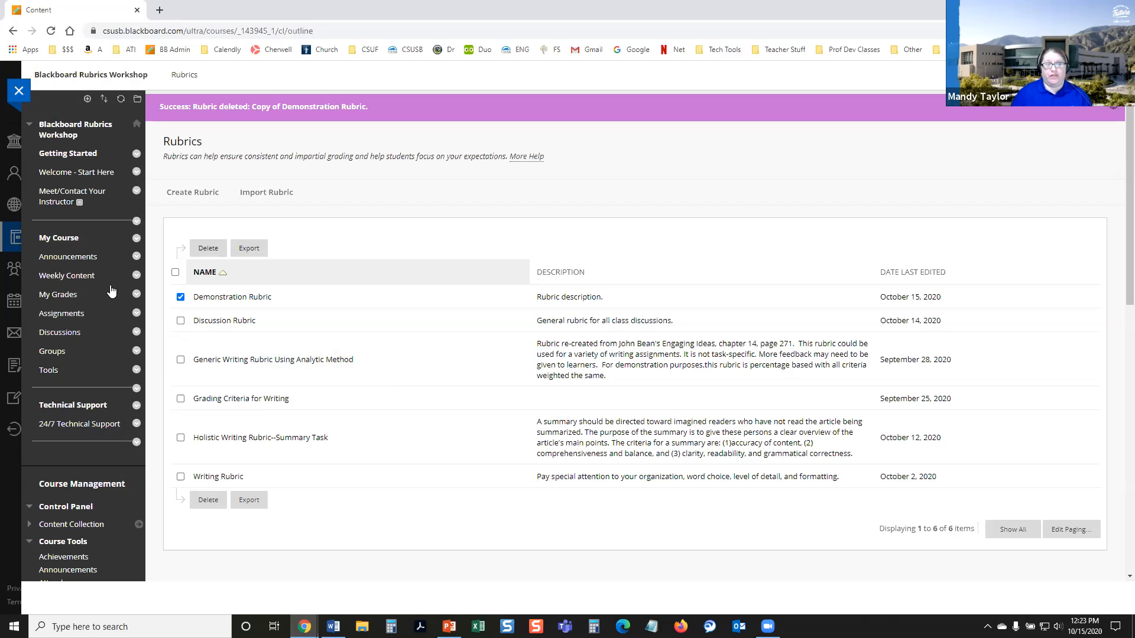
Step: Start a new assignment in the course's Assignments area and name it "Demonstration Assignment"
left_click(62, 314)
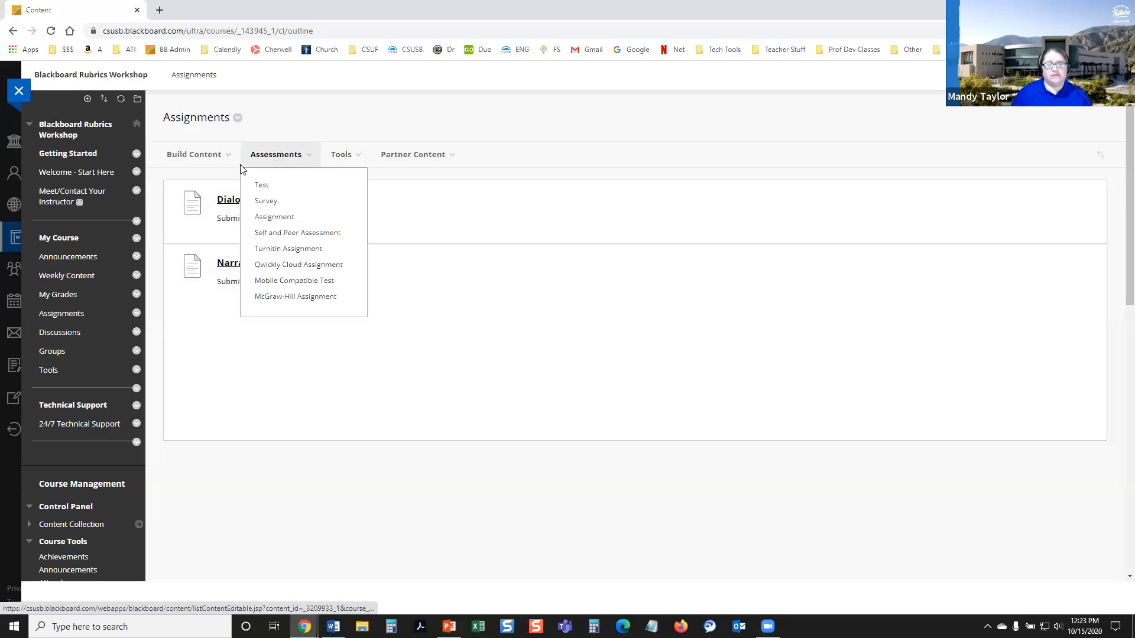
mouse_move(273, 159)
left_click(288, 224)
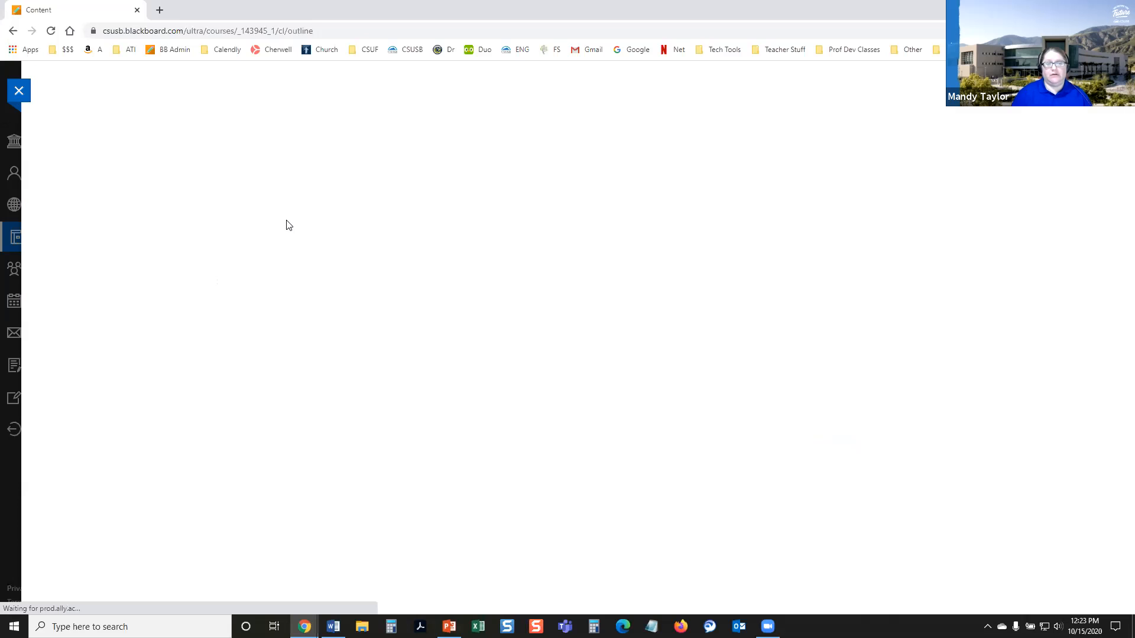
left_click(335, 248)
type("Demonstration Assignment")
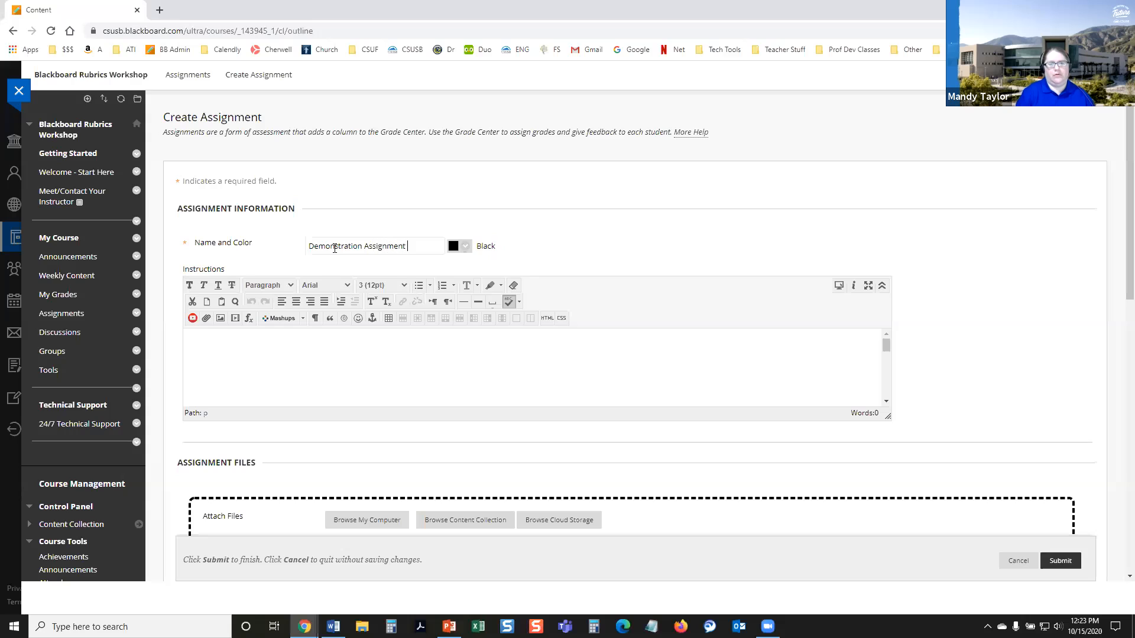
Step: Enter "Submit assignment here." as the assignment's instructions
left_click(323, 359)
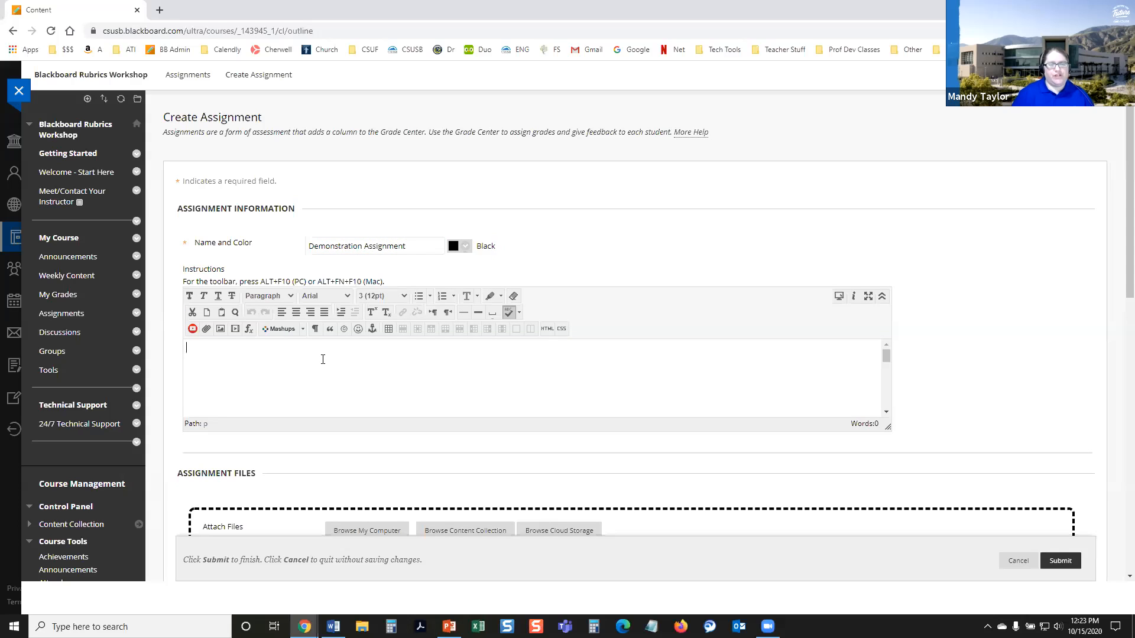
type("Submit instr")
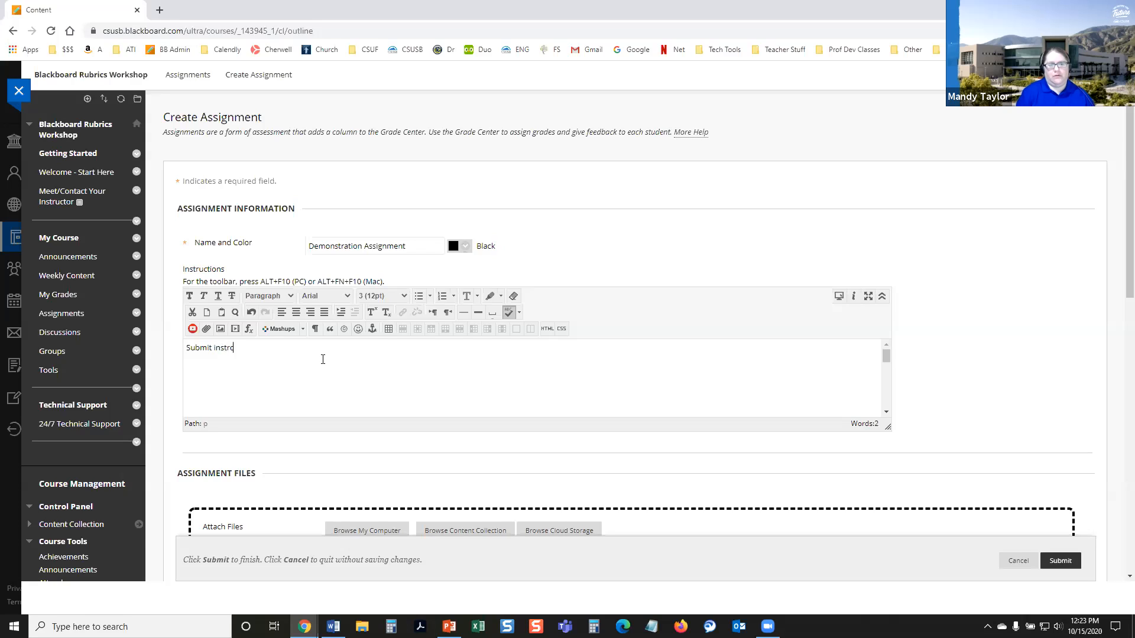
type("uctions h")
key("BackSpace")
key("BackSpace")
key("BackSpace")
key("BackSpace")
key("BackSpace")
key("BackSpace")
key("BackSpace")
key("BackSpace")
key("BackSpace")
key("BackSpace")
key("BackSpace")
key("BackSpace")
key("BackSpace")
key("BackSpace")
type("assignment here.")
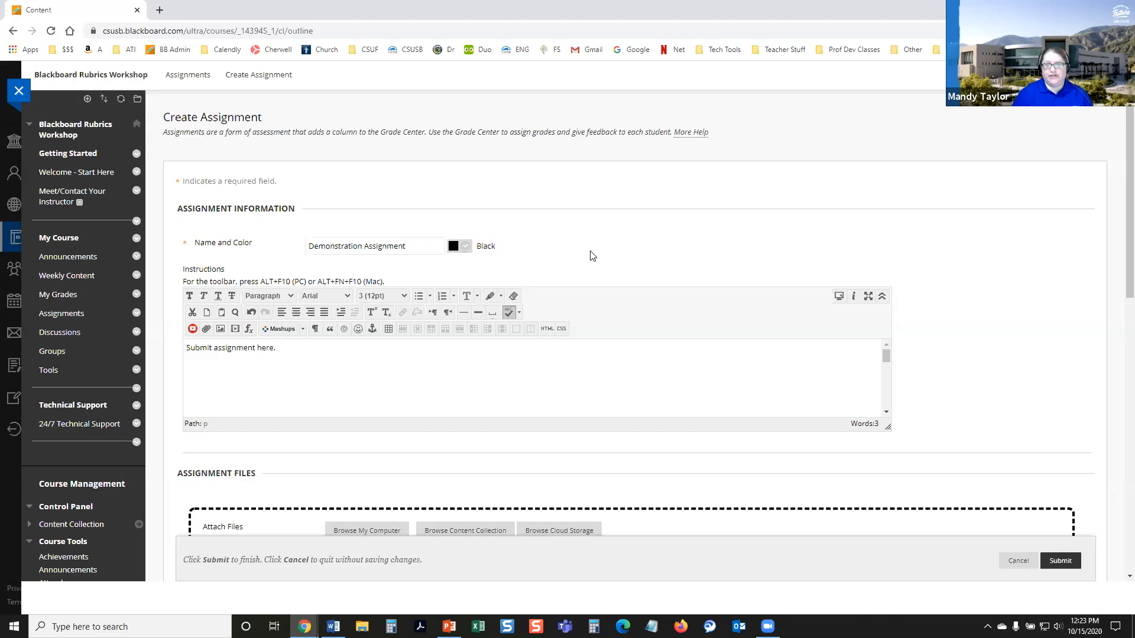
Step: Enable the assignment's due date and set it to 10/31/2020 at 11:59 PM
scroll(548, 472, "down", 1)
scroll(548, 473, "down", 3)
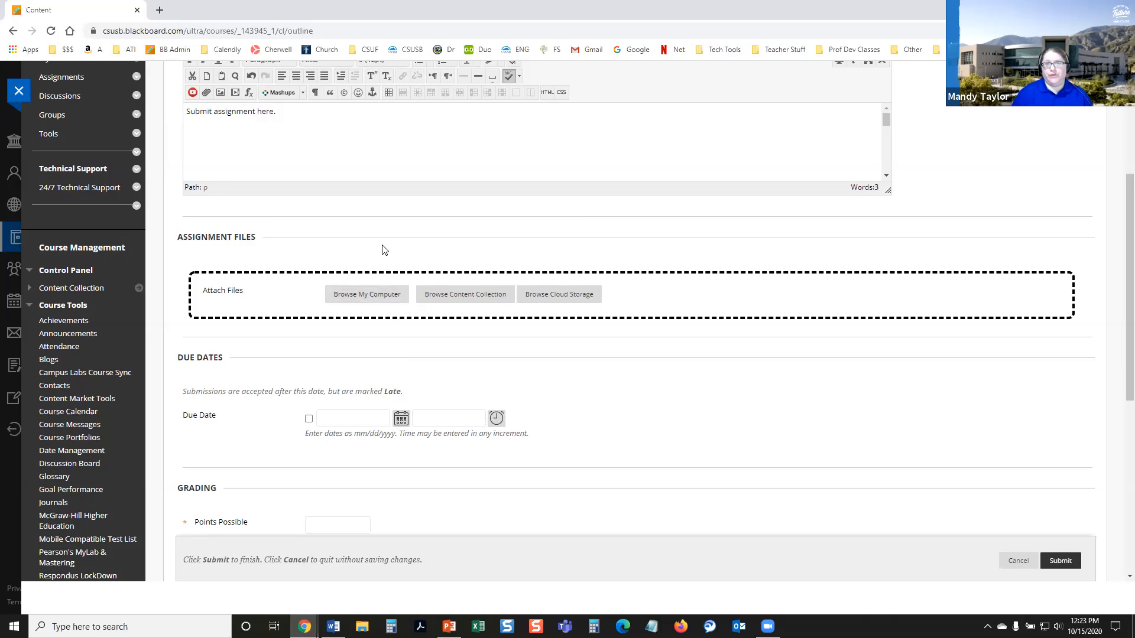
scroll(355, 363, "down", 1)
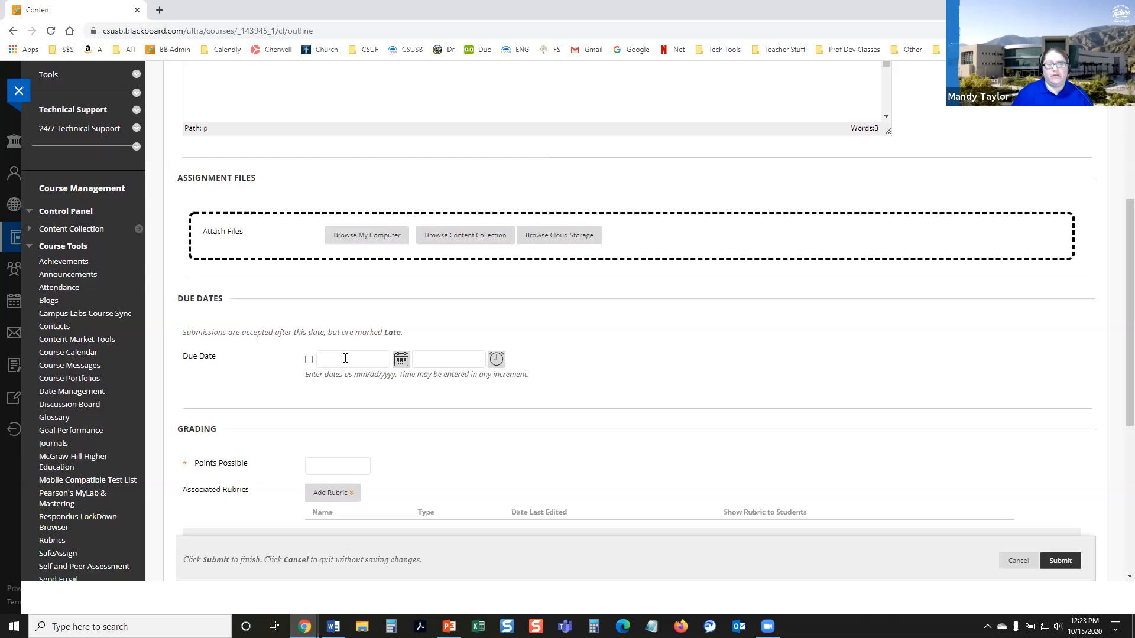
left_click(309, 360)
left_click(401, 359)
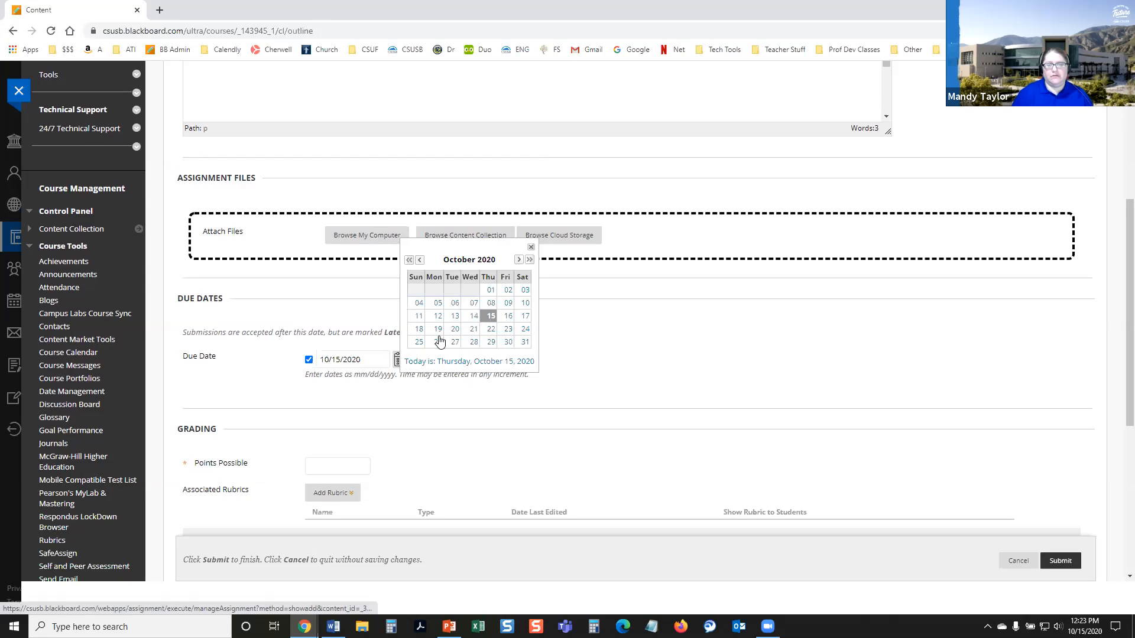
left_click(525, 342)
left_click(421, 360)
type("11:59 PM")
Step: Set the assignment's points possible to 100
scroll(500, 423, "down", 1)
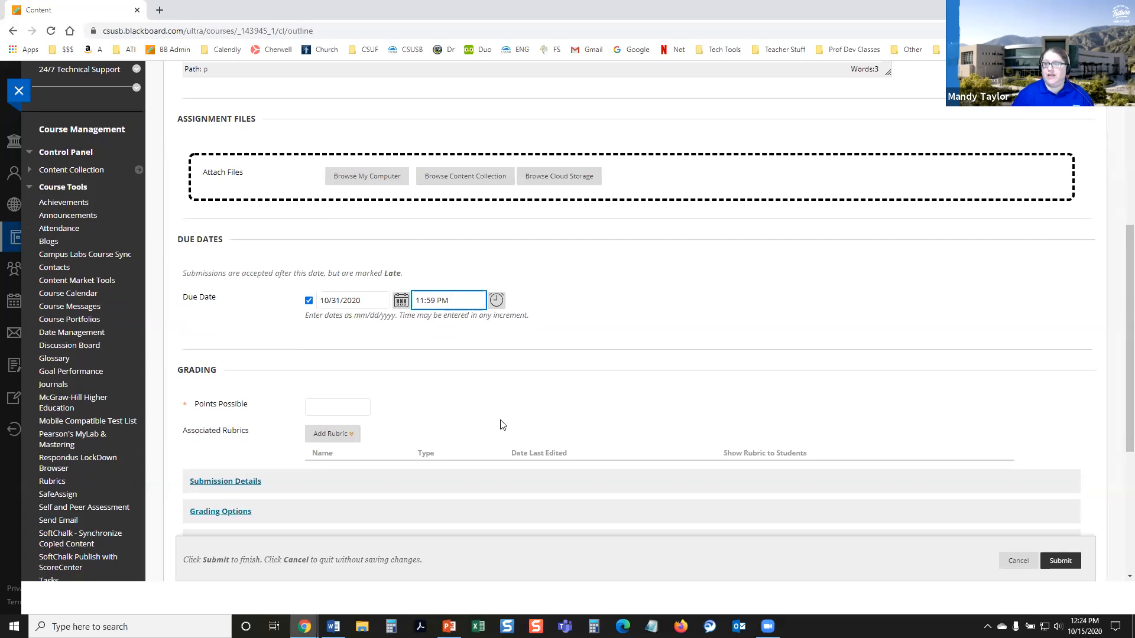
scroll(416, 433, "down", 1)
left_click(320, 351)
type("100")
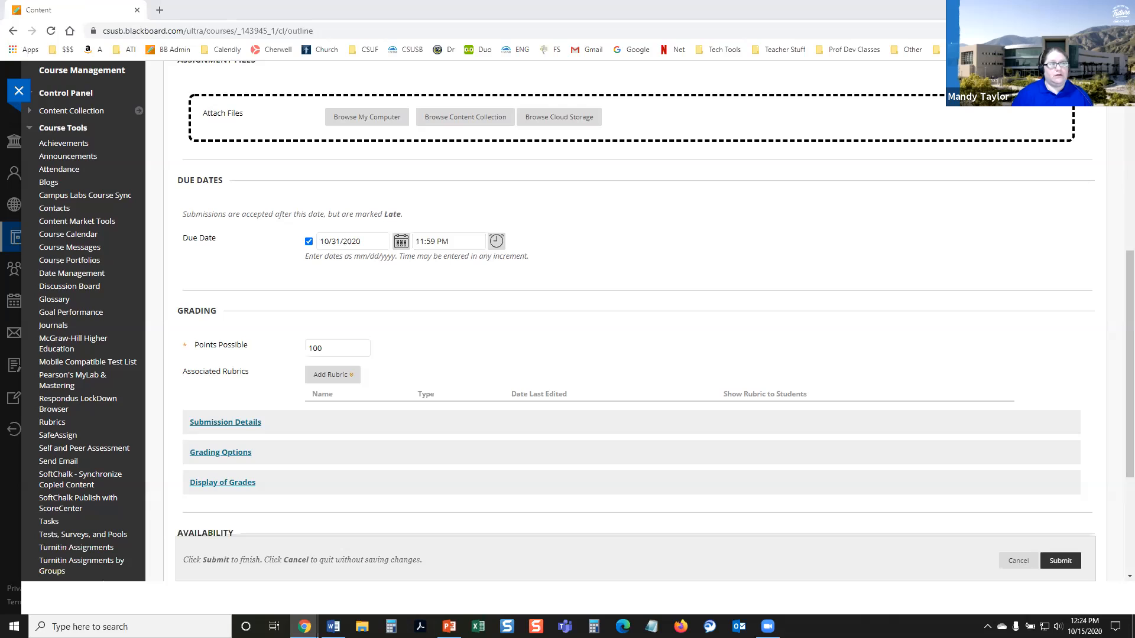
Step: Associate the existing Demonstration Rubric with the assignment
mouse_move(235, 360)
left_mouse_down()
mouse_move(182, 353)
mouse_move(178, 395)
mouse_move(372, 387)
mouse_move(334, 355)
mouse_move(217, 350)
left_mouse_up()
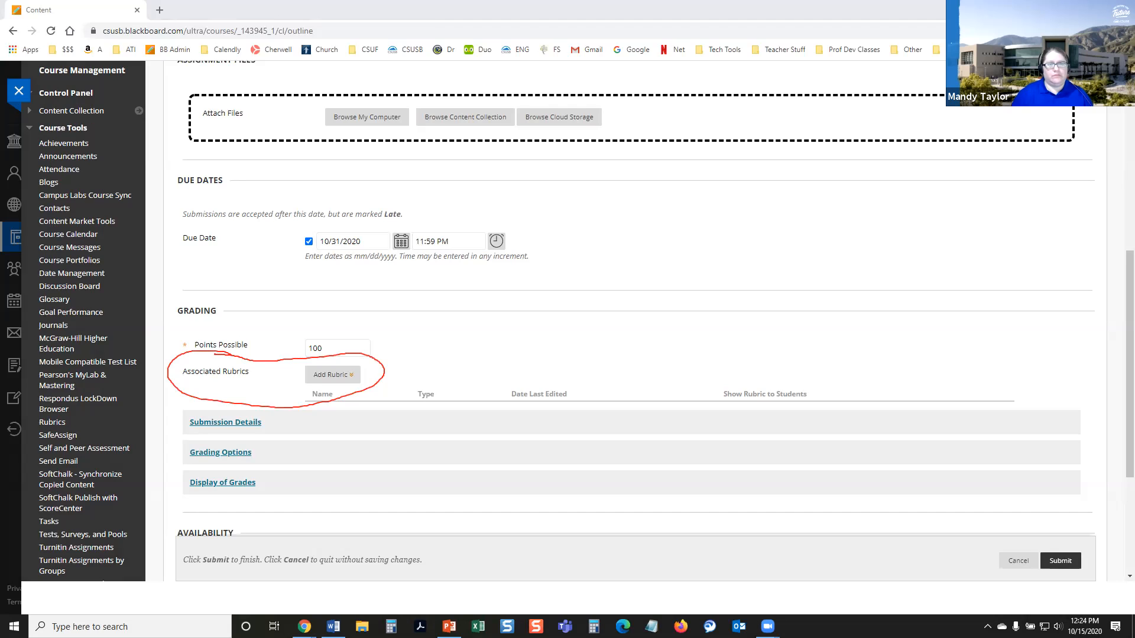
left_click(328, 376)
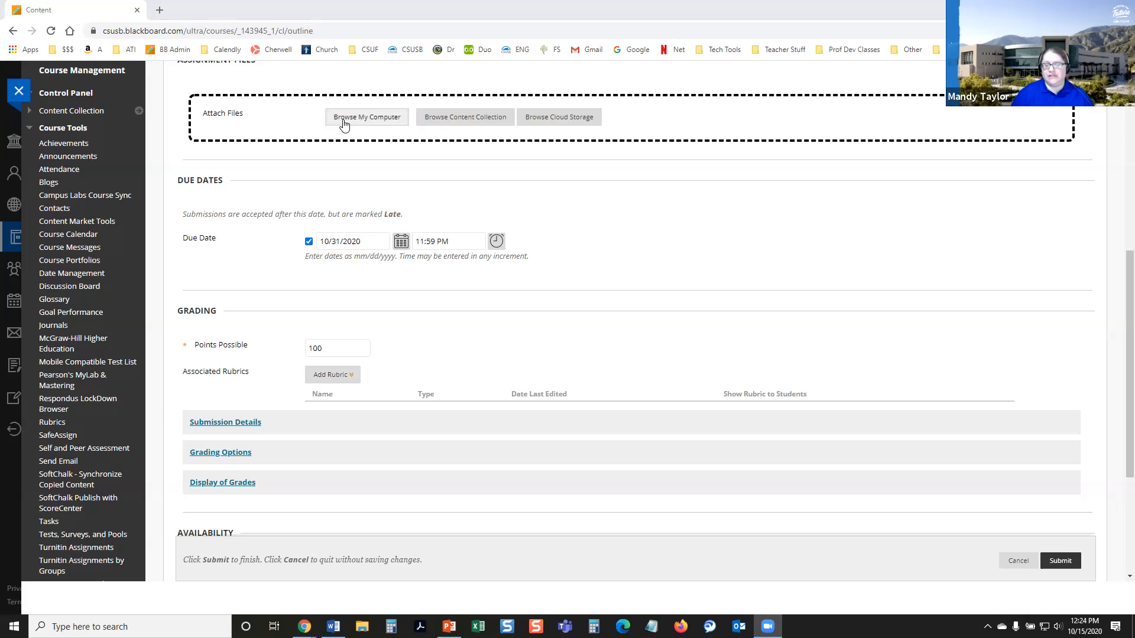
mouse_move(342, 374)
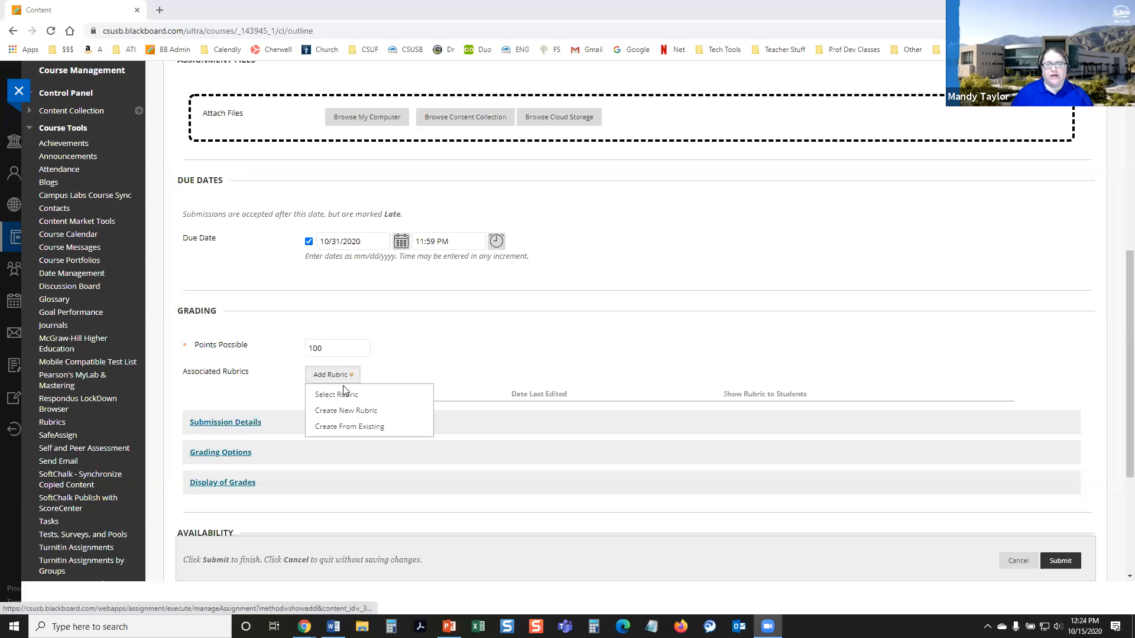
left_click(337, 401)
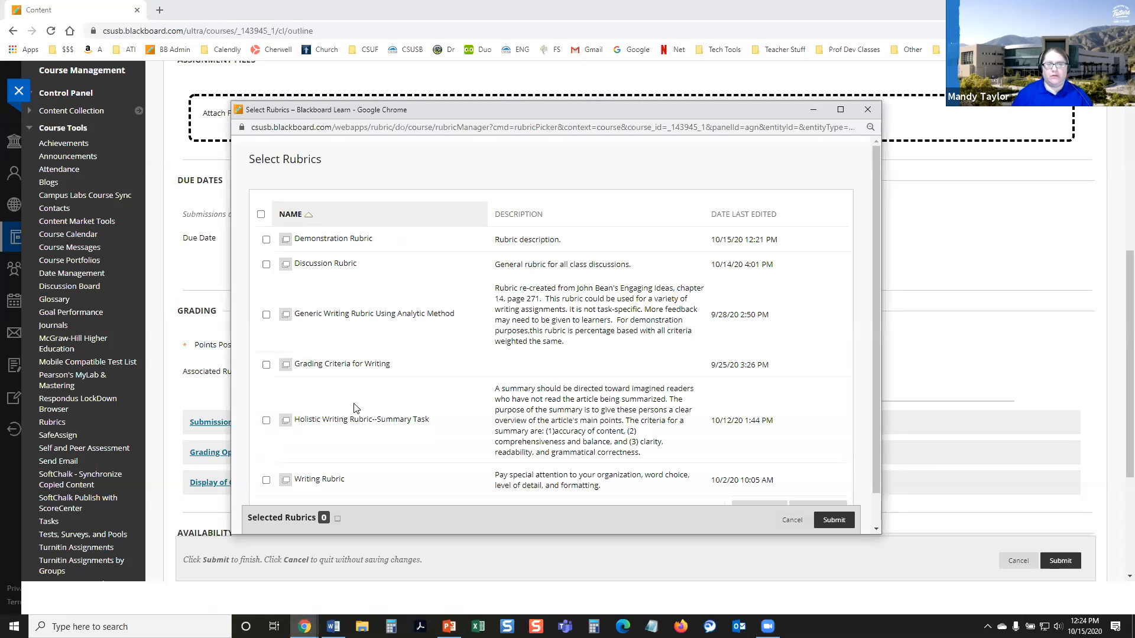
left_click(266, 240)
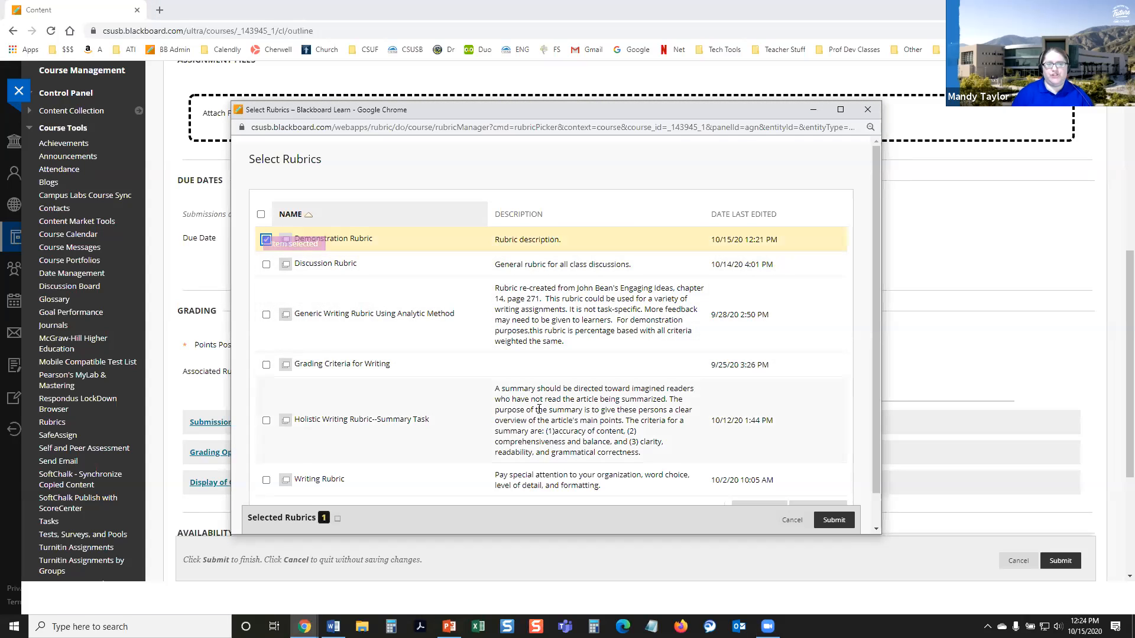
left_click(834, 520)
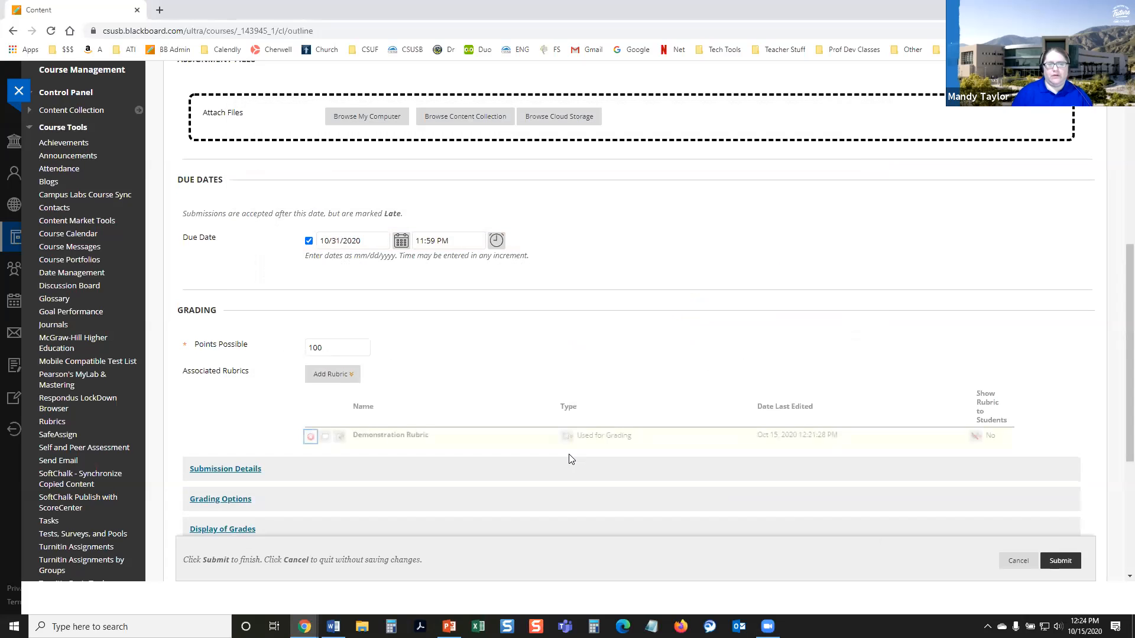
Step: Preview the Demonstration Rubric from the assignment's associated rubrics and return to the assignment form
scroll(685, 355, "down", 2)
scroll(746, 291, "down", 1)
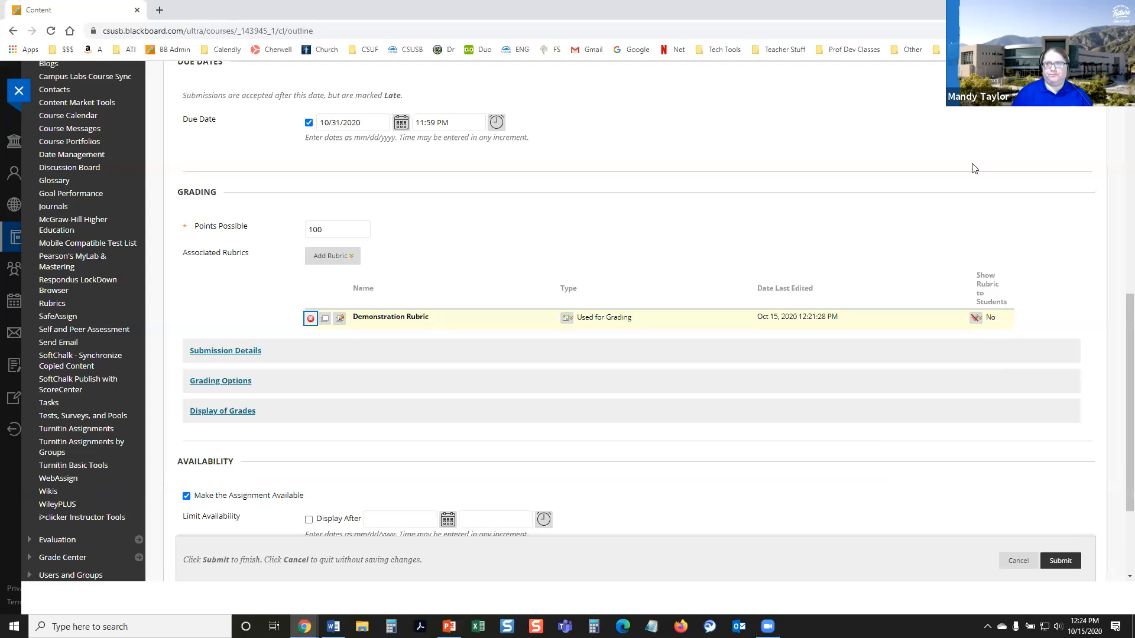
scroll(435, 311, "down", 2)
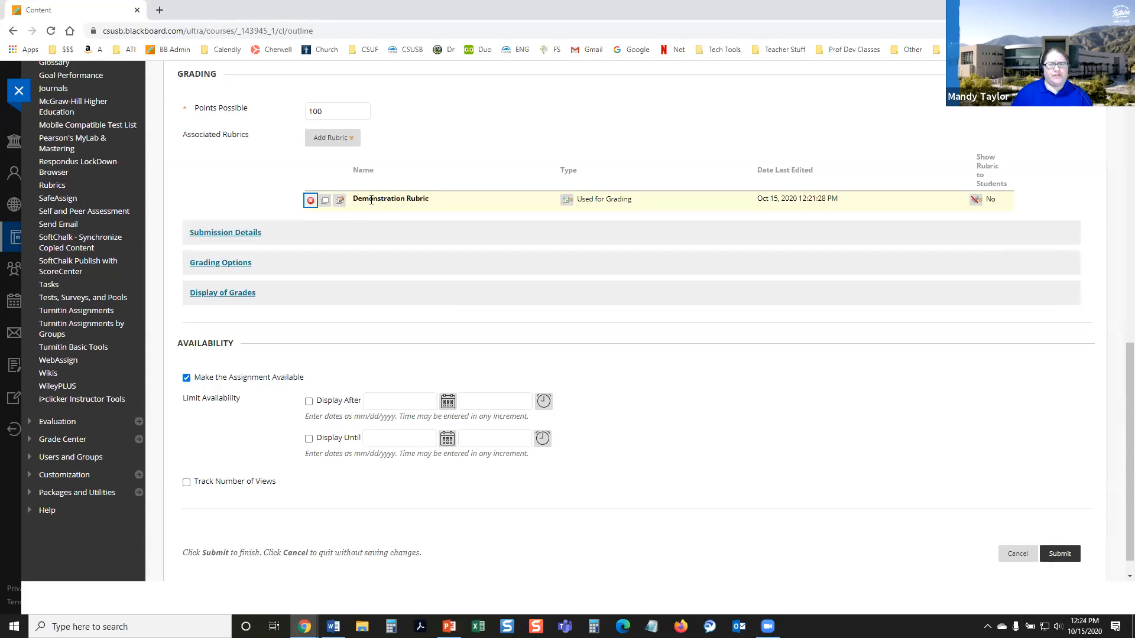
left_click(324, 202)
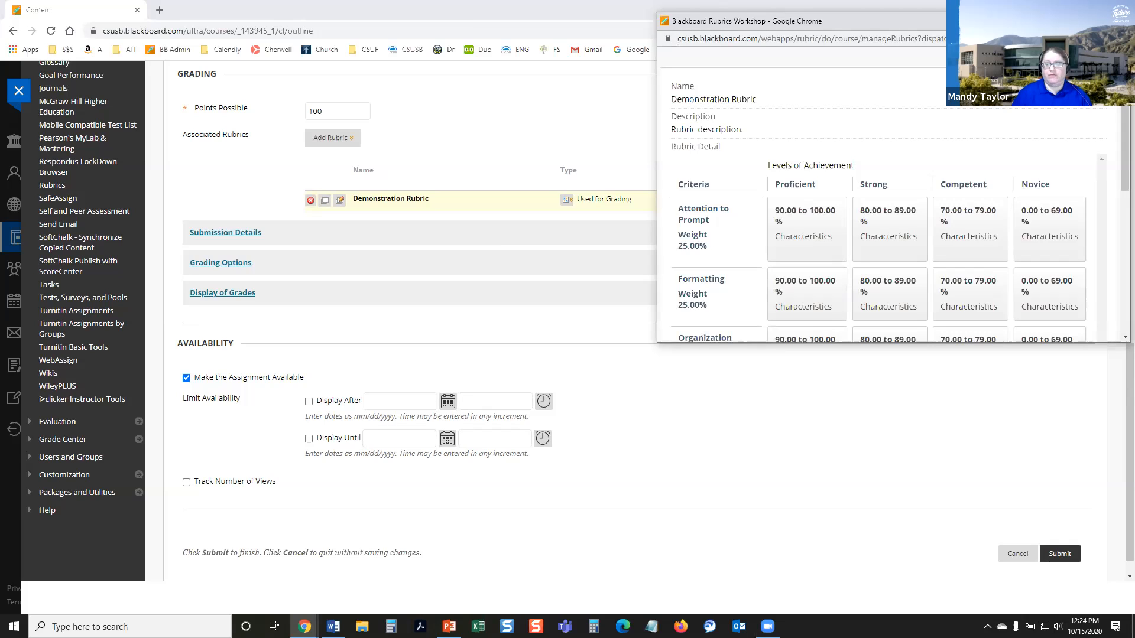
left_click(433, 309)
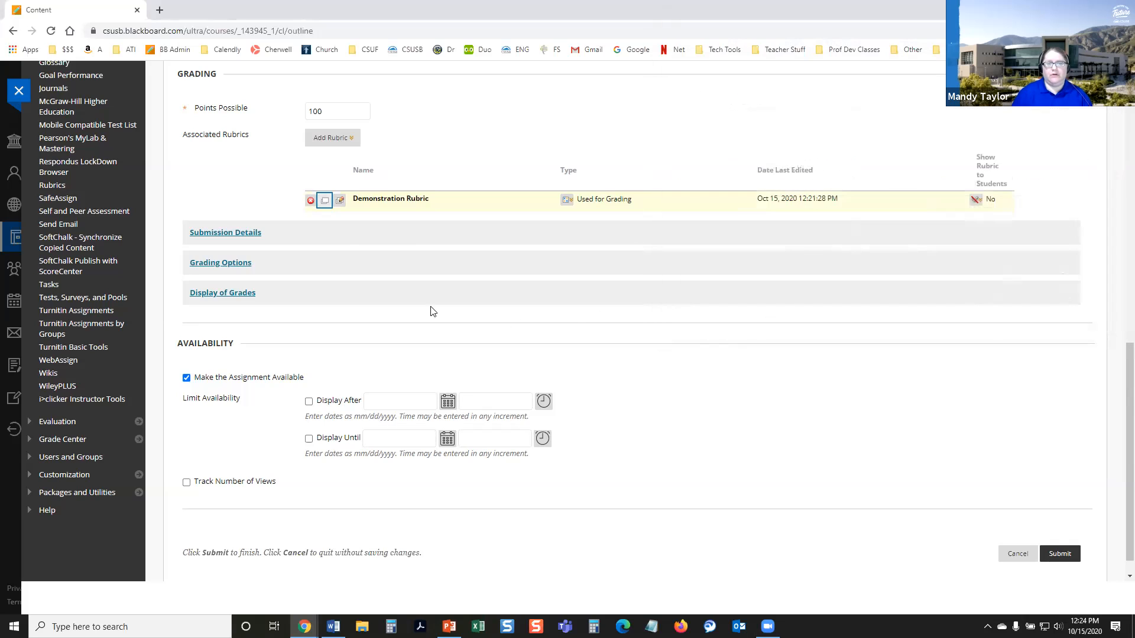
Step: Look over the Demonstration Rubric's edit form and examine the usage type choices for the associated rubric
left_click(340, 201)
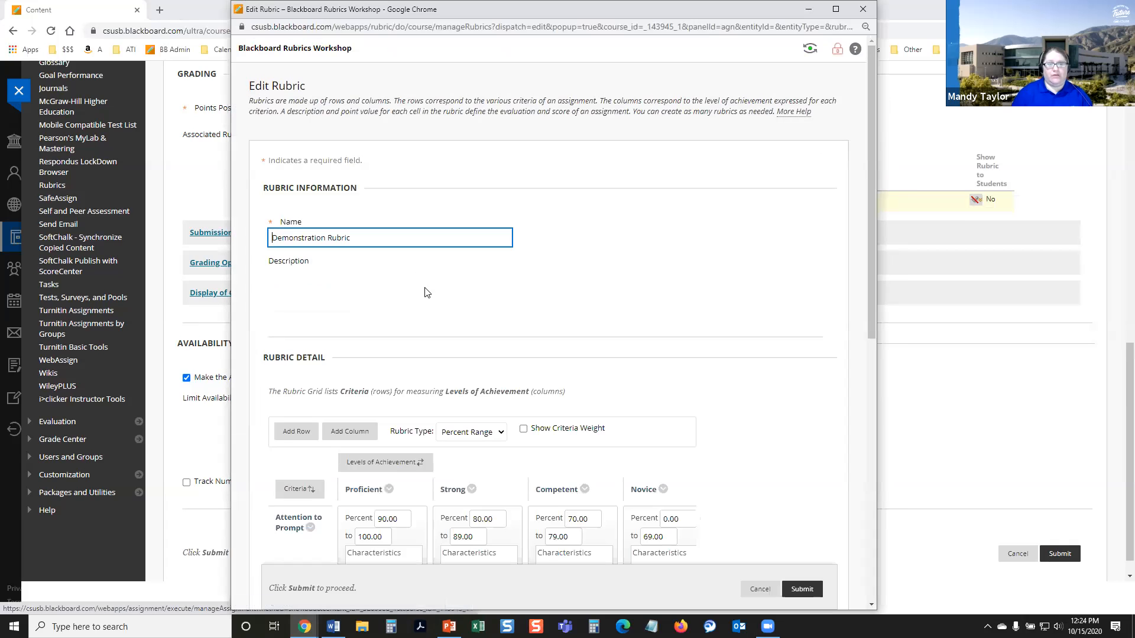
scroll(520, 427, "down", 2)
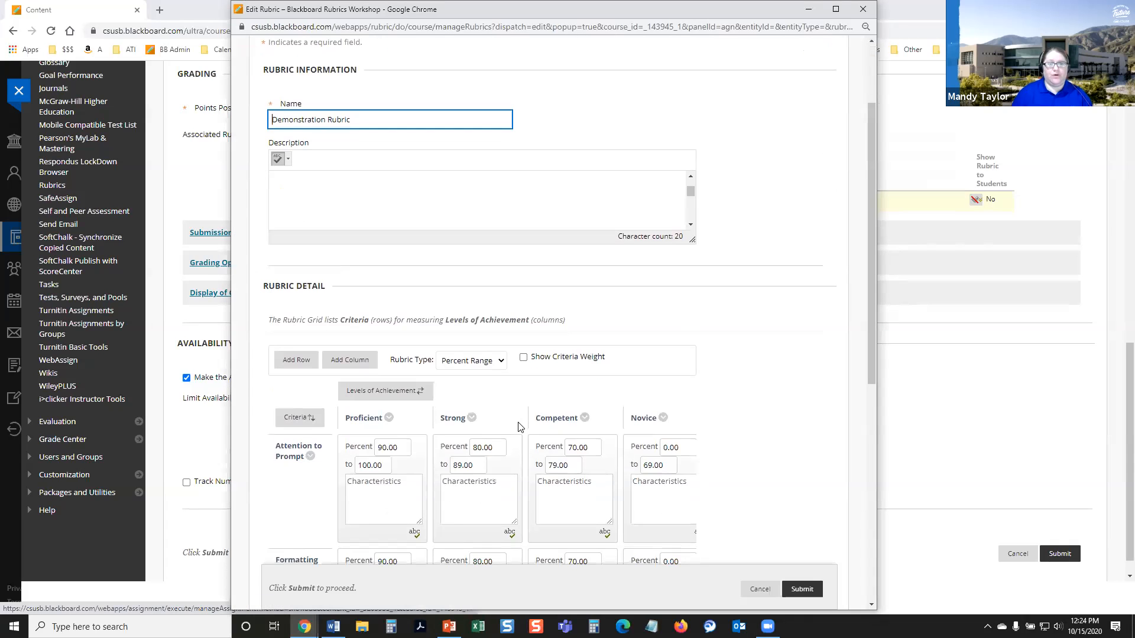
scroll(520, 427, "down", 6)
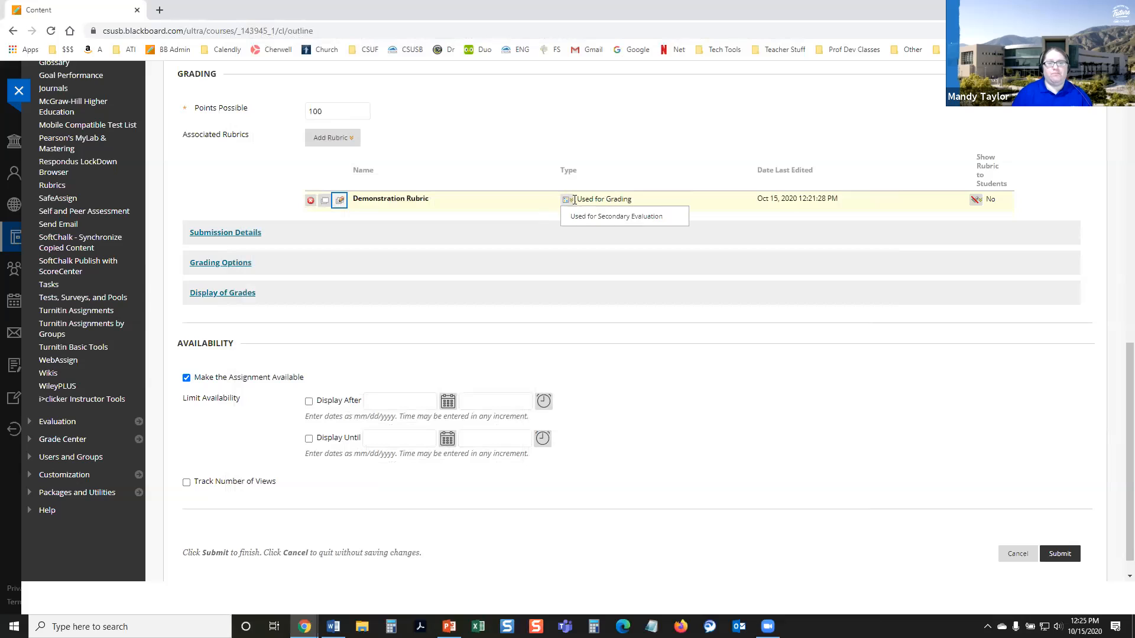
left_click(567, 199)
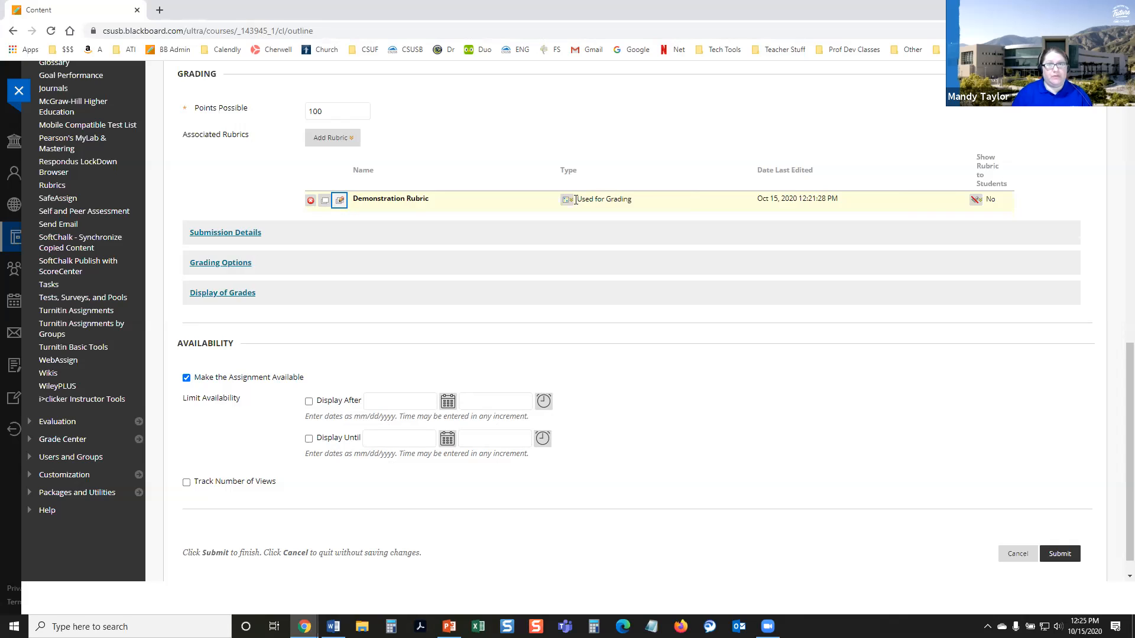
left_click(566, 201)
Step: Show the Demonstration Rubric to students with the option Yes (With Rubric Scores)
mouse_move(997, 131)
left_mouse_down()
mouse_move(931, 218)
mouse_move(971, 135)
left_mouse_up()
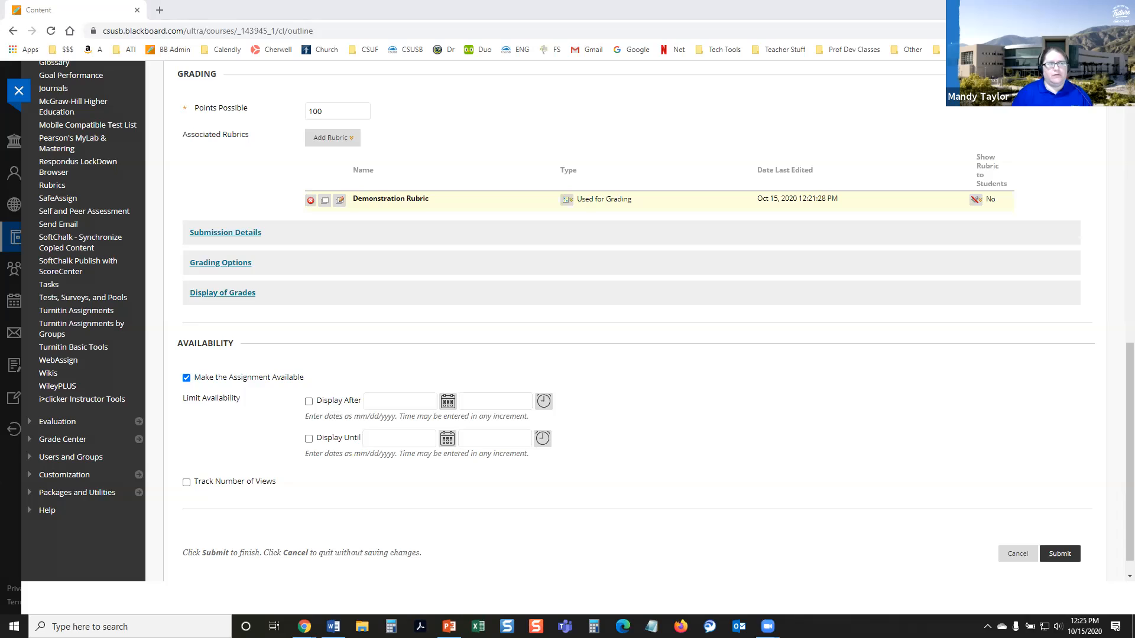
left_click(993, 203)
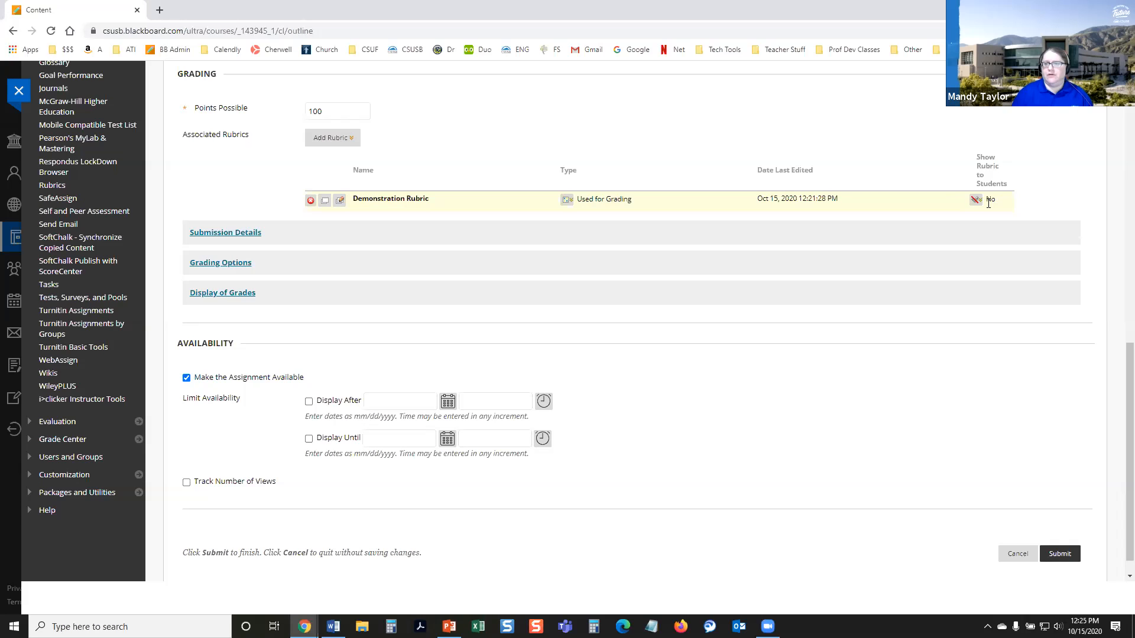
left_click(975, 201)
left_click(985, 223)
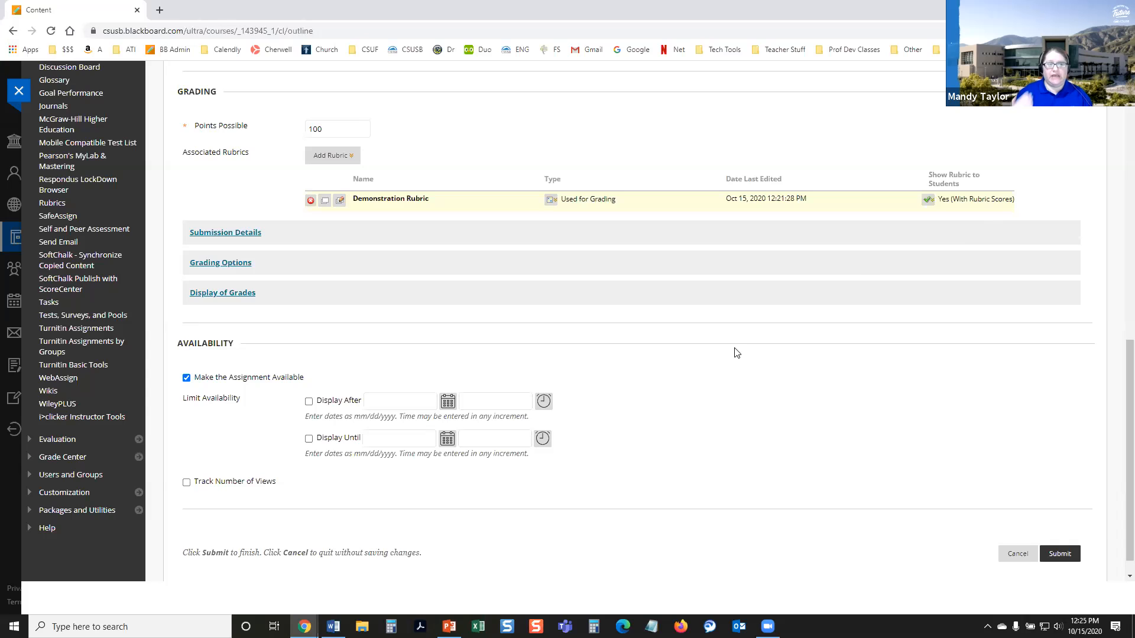
Step: Allow multiple attempts in the assignment's submission details, with a maximum of 2
scroll(736, 353, "up", 1)
scroll(734, 354, "down", 1)
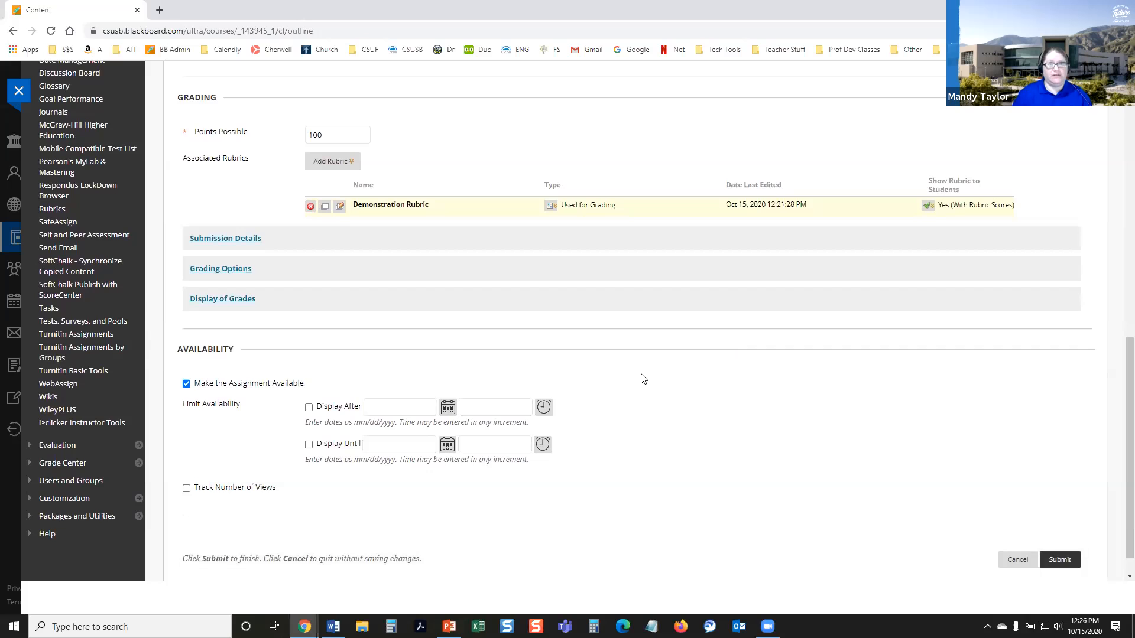
scroll(641, 378, "down", 1)
left_click(260, 216)
left_click(338, 346)
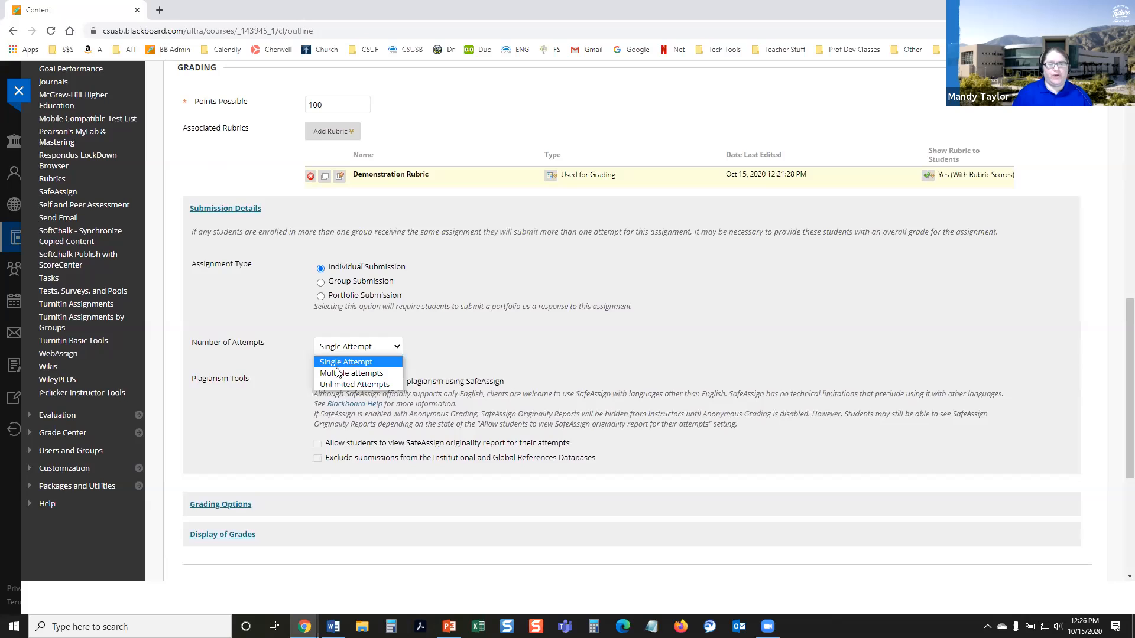
left_click(338, 370)
left_click(326, 382)
type("2")
Step: Examine the attempt scoring and plagiarism options in the submission details and collapse that section
triple_click(492, 404)
scroll(545, 182, "down", 3)
scroll(561, 228, "up", 3)
scroll(530, 327, "down", 2)
scroll(530, 327, "down", 1)
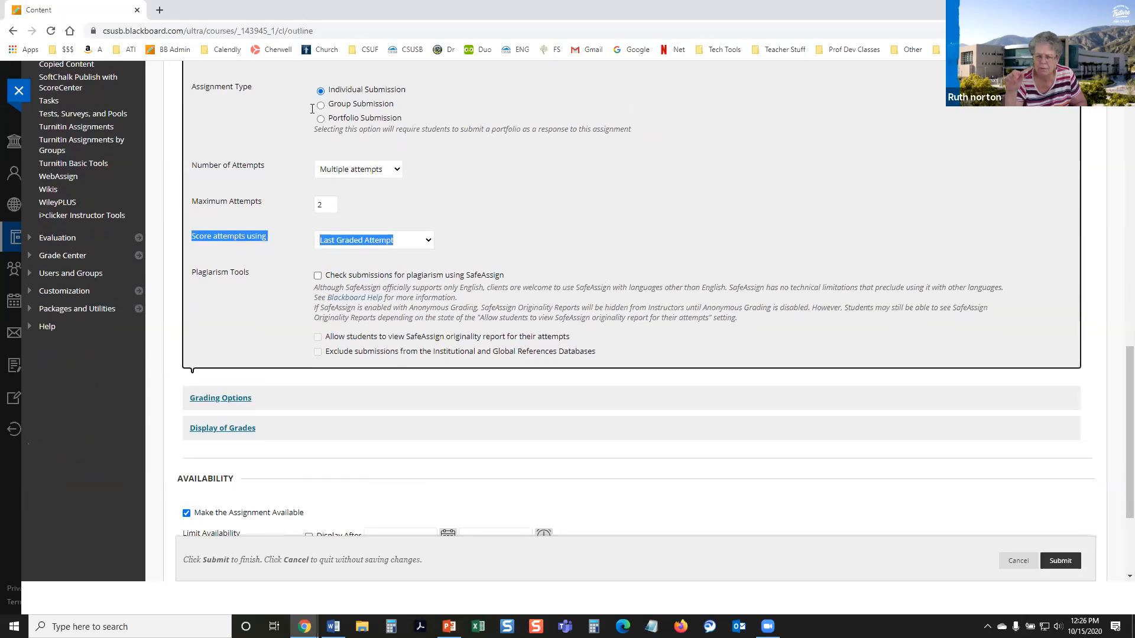
scroll(277, 206, "up", 3)
left_click(278, 207)
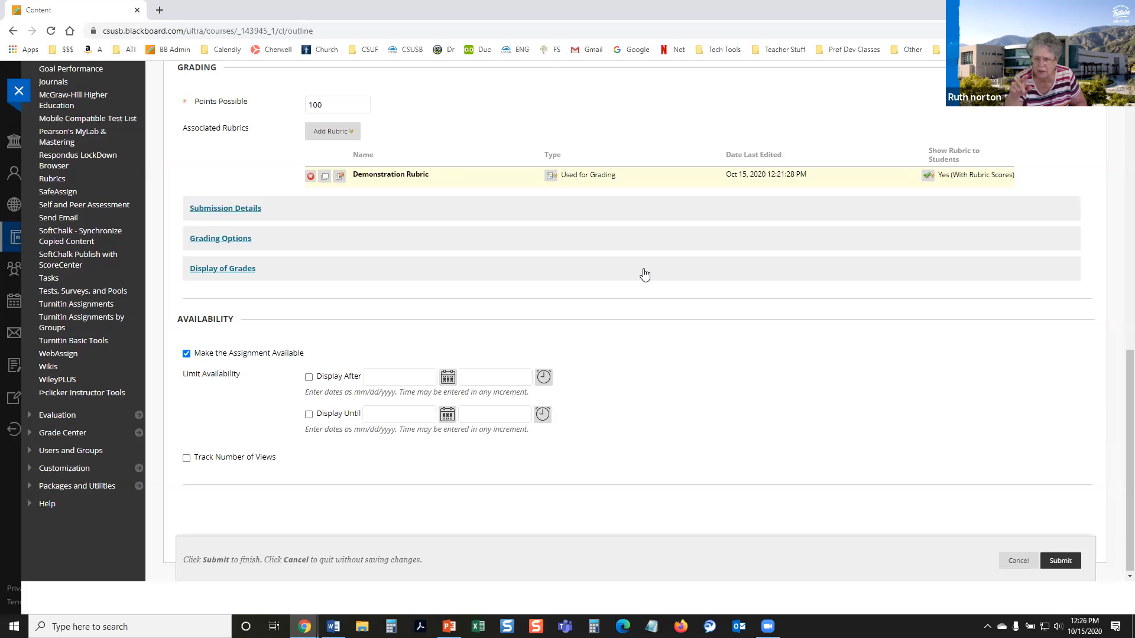
Step: Examine the choices for showing the associated rubric to students
left_click(926, 175)
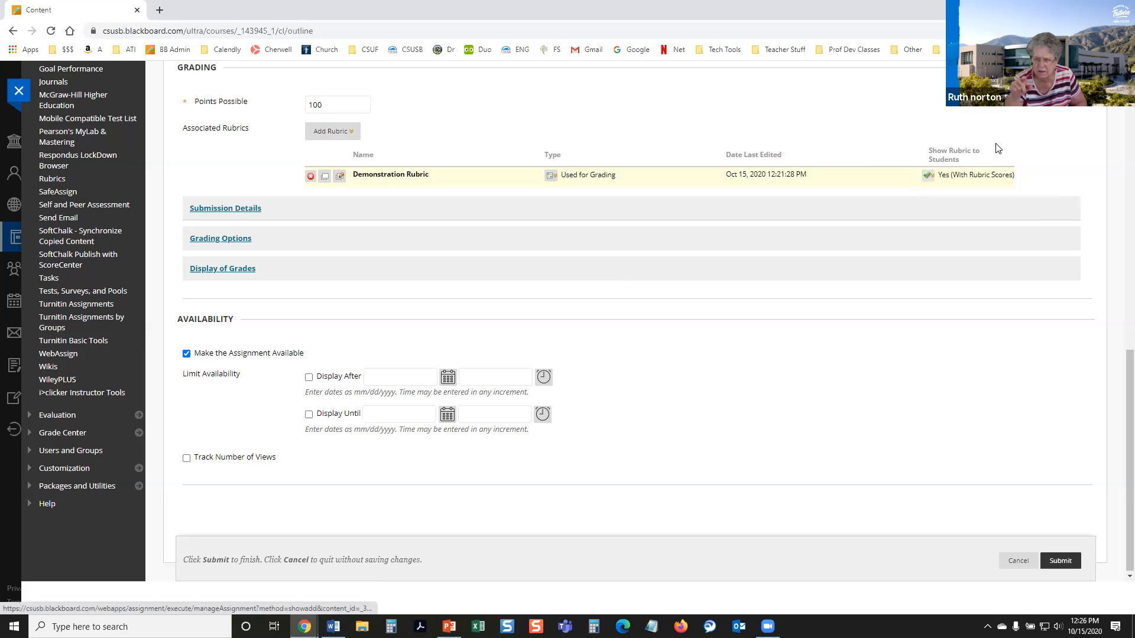
left_click(927, 180)
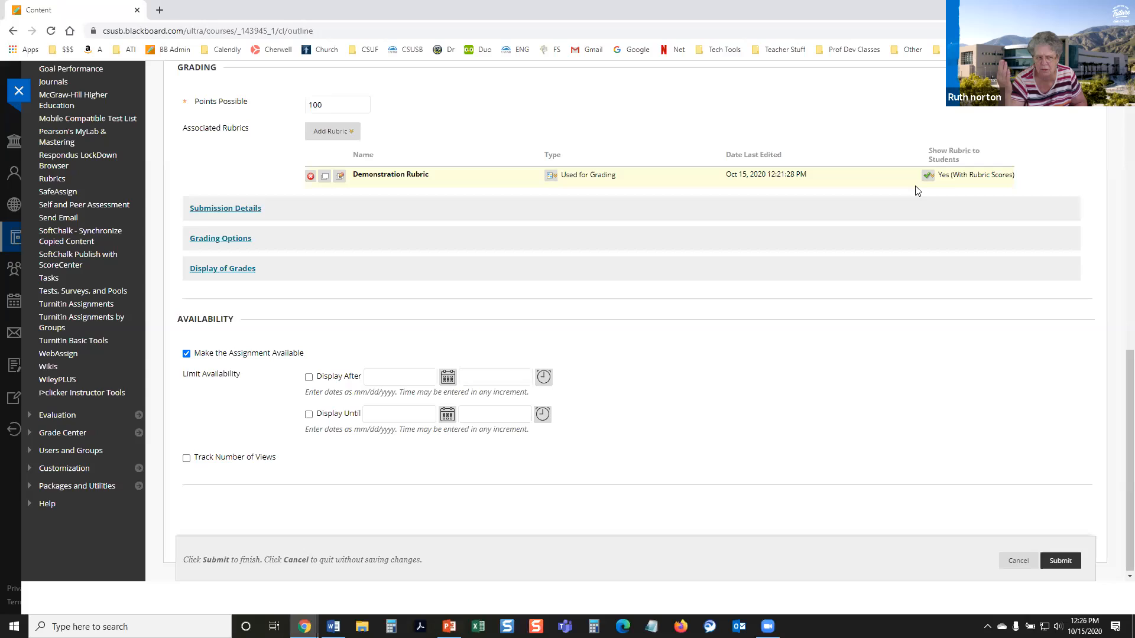
Step: Review the visibility options for the Demonstration Rubric: with or without rubric scores, after grading, or not shown
left_click(926, 185)
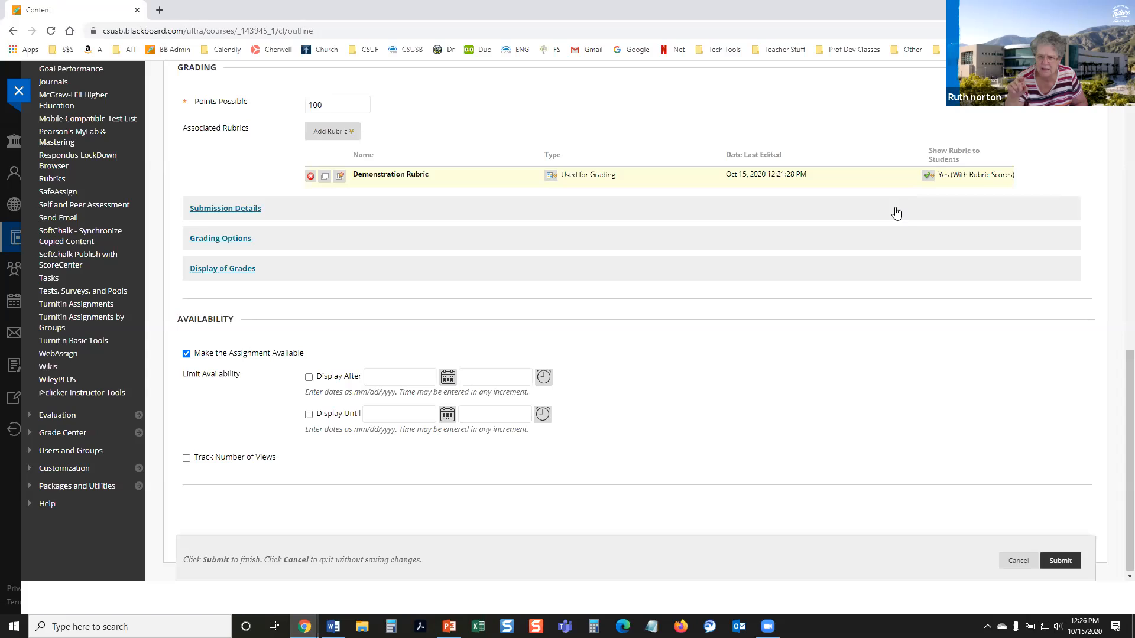
mouse_move(930, 178)
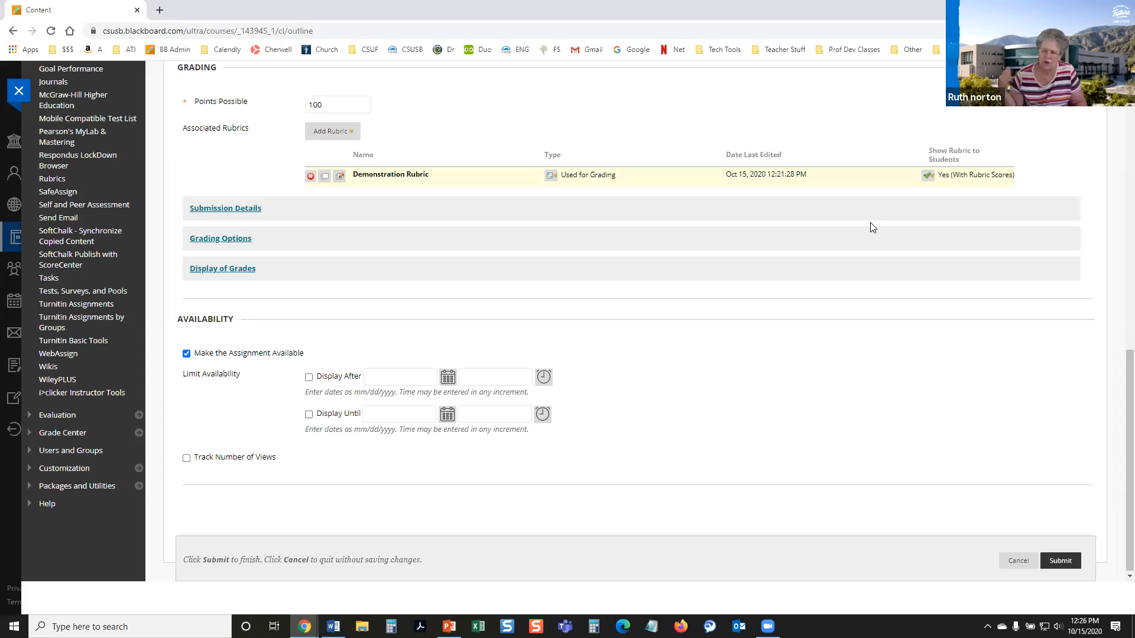
left_click(929, 177)
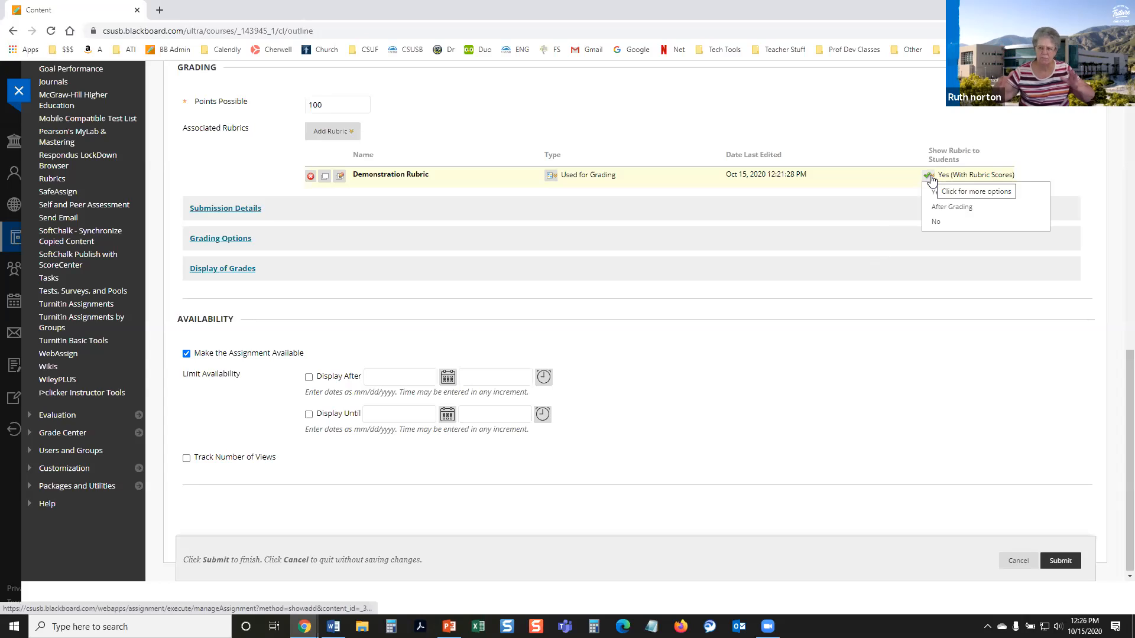
left_click(926, 176)
left_click(928, 176)
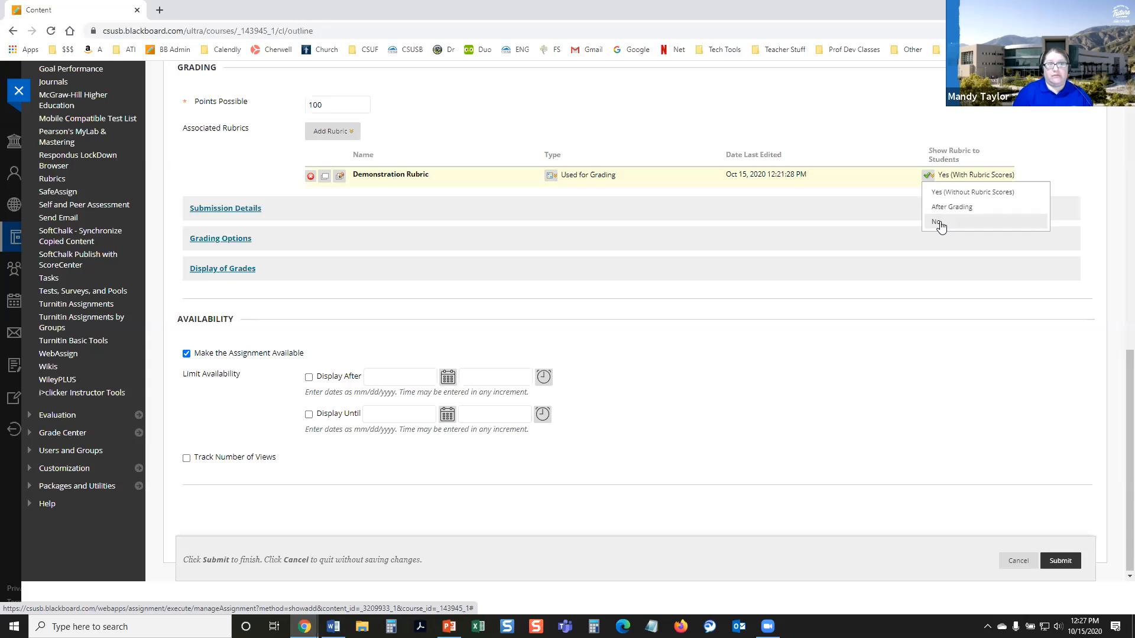
left_click(921, 225)
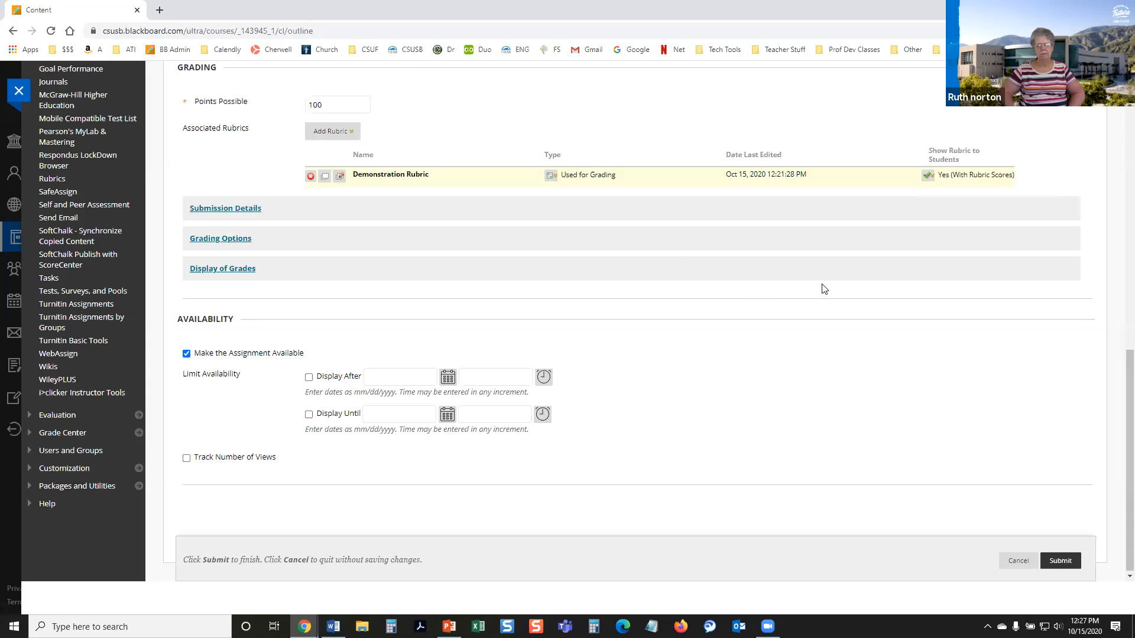
left_click(926, 176)
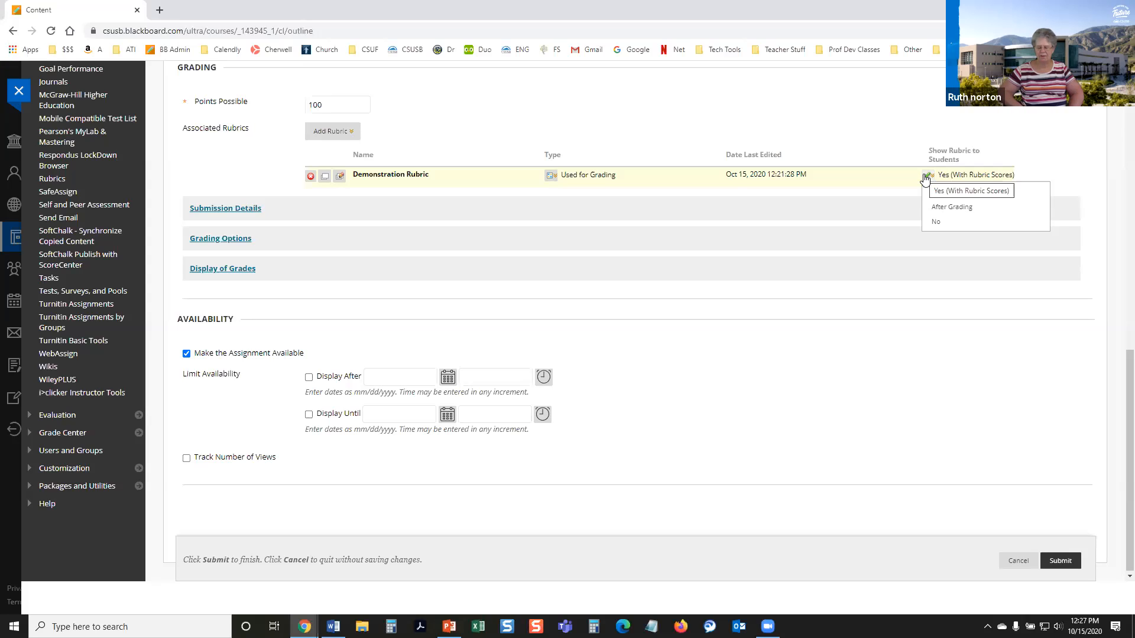
left_click(924, 180)
left_click(924, 180)
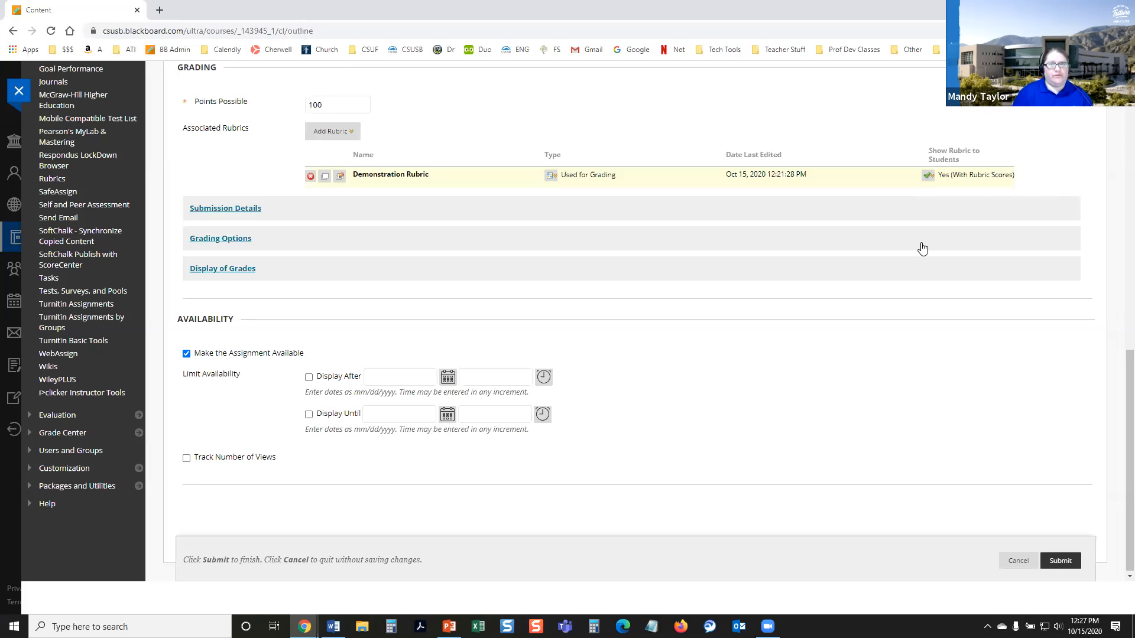
left_click(927, 177)
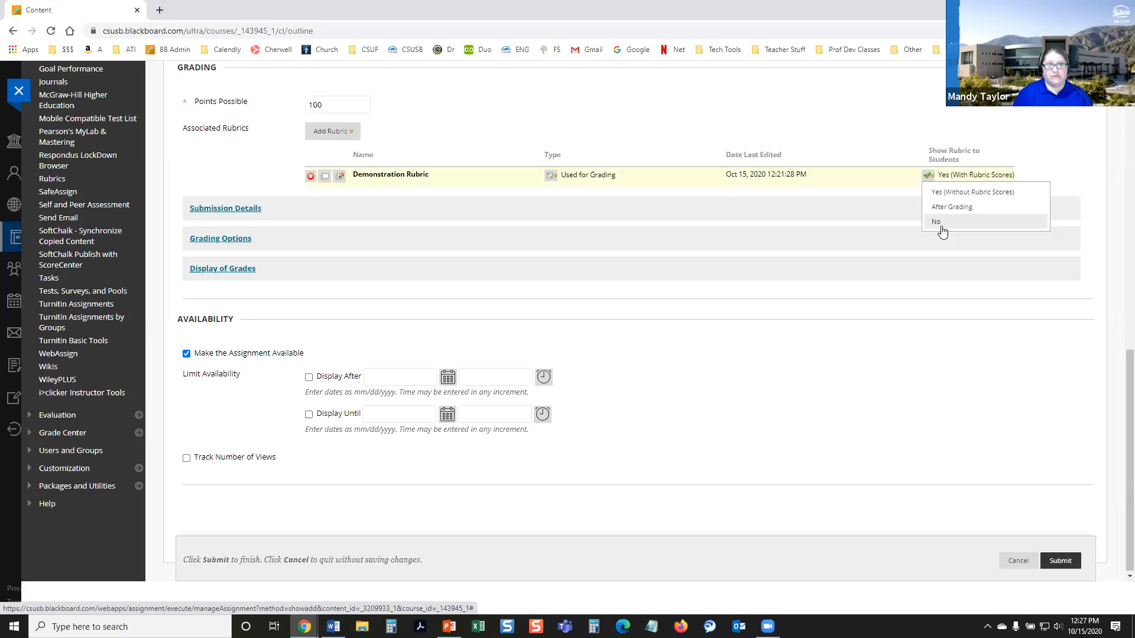
left_click(929, 175)
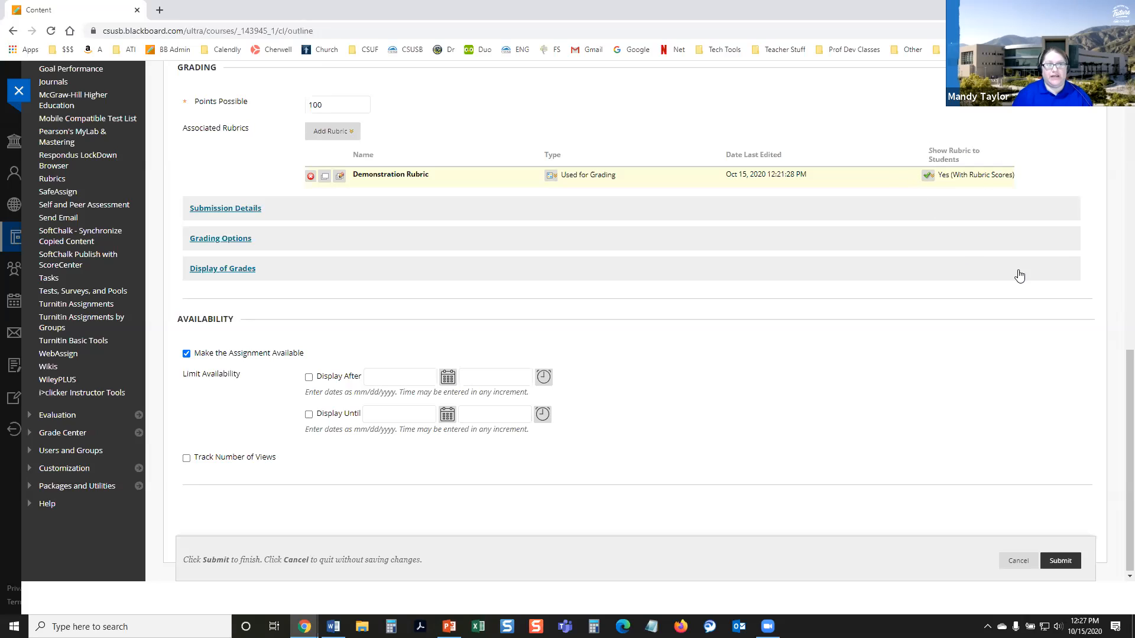
left_click(926, 175)
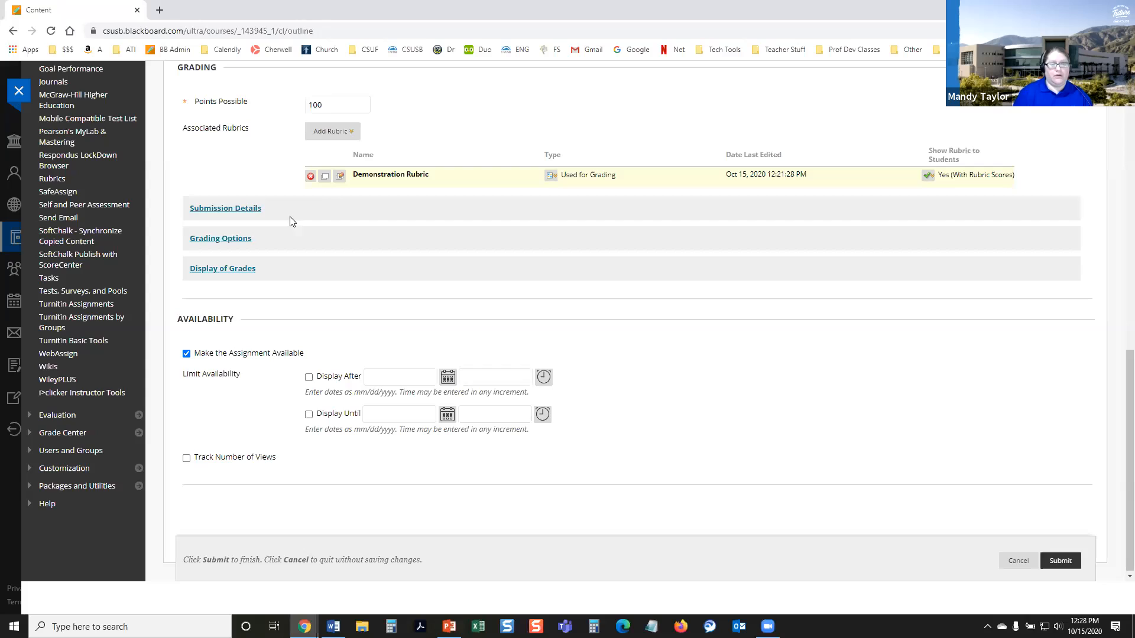
Step: Submit the new assignment and move Demonstration Assignment to the top of the Assignments list, dismissing the success message
left_click(1070, 560)
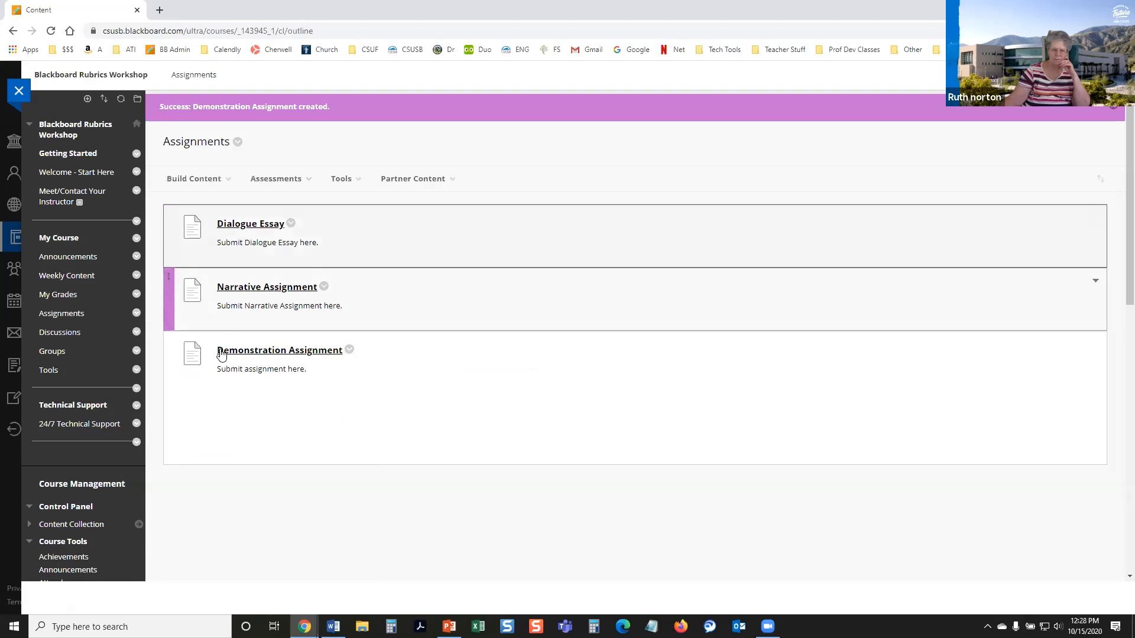
left_click_drag(169, 344, 201, 244)
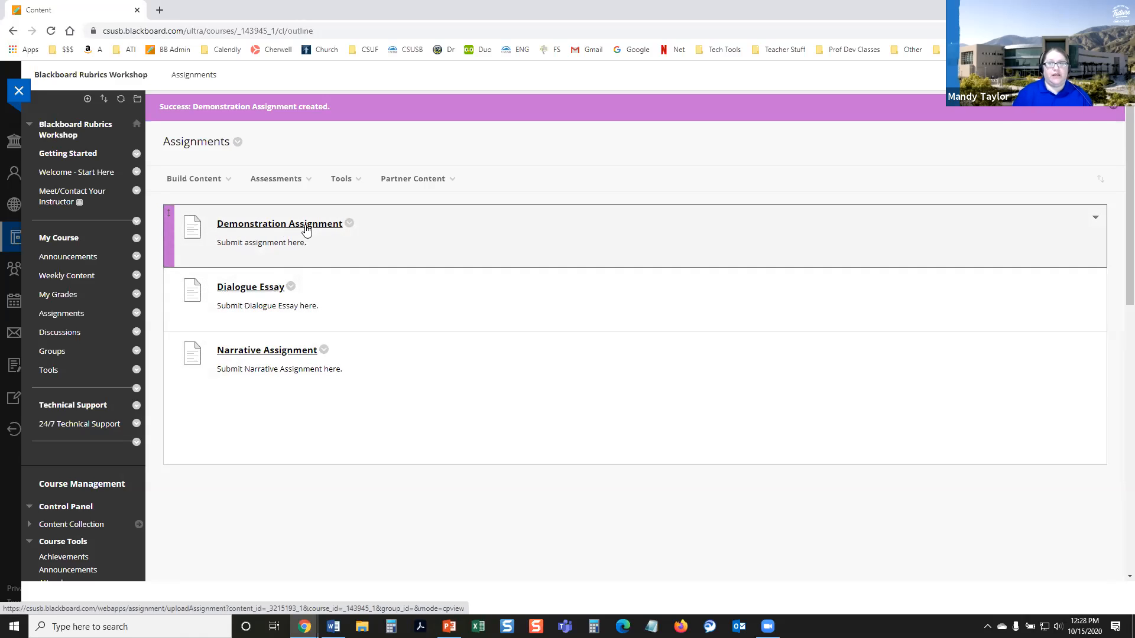
left_click(1113, 111)
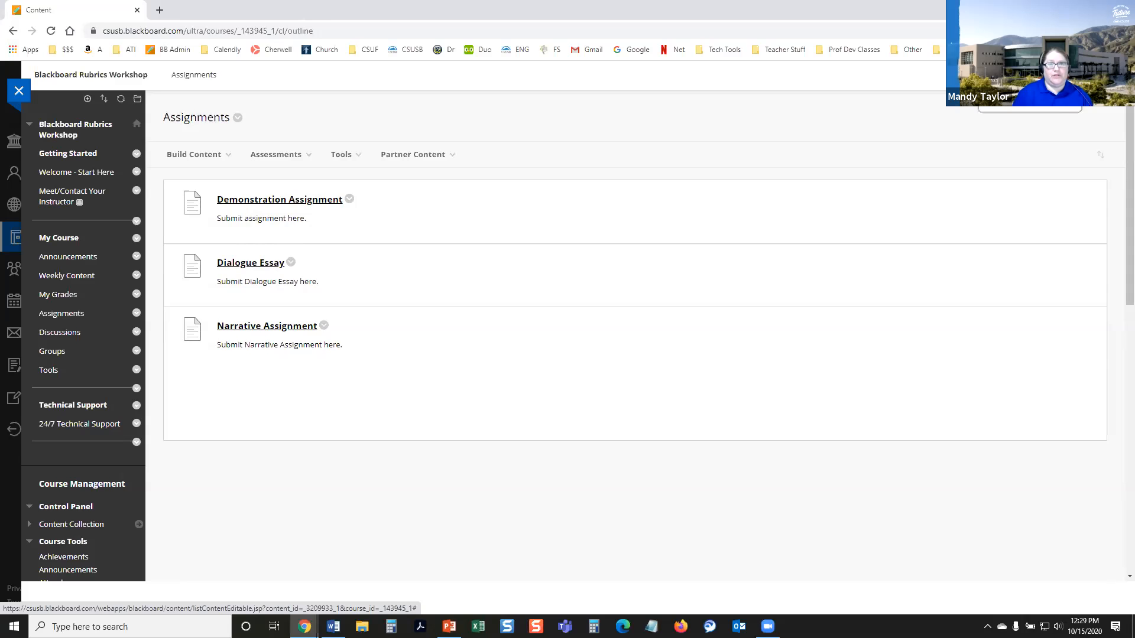
Step: Turn on student preview and open Demonstration Assignment from the course's Assignments area
left_click(1030, 75)
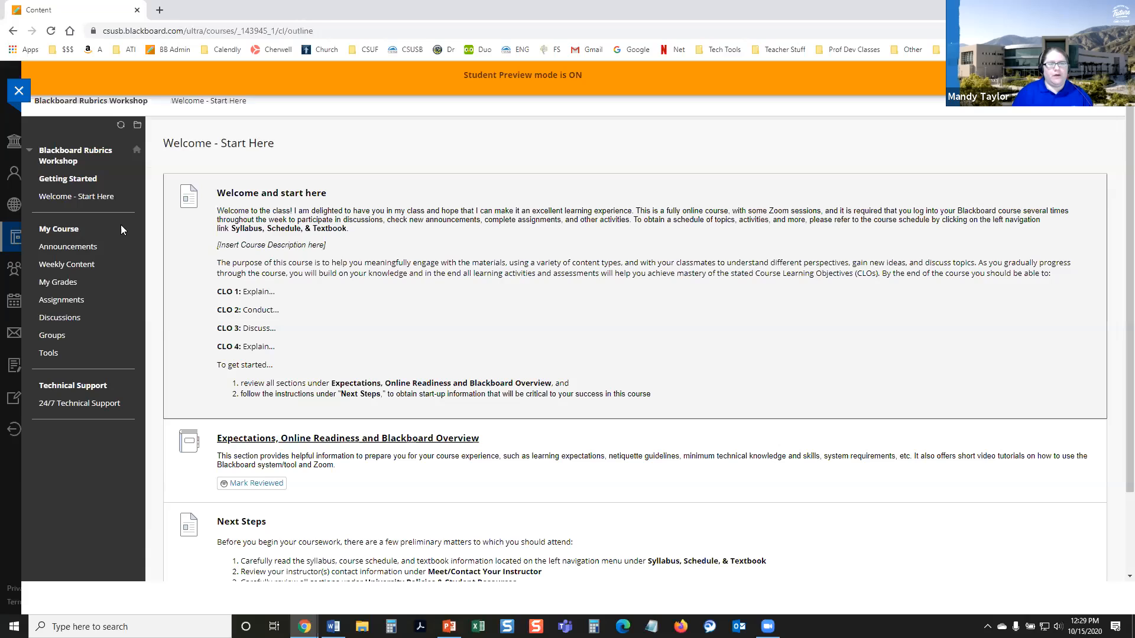
left_click(62, 300)
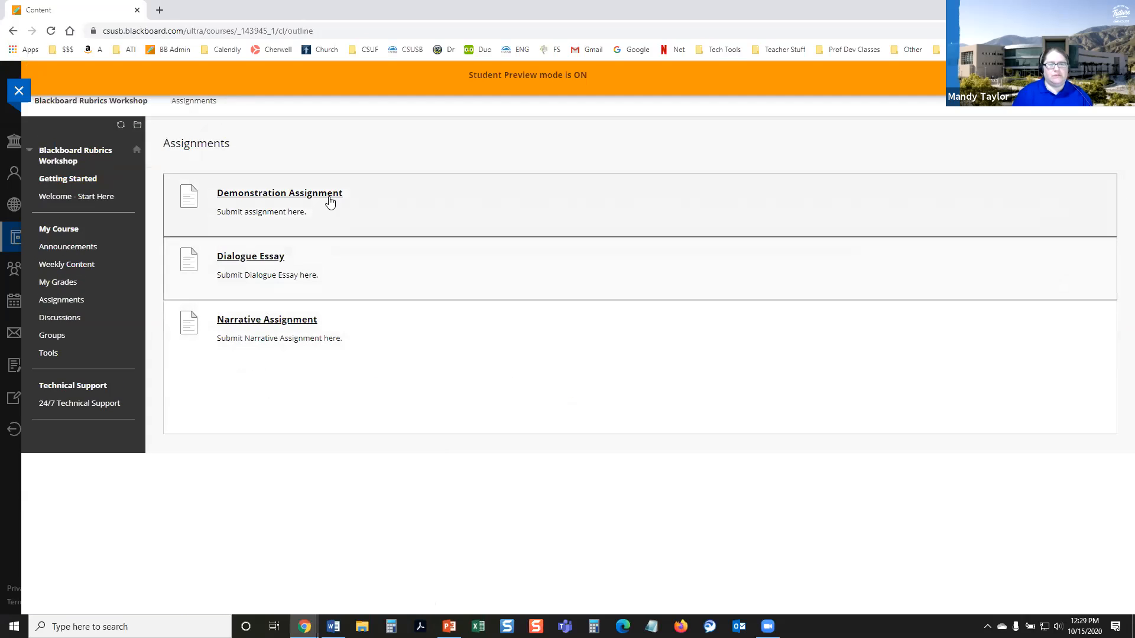
left_click(317, 194)
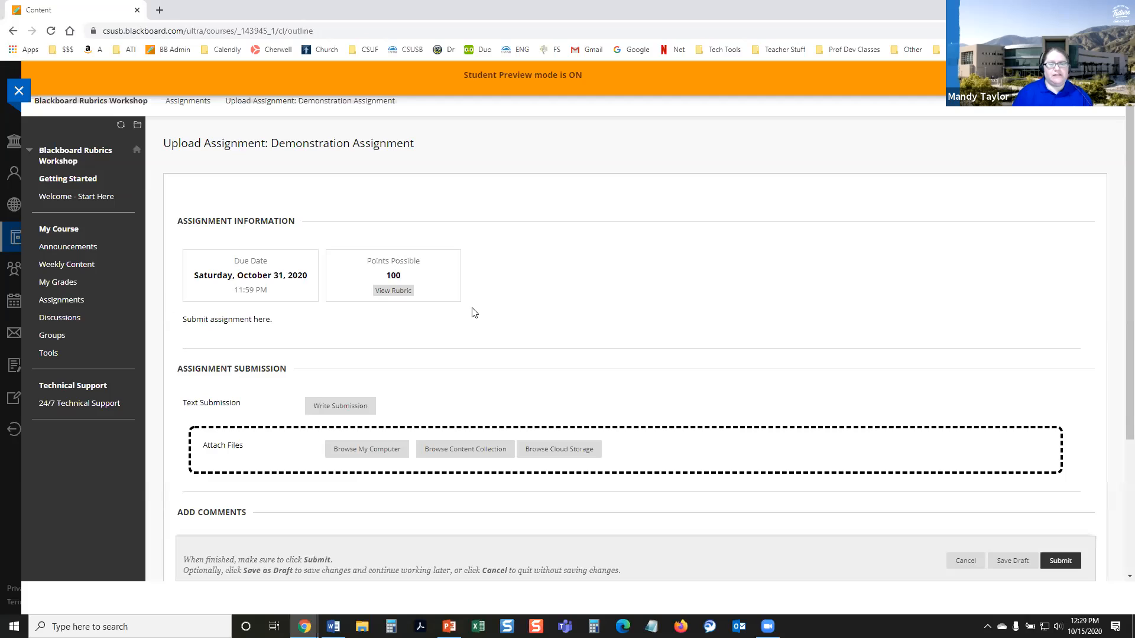
Step: View the Demonstration Rubric from the assignment's information as a student, enlarging its window, and exit it
scroll(481, 353, "down", 1)
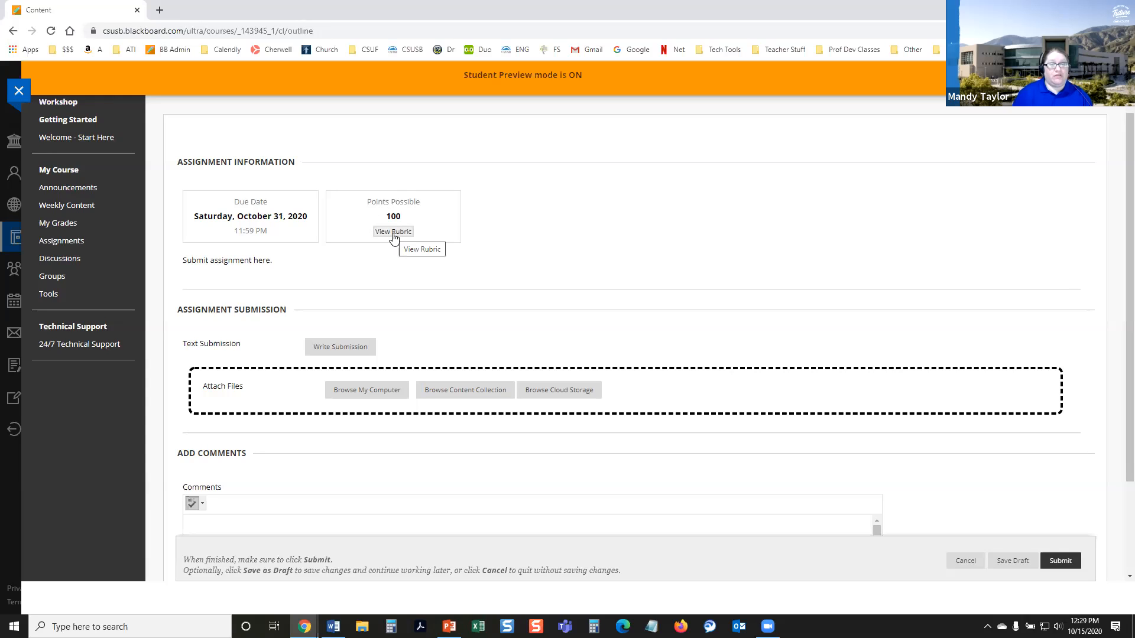
key("ctrl+plus")
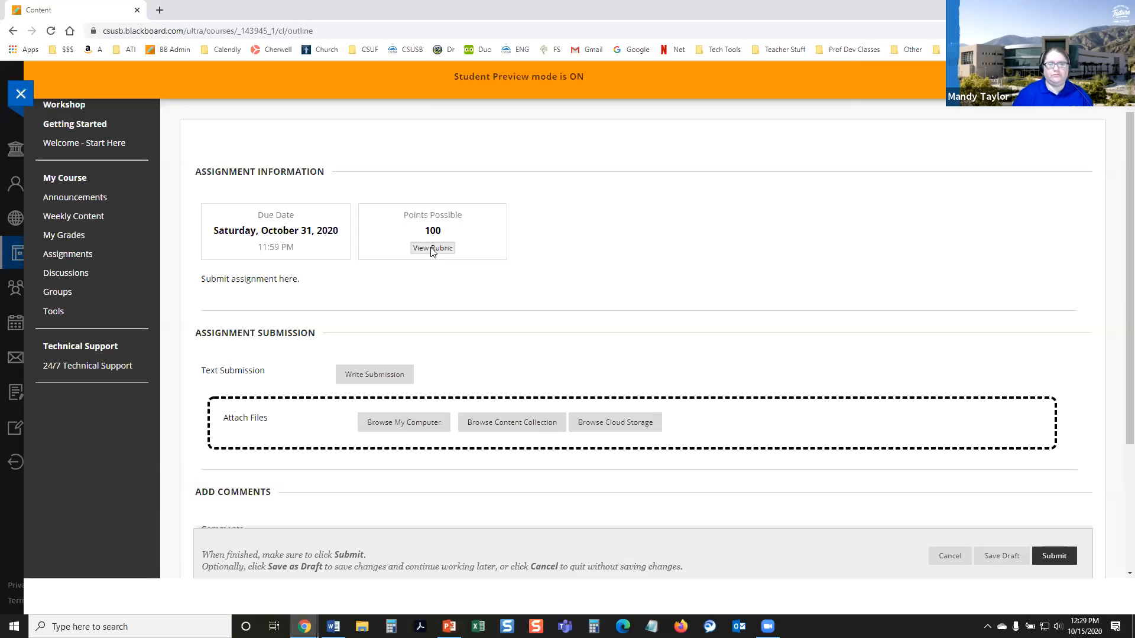
left_click(432, 249)
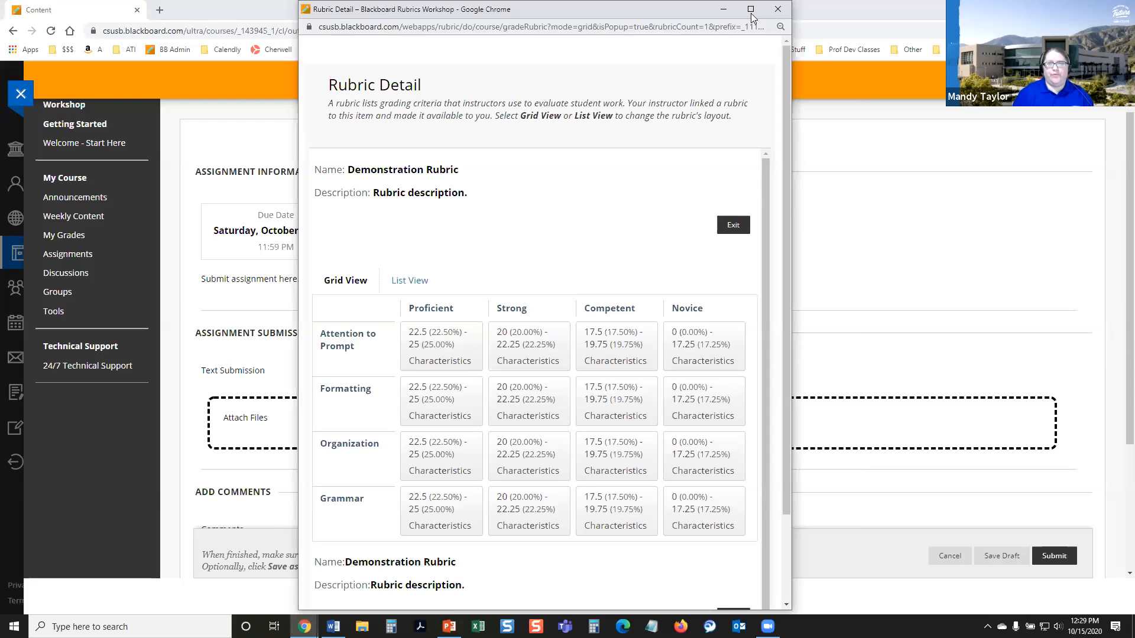
left_click(751, 9)
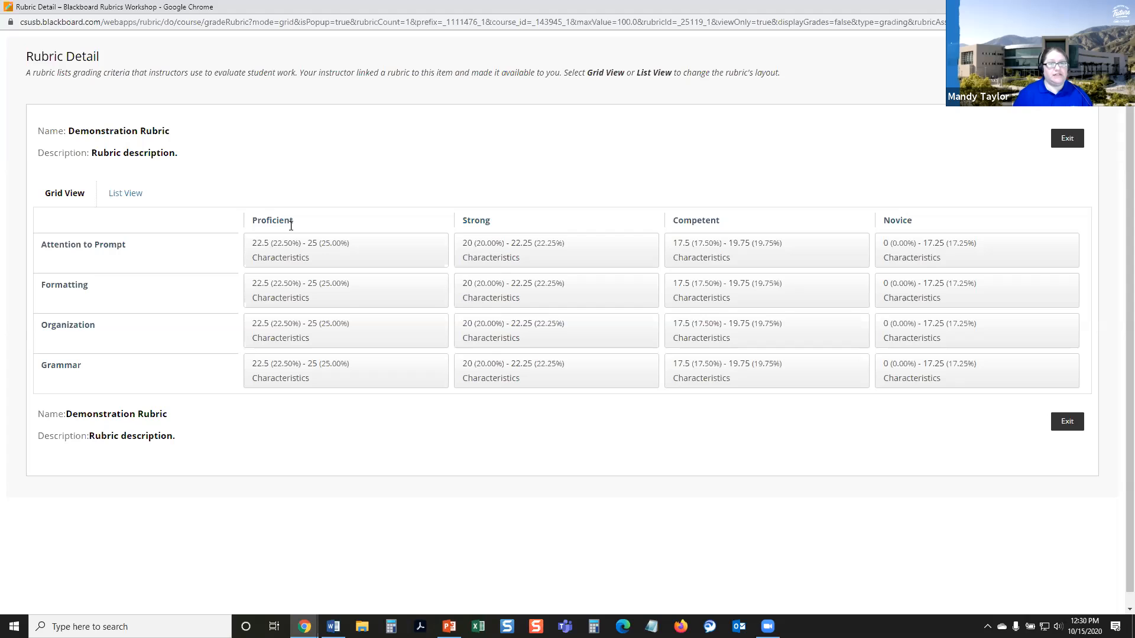
left_click(1067, 423)
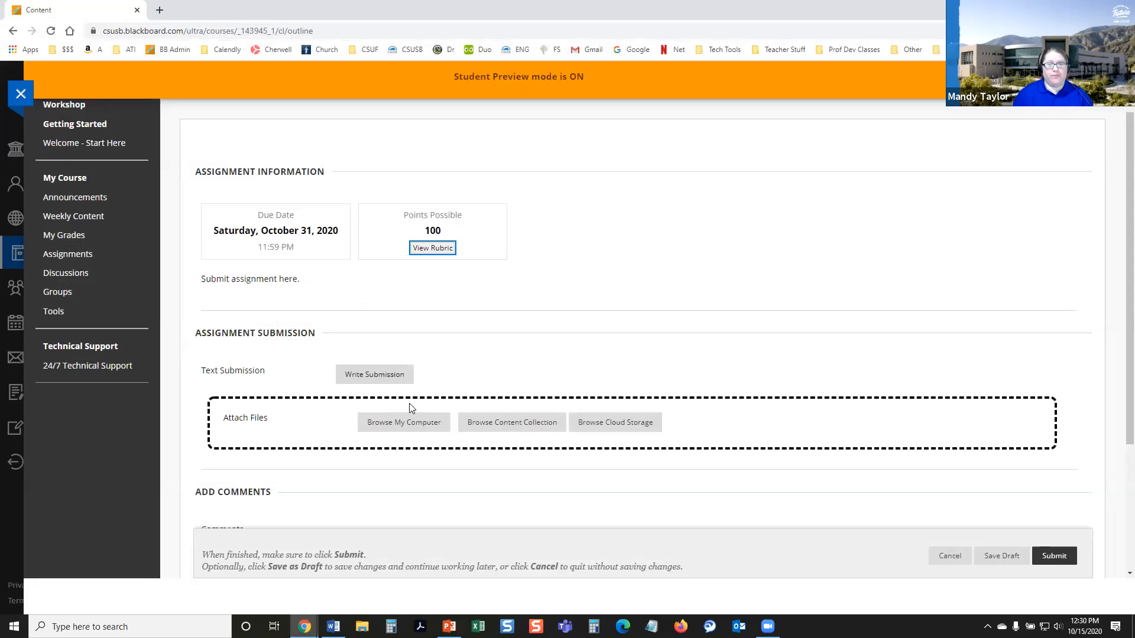
Step: Attach Student Sample ^N1.pdf to Demonstration Assignment, submit it as the preview student, and return to the assignments list
left_click(415, 422)
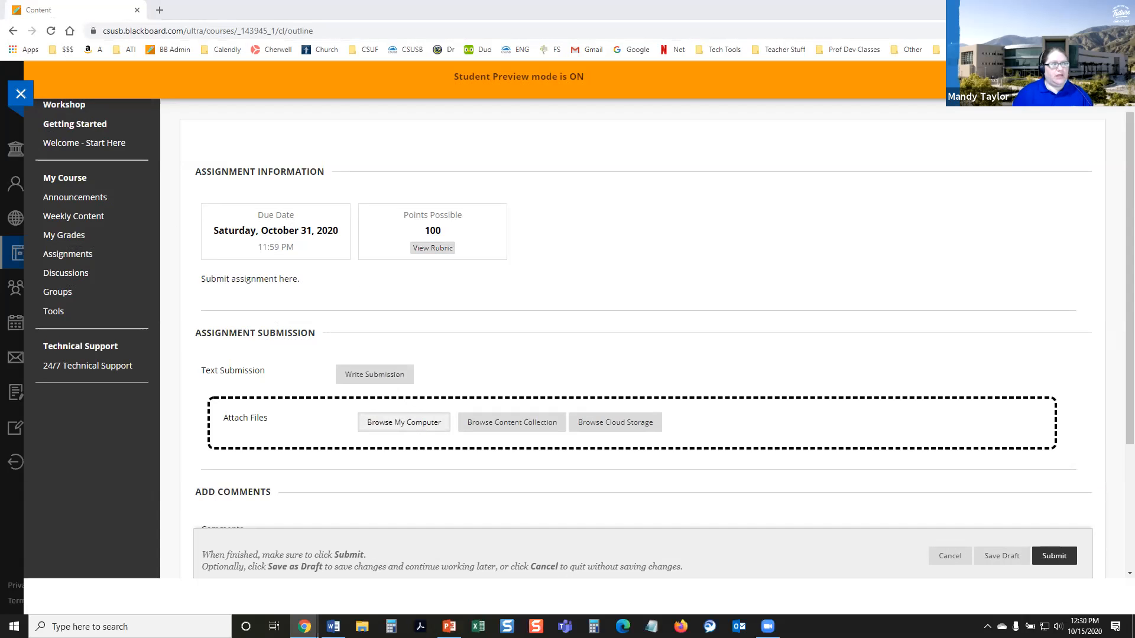
double_click(424, 418)
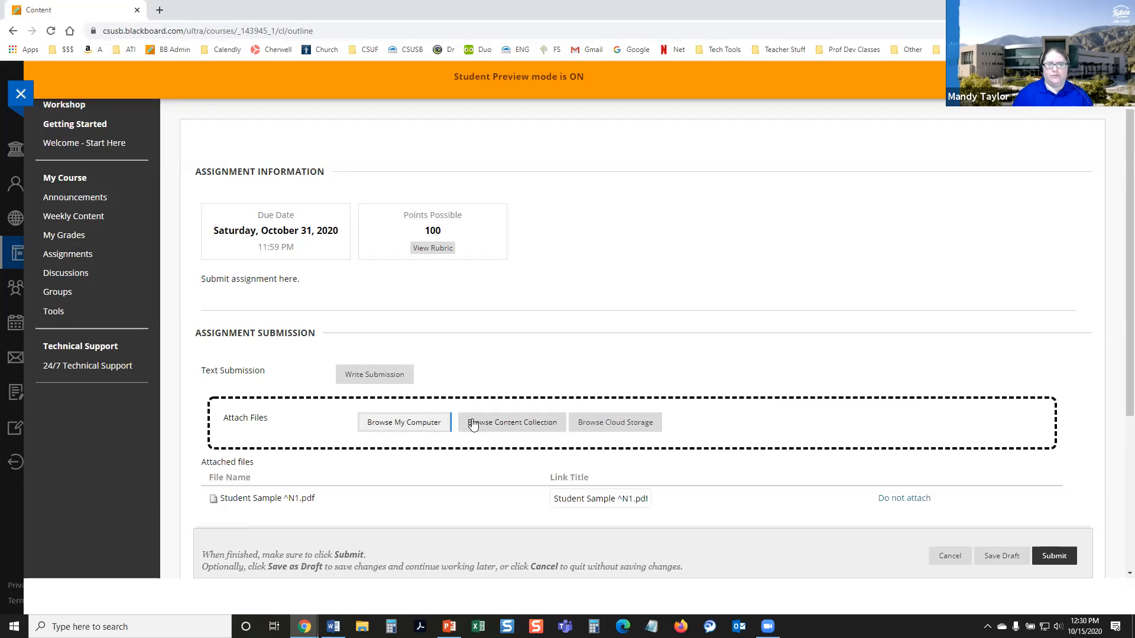
scroll(473, 424, "down", 2)
left_click(1017, 554)
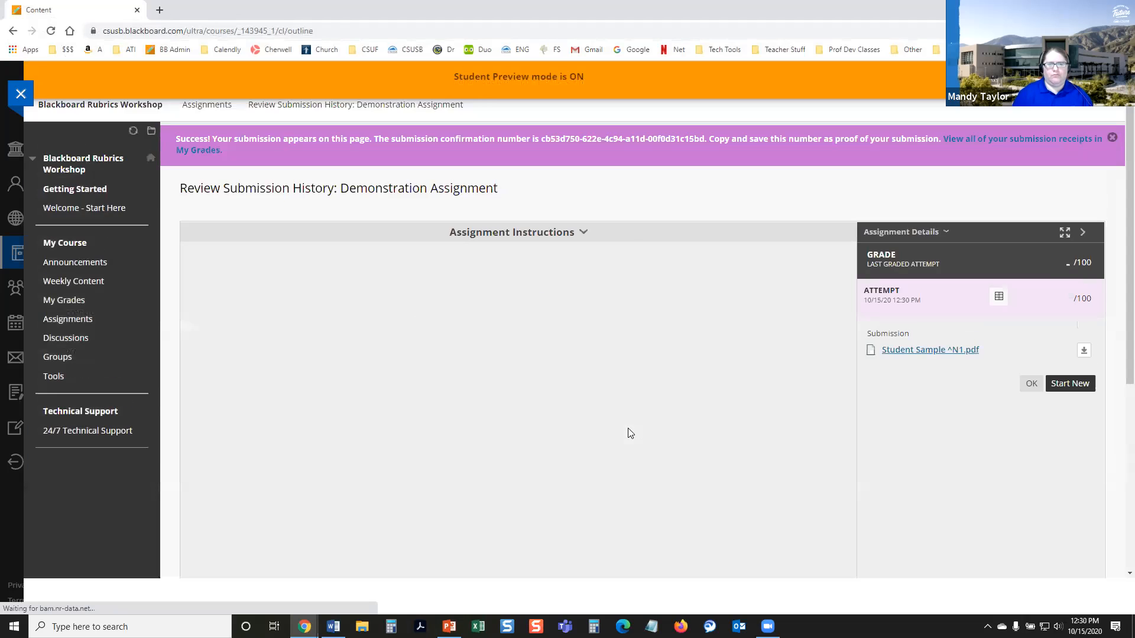
scroll(585, 405, "up", 1)
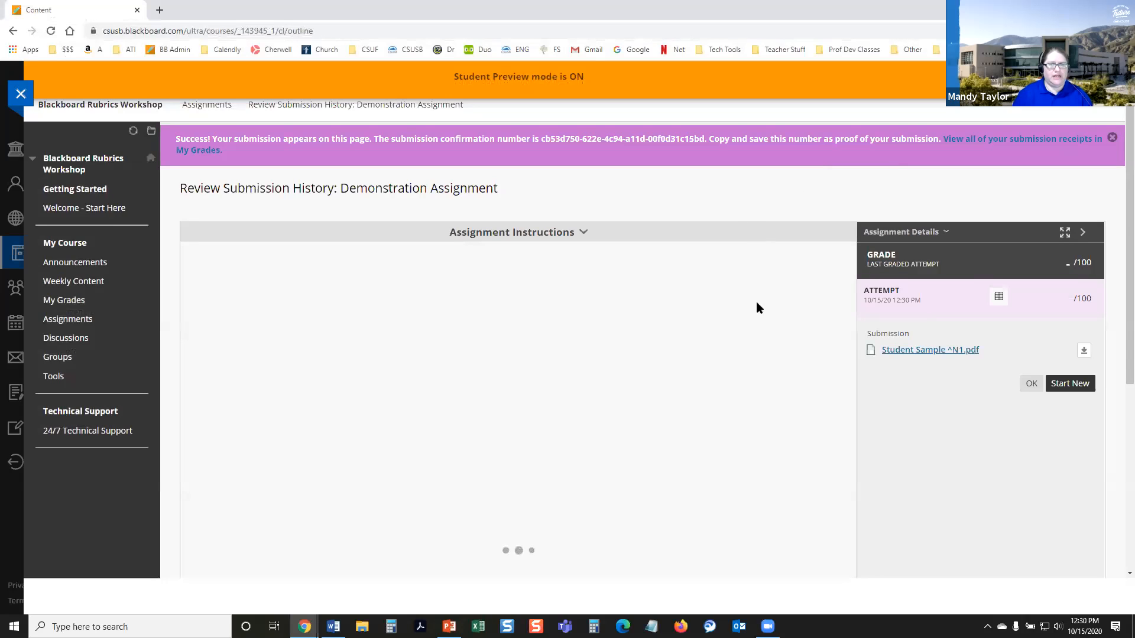
left_click(1029, 386)
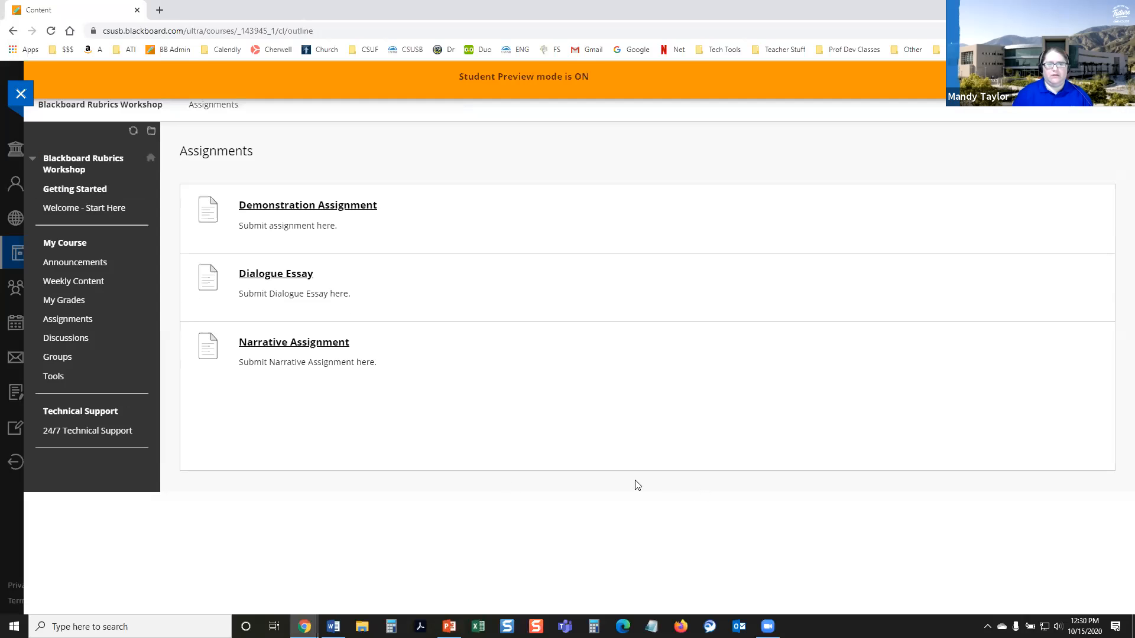
Step: View the rubric for Demonstration Assignment from the student's My Grades page and exit it
left_click(67, 301)
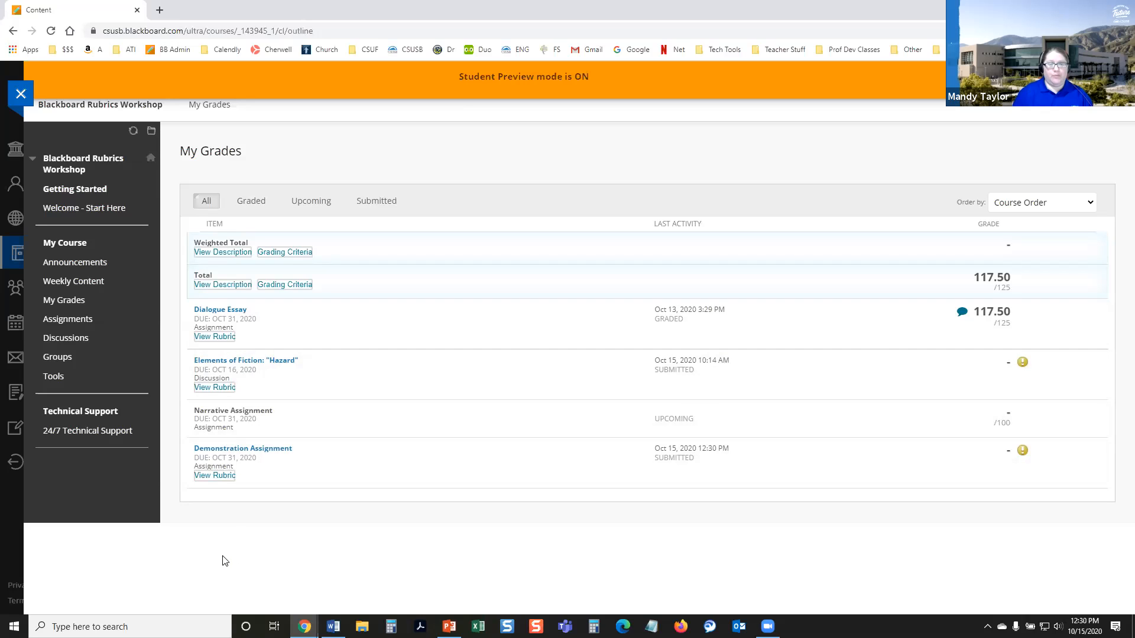
left_click(212, 478)
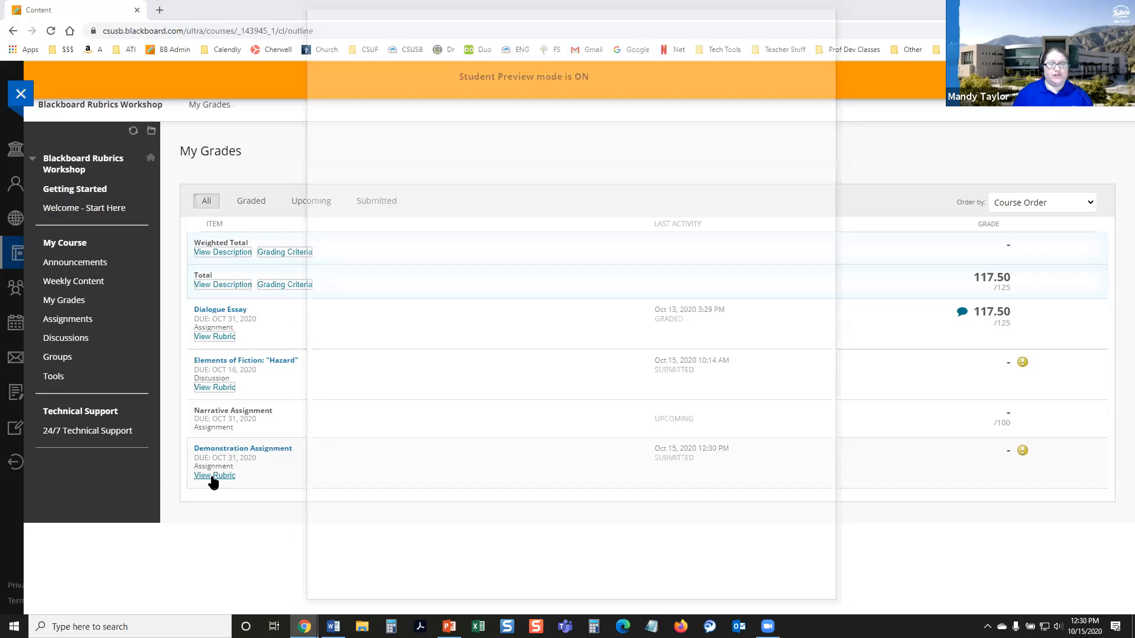
left_click(751, 10)
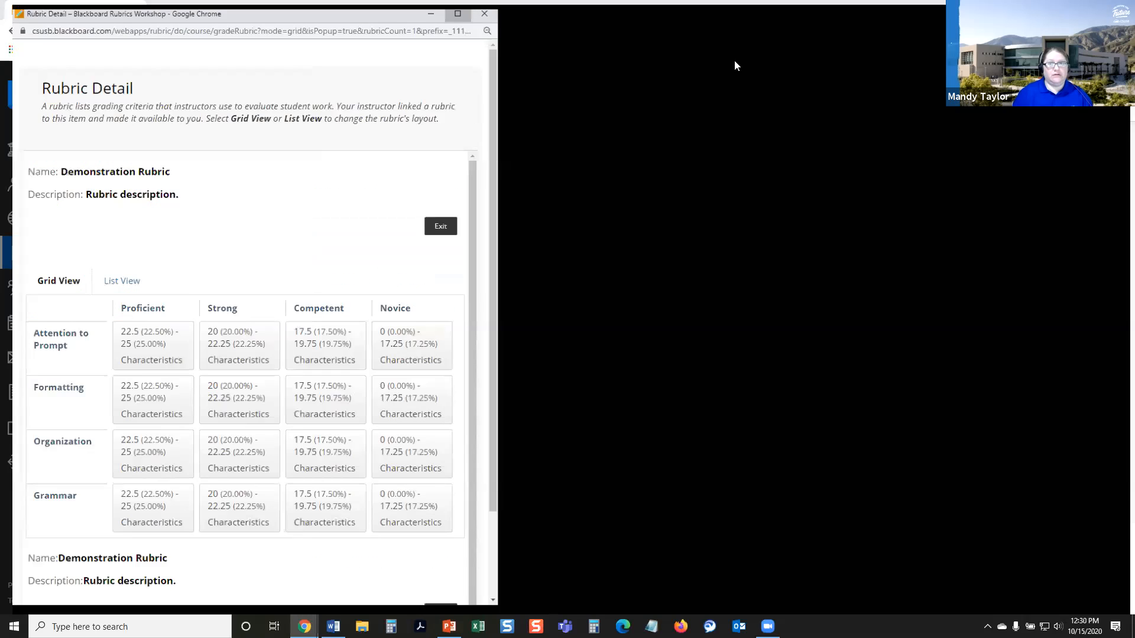
left_click(1066, 423)
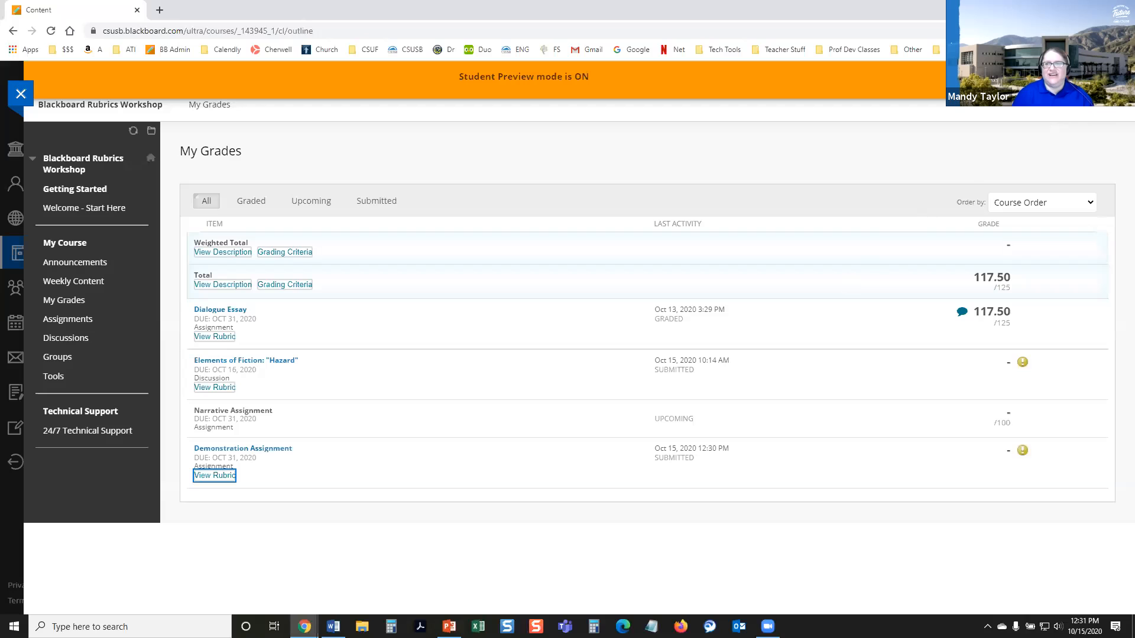
Step: Exit student preview, keeping the preview user and all data
left_click(1107, 79)
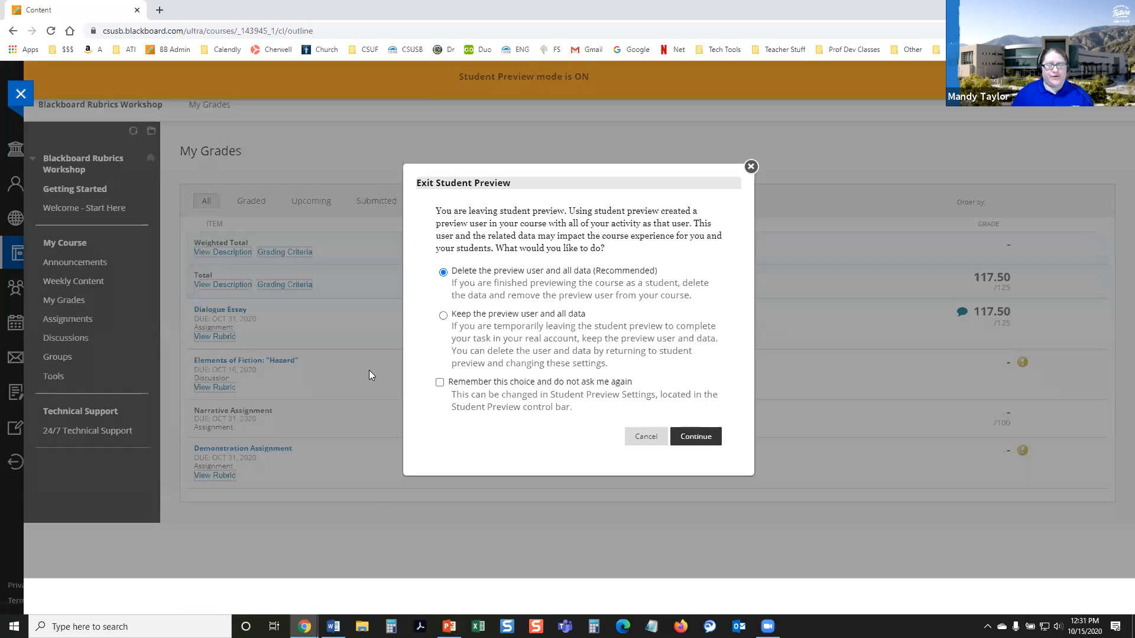
left_click(442, 316)
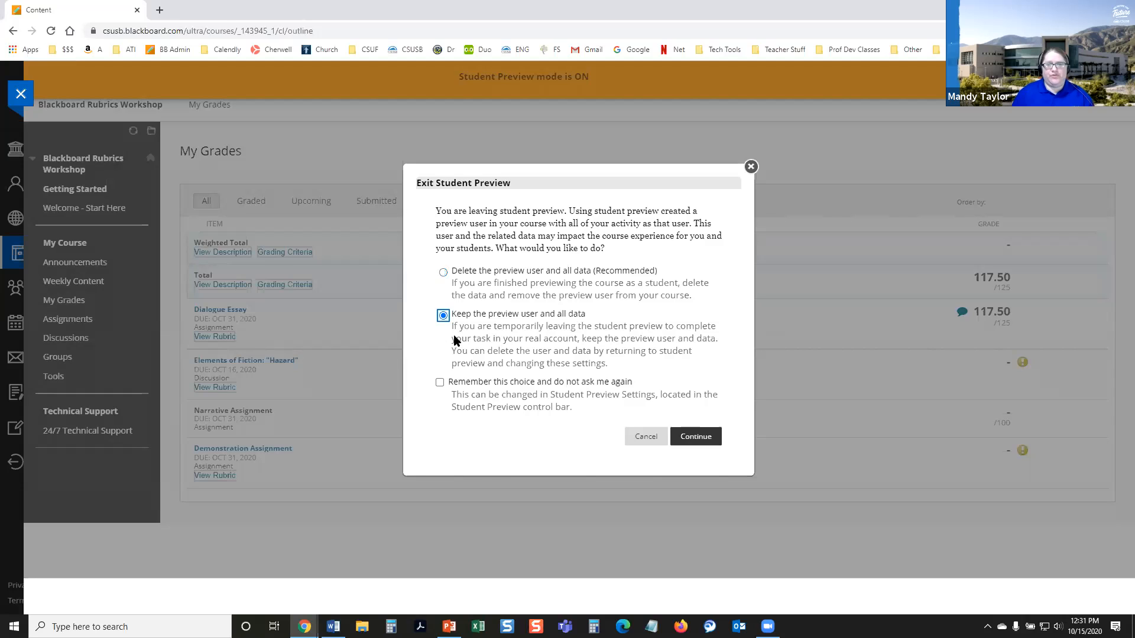
left_click(697, 440)
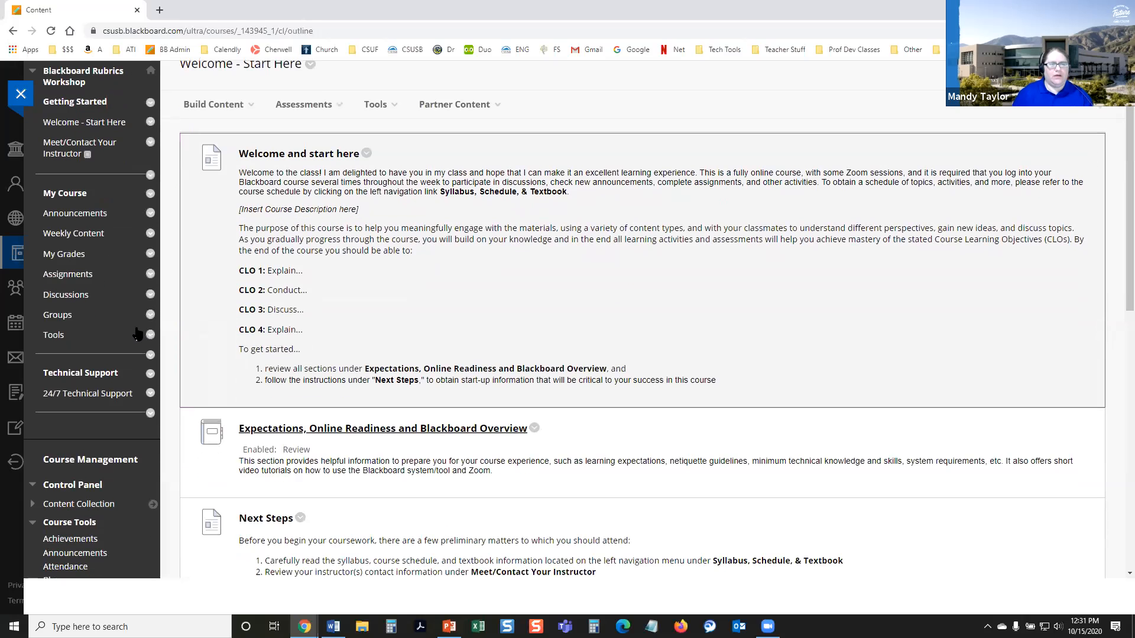
Step: Collapse the Course Tools section of the course's Control Panel
scroll(59, 432, "down", 2)
left_click(33, 411)
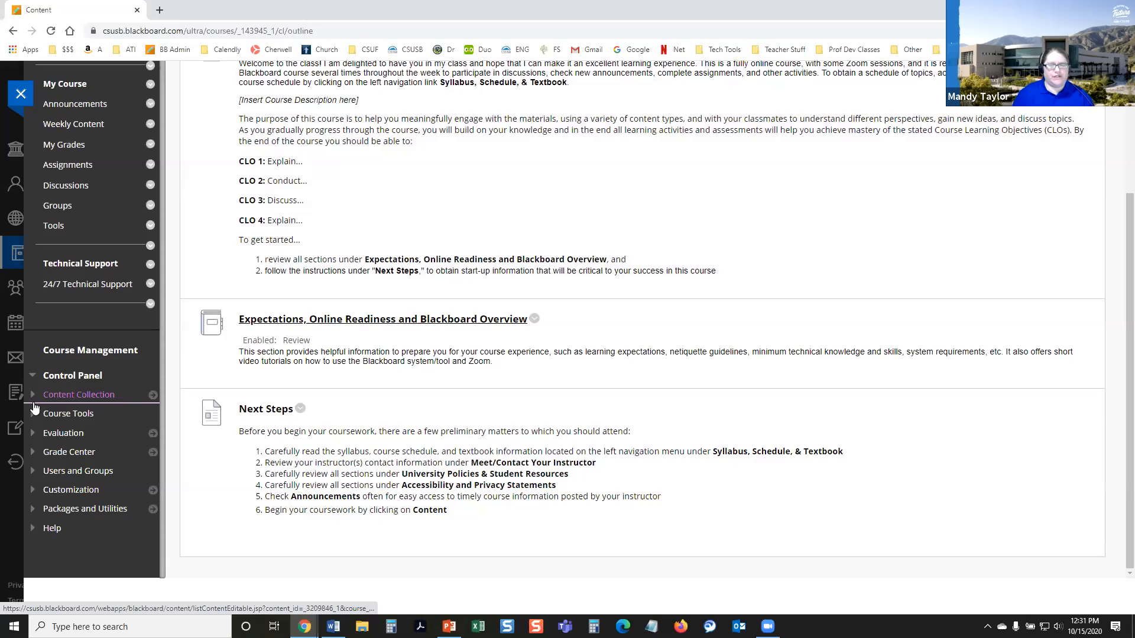
scroll(18, 467, "up", 1)
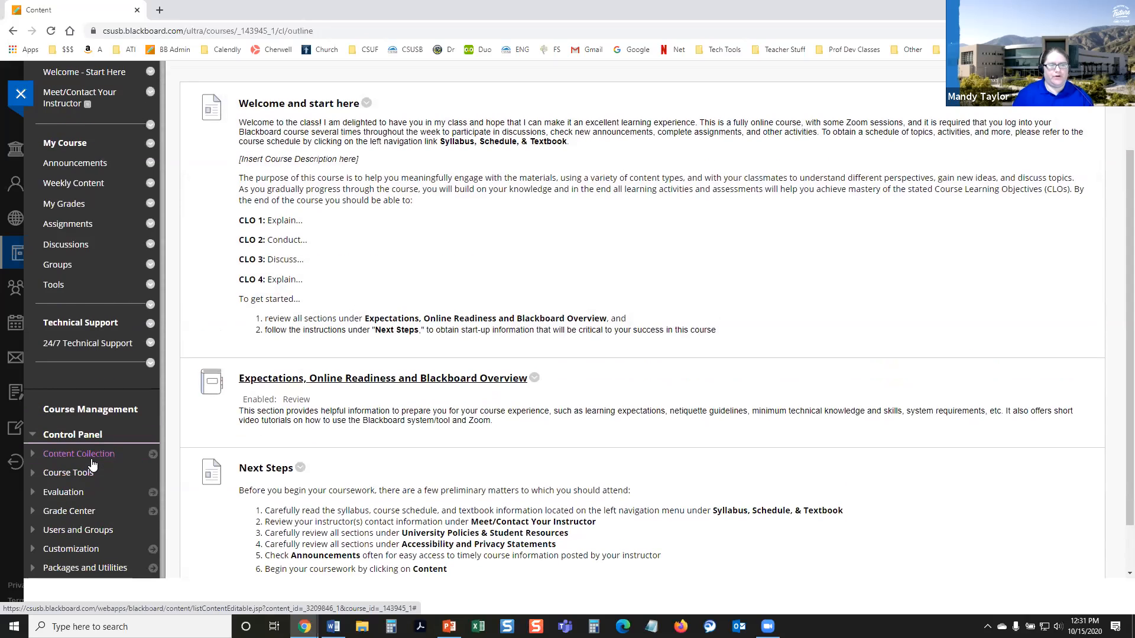
Step: Open the preview user's Demonstration Assignment attempt from the Needs Grading list in the course's Grade Center
scroll(92, 465, "down", 1)
left_click(68, 451)
left_click(73, 468)
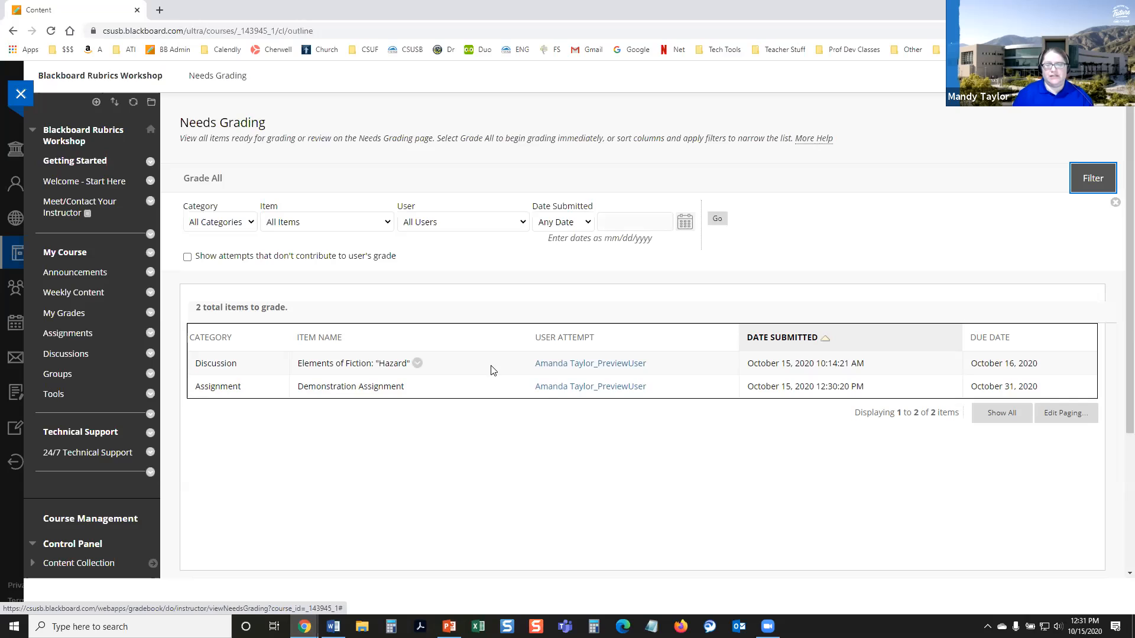
left_click(598, 389)
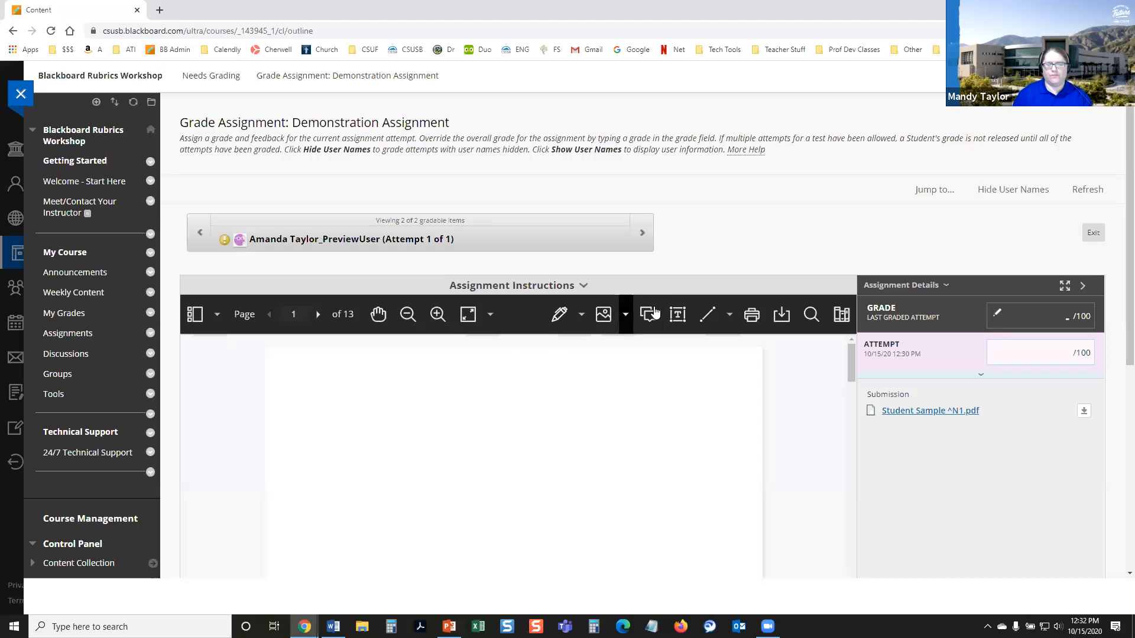
Step: Hide the course menu to widen the grading view and look over the submitted paper's title page
scroll(653, 247, "down", 2)
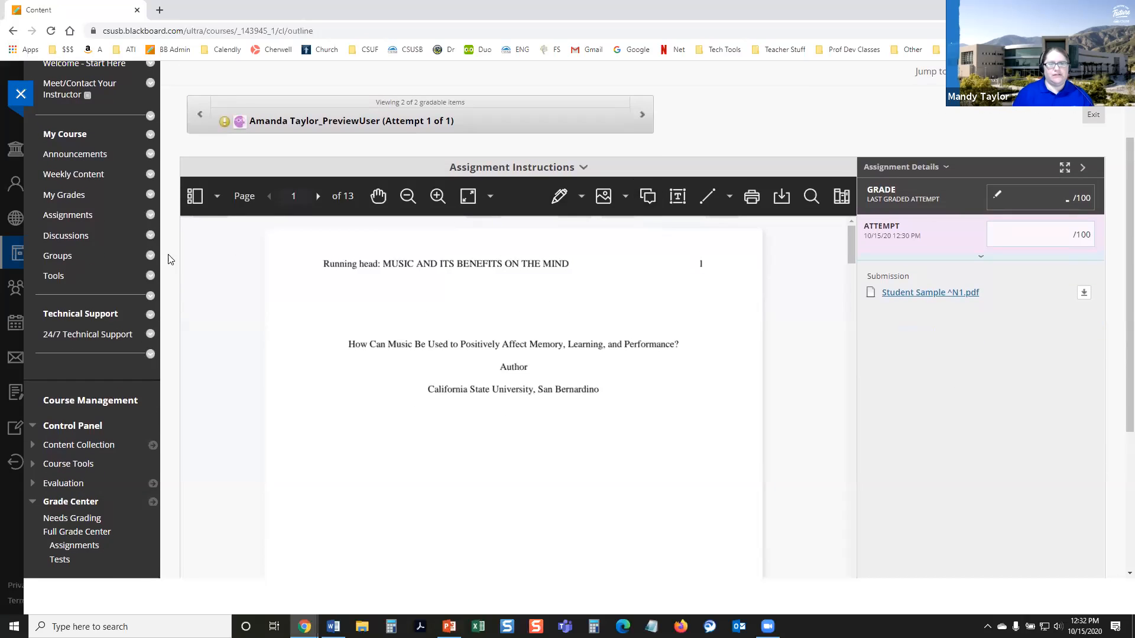
left_click(161, 258)
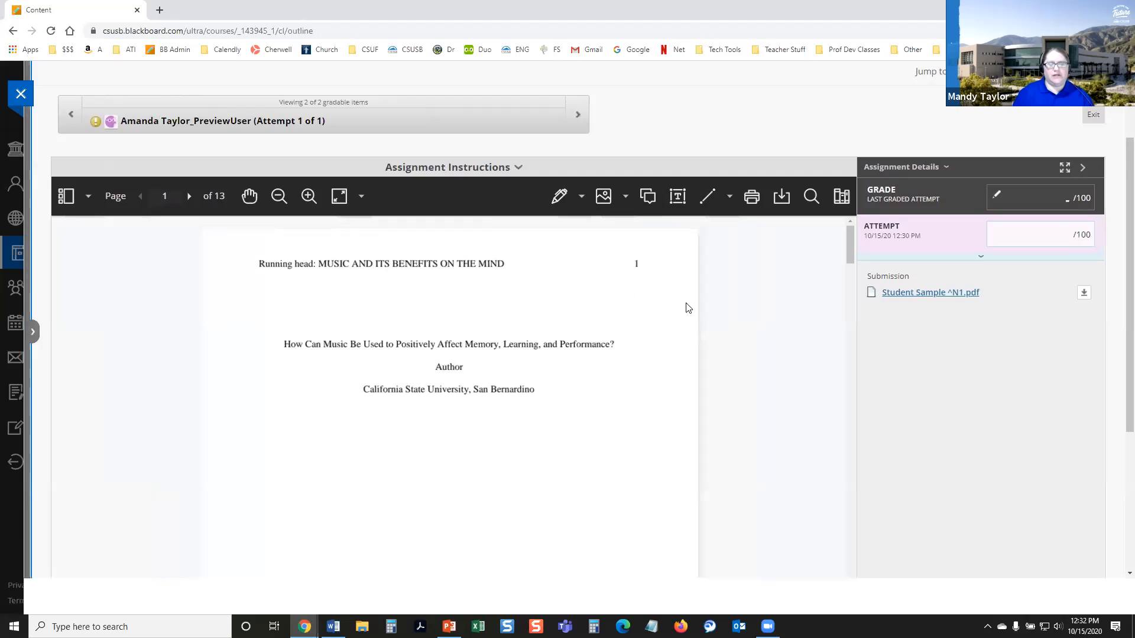
scroll(728, 338, "down", 1)
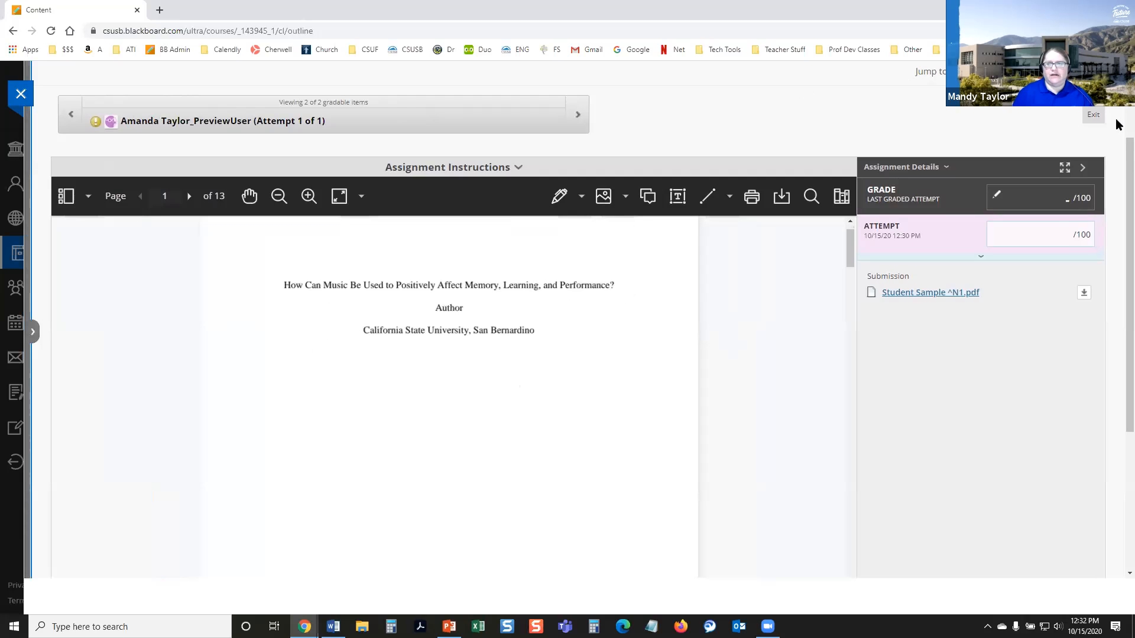
scroll(988, 235, "down", 2)
scroll(461, 322, "down", 4)
scroll(849, 225, "down", 3)
left_click_drag(849, 239, 748, 216)
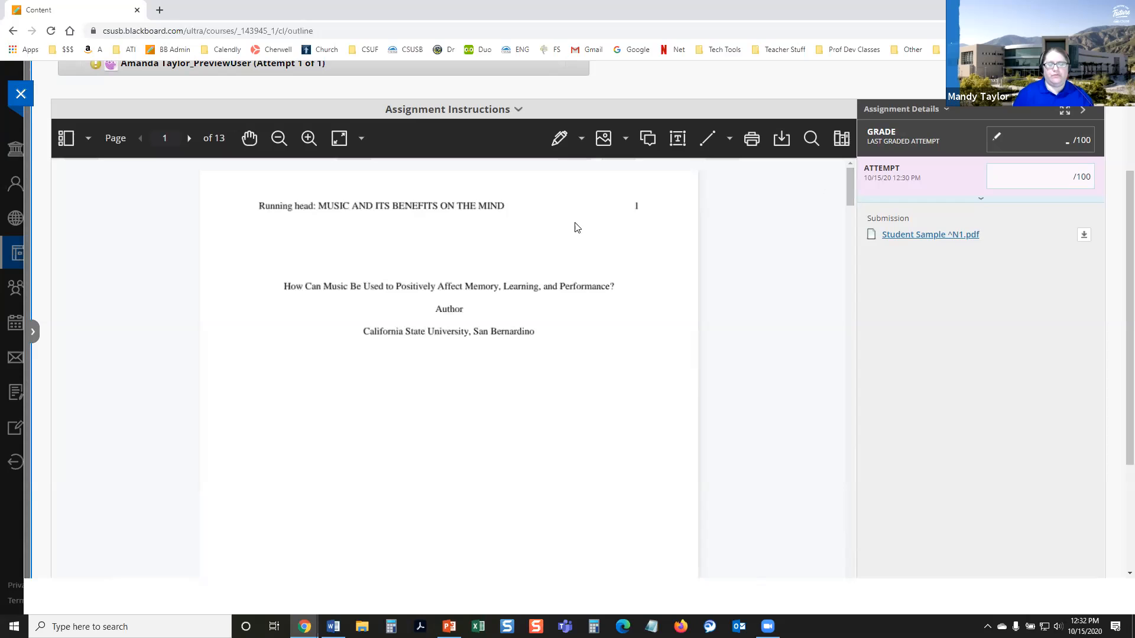
left_click_drag(445, 336, 521, 333)
Step: Add and save the comment "Good work." beside the Author line on the paper's title page
left_click(648, 140)
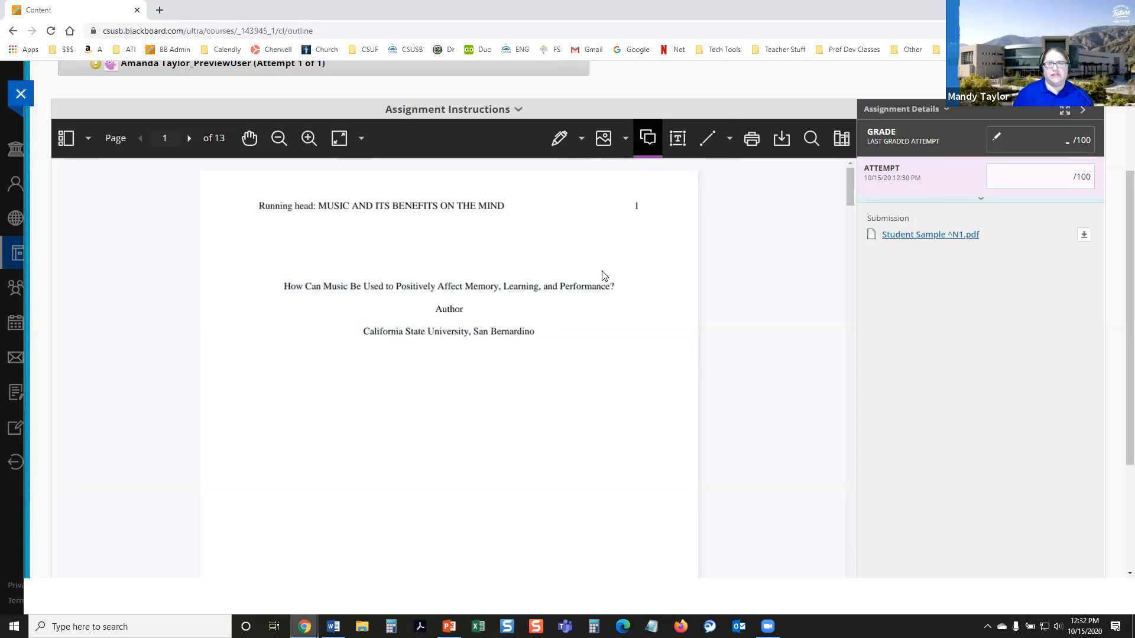
left_click(534, 311)
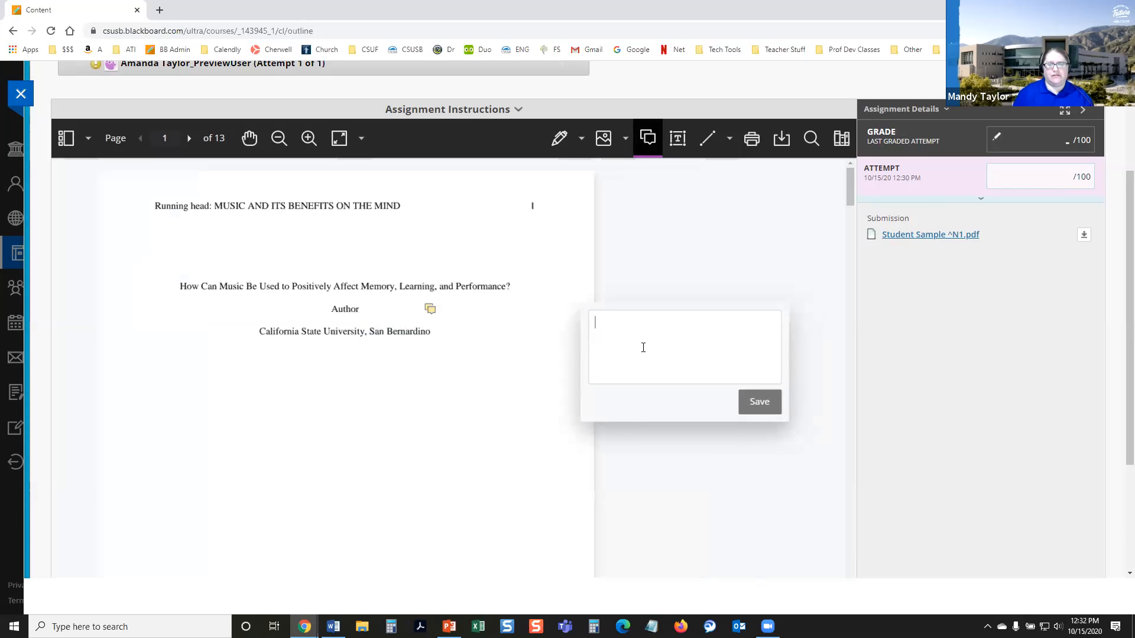
left_click(623, 347)
type("Good work.")
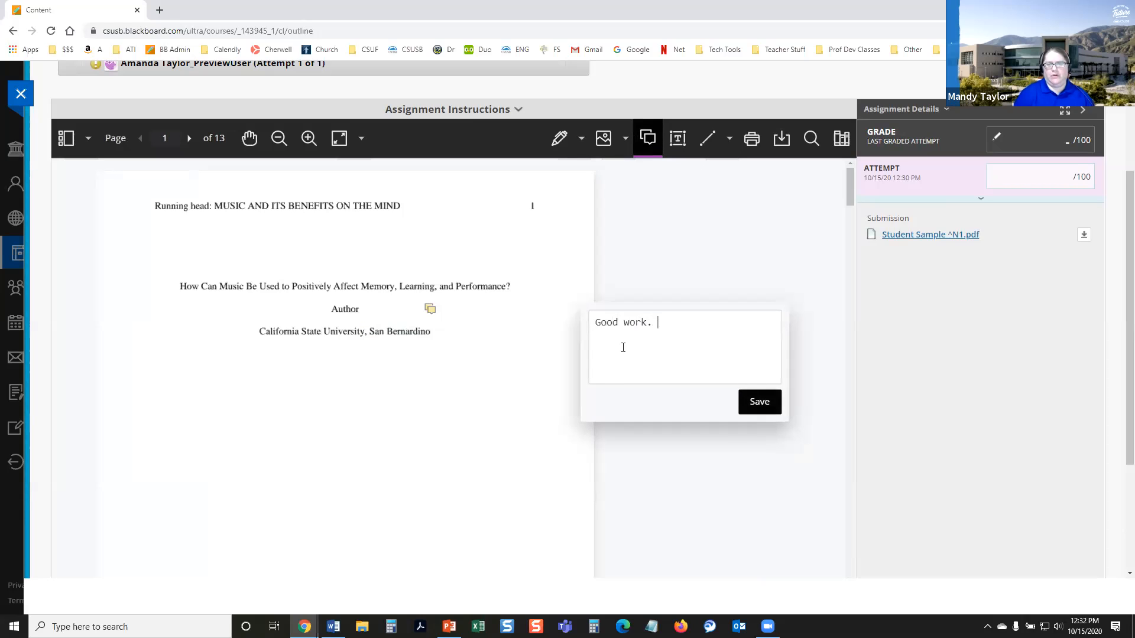
left_click(756, 401)
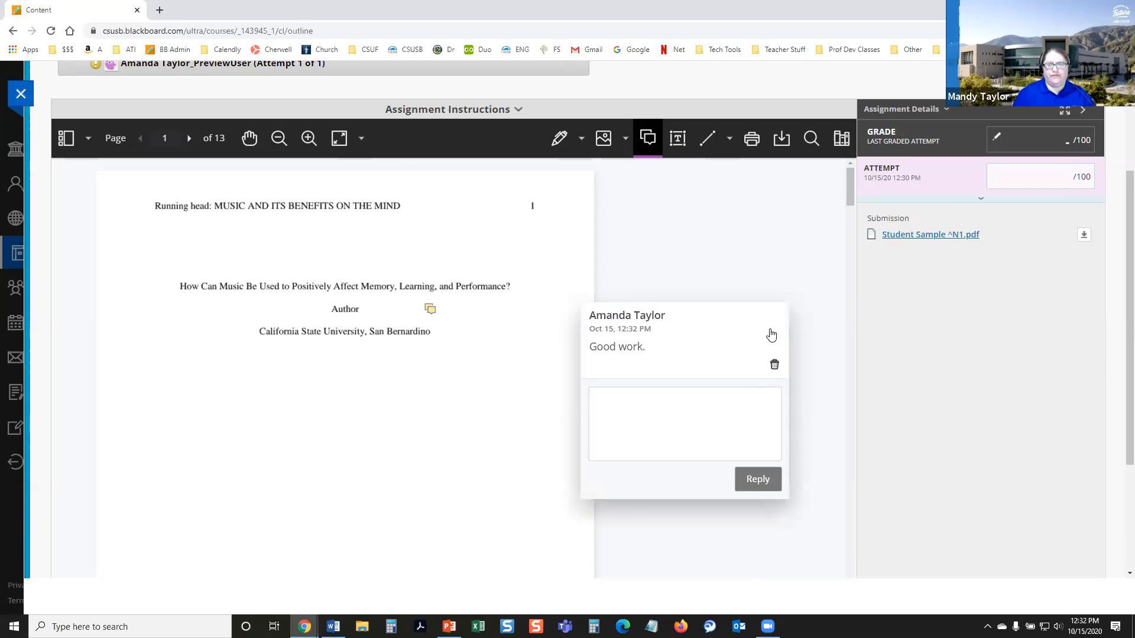
left_click(774, 239)
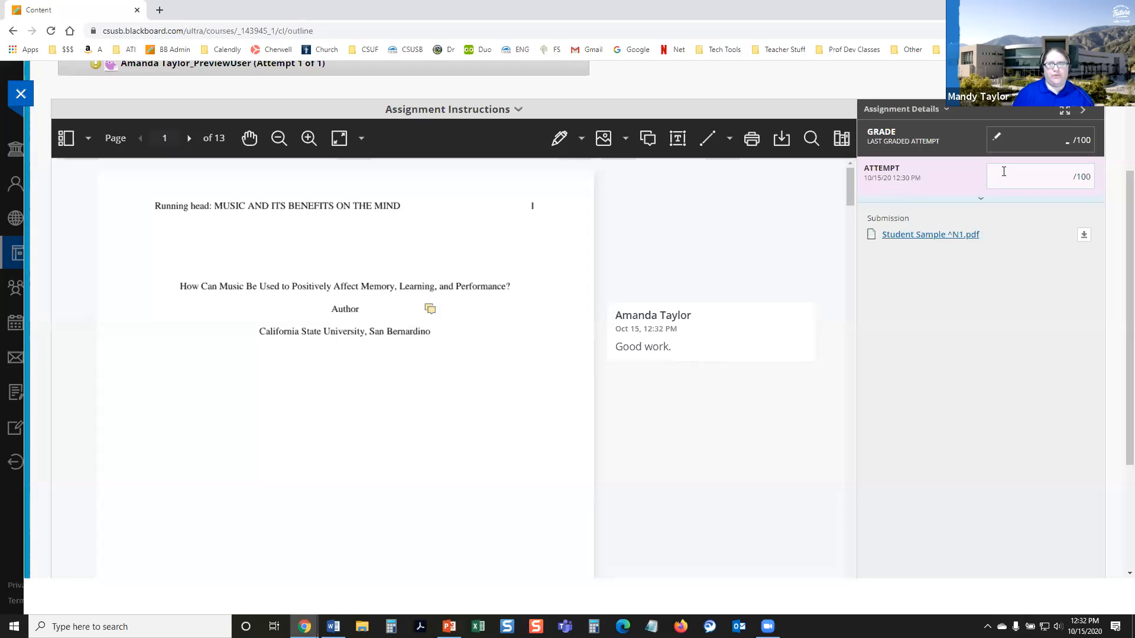
Step: Expand the attempt's grading panel and open Demonstration Rubric for grading
left_click(1004, 176)
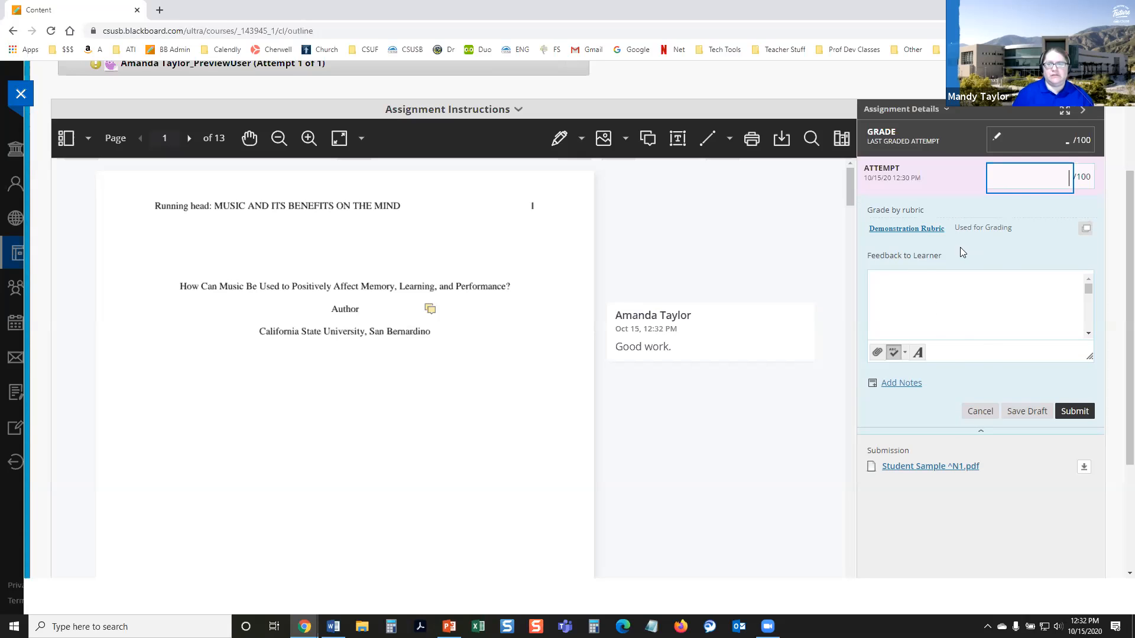
left_click(981, 432)
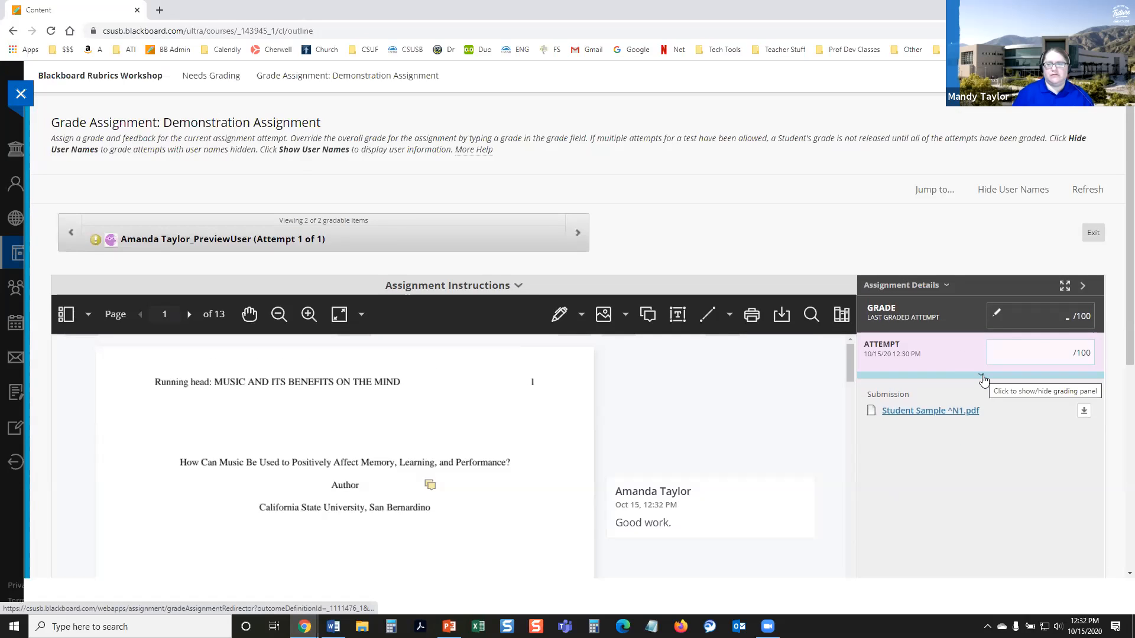
left_click(983, 380)
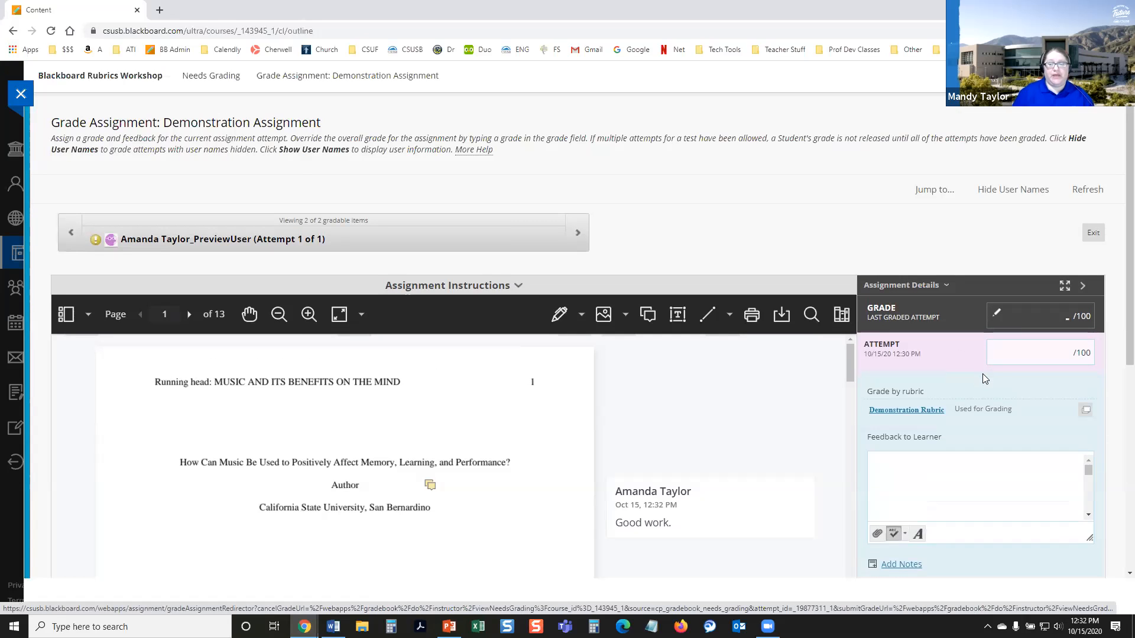
scroll(946, 355, "down", 2)
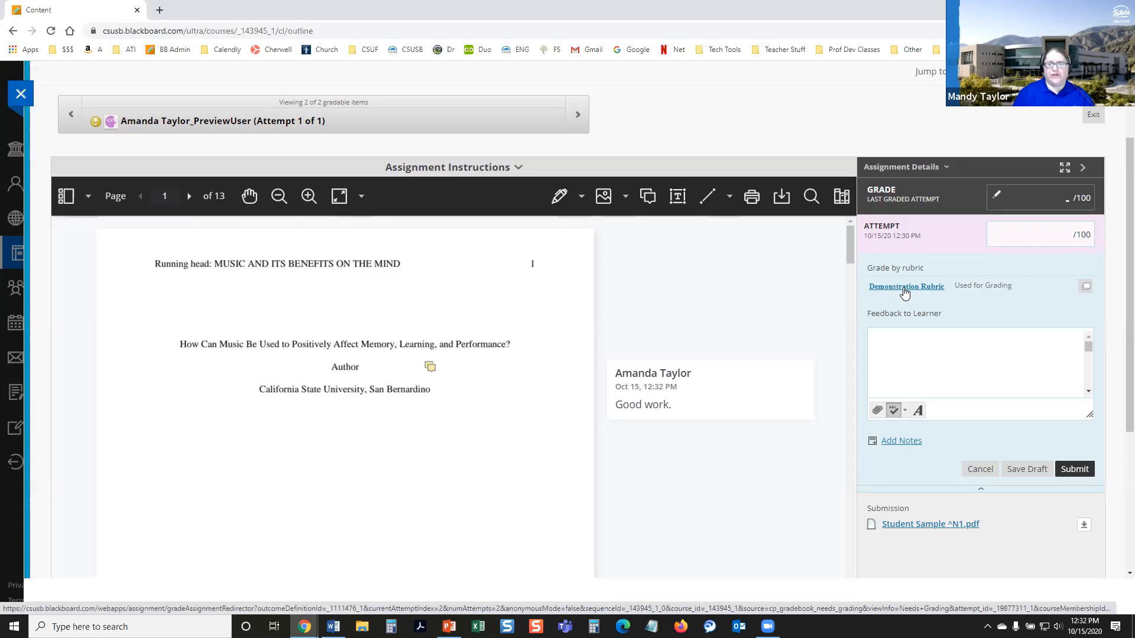
left_click(904, 289)
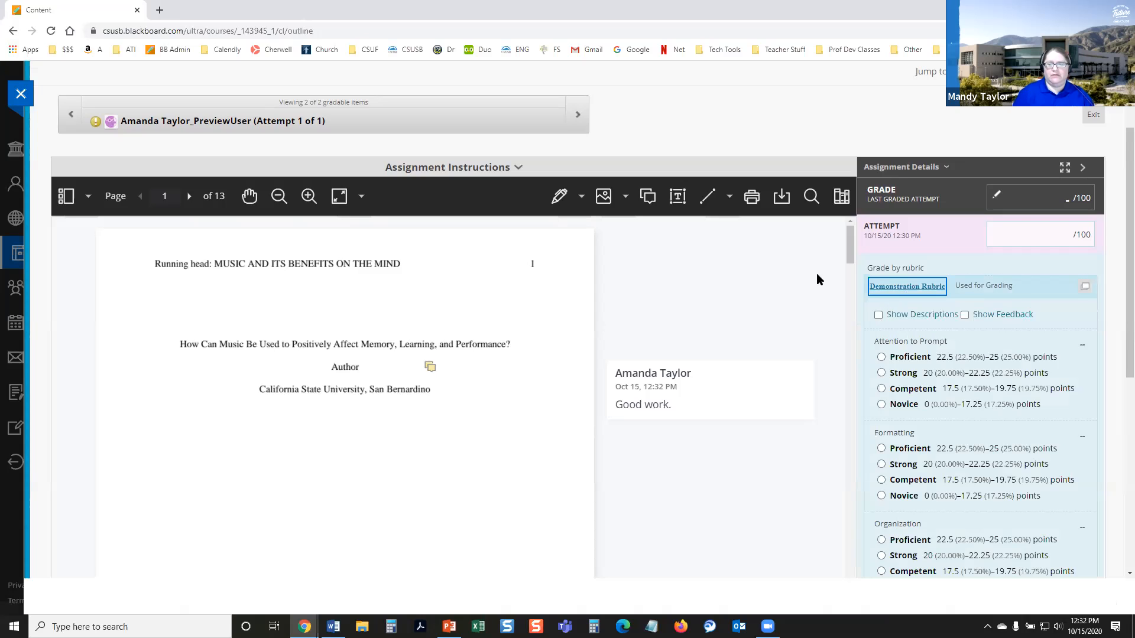
scroll(839, 296, "down", 3)
scroll(898, 329, "down", 3)
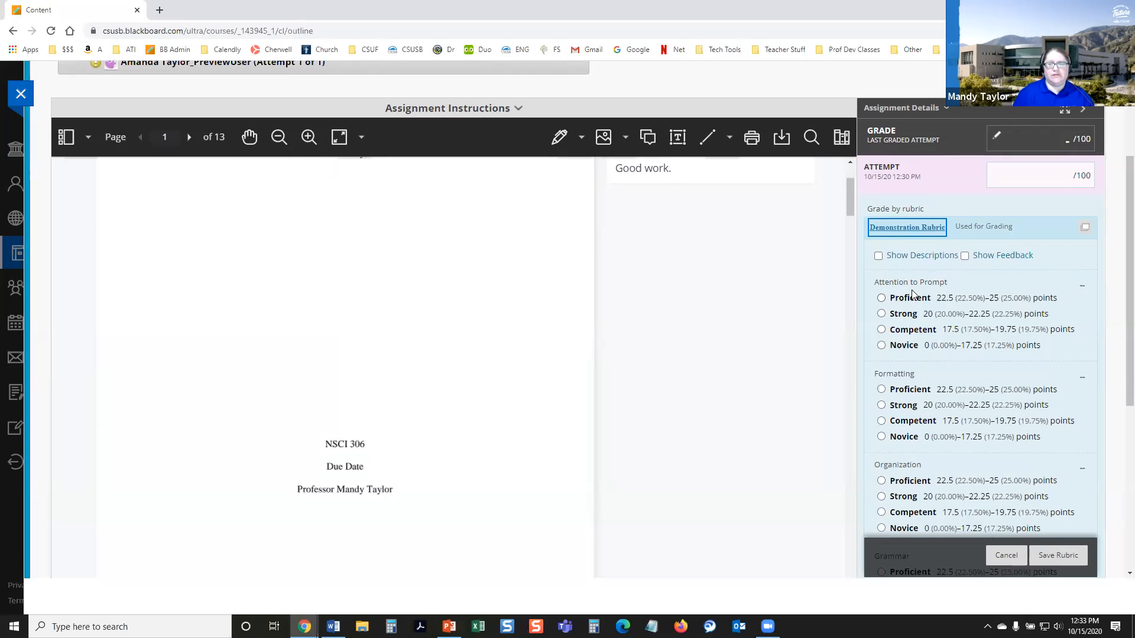
Step: Show the rubric's descriptions, and briefly show the per-criterion feedback boxes before hiding them again
left_click(879, 257)
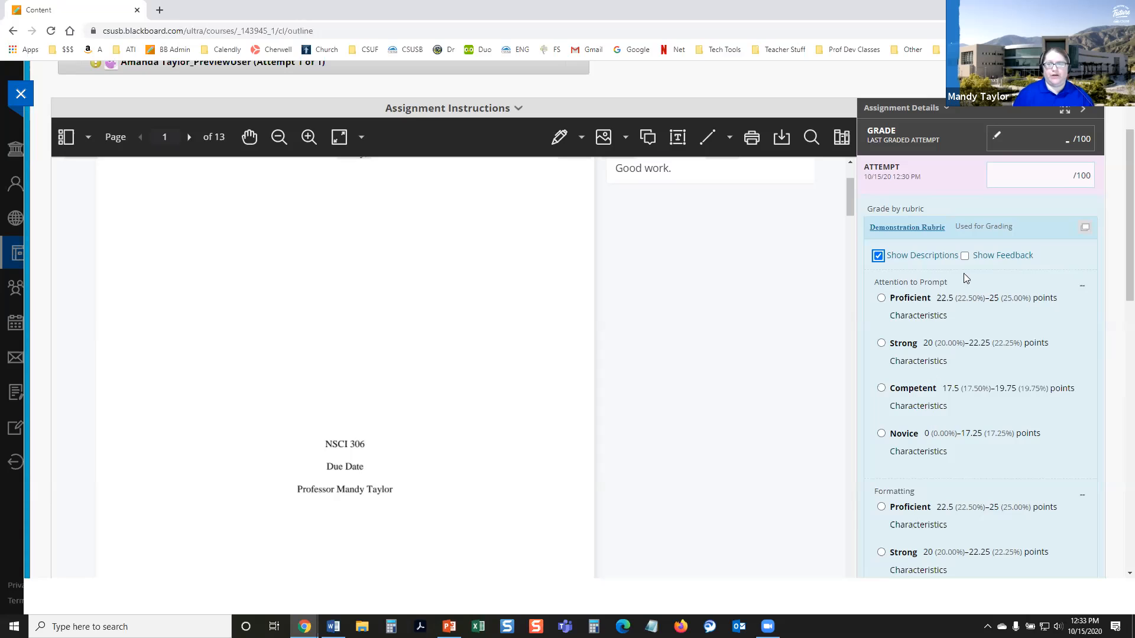
left_click(965, 255)
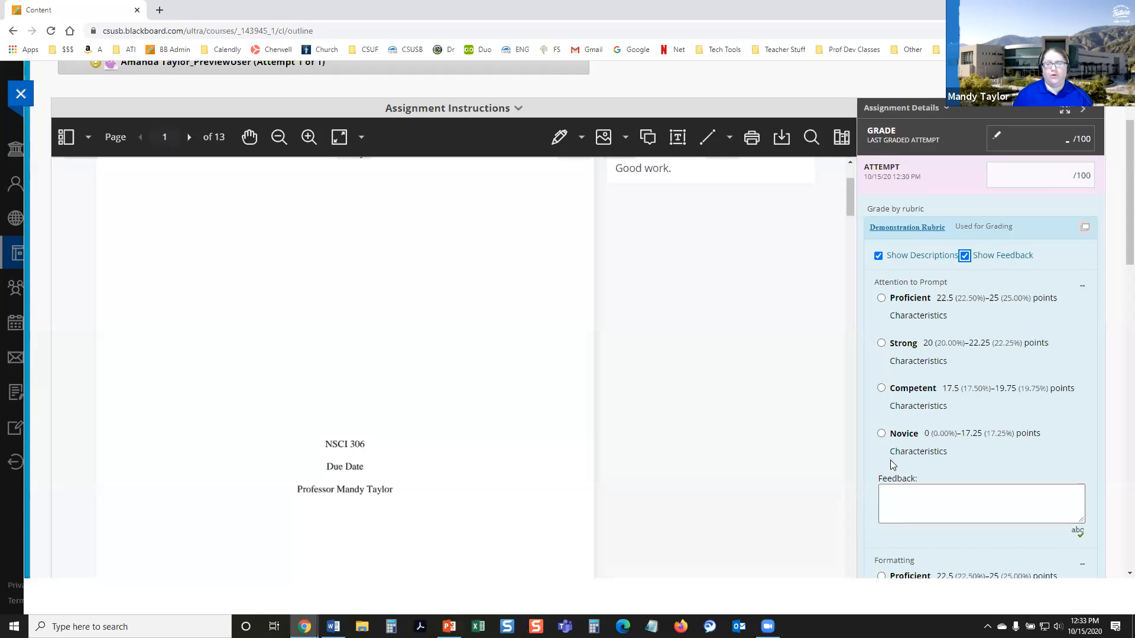
left_click(964, 254)
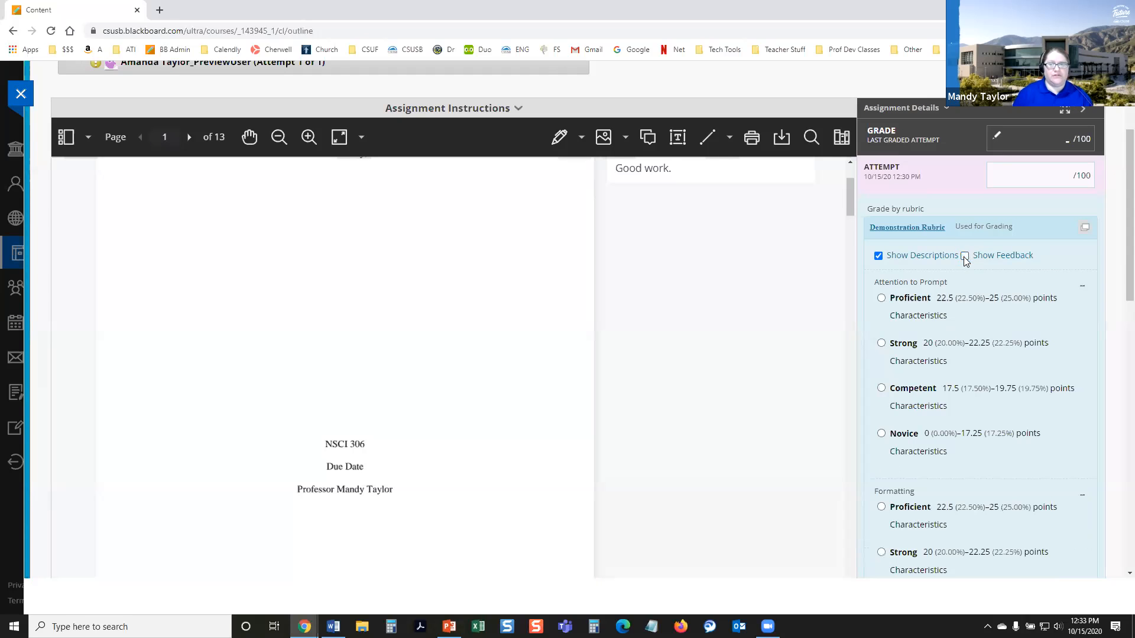
Step: Rate the Attention to Prompt criterion as Proficient with 24.25 points
scroll(858, 331, "down", 1)
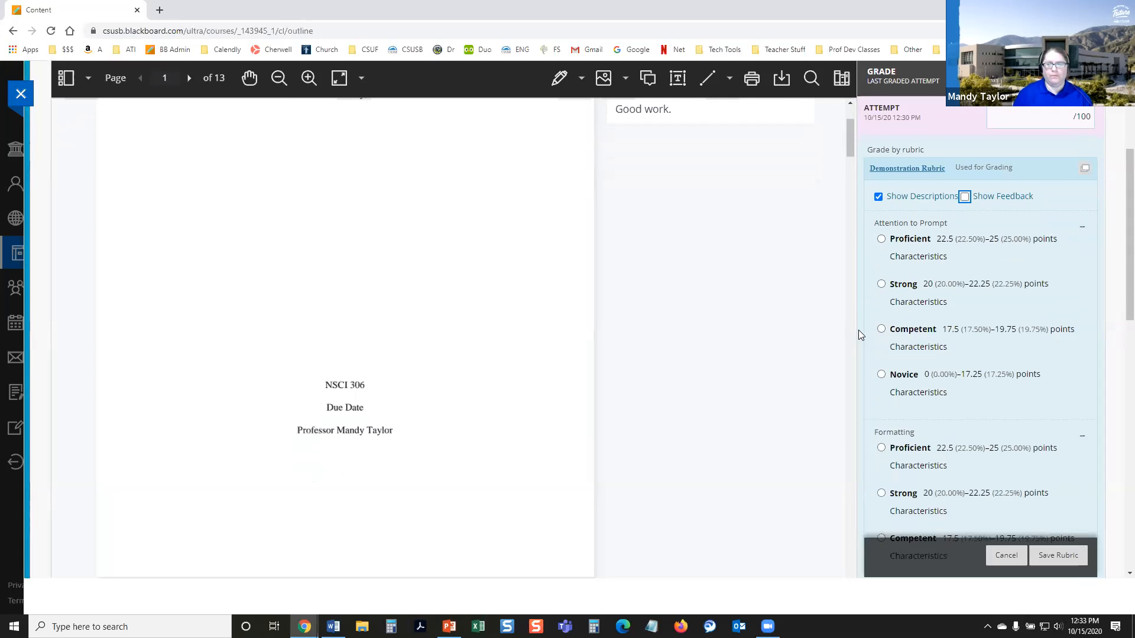
scroll(869, 261, "down", 1)
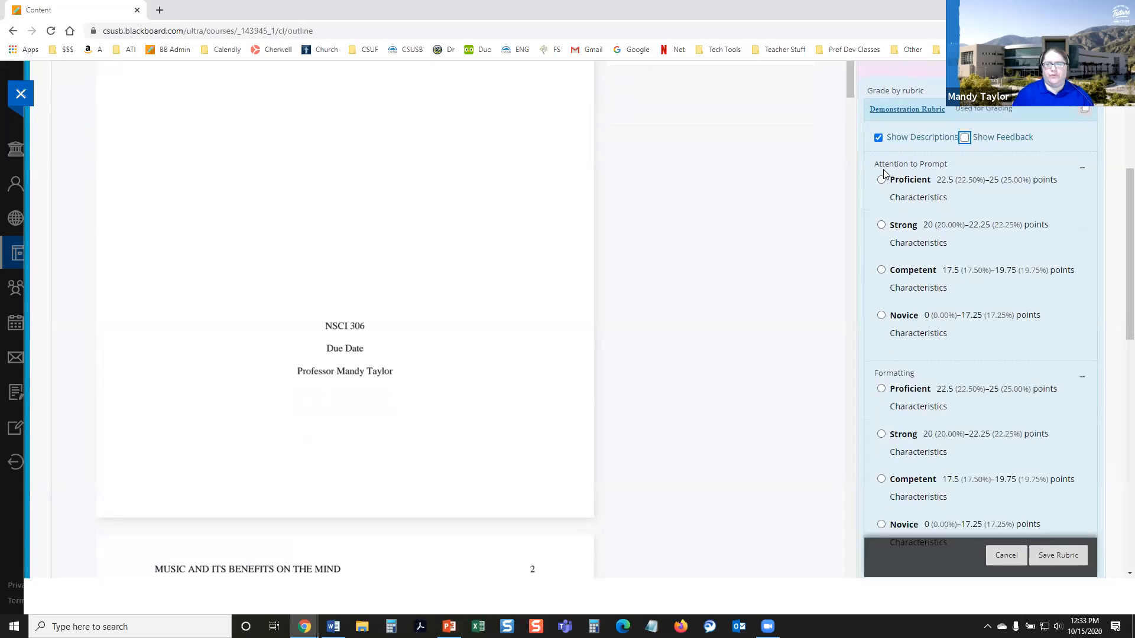
left_click(881, 179)
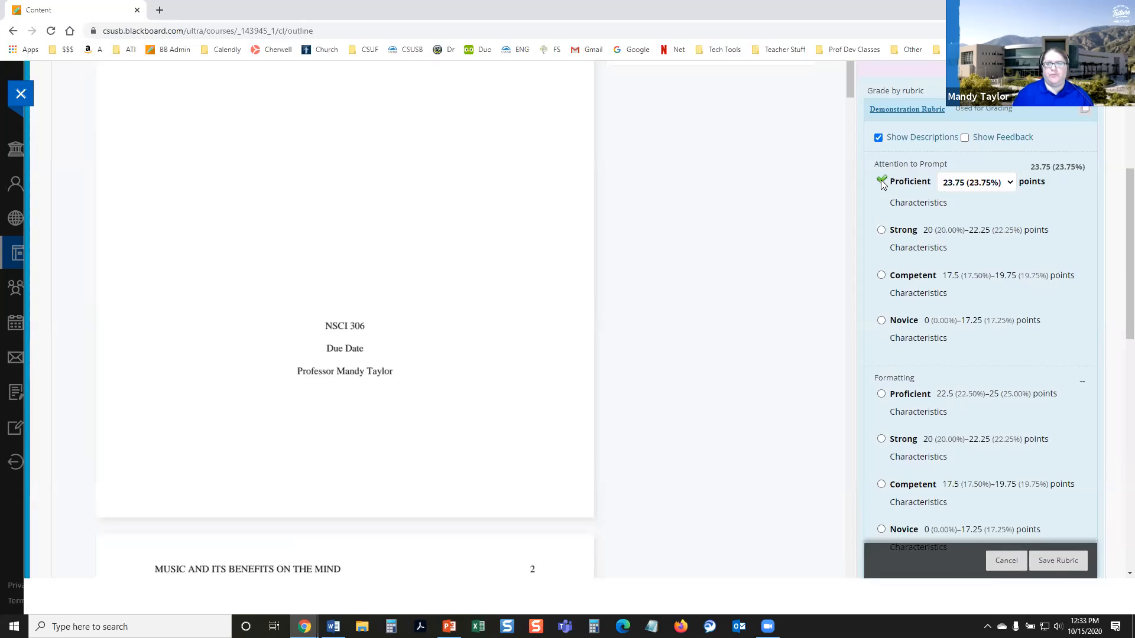
left_click(949, 185)
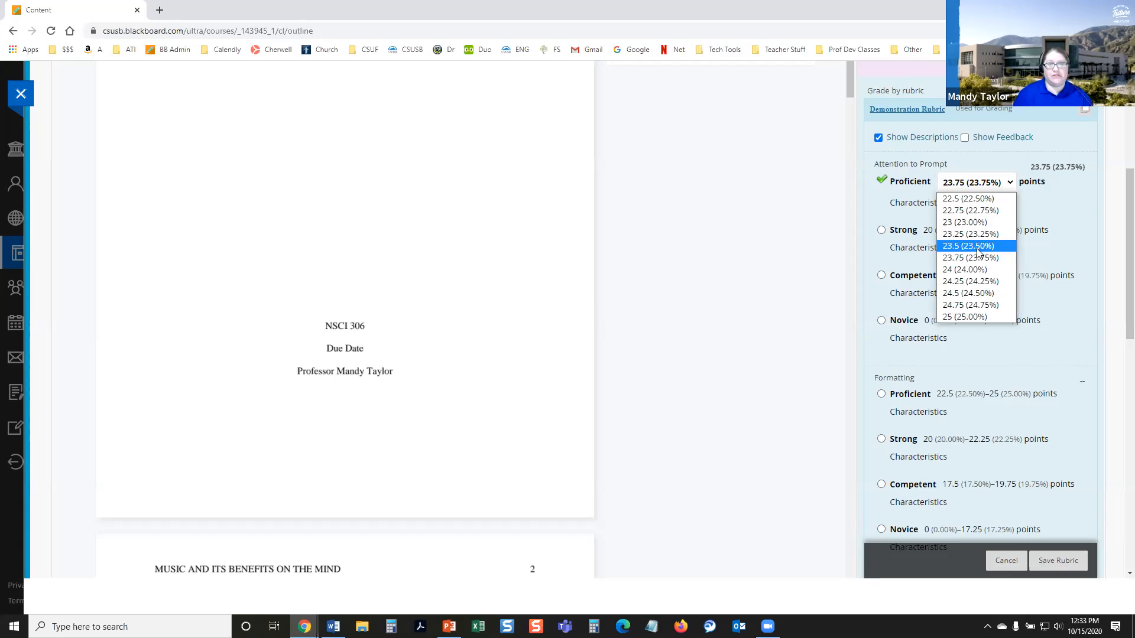
left_click(979, 280)
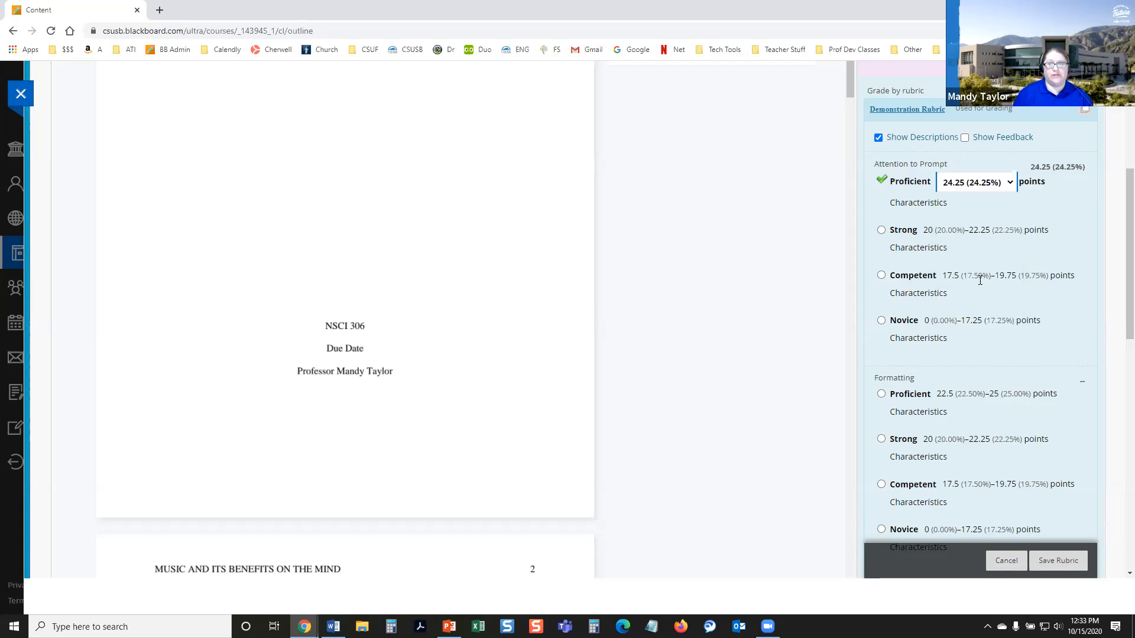
Step: Rate the Formatting criterion as Proficient with 22.75 points
scroll(851, 319, "down", 1)
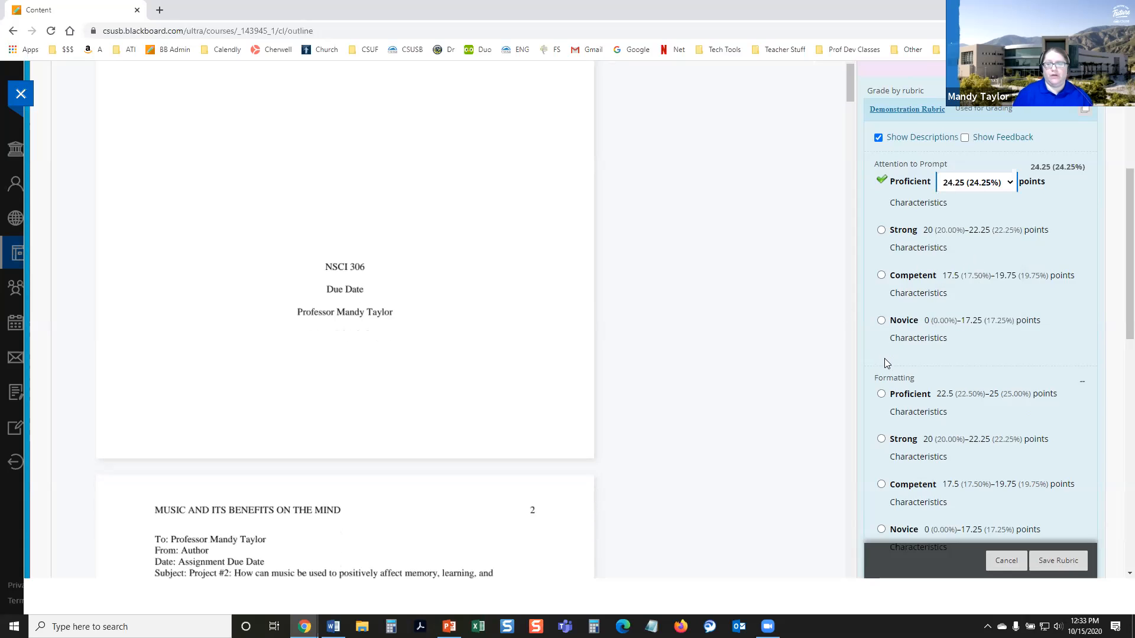
left_click(881, 394)
scroll(908, 278, "down", 3)
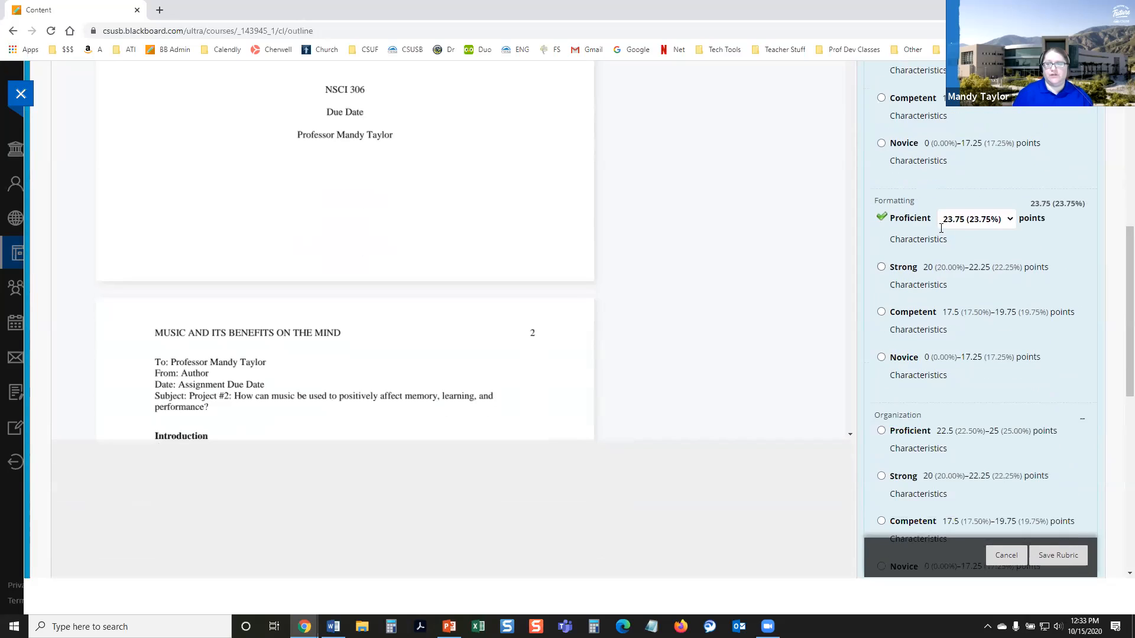
left_click(969, 220)
left_click(969, 245)
Step: Rate the Organization criterion as Strong with 22 points
scroll(927, 336, "down", 2)
left_click(883, 360)
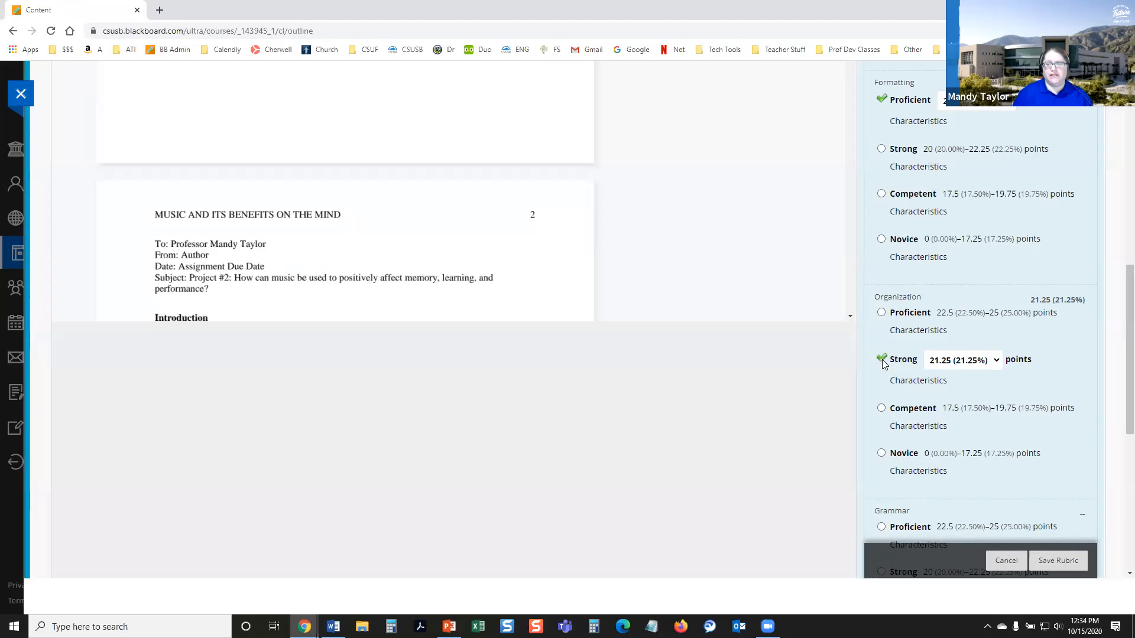
left_click(954, 367)
left_click(957, 466)
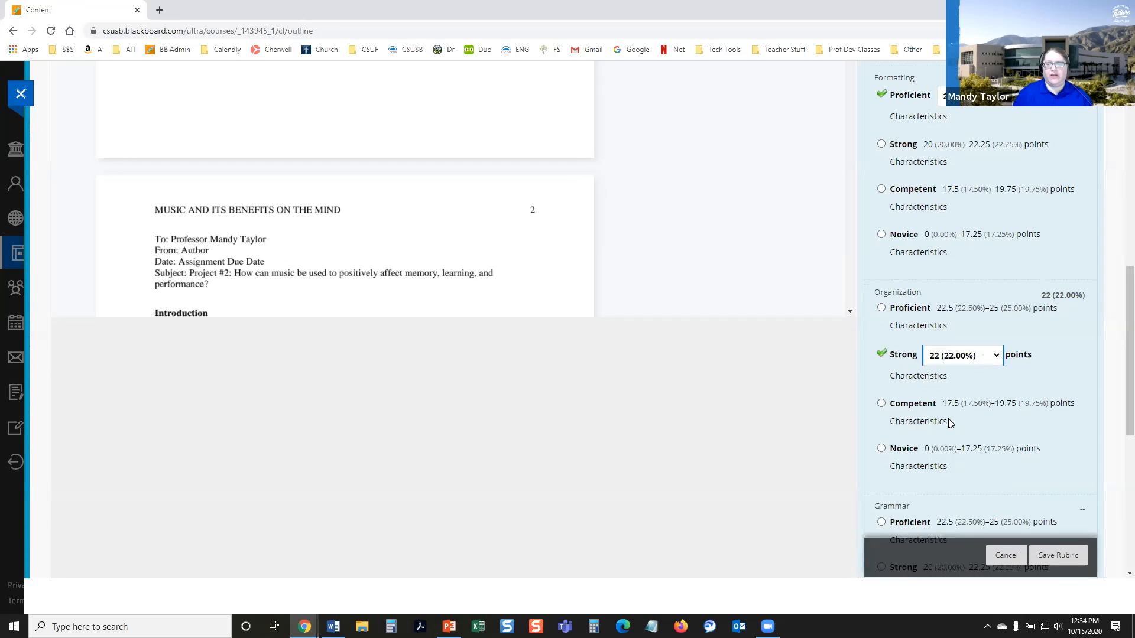
Step: Rate the Grammar criterion as Proficient with 23.25 points and bring the rubric's total and overall feedback into view
scroll(928, 367, "down", 4)
left_click(882, 292)
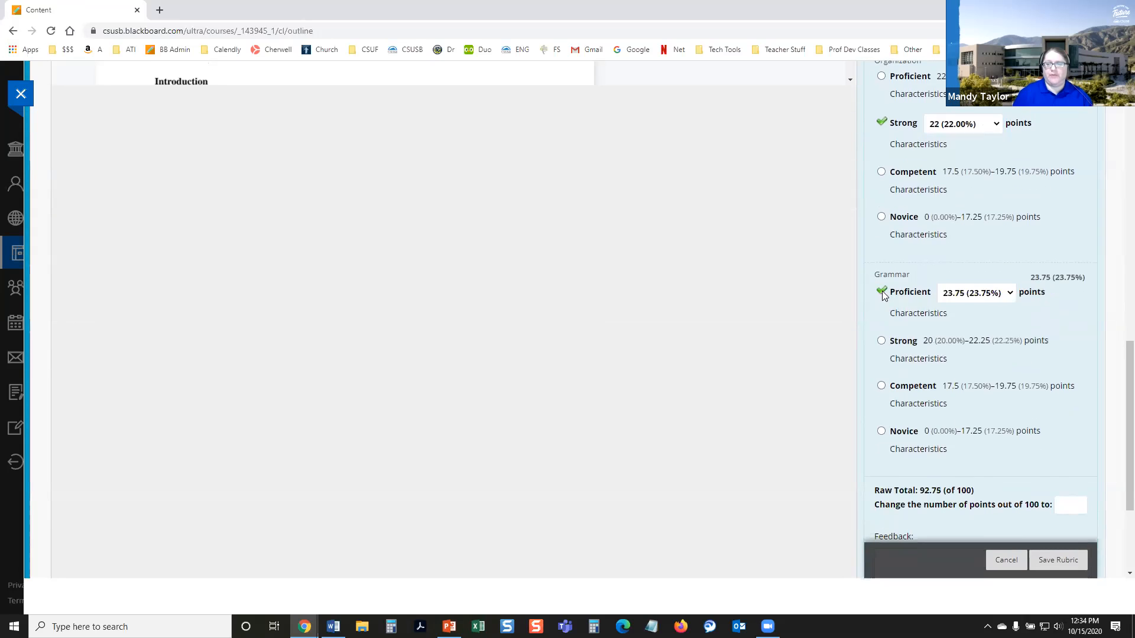
left_click(979, 292)
left_click(969, 345)
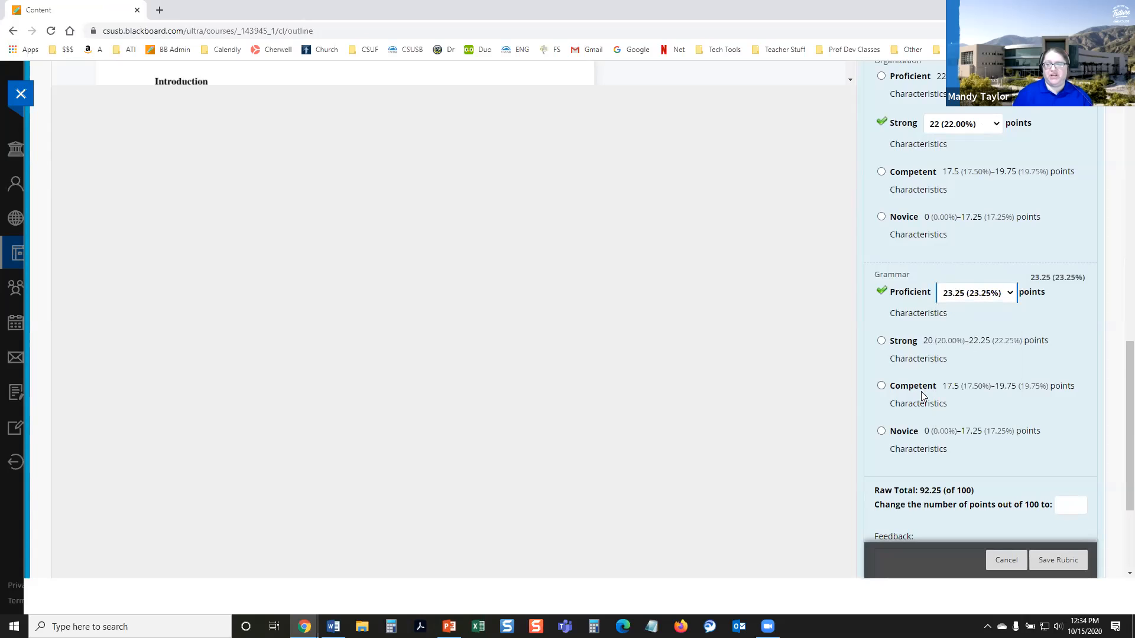
scroll(923, 399, "down", 2)
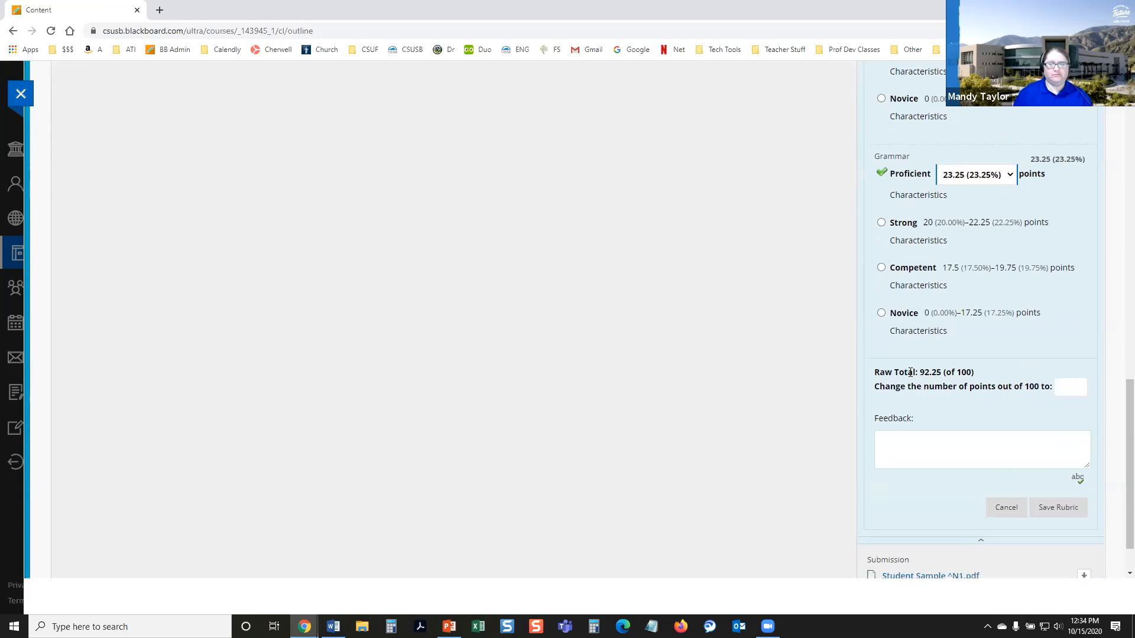
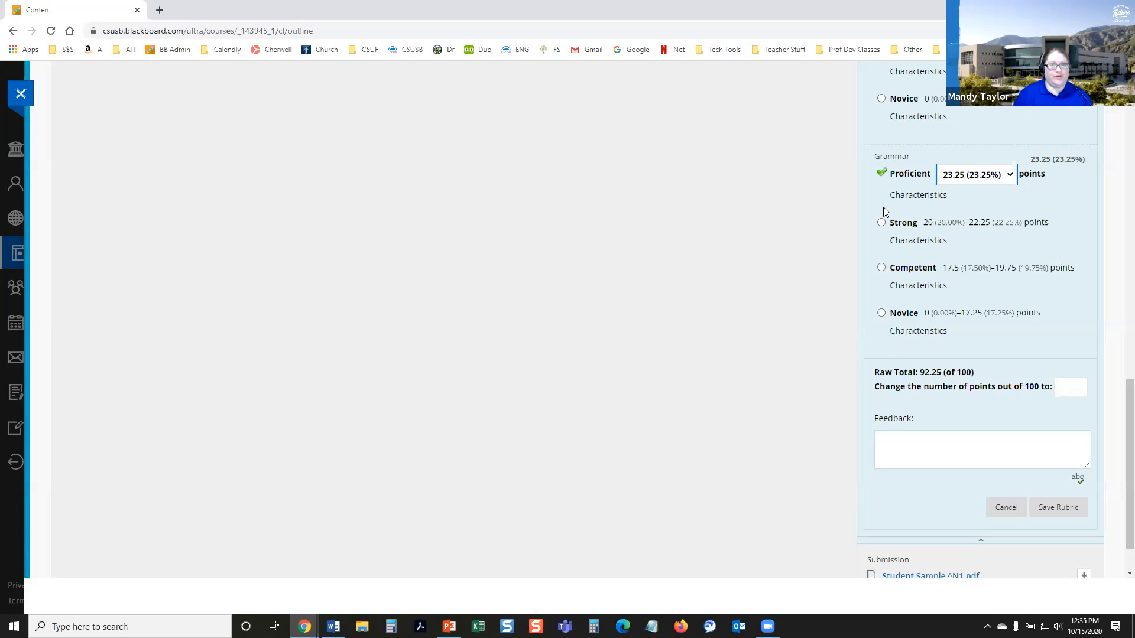
Step: Change the Grammar criterion's Proficient score to 22.75 points
left_click(954, 182)
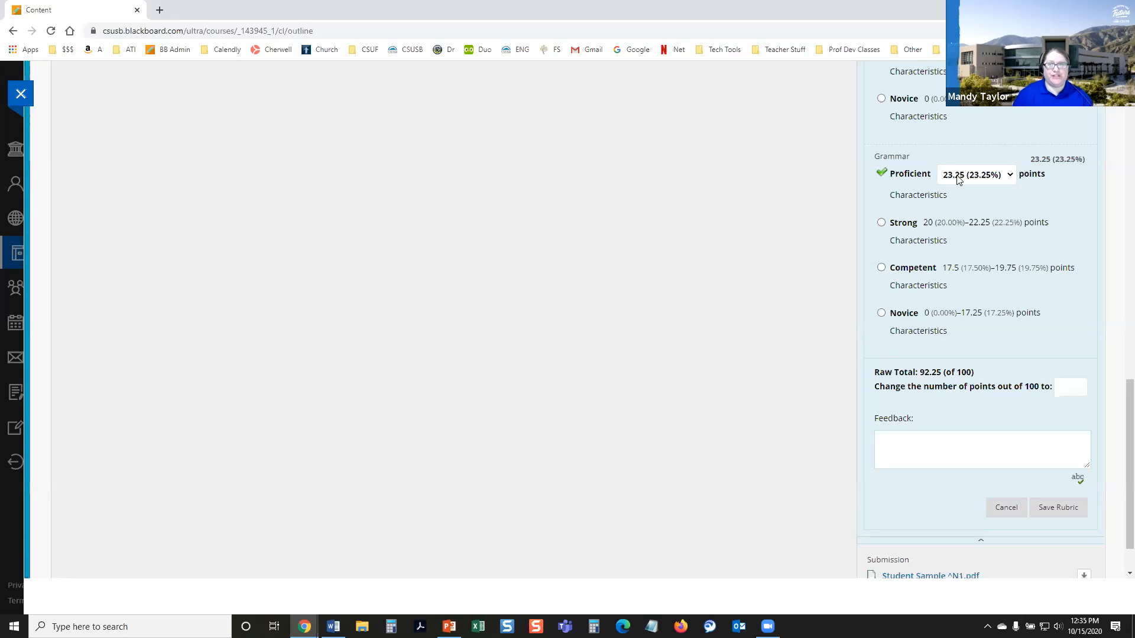
left_click(956, 176)
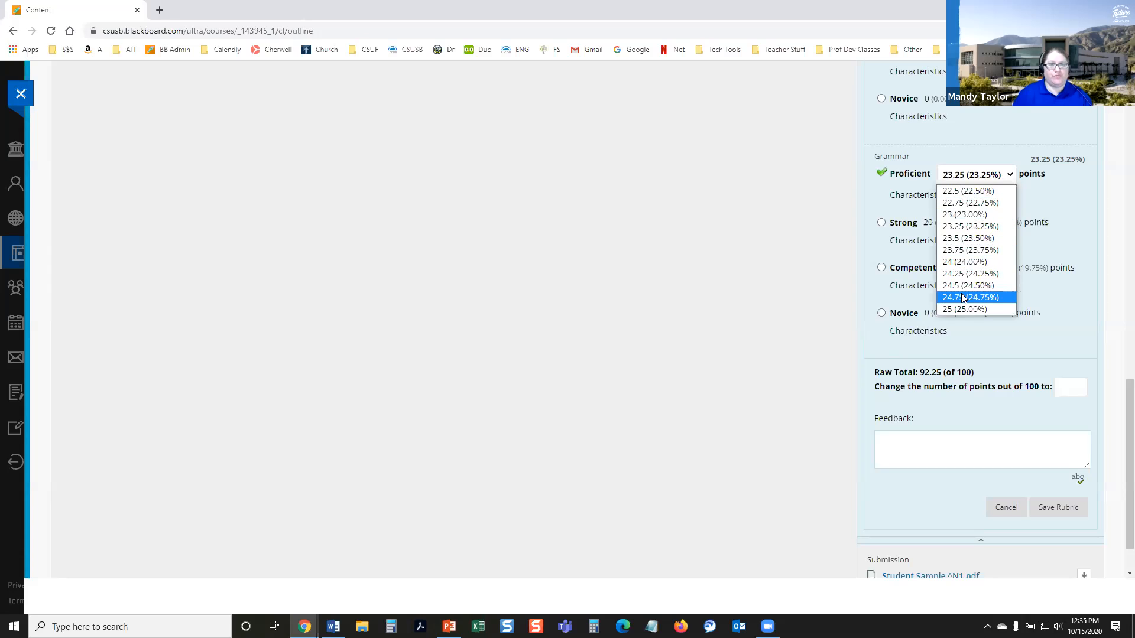
left_click(958, 284)
left_click(951, 175)
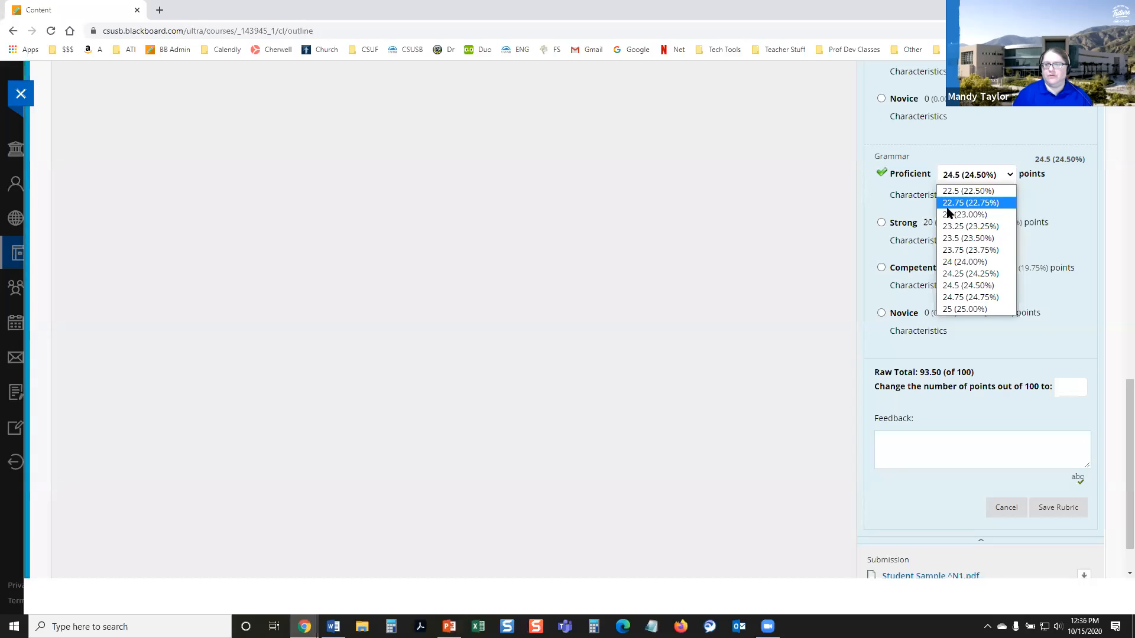
left_click(947, 205)
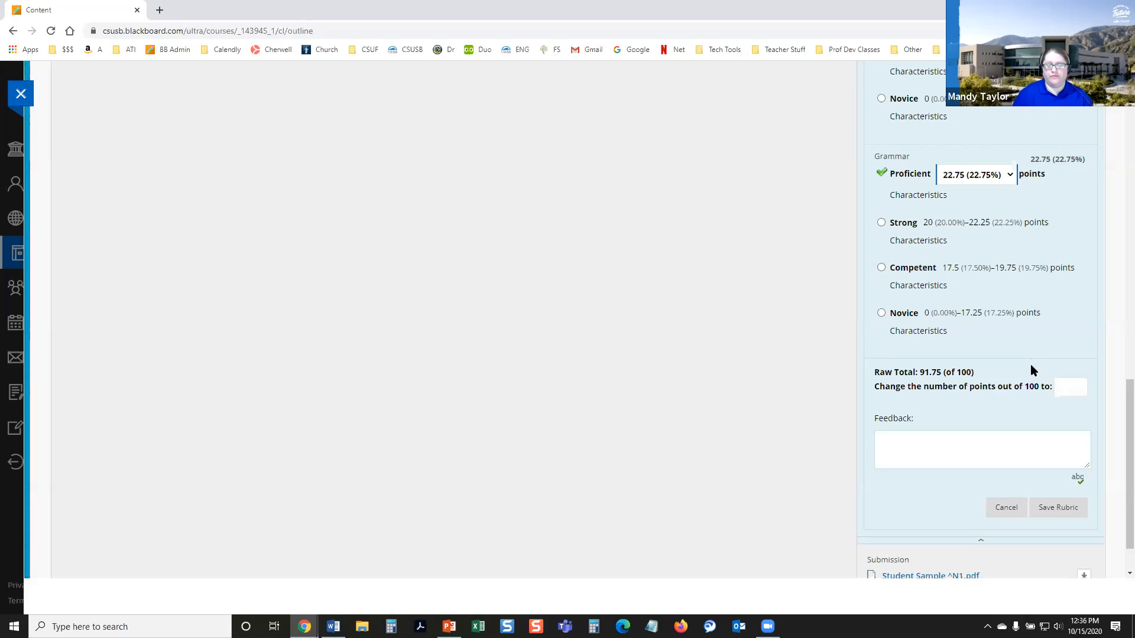
Step: Override the rubric total with 92 points, add the feedback "Good work with this." and save the rubric
left_click(1075, 384)
type("92")
left_click(997, 445)
type("Good work with this.")
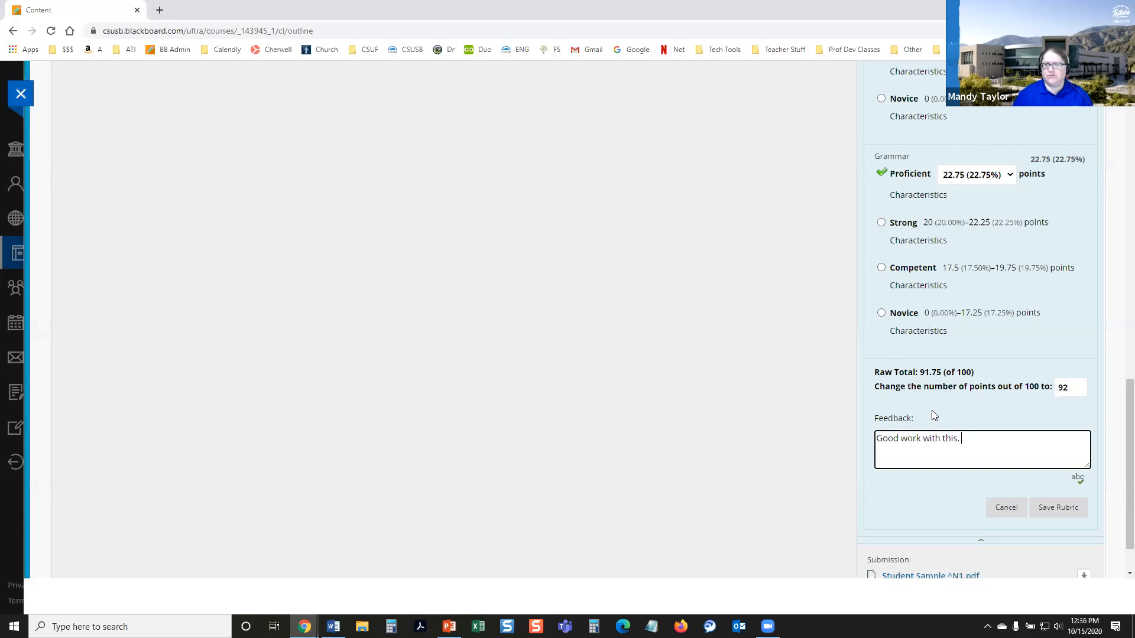
left_click(1049, 518)
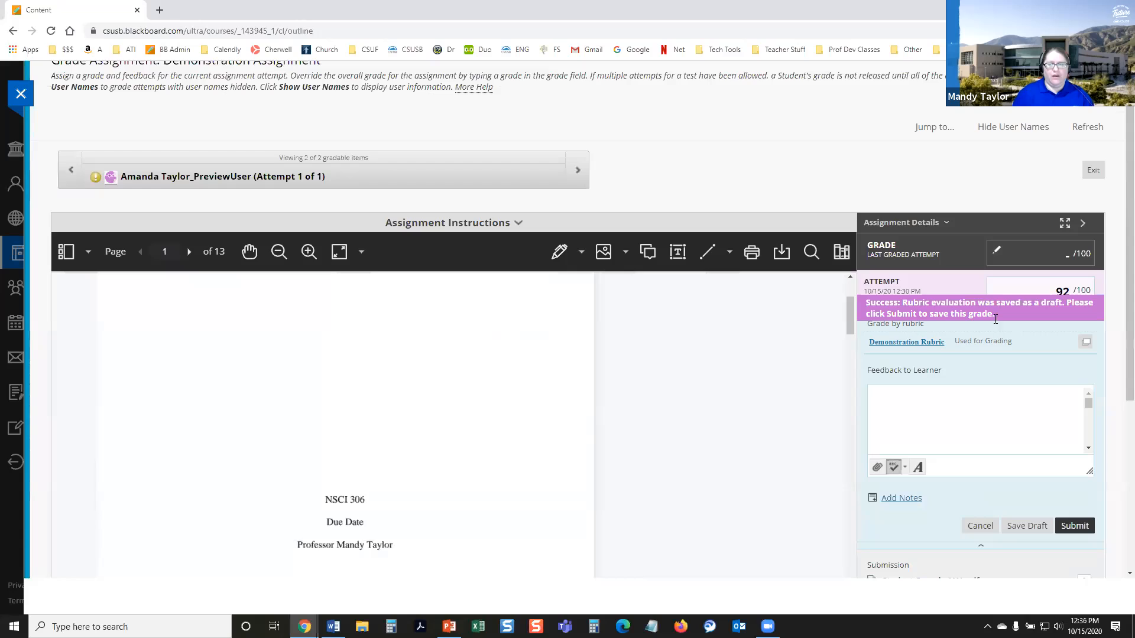
Step: Enter "See rubric for feedback." as feedback to the learner and submit the attempt's grade
left_click(993, 291)
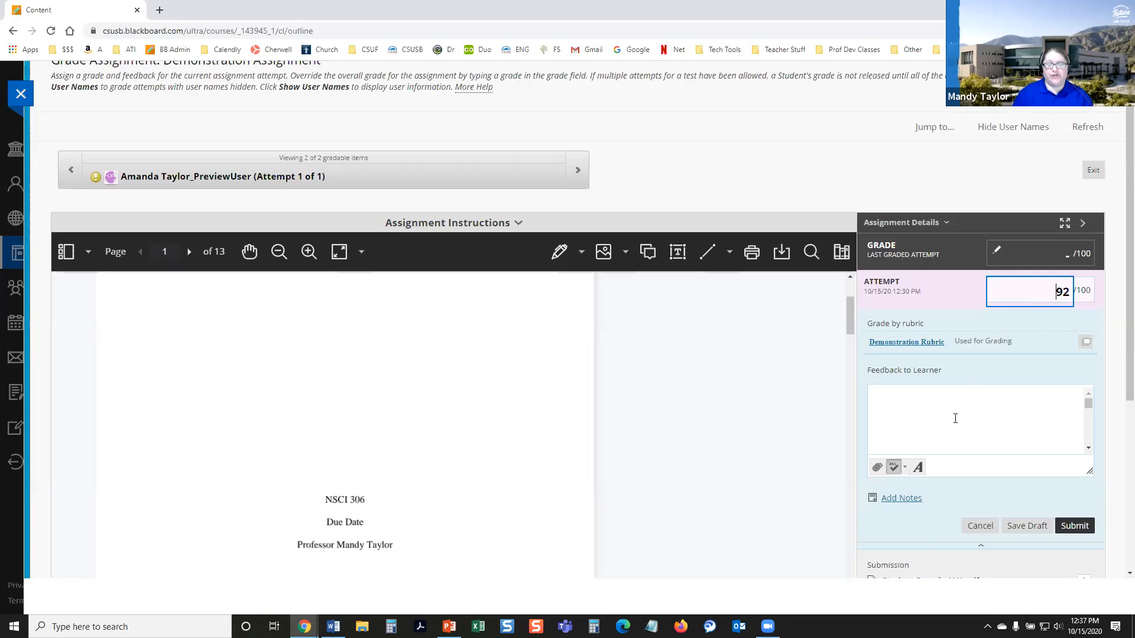
left_click(955, 419)
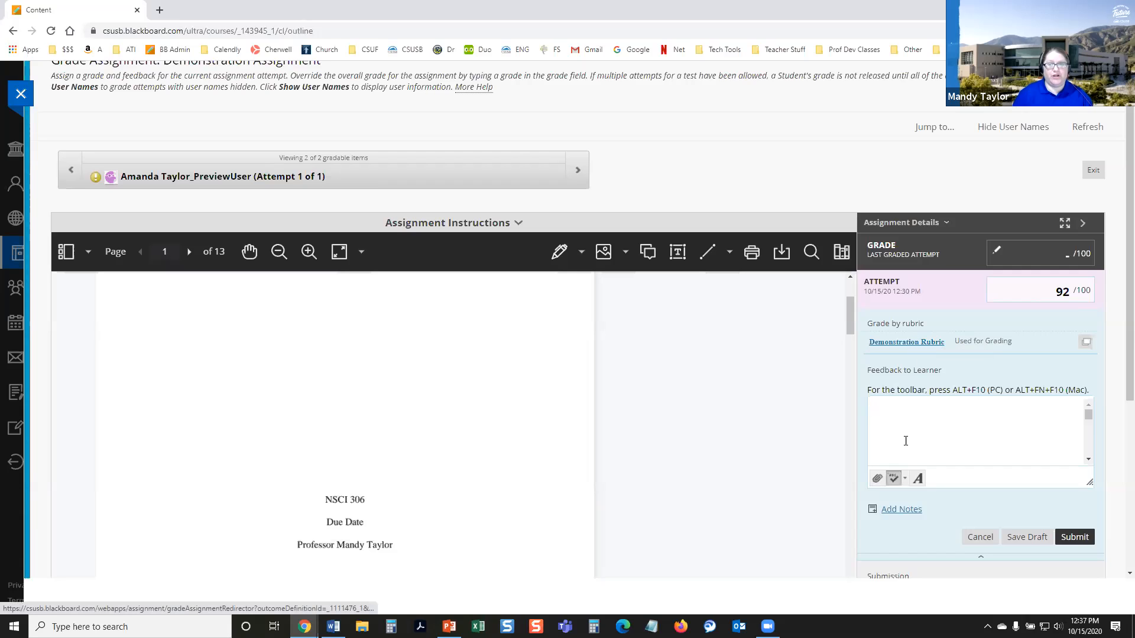
type("See rubric for feedback.")
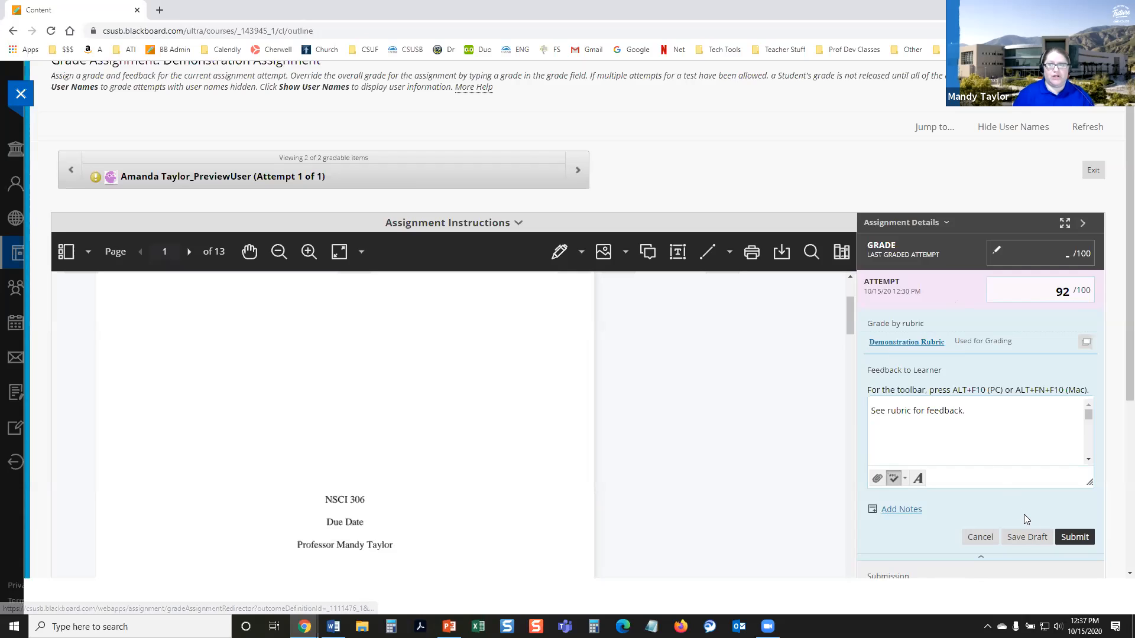
left_click(1074, 537)
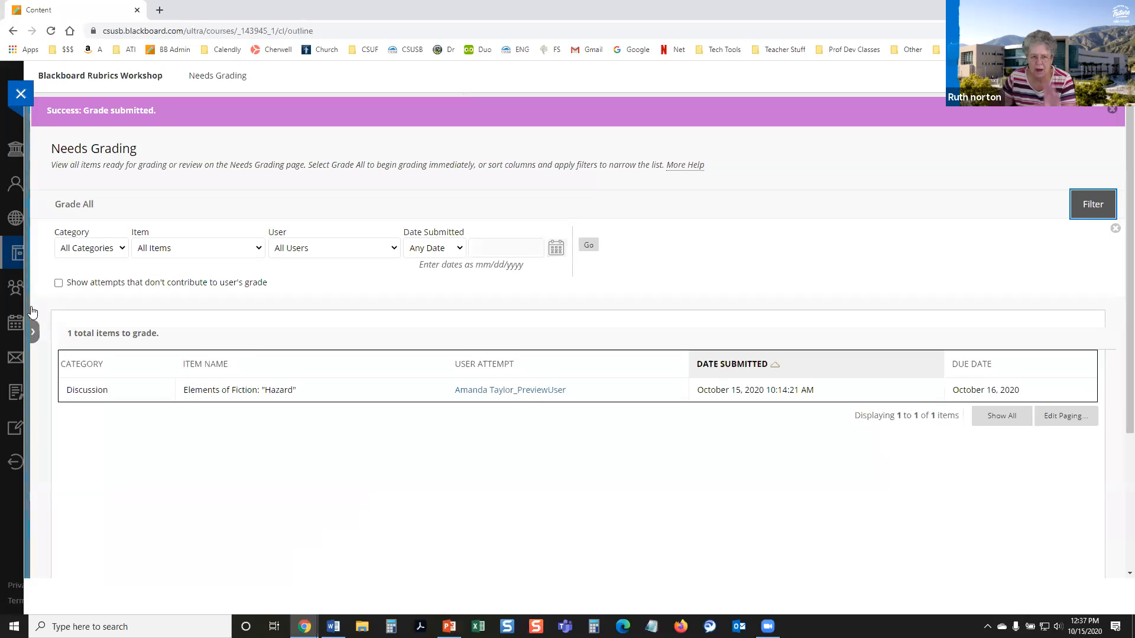
Step: Go to the Full Grade Center and look through its assignment columns
left_click(29, 325)
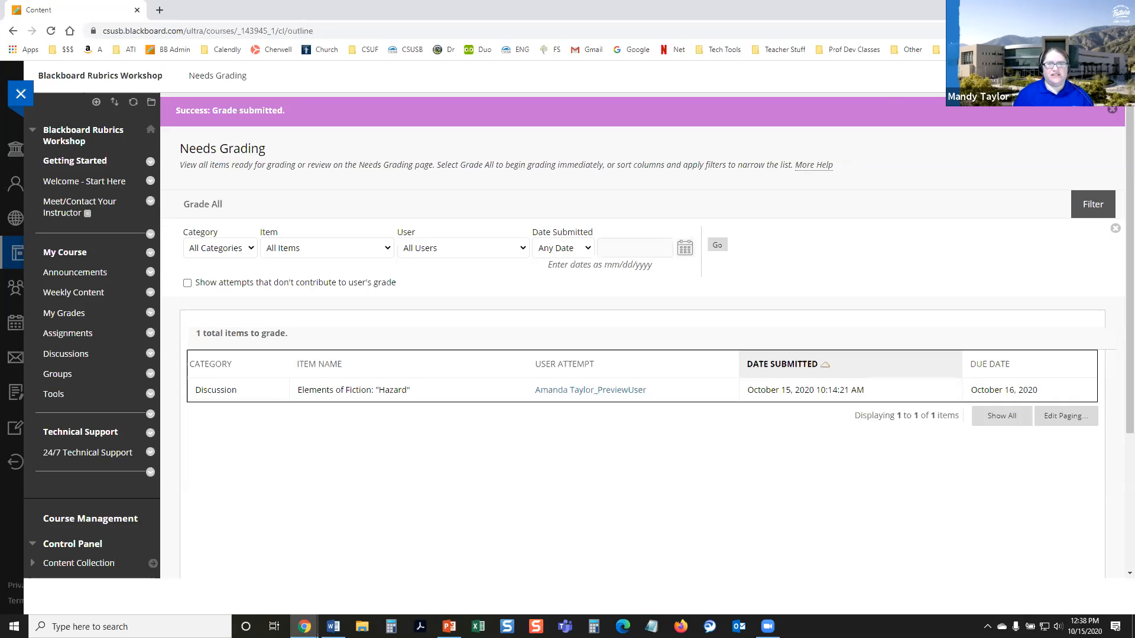
scroll(285, 336, "down", 3)
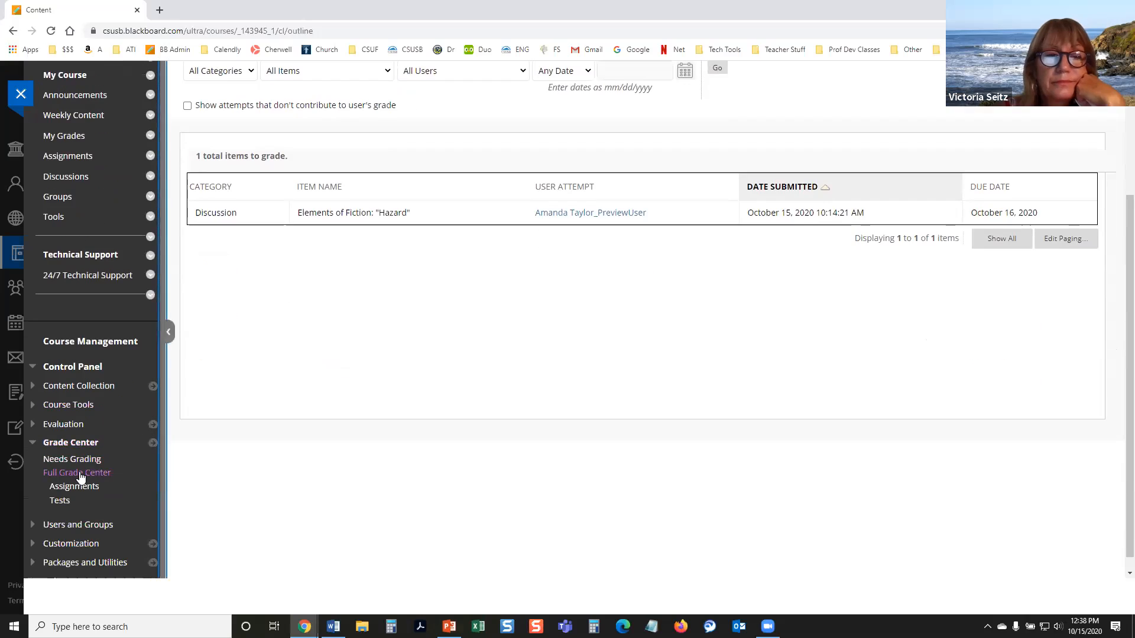
left_click(80, 472)
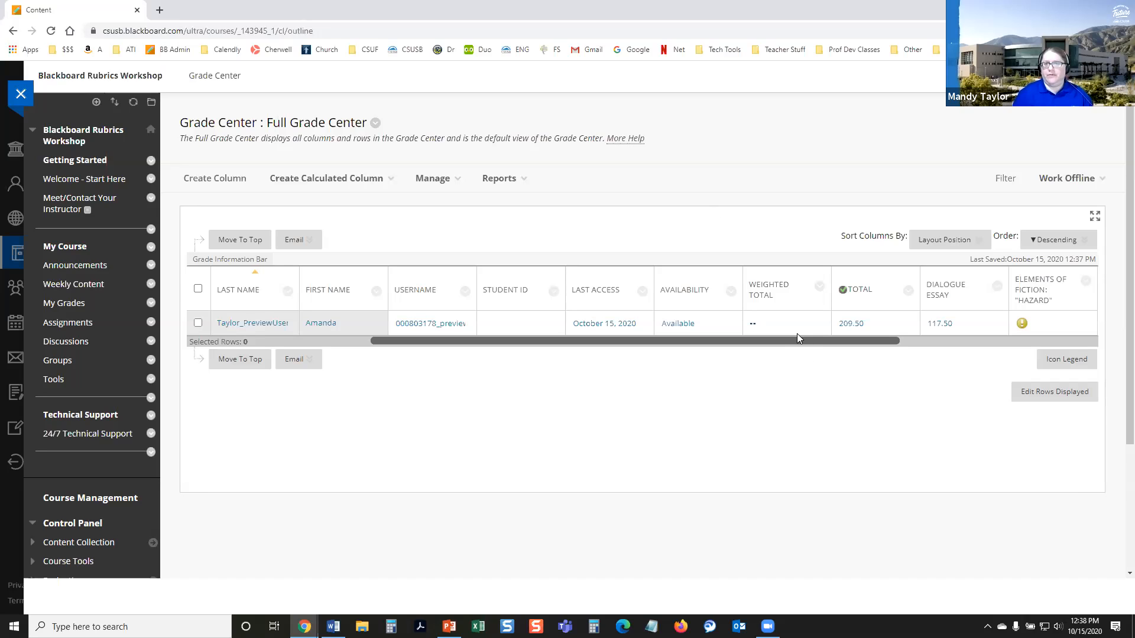
left_click_drag(882, 340, 993, 348)
left_click(1035, 340)
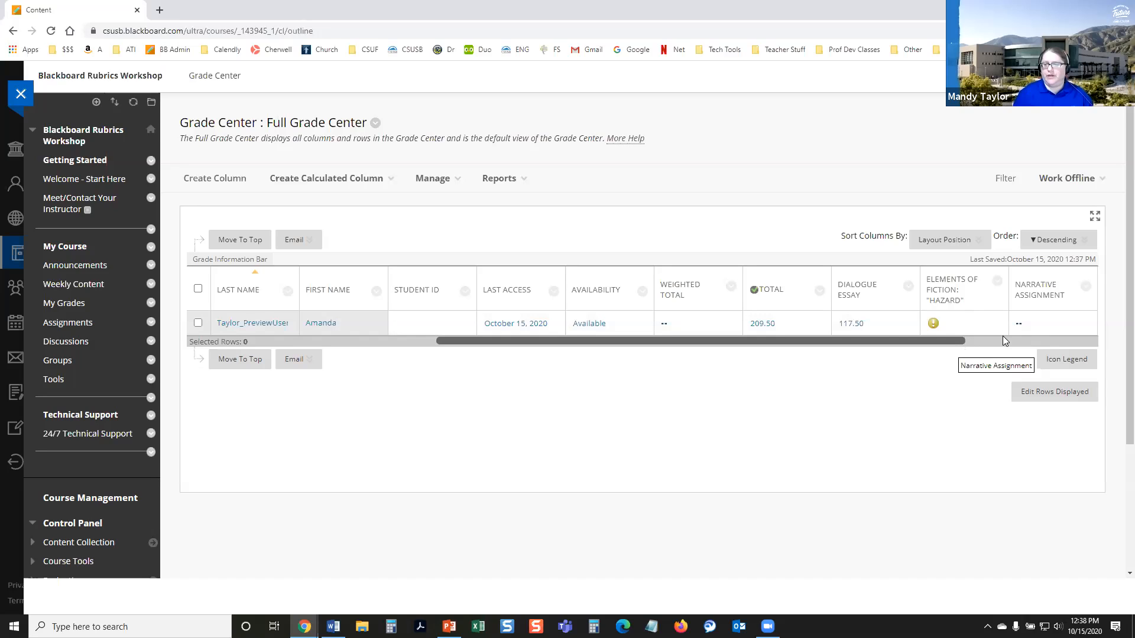
left_click(1003, 340)
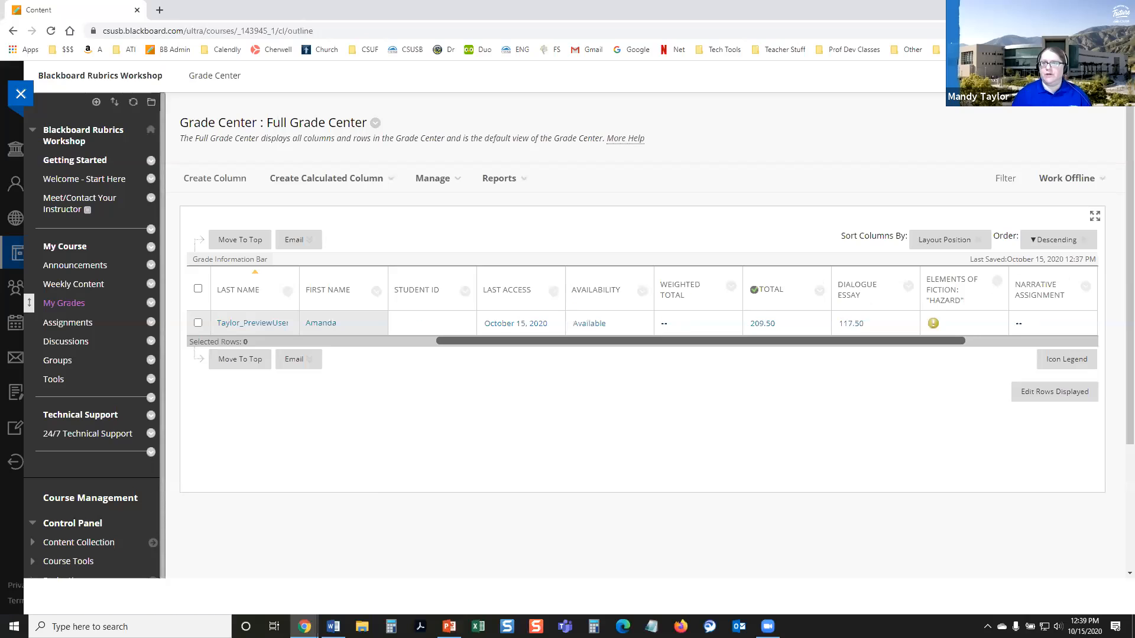
Step: Enter student preview, go to My Grades, and read the instructor feedback on the Demonstration Assignment
left_click(1005, 76)
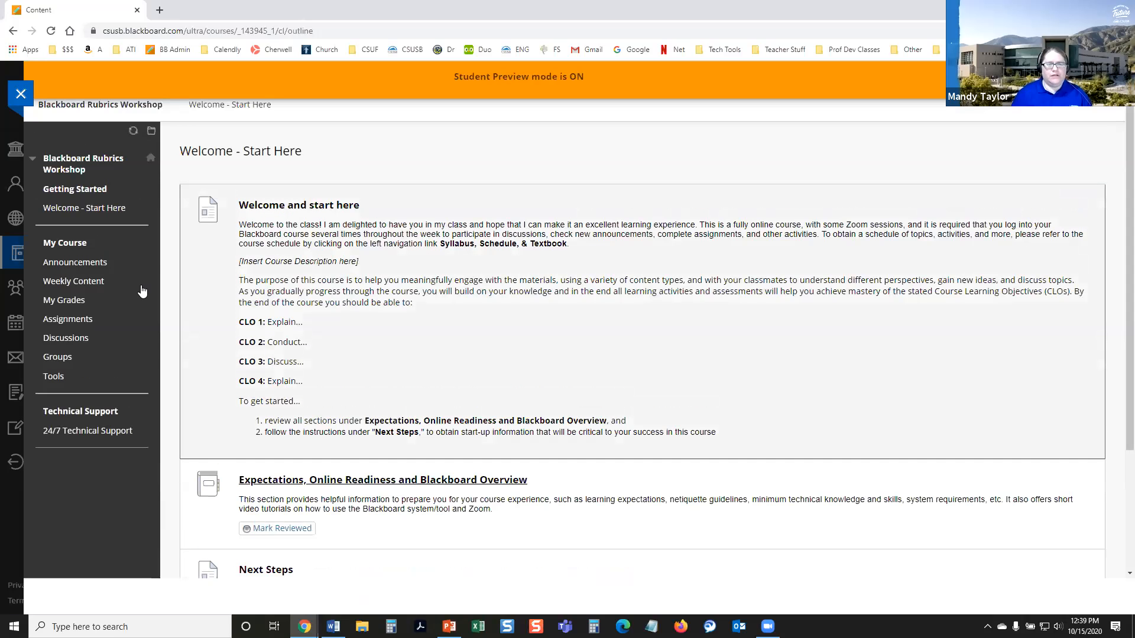
left_click(69, 302)
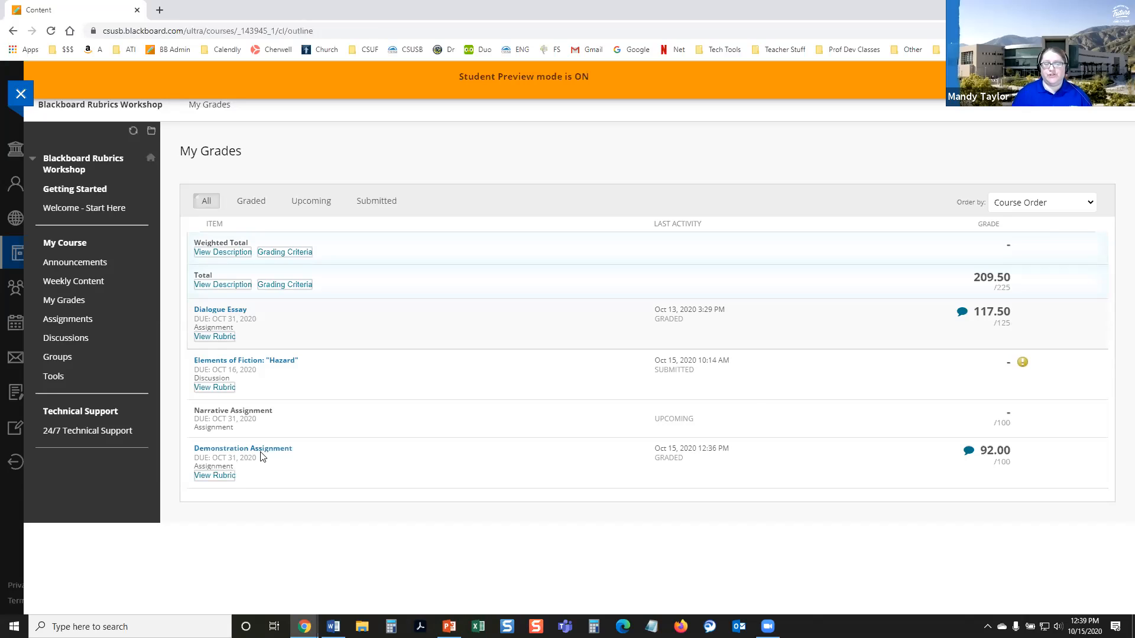
left_click(968, 453)
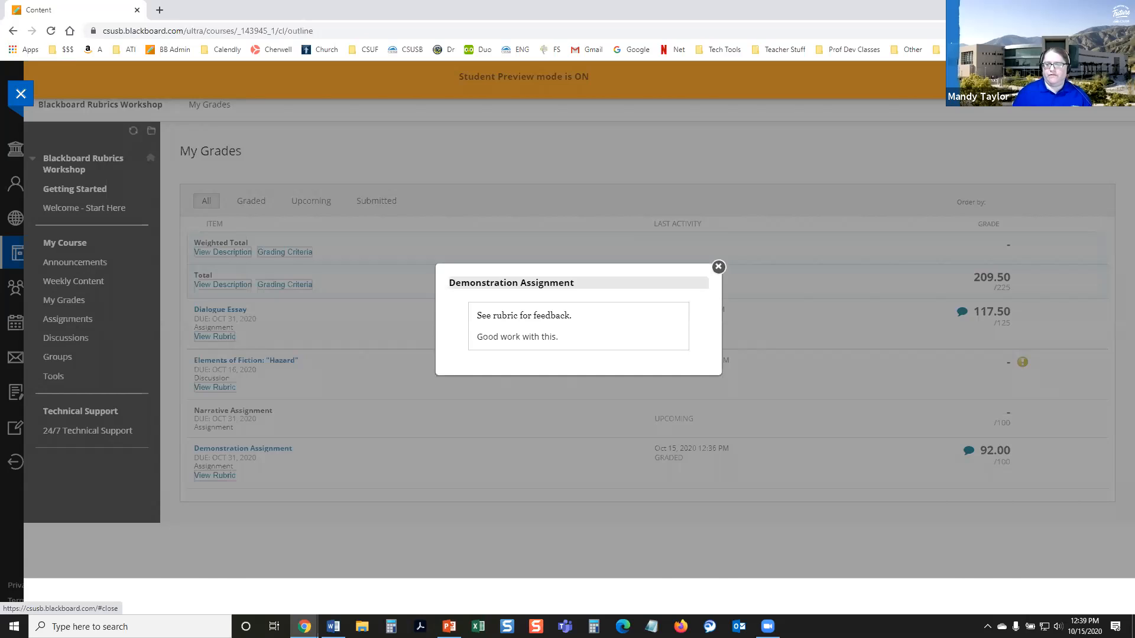
left_click(719, 266)
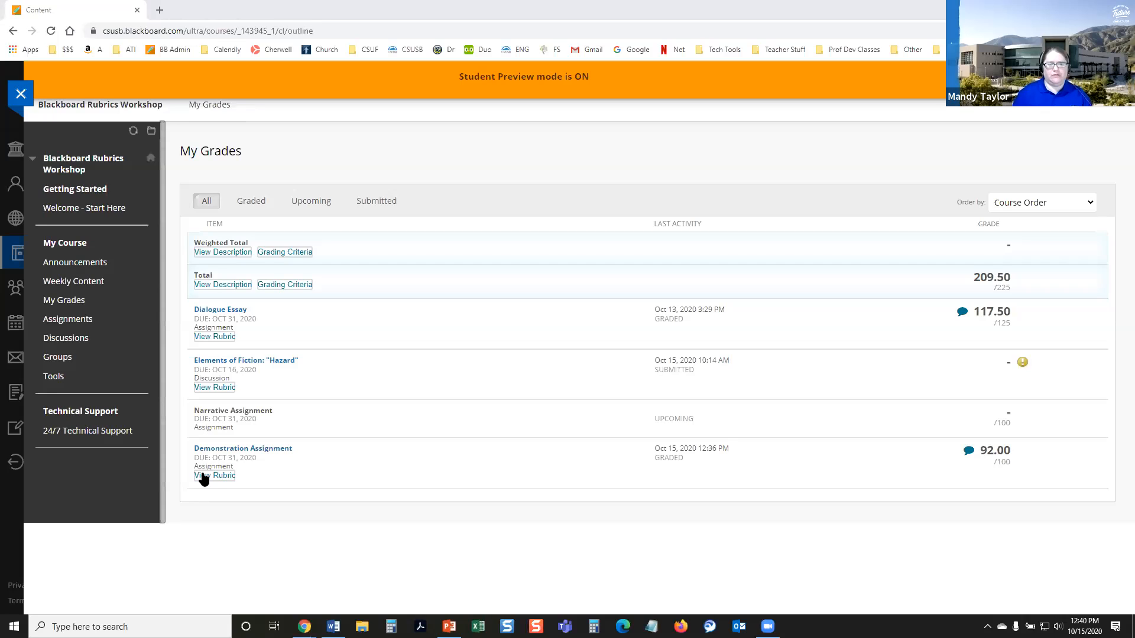
Step: View the graded rubric for the Demonstration Assignment, examining each criterion's rating, the total, and the feedback
left_click(301, 516)
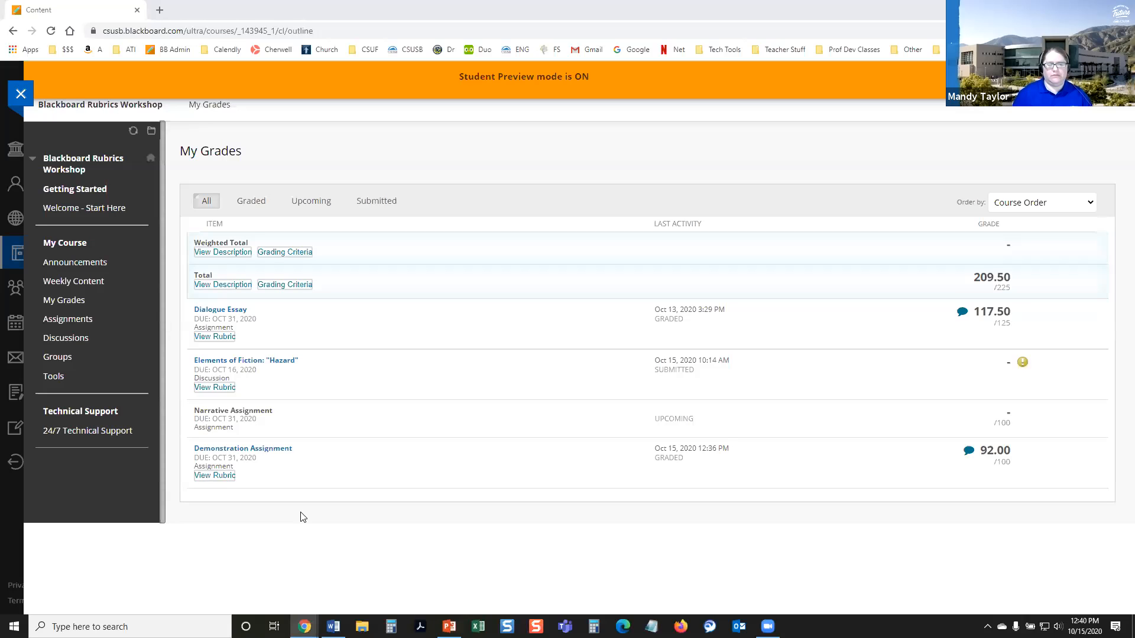
left_click(217, 477)
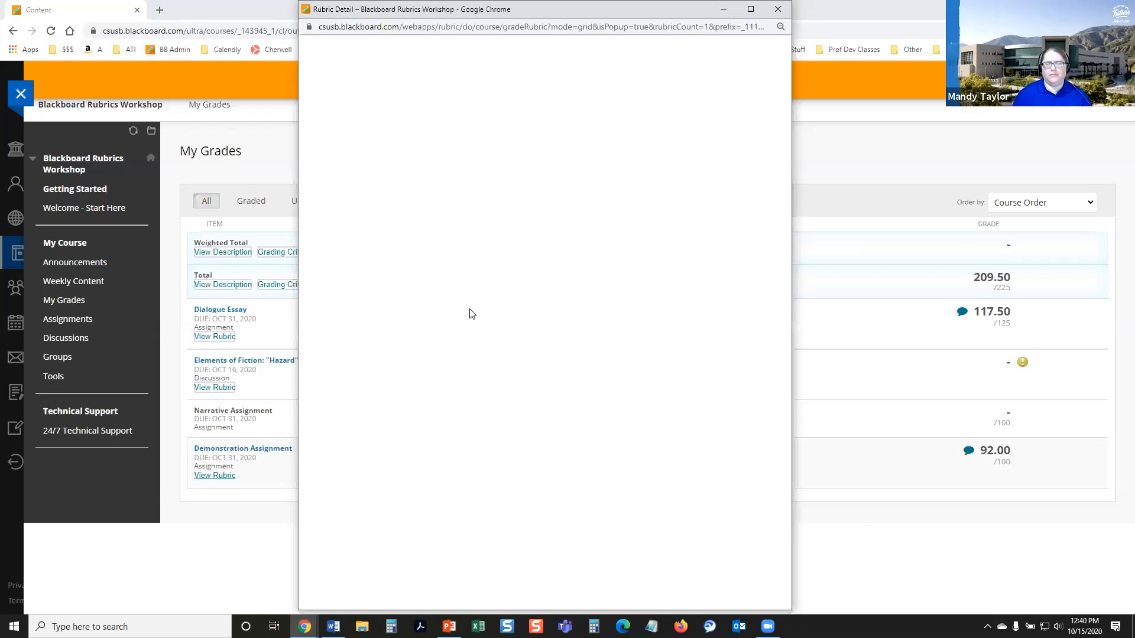
left_click_drag(467, 171, 640, 116)
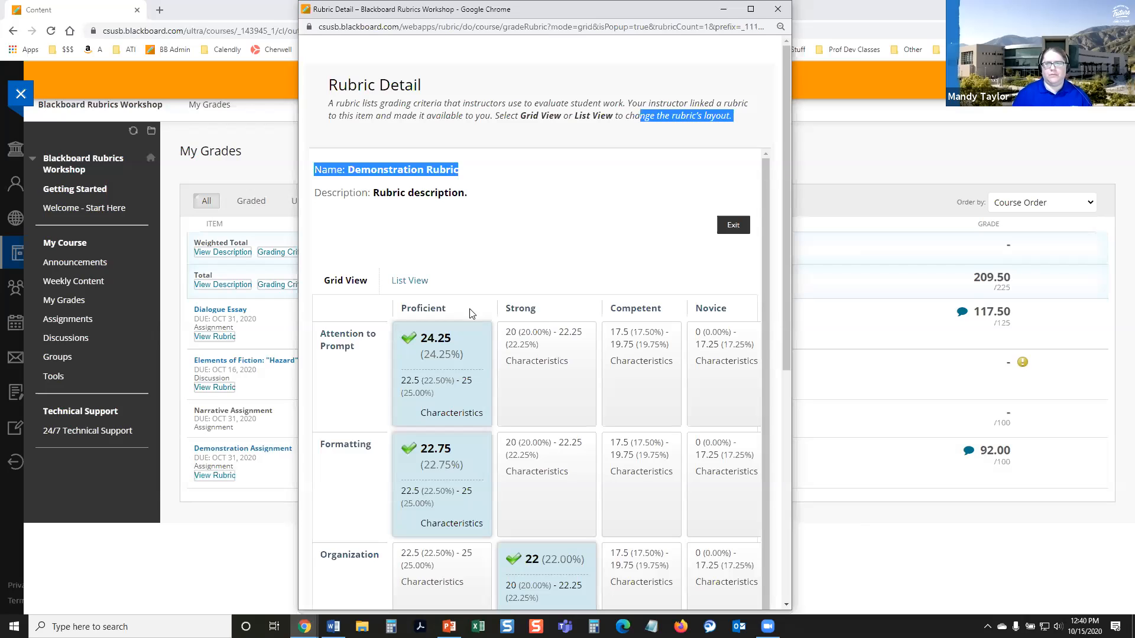
left_click_drag(733, 104, 763, 109)
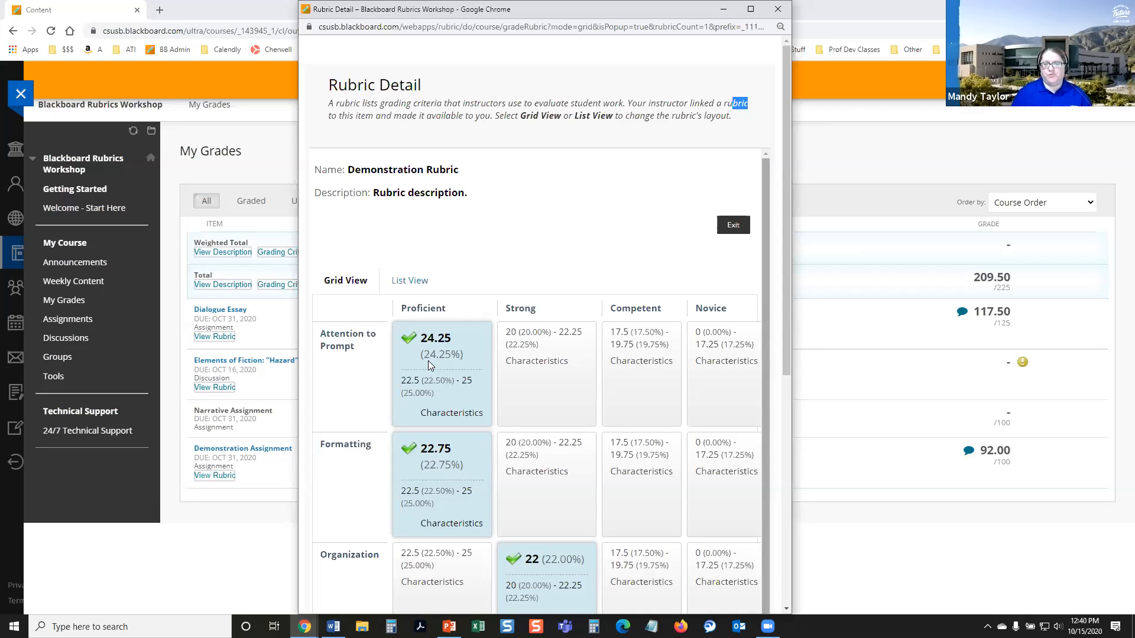
scroll(435, 366, "down", 1)
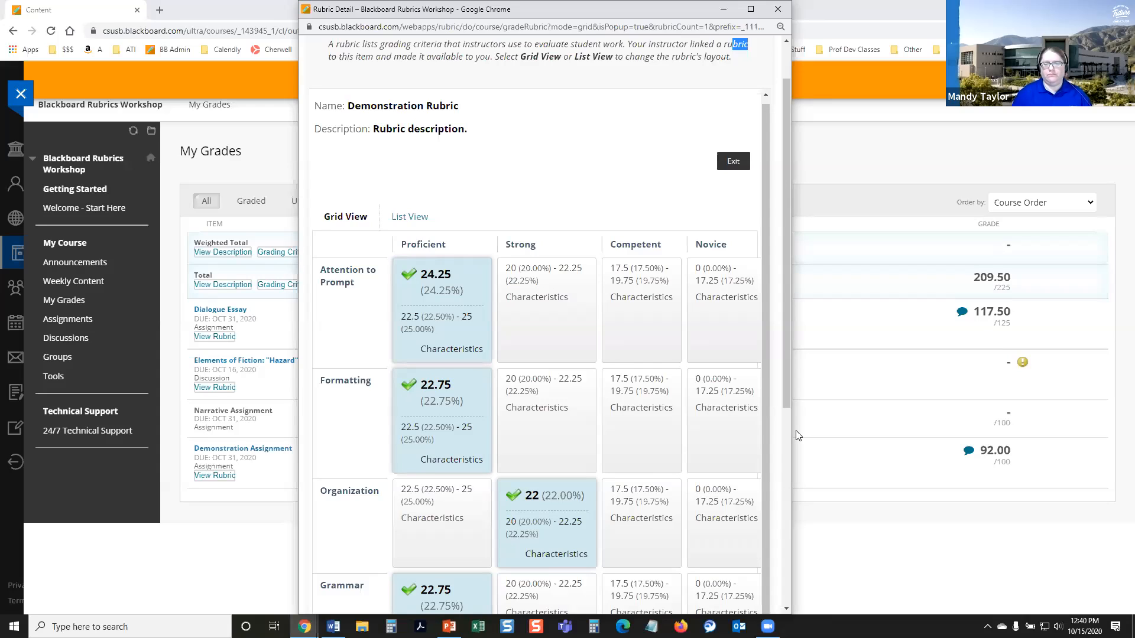
scroll(759, 280, "down", 2)
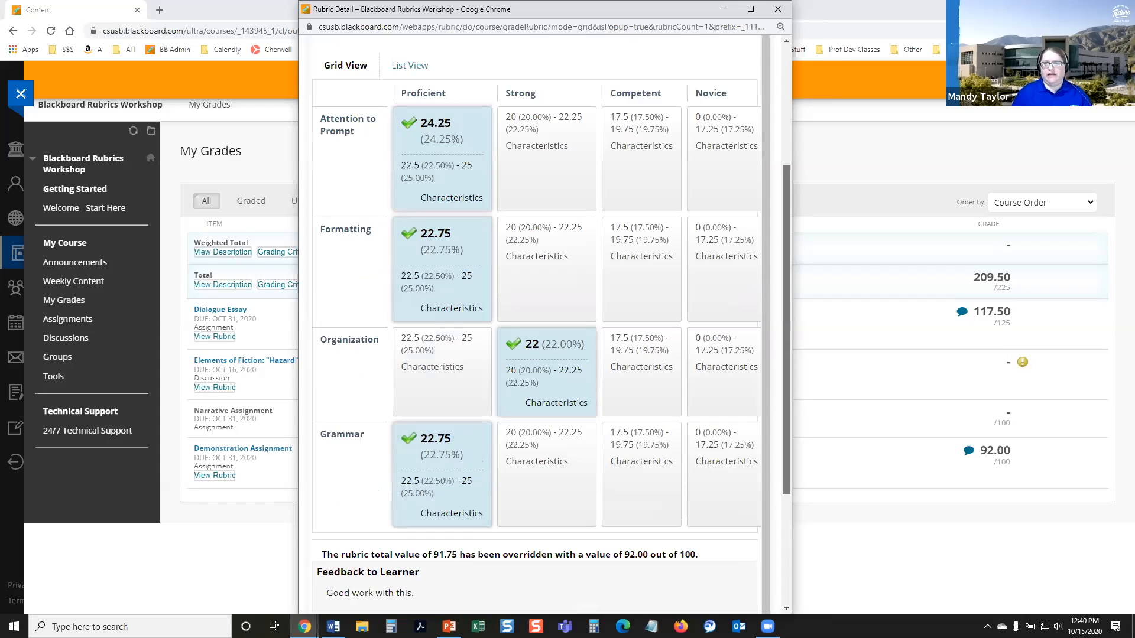
scroll(759, 281, "down", 2)
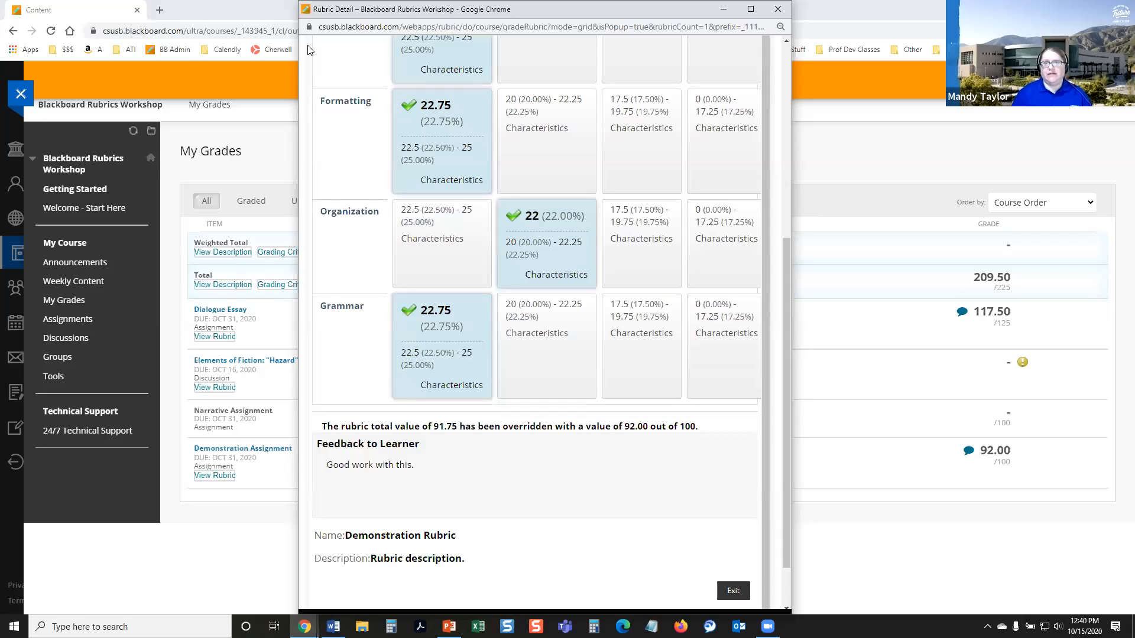
Step: Enlarge the rubric detail window to full screen, review the whole grid and feedback, and close it
key("ctrl+w")
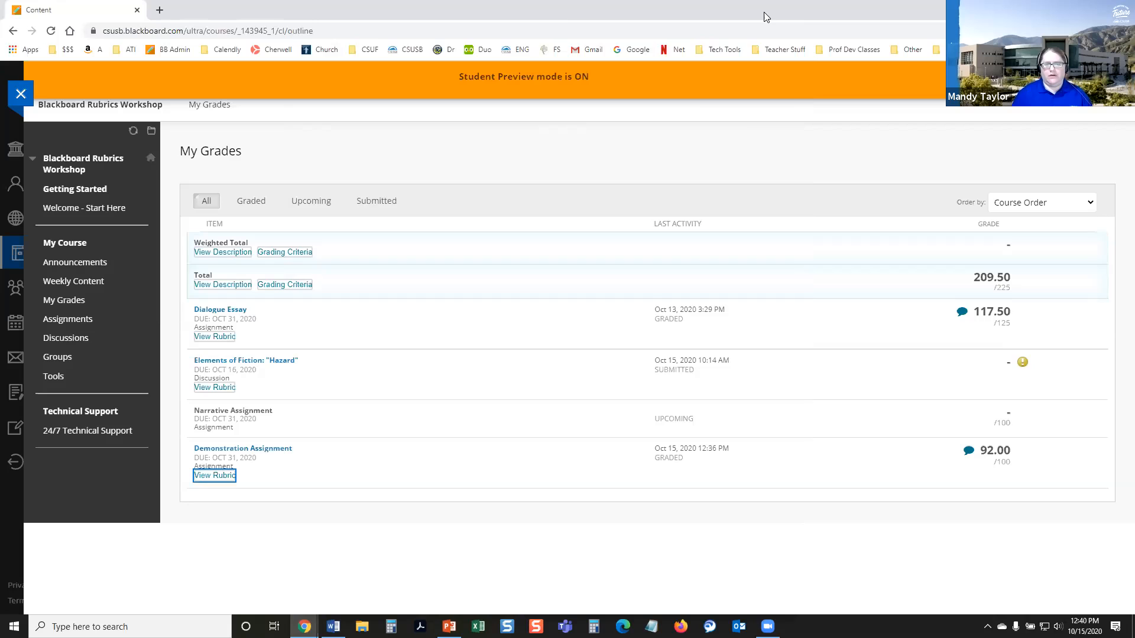
key("alt+Tab")
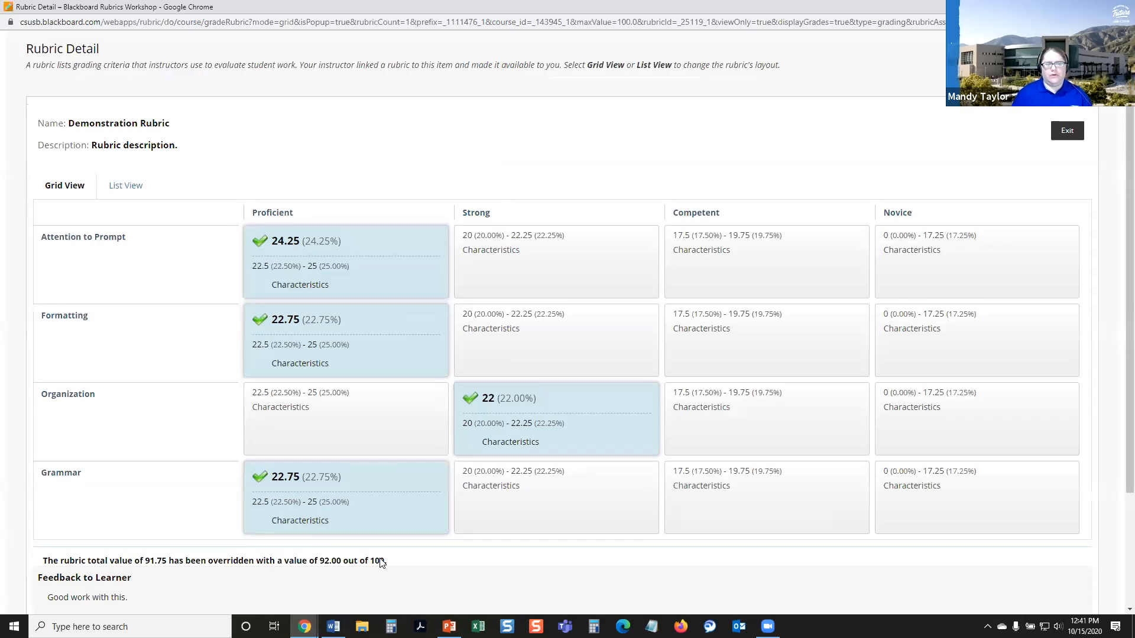
scroll(306, 529, "down", 2)
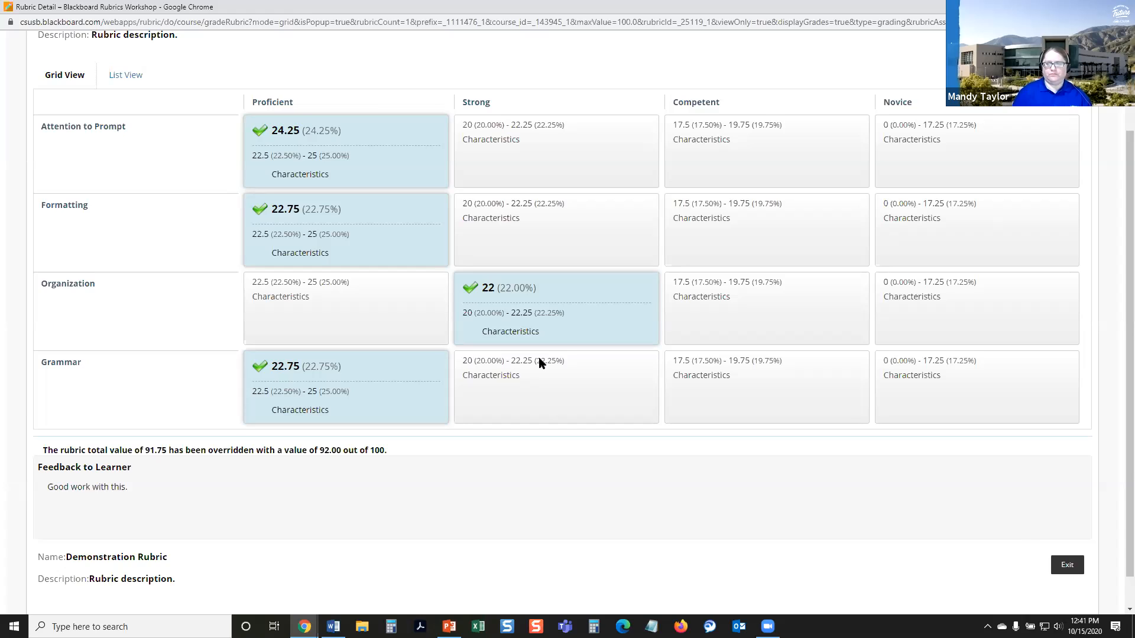
left_click(1120, 7)
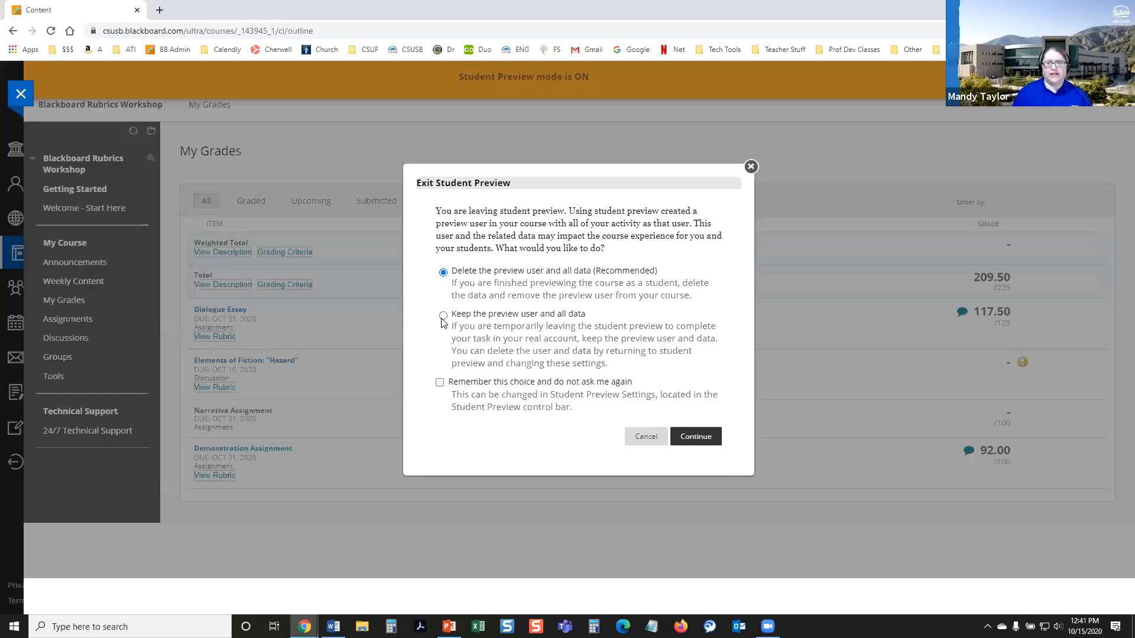
Step: Exit student preview, keeping the preview user and all data
left_click(442, 317)
left_click(686, 434)
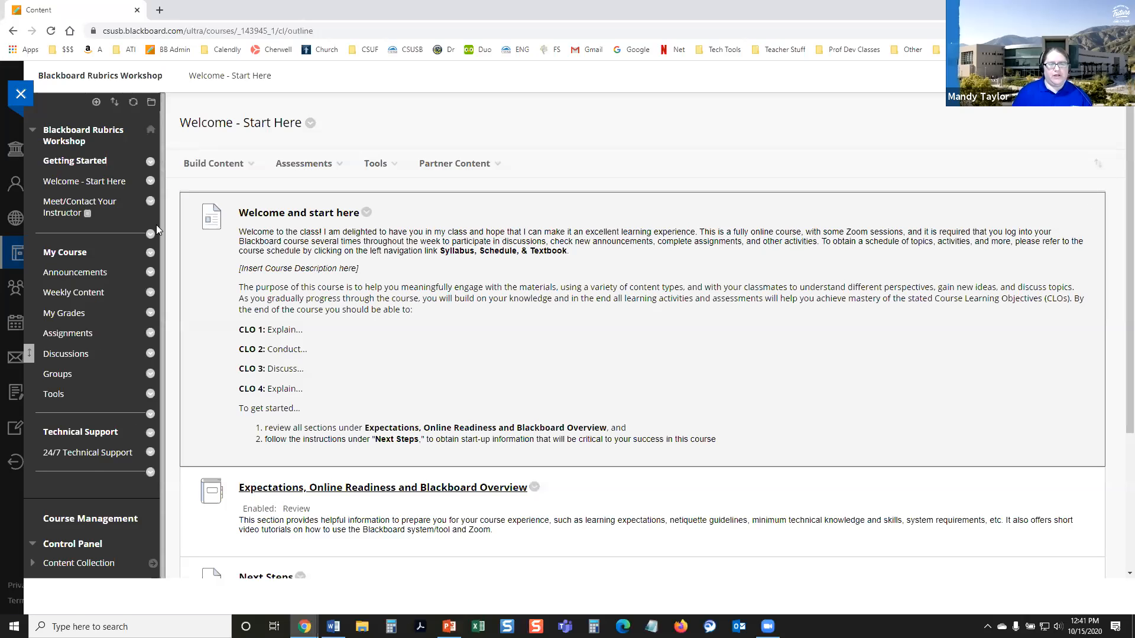
Step: Expand the Course Tools in the Control Panel and look through the list of tools
scroll(83, 489, "down", 3)
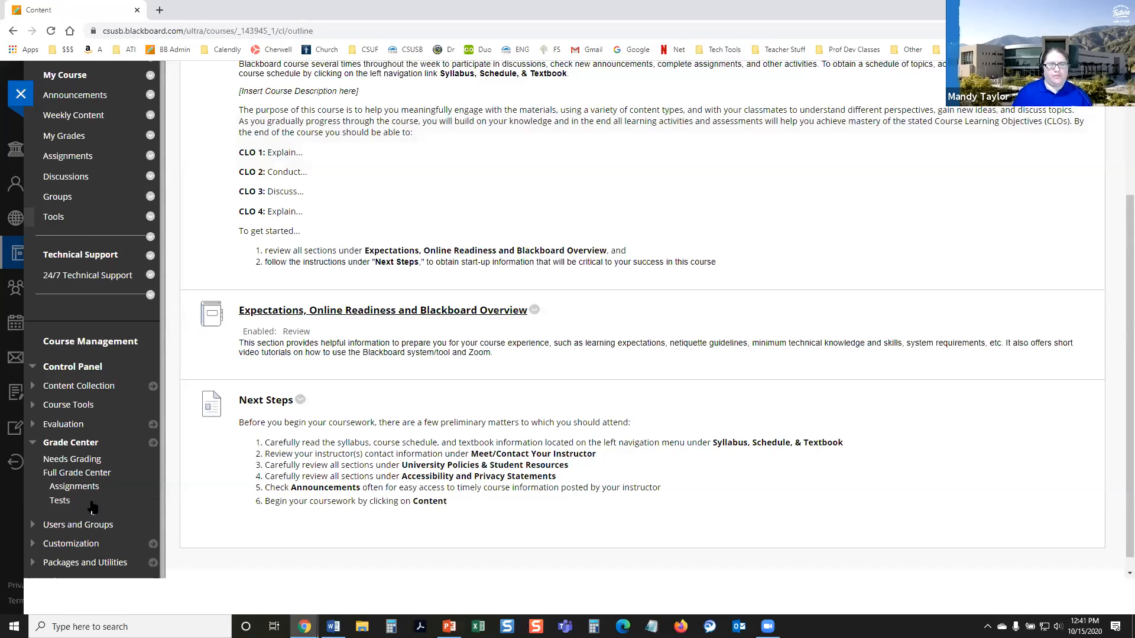
scroll(86, 491, "down", 1)
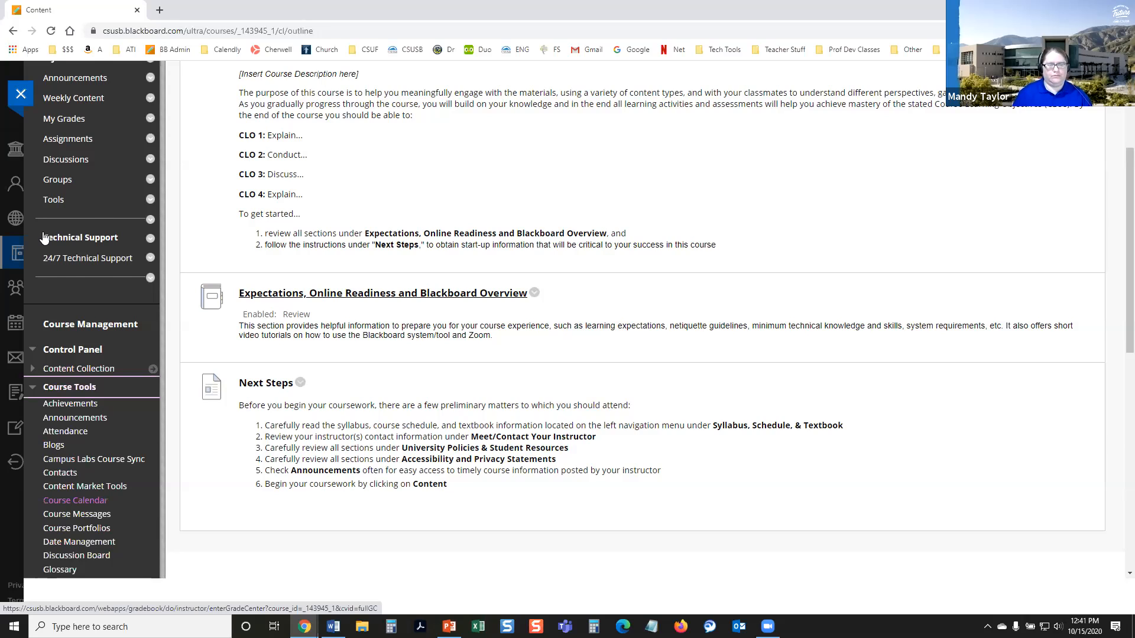
scroll(46, 238, "down", 9)
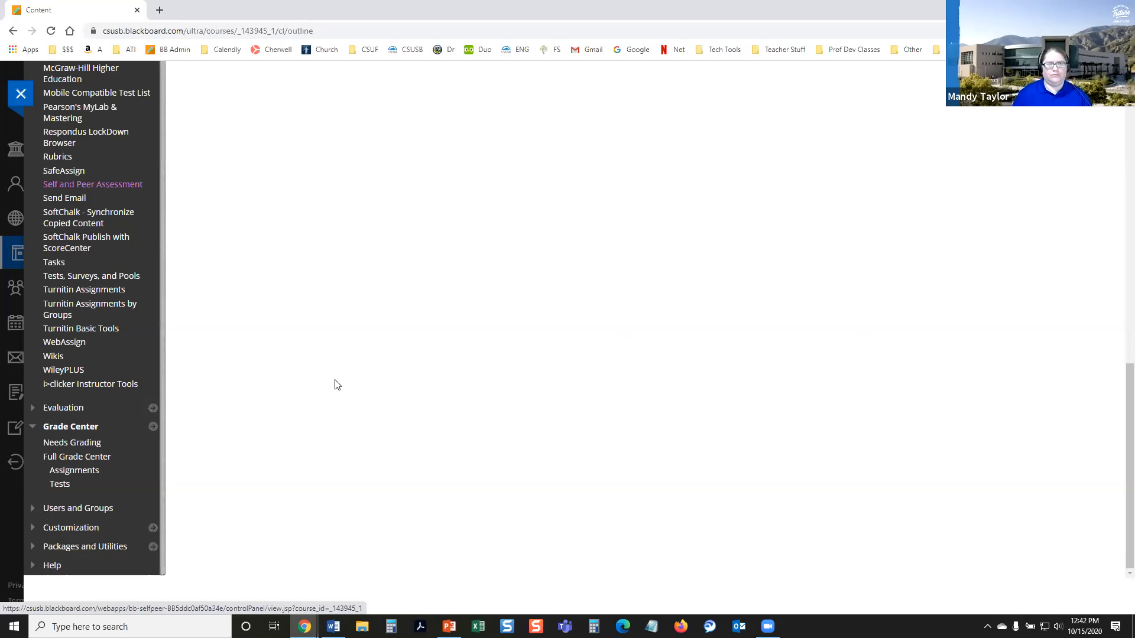
Step: Open the course's Rubrics list and view the Grading Criteria for Writing rubric
left_click(58, 157)
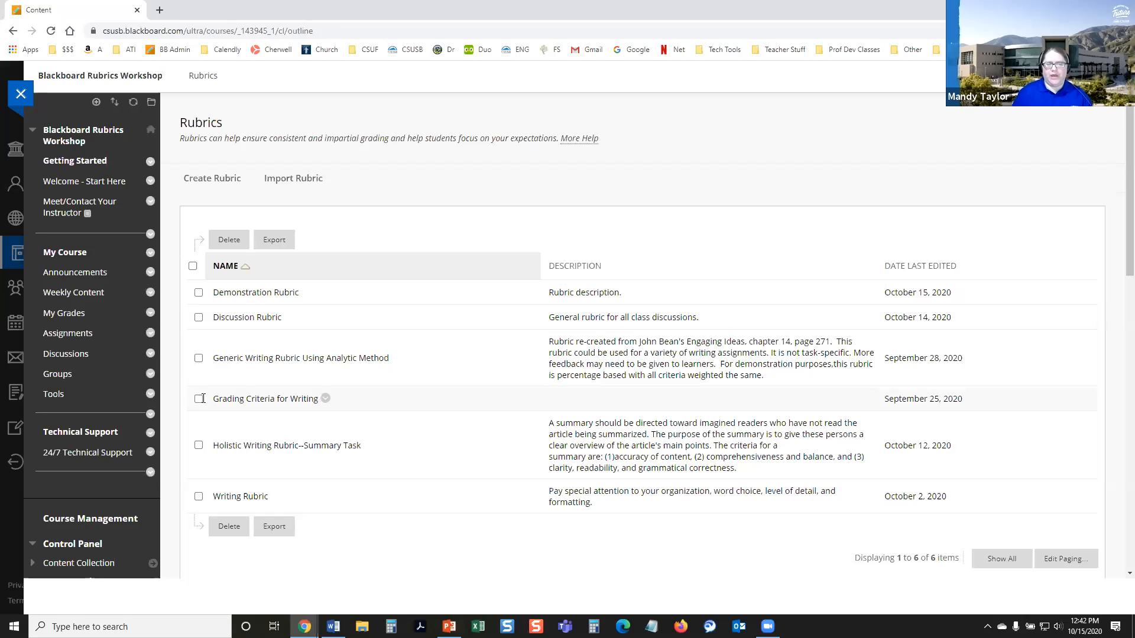
left_click(325, 402)
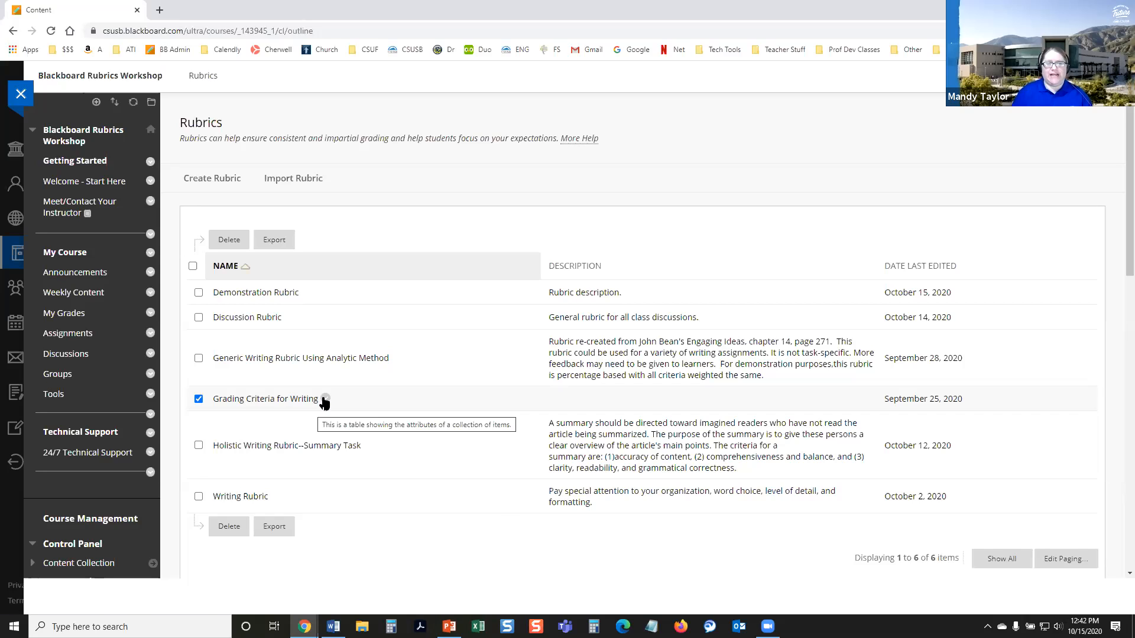
left_click(326, 399)
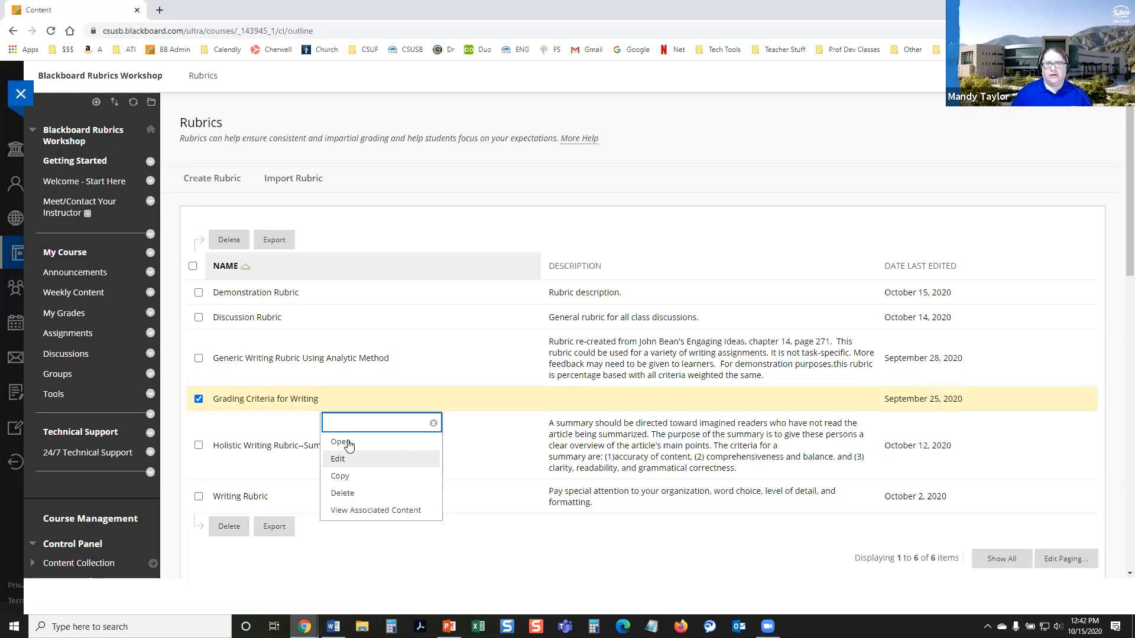
left_click(348, 443)
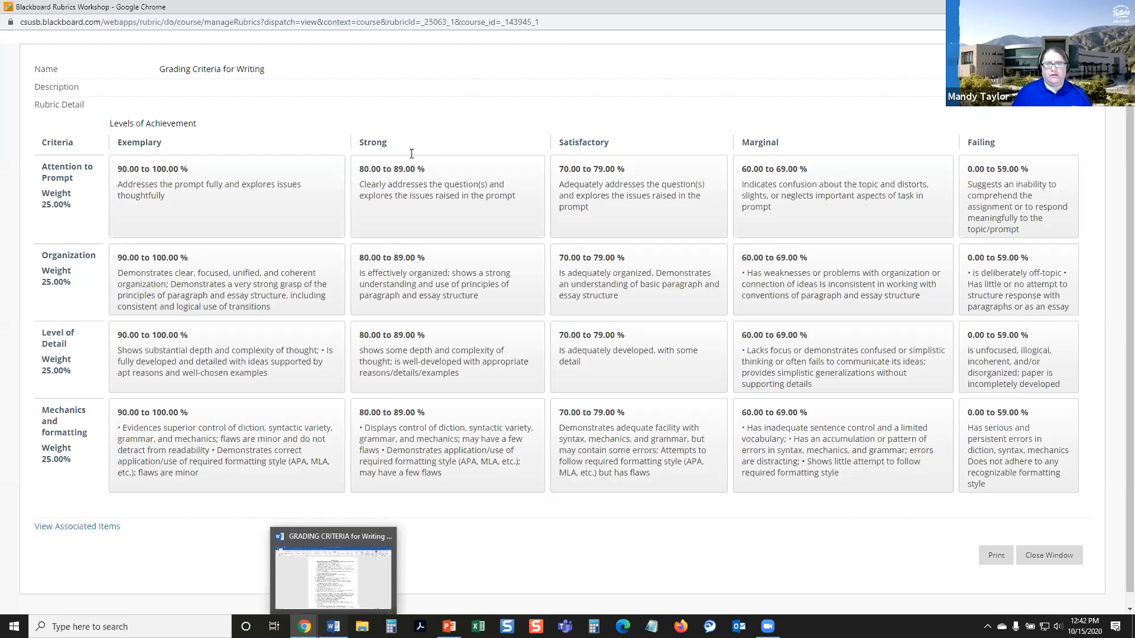
Step: Switch to the GRADING CRITERIA for Writing document in Word and read through the A to F grade descriptions
left_click(354, 556)
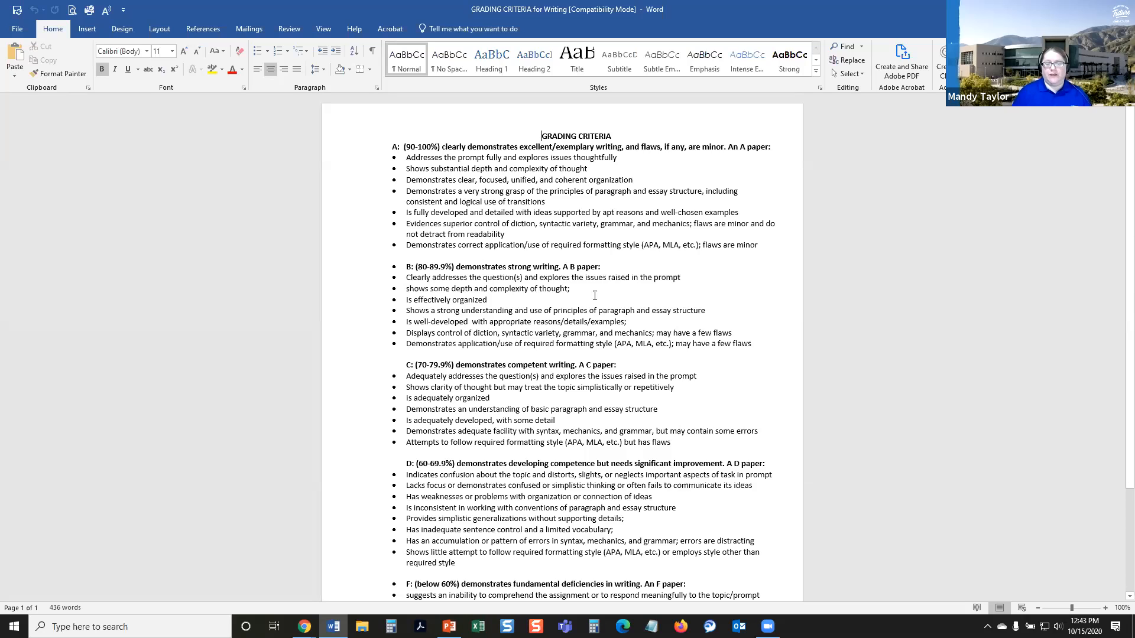
scroll(435, 191, "down", 4)
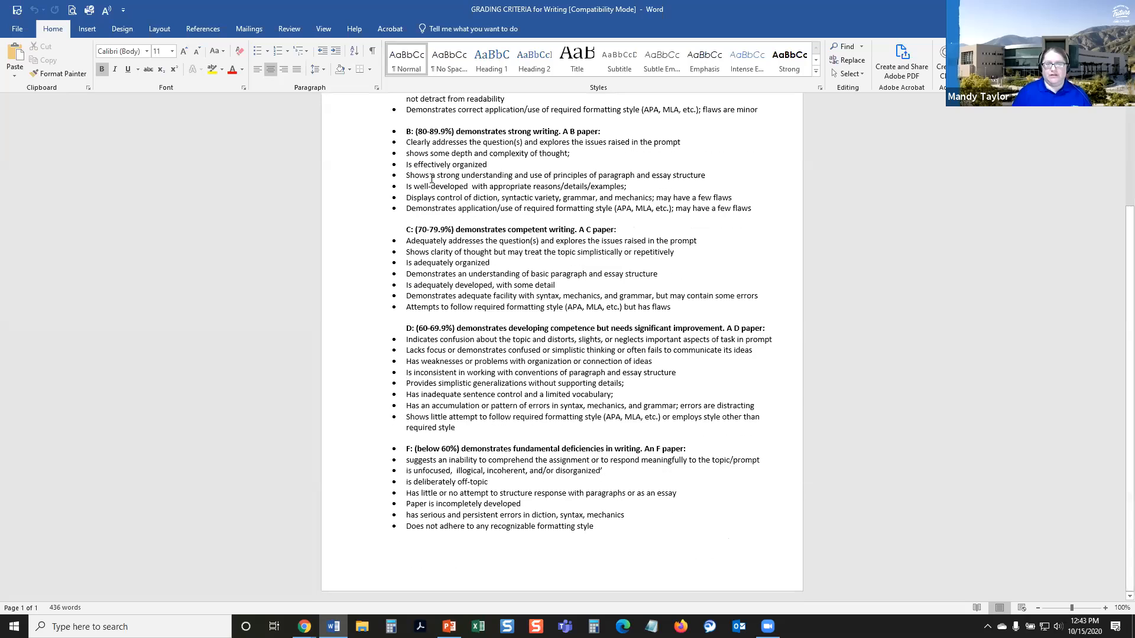
scroll(431, 184, "up", 3)
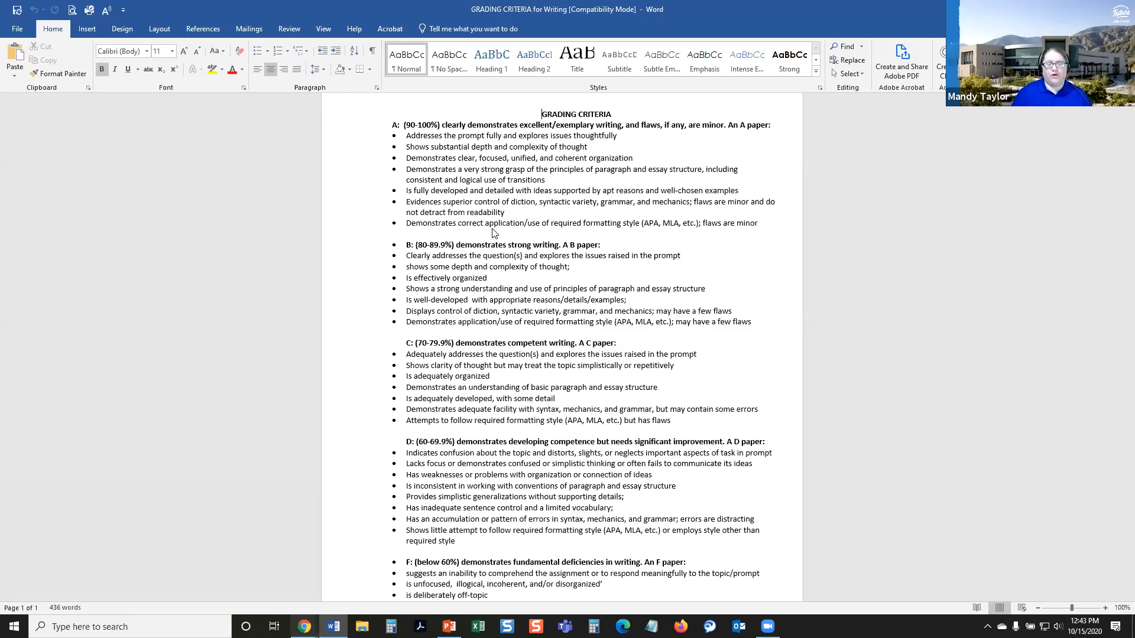
Step: Compare the Blackboard rubric grid with the Word grading criteria once more, and return to the course's Rubrics list
key("alt+Tab")
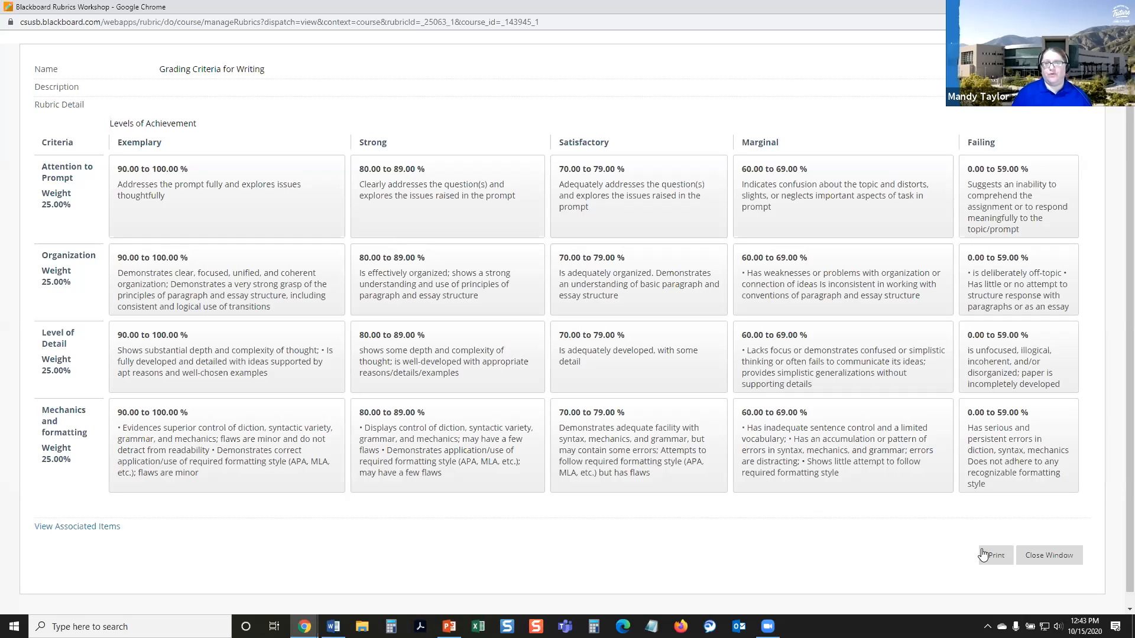
left_click(1049, 557)
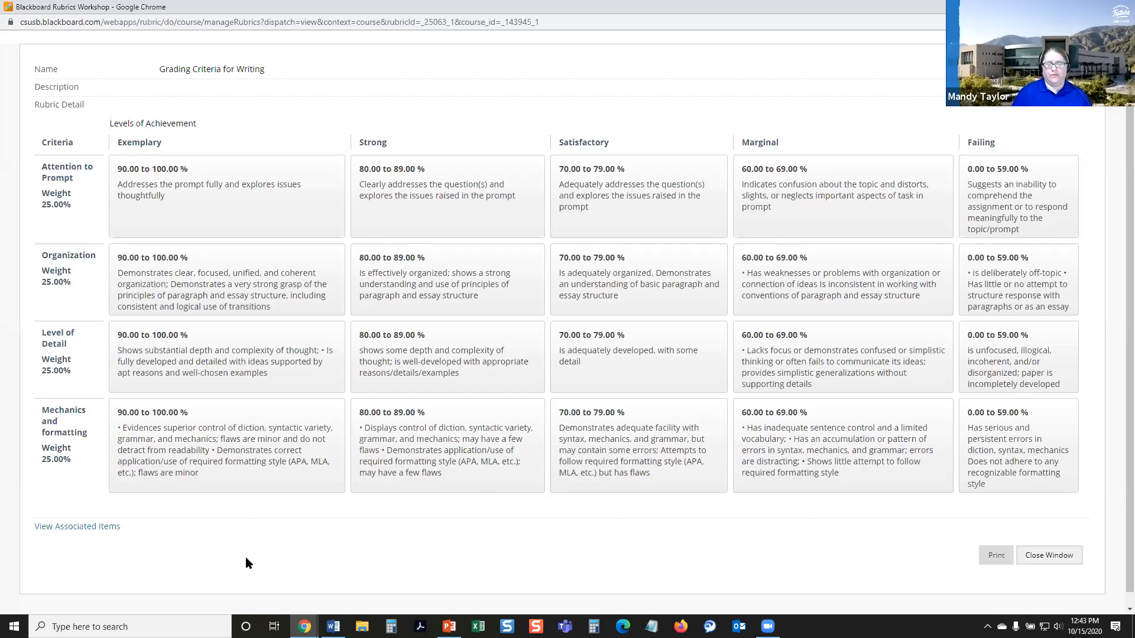
key("alt+Tab")
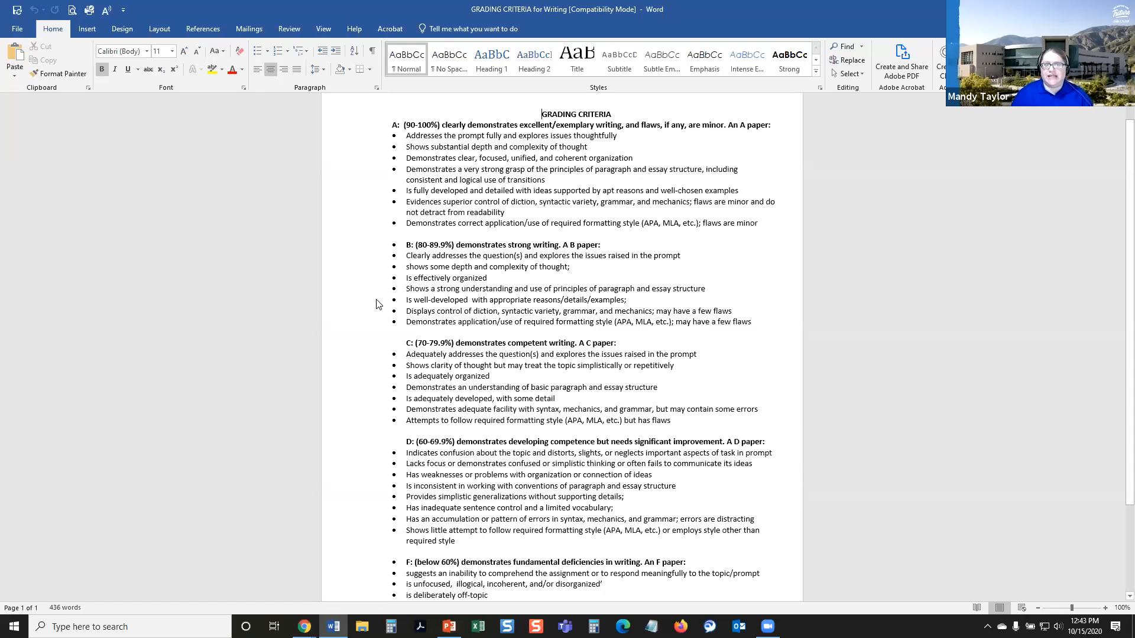
key("alt+Tab")
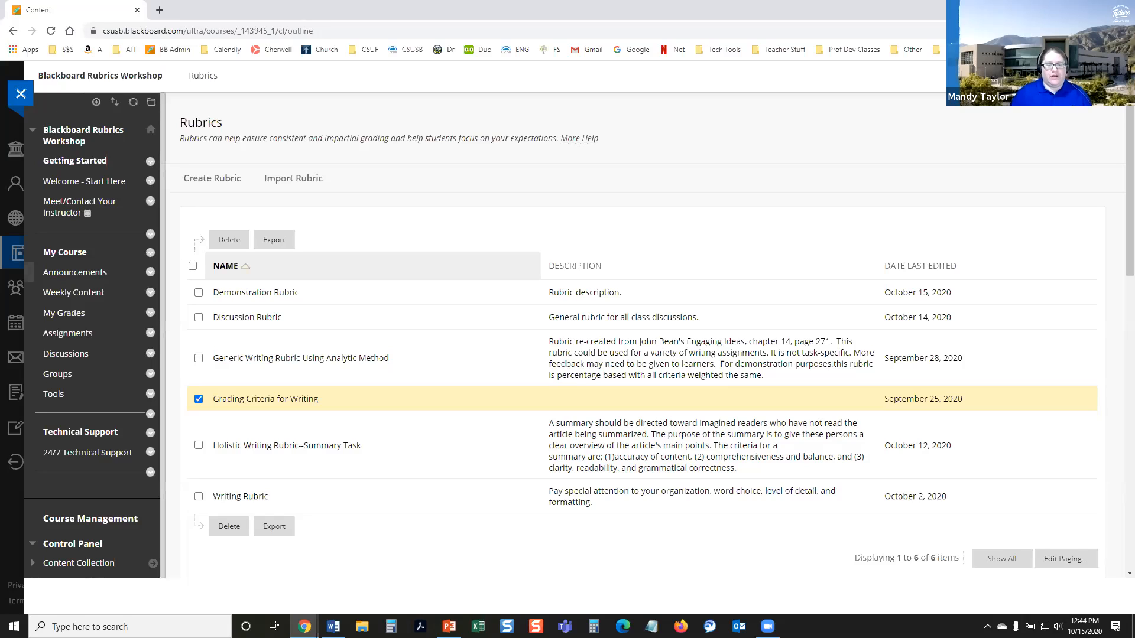
mouse_move(357, 555)
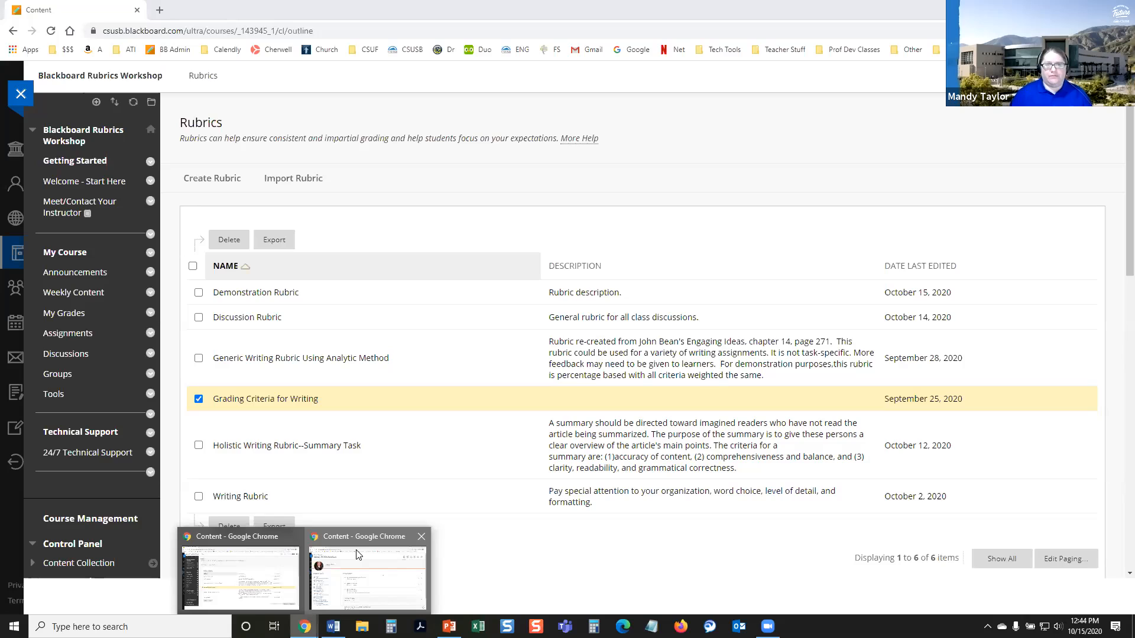
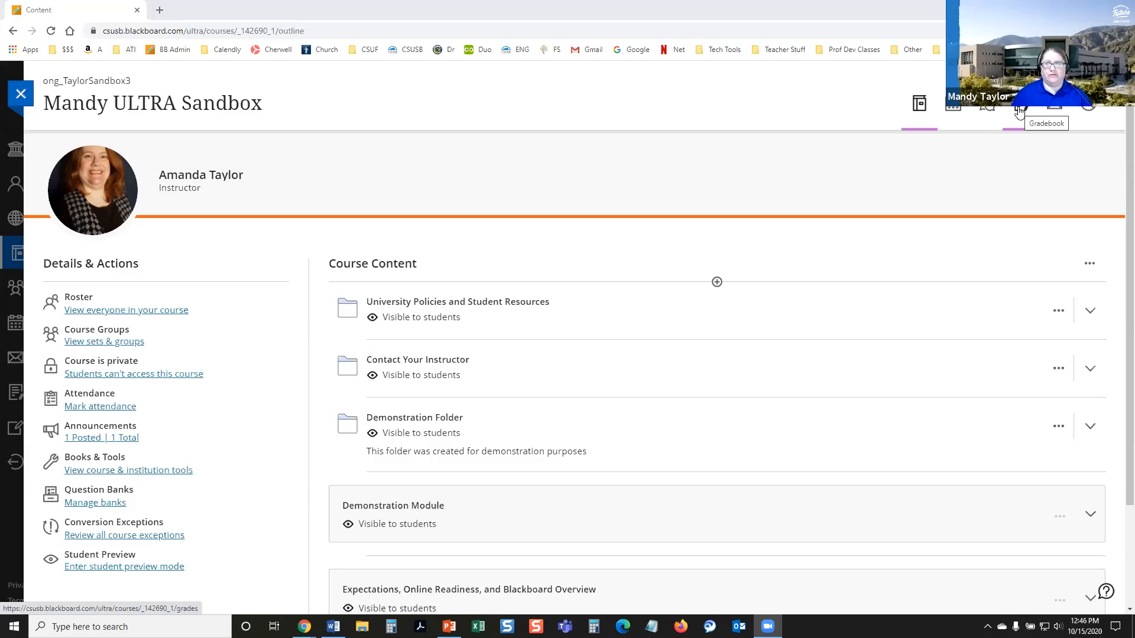
Step: Open the Gradebook of the Mandy ULTRA Sandbox course and bring up its Gradebook Settings
left_click(1018, 111)
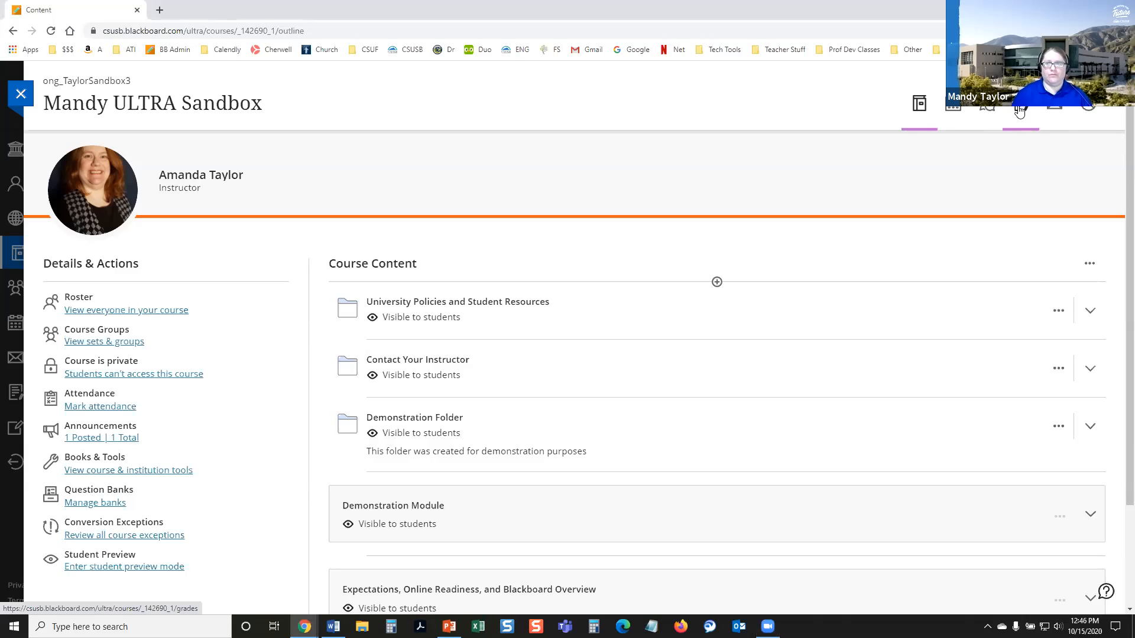
left_click(1019, 110)
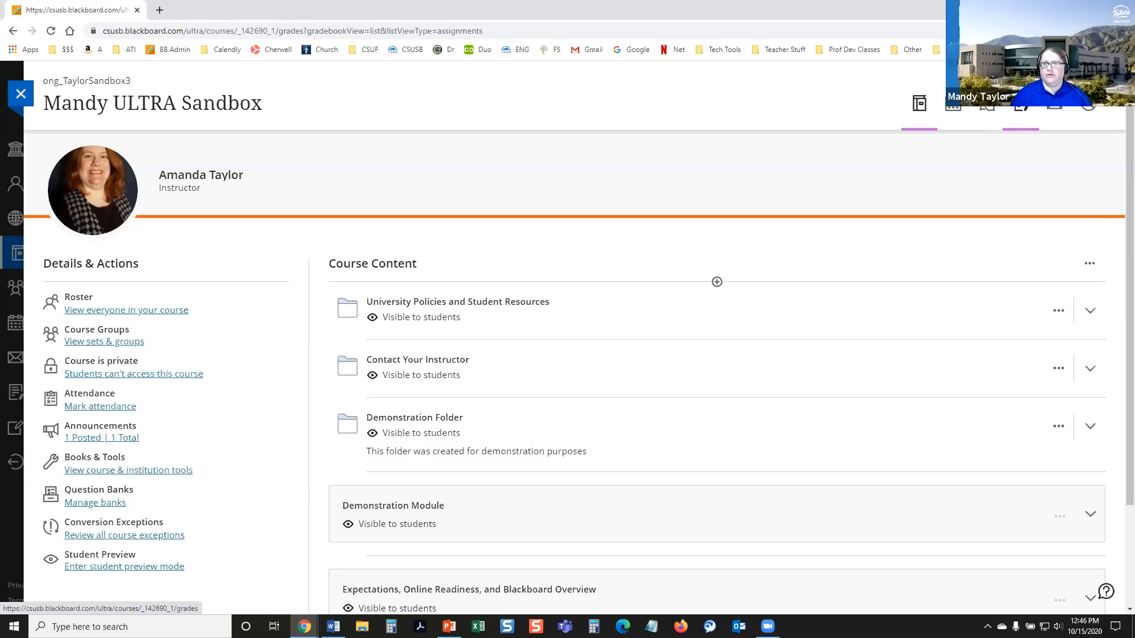
left_click(988, 626)
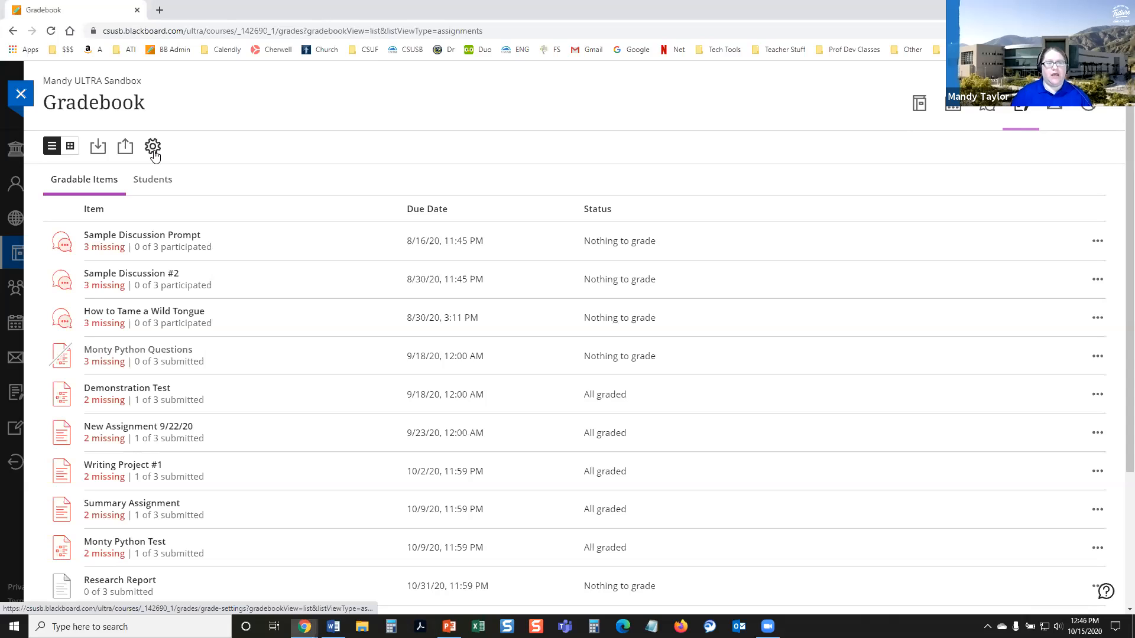
left_click(153, 152)
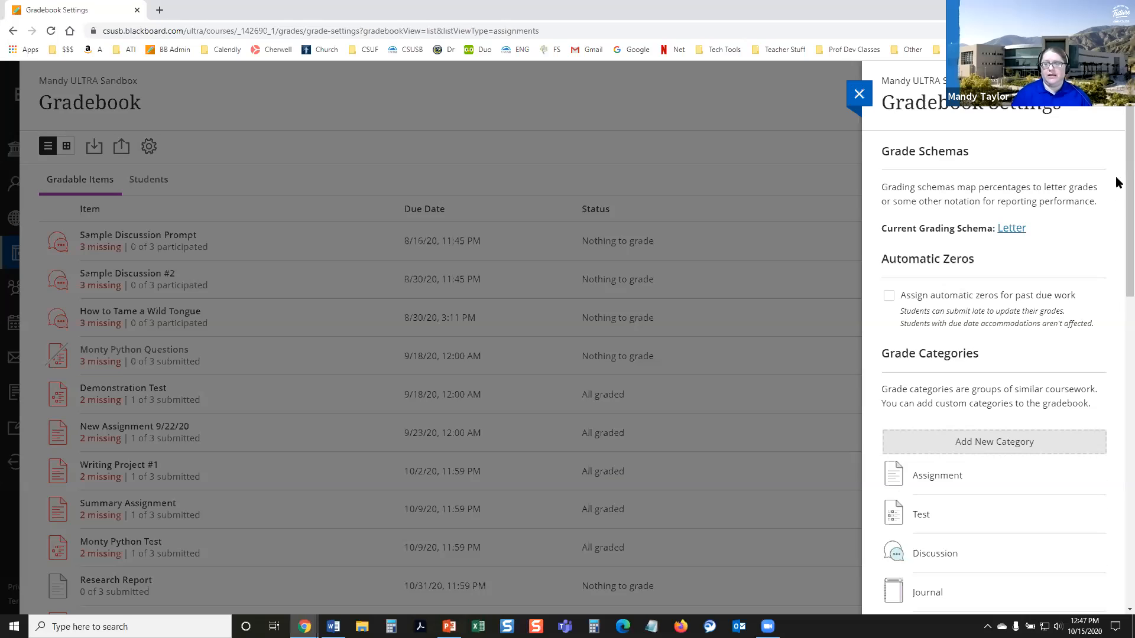
Step: Create a new rubric under Course Rubrics in the Gradebook Settings
scroll(1119, 266, "down", 1)
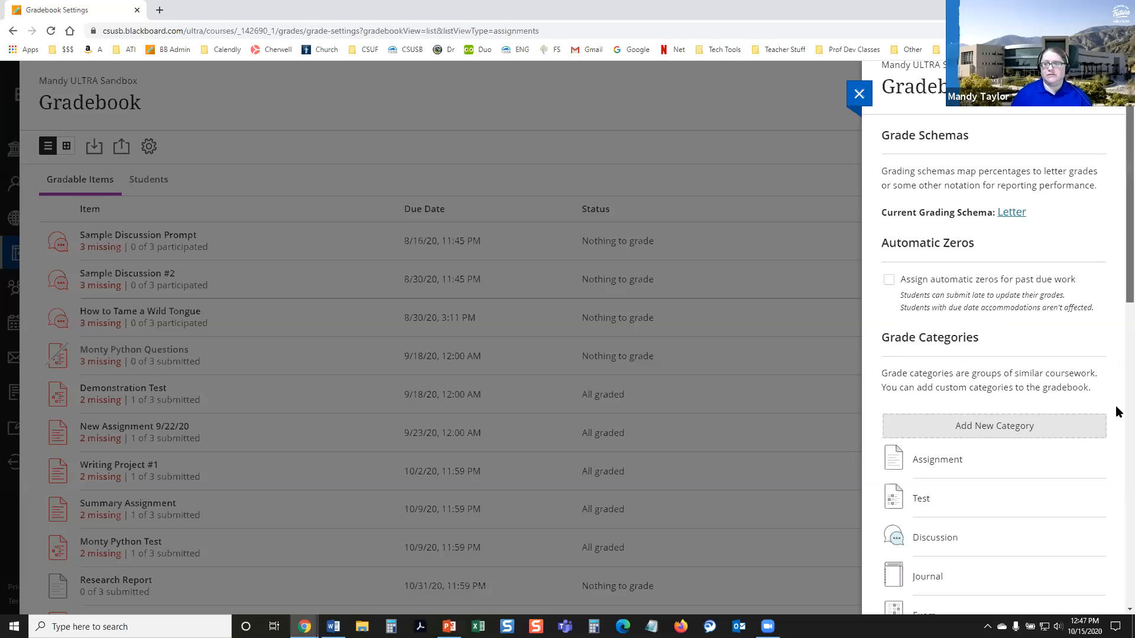
scroll(1118, 412, "down", 3)
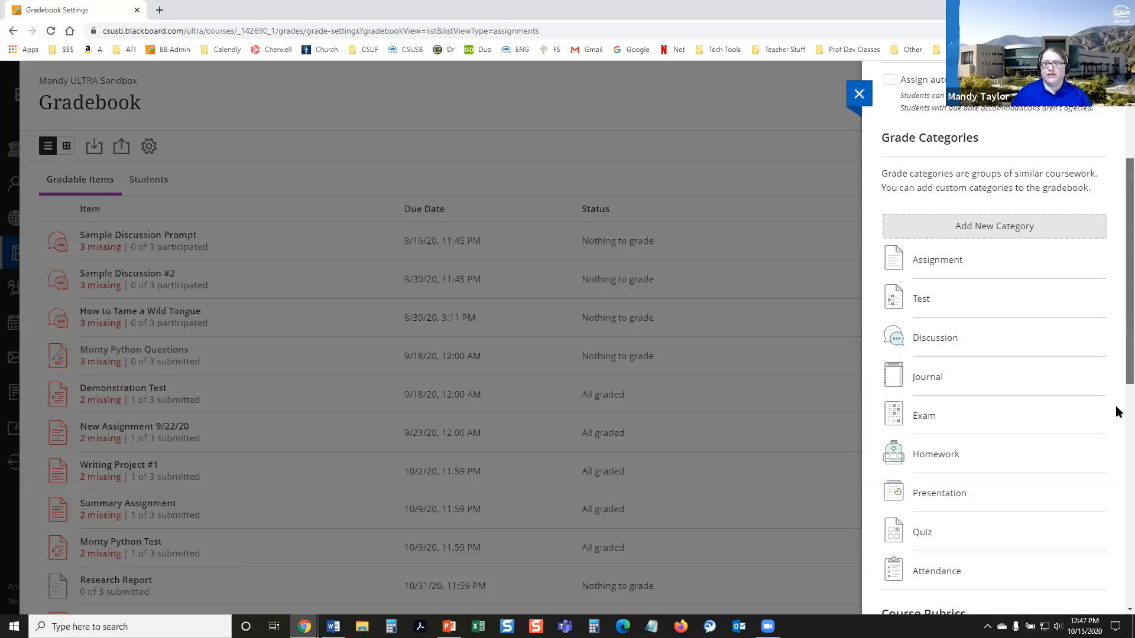
scroll(897, 272, "down", 5)
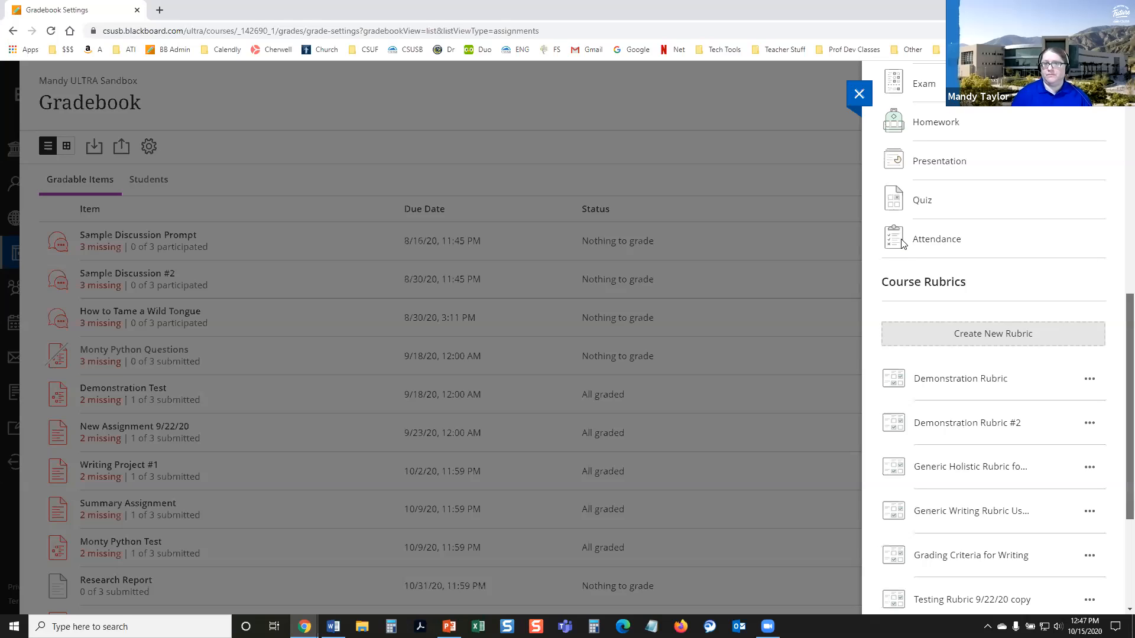
scroll(922, 272, "down", 1)
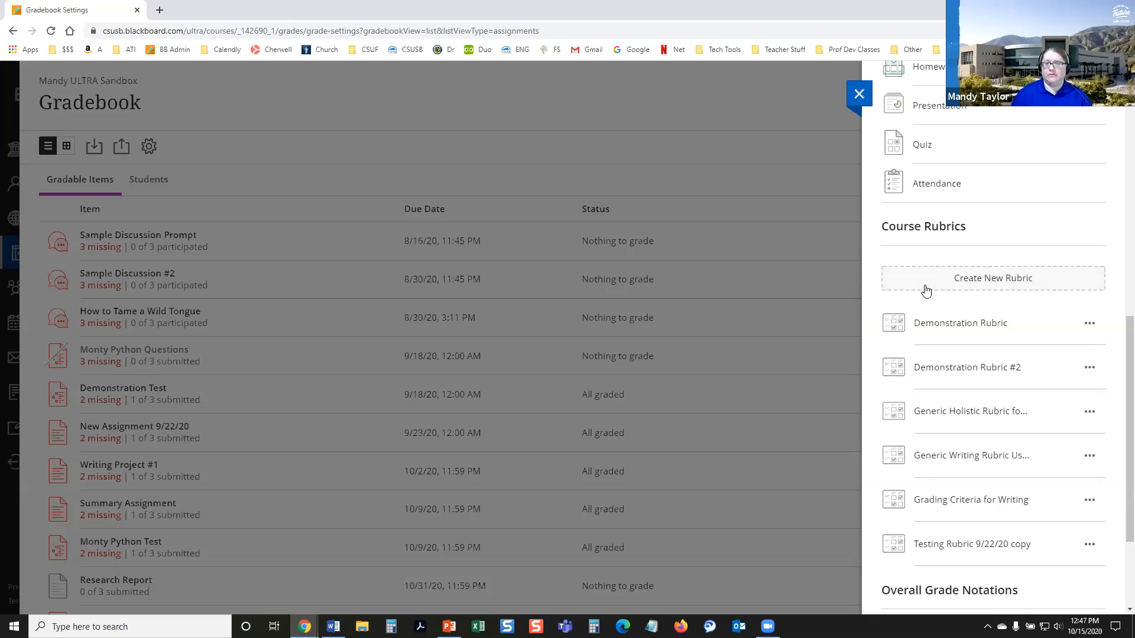
left_click(926, 290)
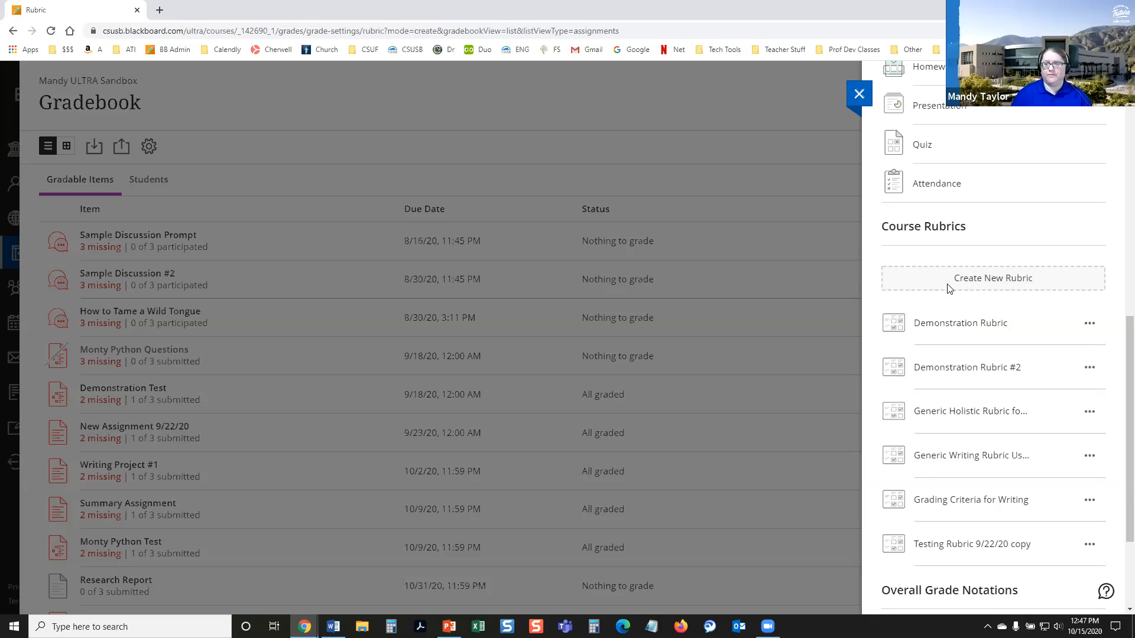
left_click(948, 288)
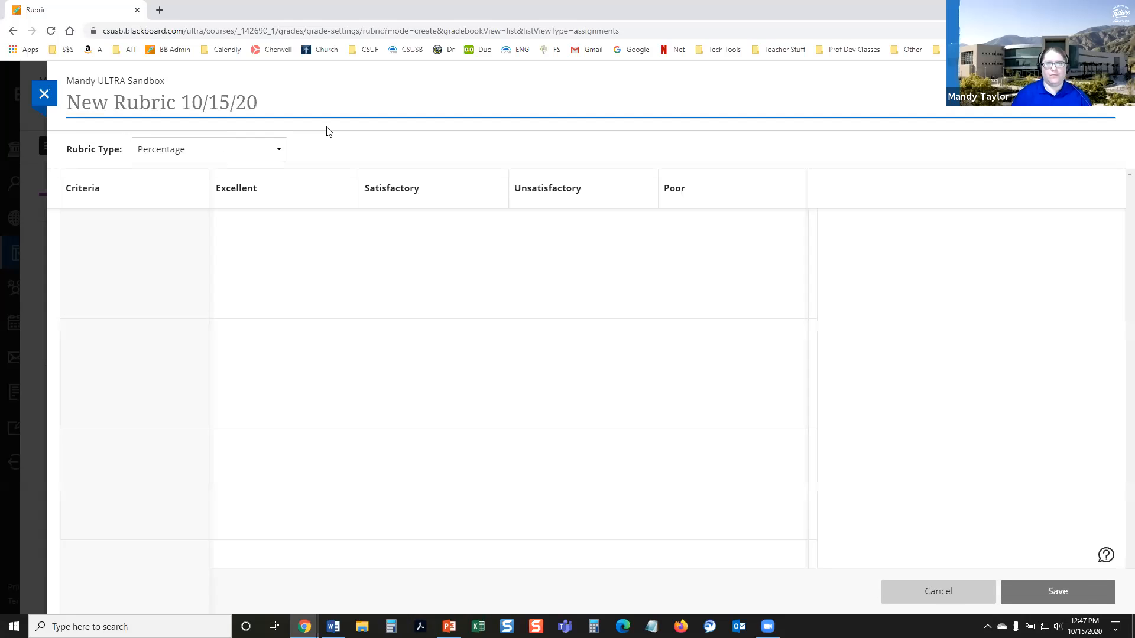
Step: Name the new rubric "Demonstration Rubric #3"
left_click(261, 104)
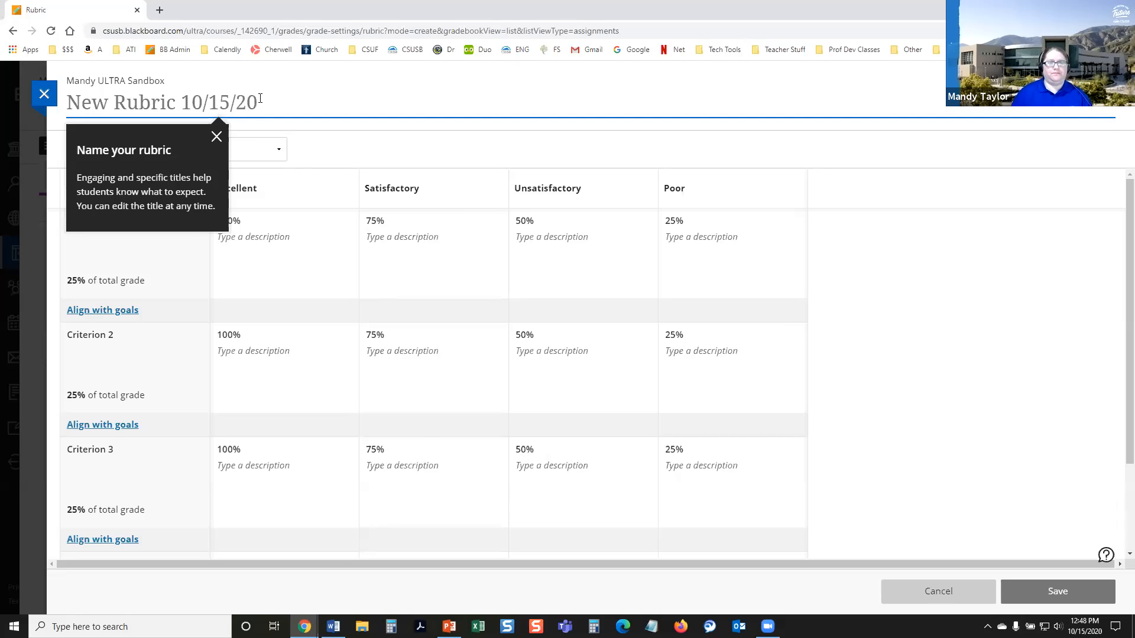
left_click_drag(260, 98, 126, 105)
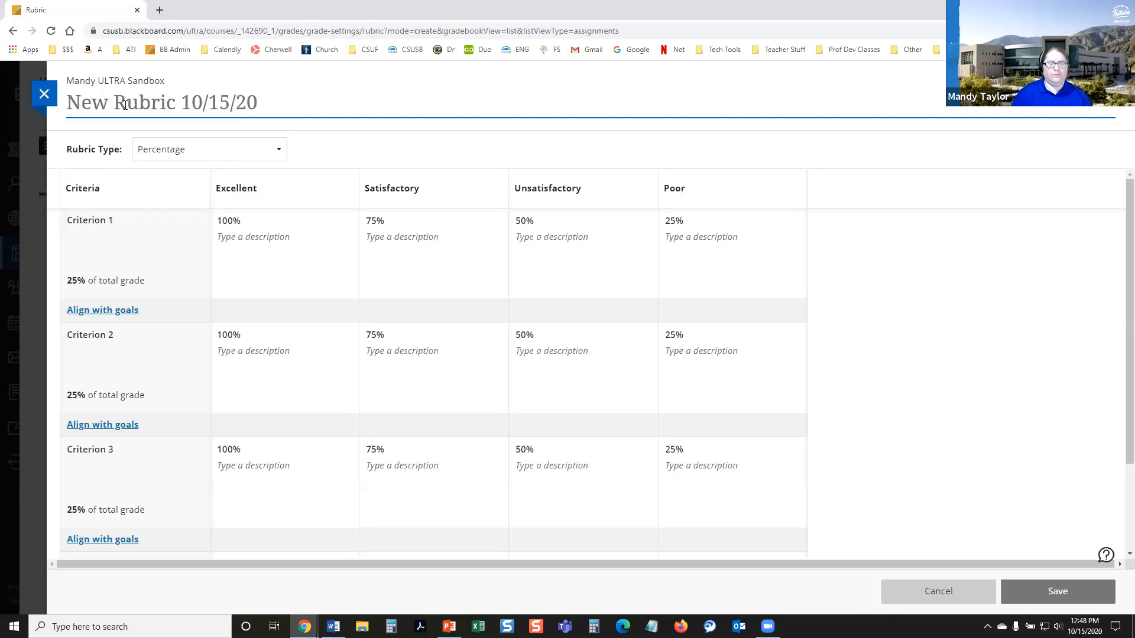
triple_click(126, 104)
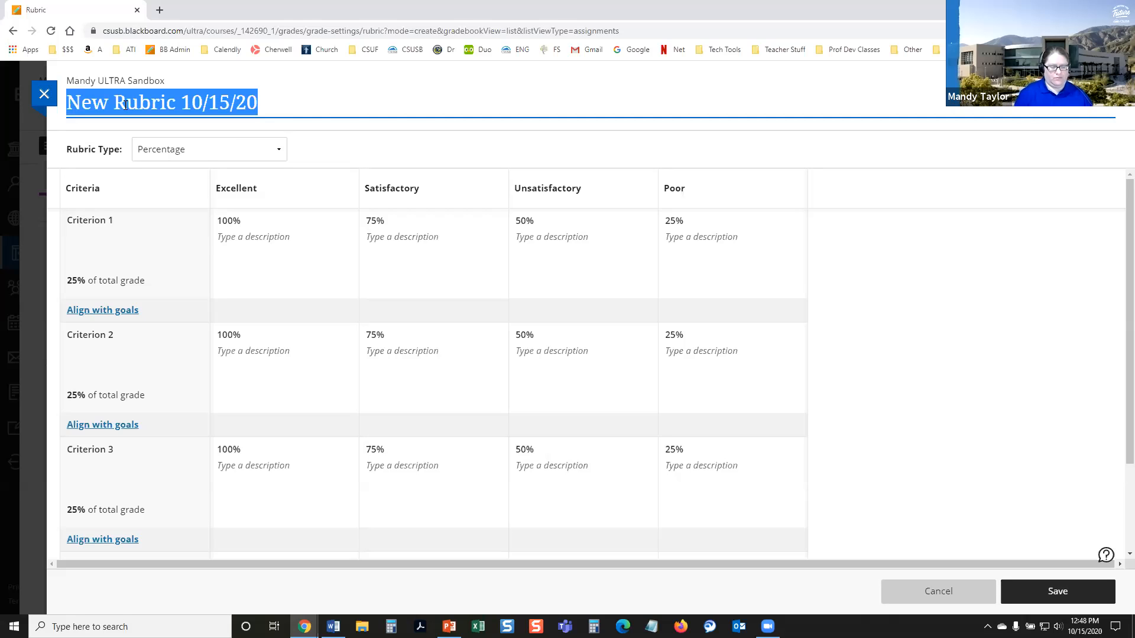
type("De")
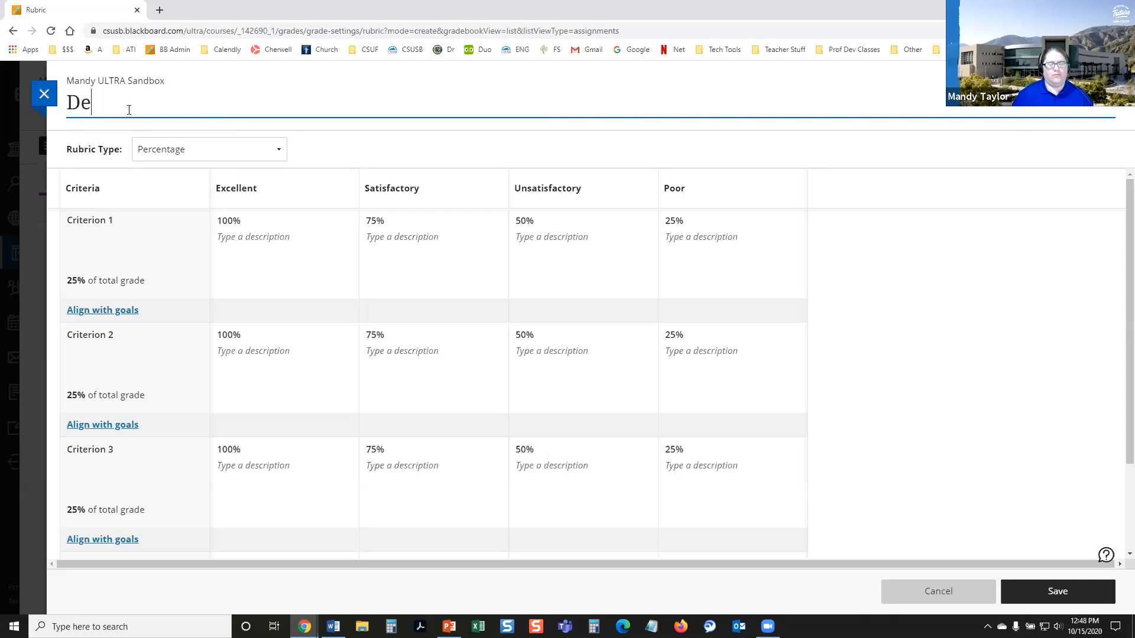
type("monsration Rubric")
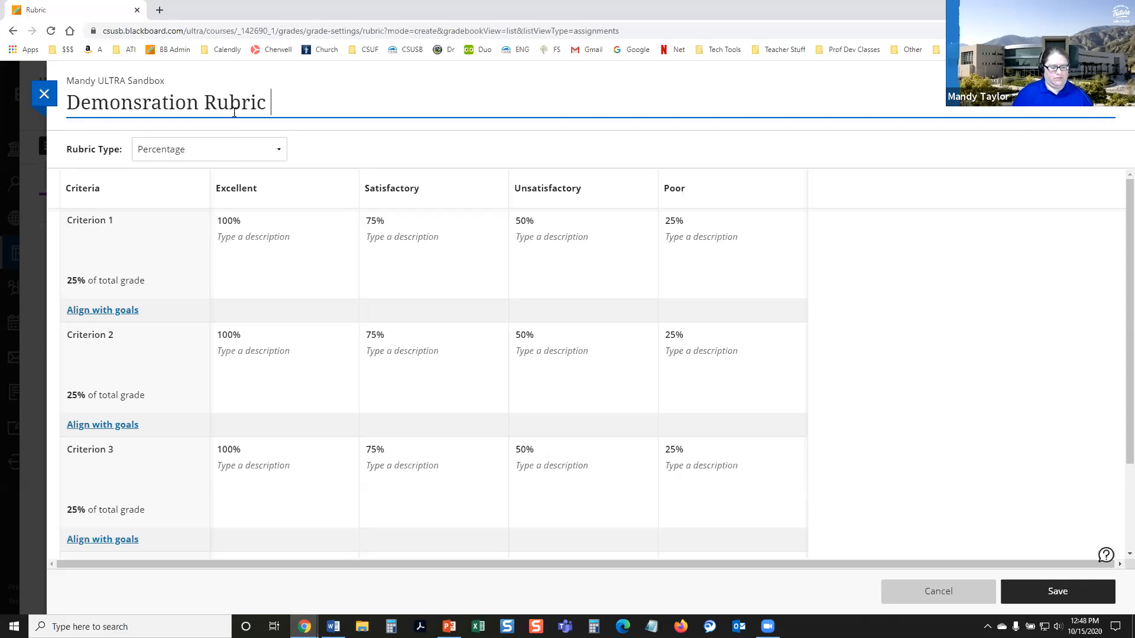
type(" #3")
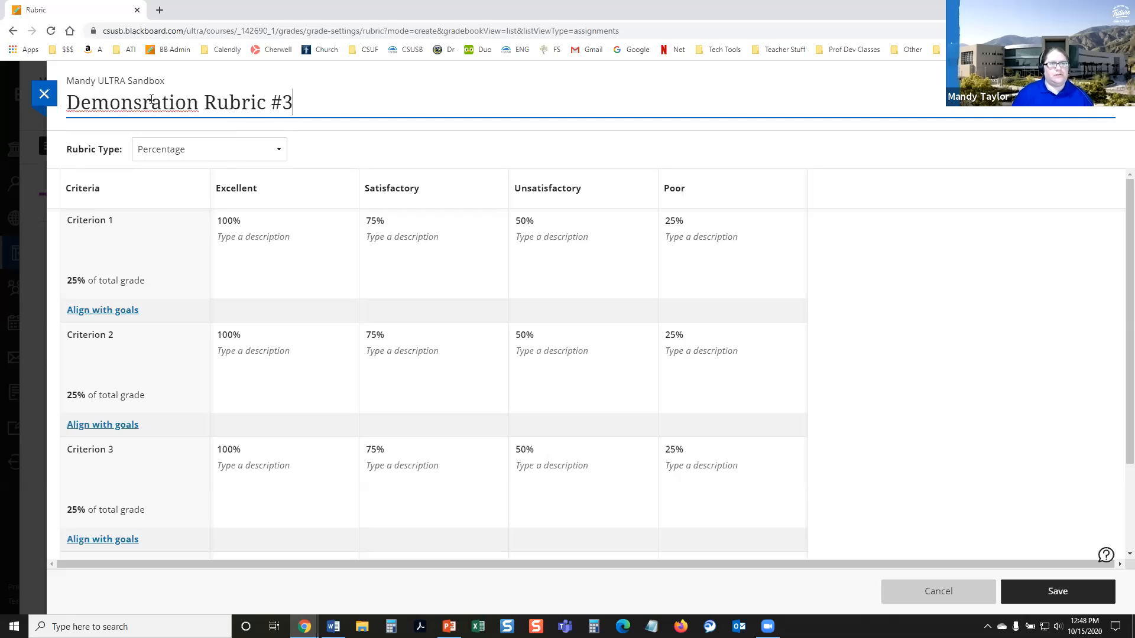
left_click(143, 99)
type("t")
left_click(335, 107)
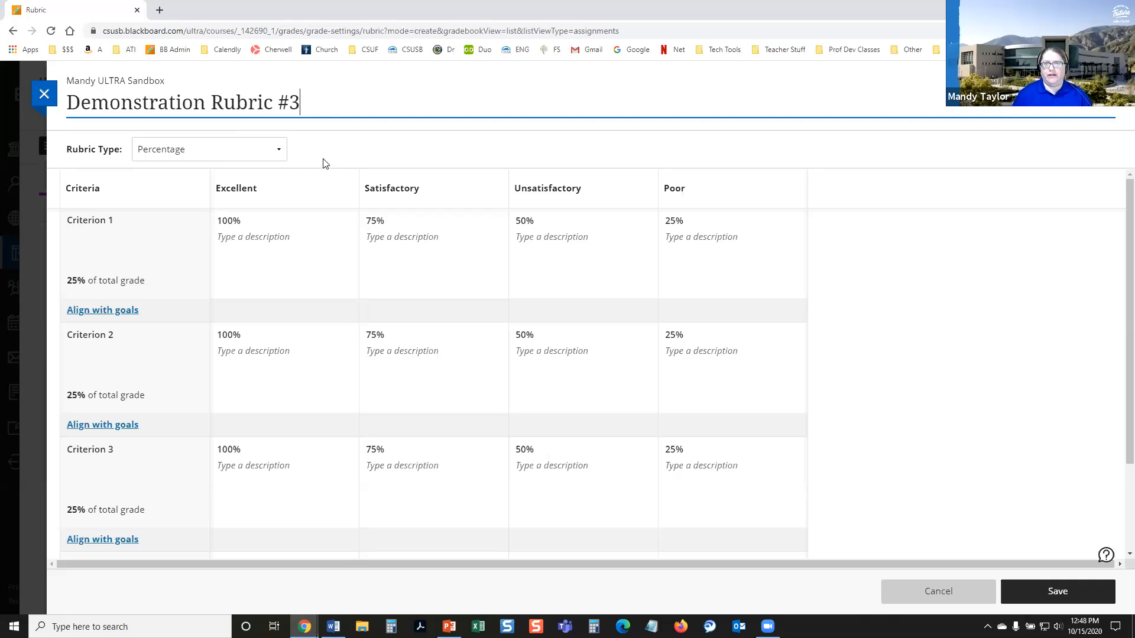
Step: Check the available rubric types, keep Percentage, and look over the default criteria and achievement levels in the grid
left_click(282, 153)
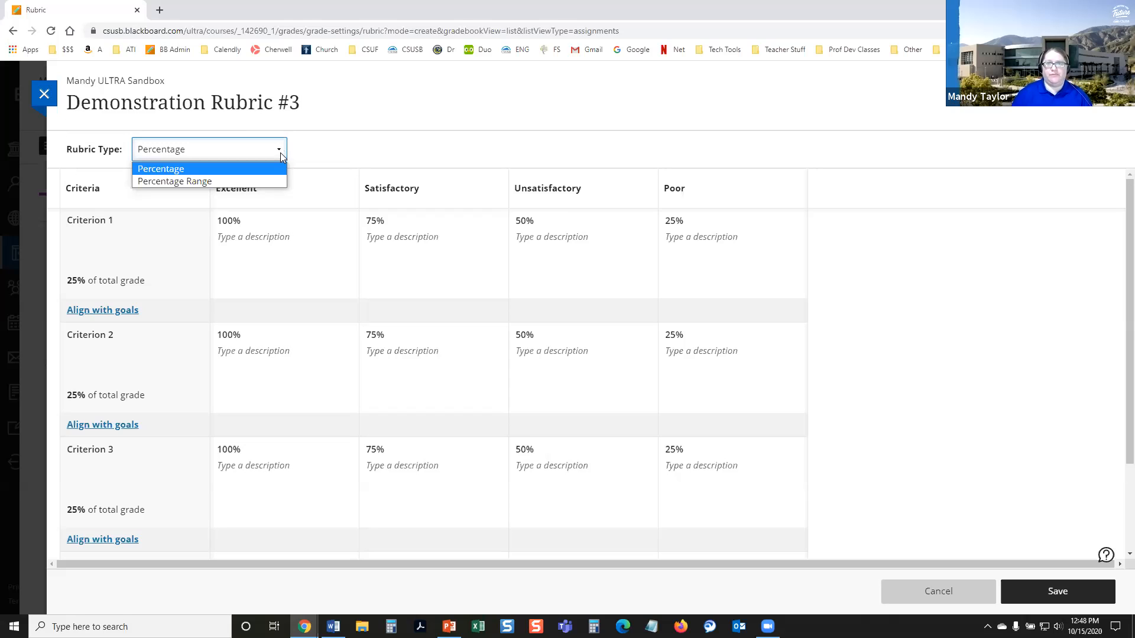
left_click(396, 150)
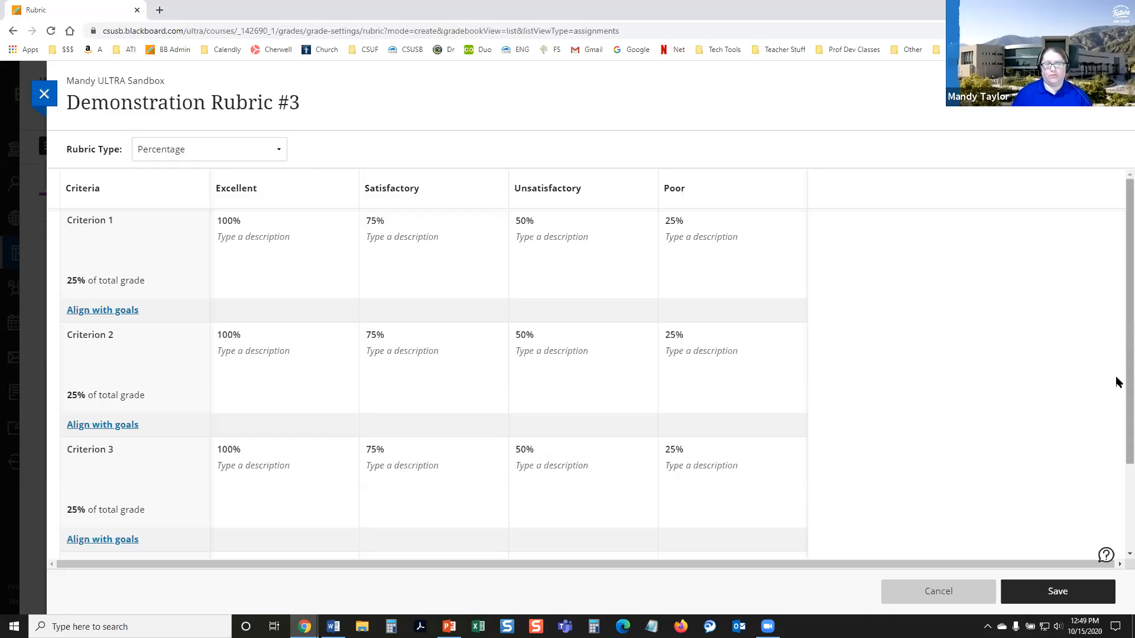
scroll(397, 238, "down", 1)
scroll(320, 200, "down", 1)
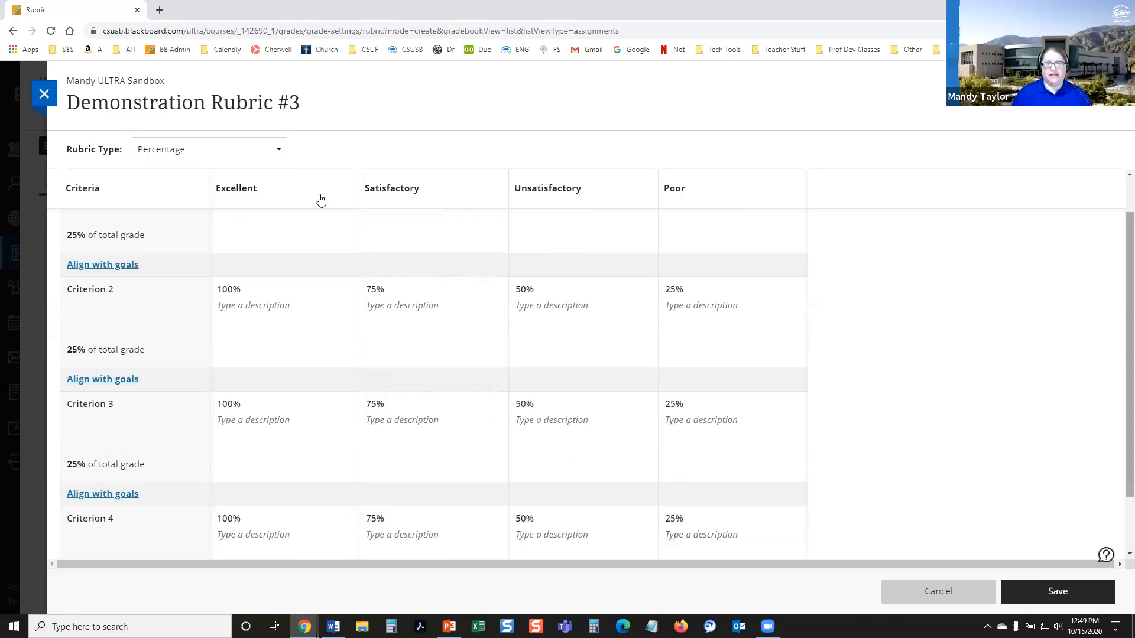
scroll(685, 213, "down", 1)
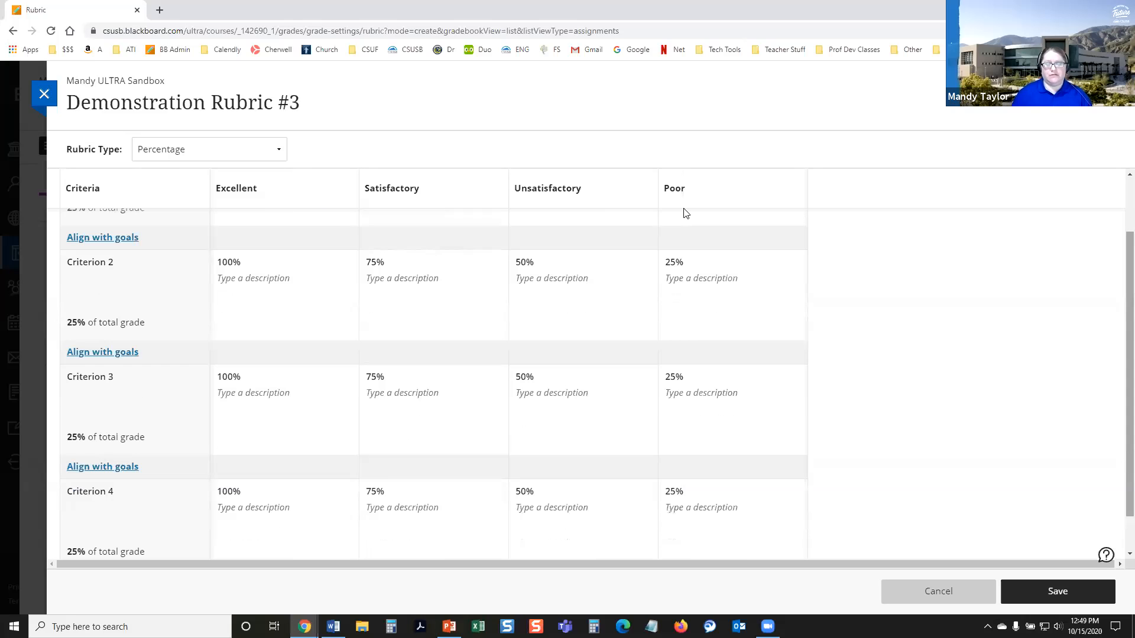
scroll(343, 373, "down", 2)
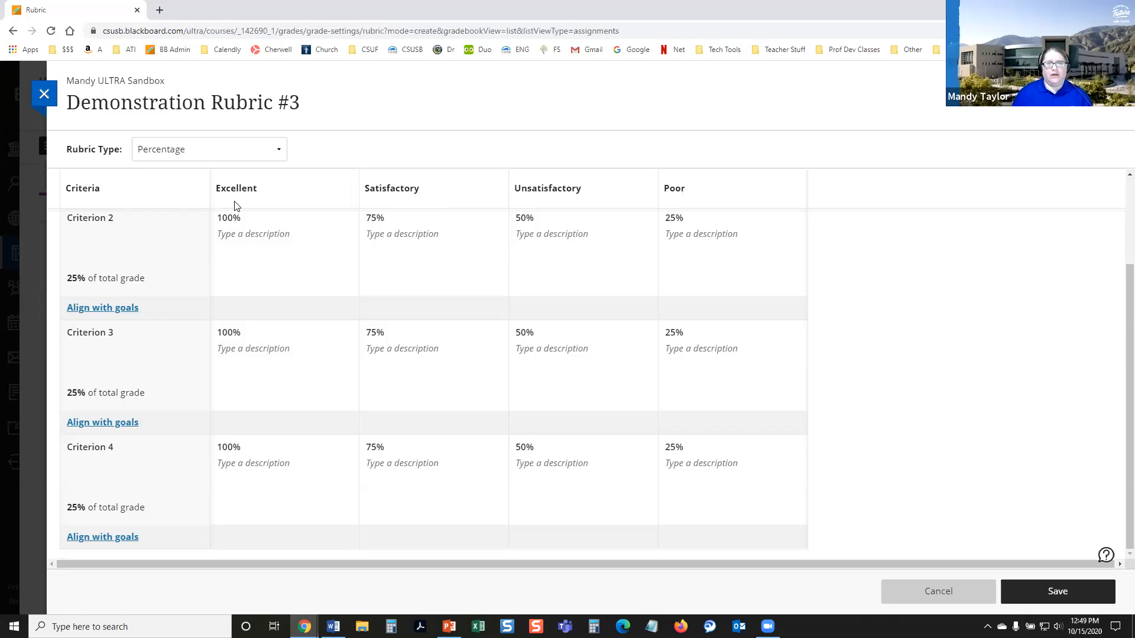
scroll(236, 208, "up", 2)
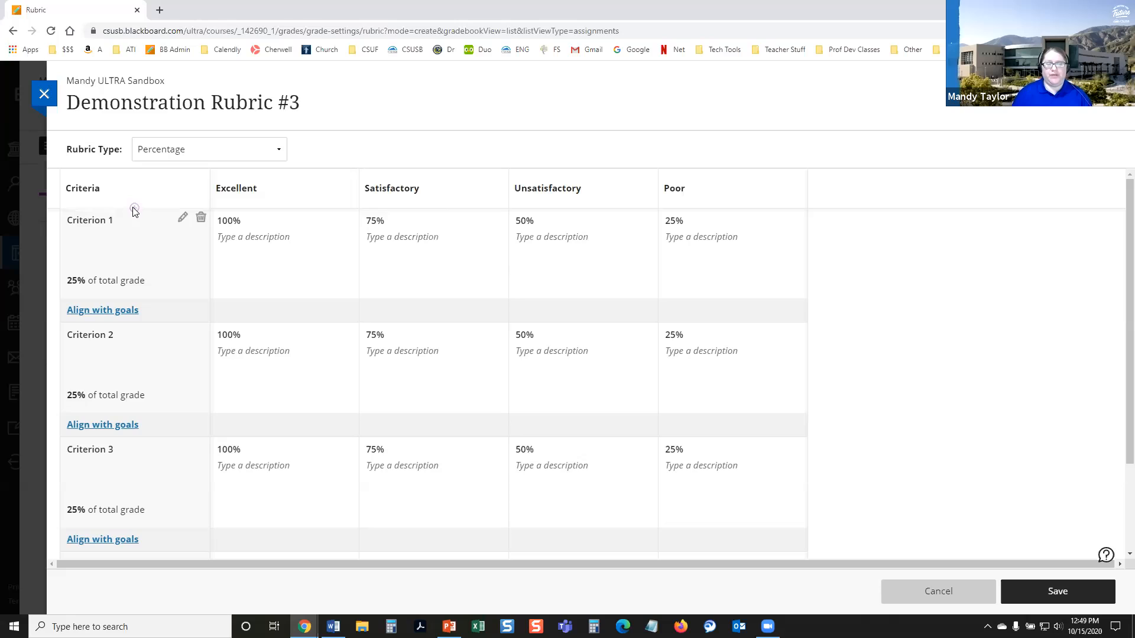
Step: Add a criterion named "New Criterion" between Criterion 1 and Criterion 2, worth 5% of the total grade
left_click(134, 322)
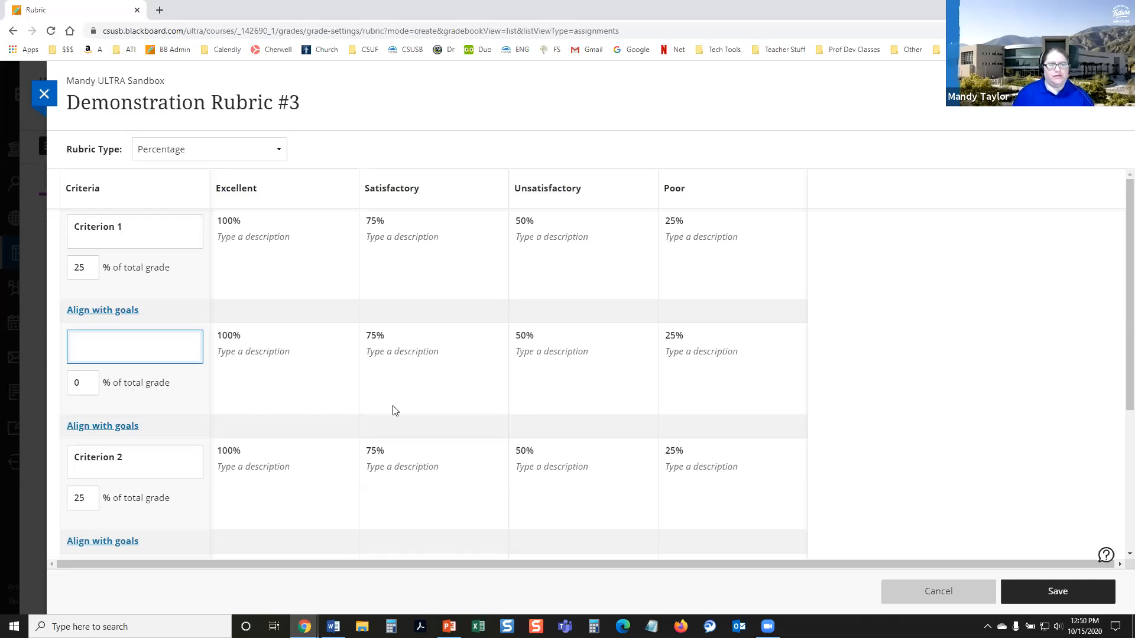
left_click(136, 351)
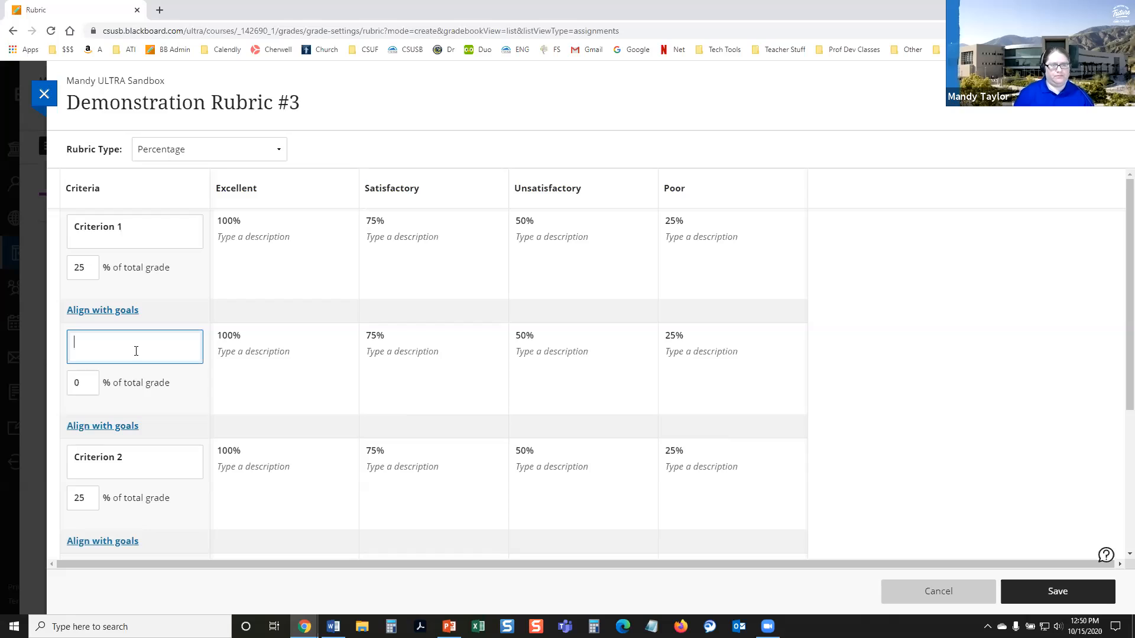
type("New Crfiterion")
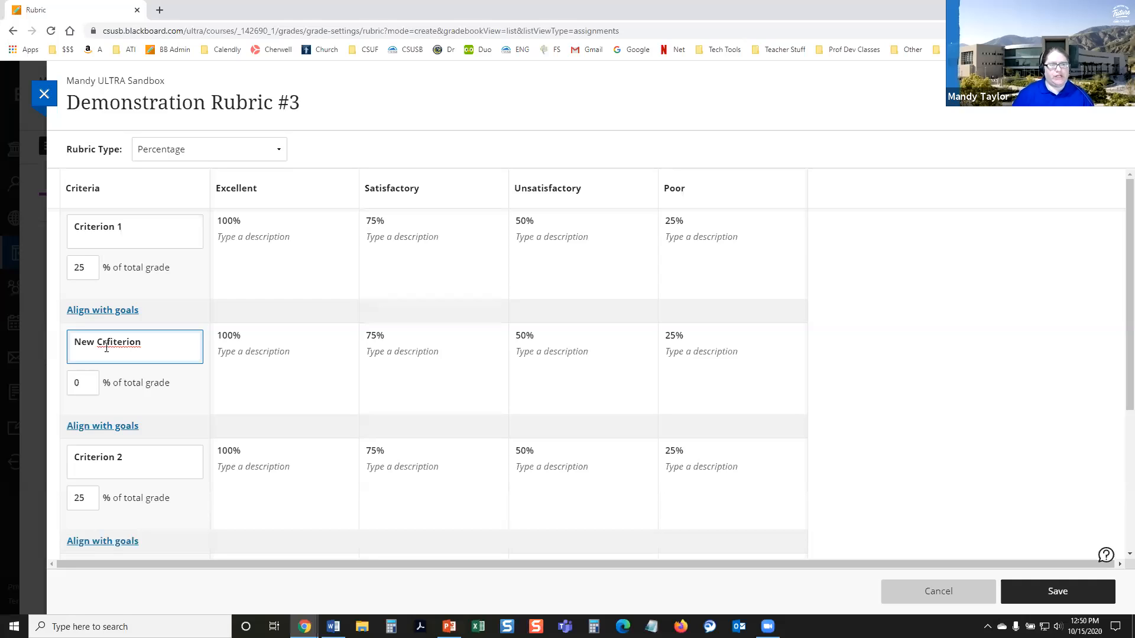
key("BackSpace")
left_click(83, 380)
key("BackSpace")
type("5")
Step: Set Criterion 1 to 20% of the total grade and close the criteria editing
double_click(86, 267)
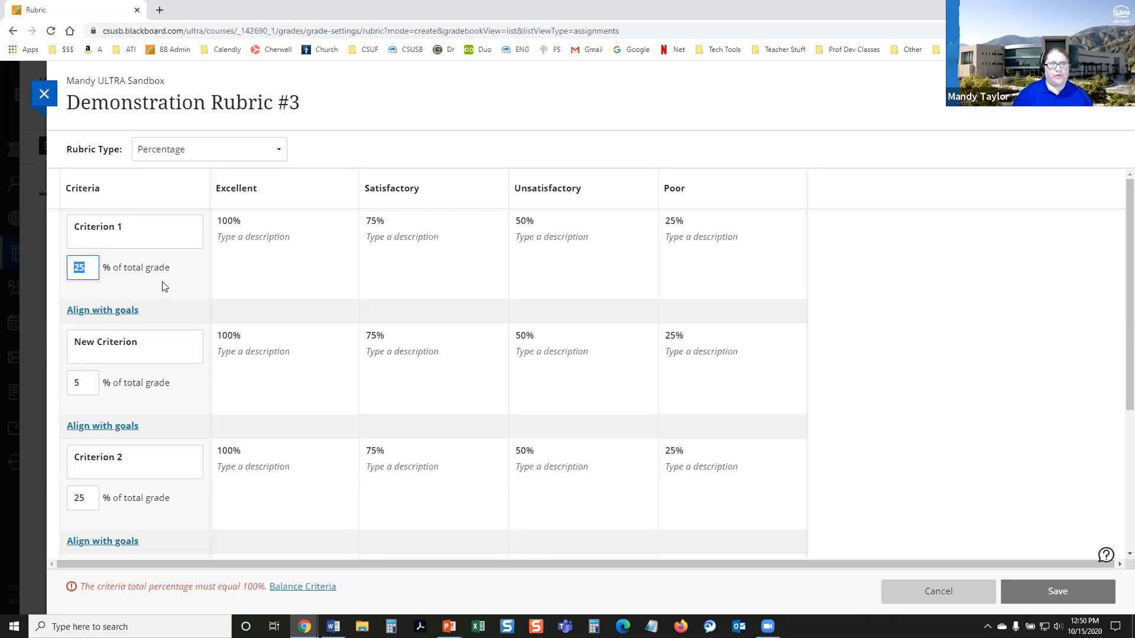
type("20")
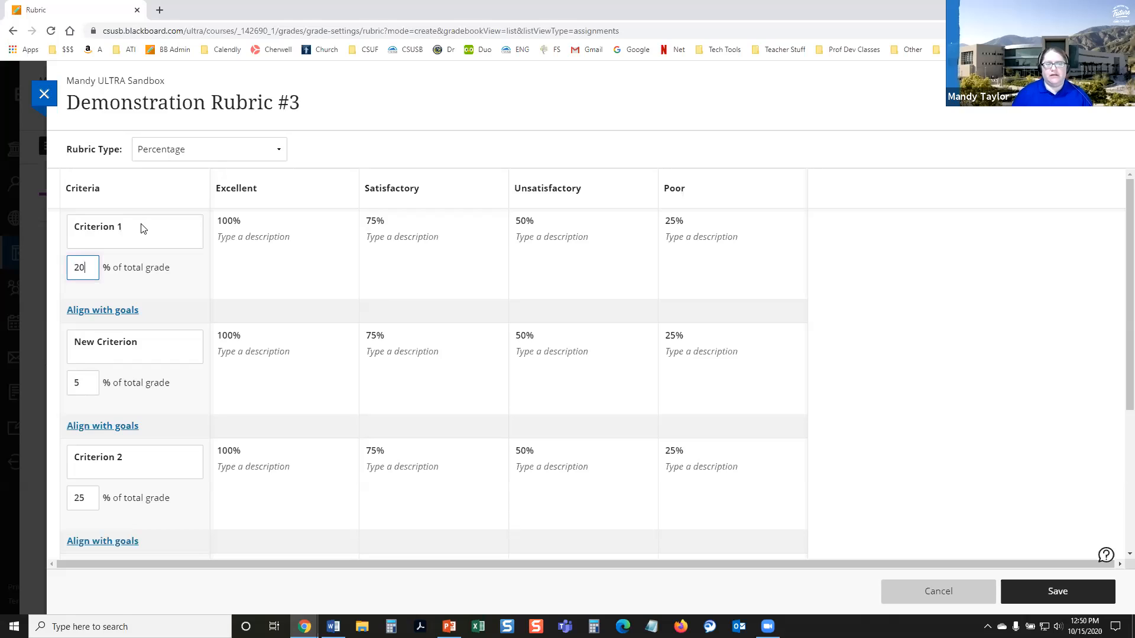
left_click(182, 229)
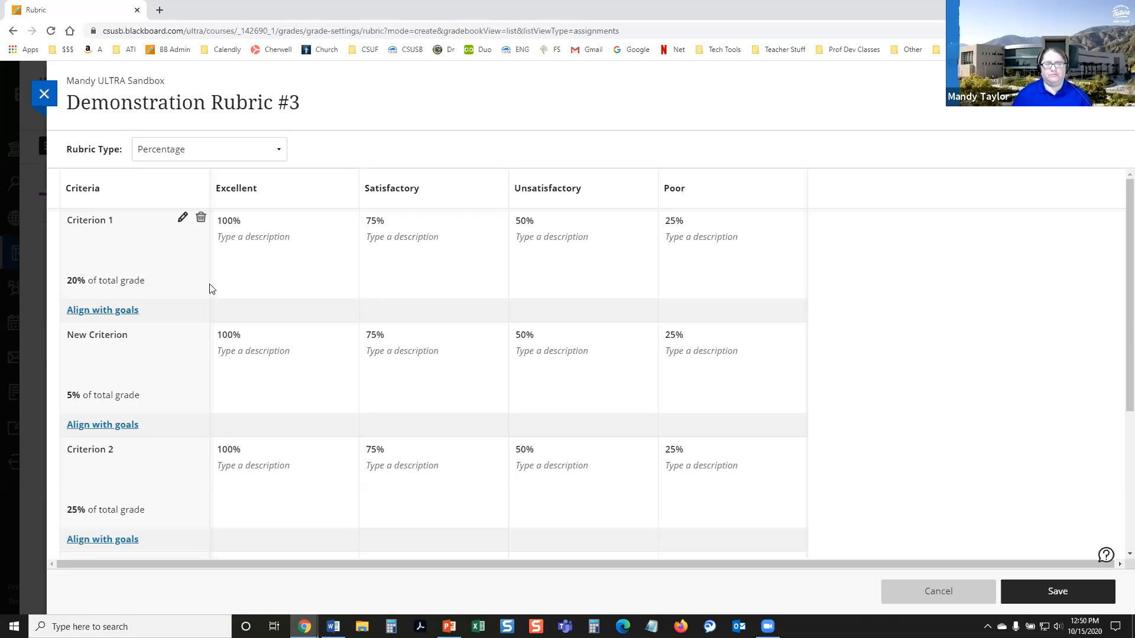
left_click(182, 217)
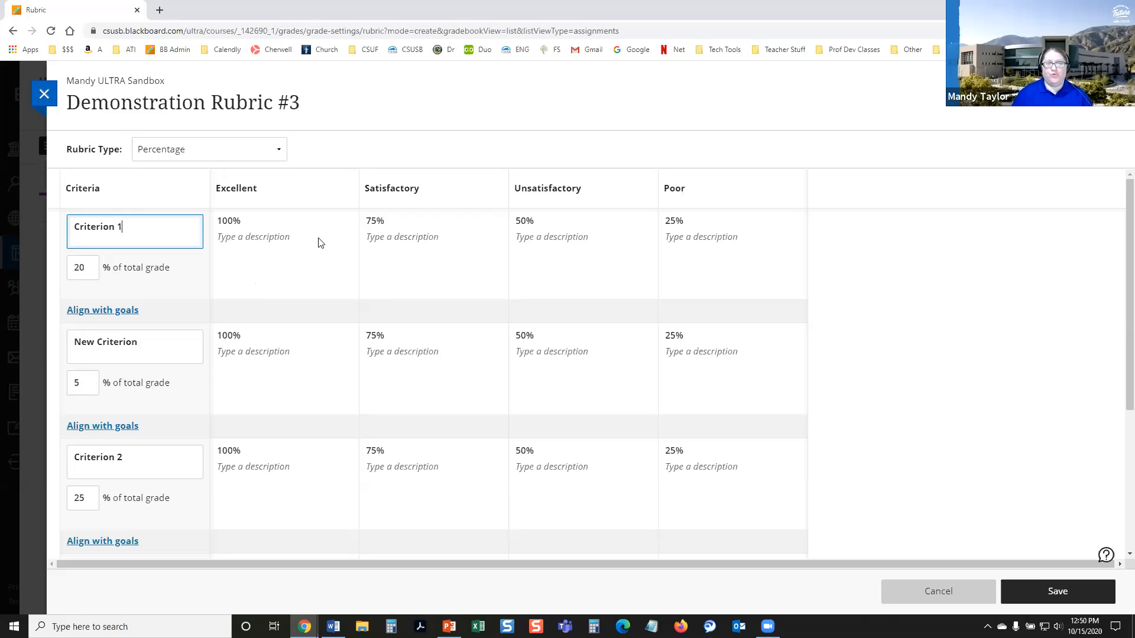
left_click(380, 192)
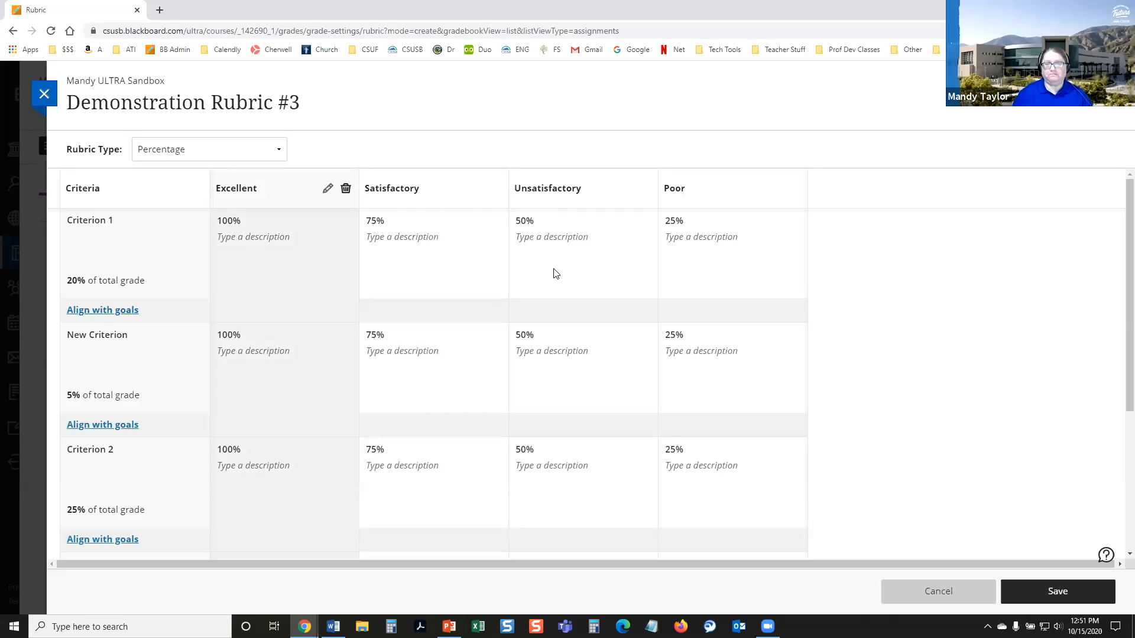
Step: Delete the Poor achievement level and add a new level named "Poor" after Unsatisfactory
mouse_move(794, 195)
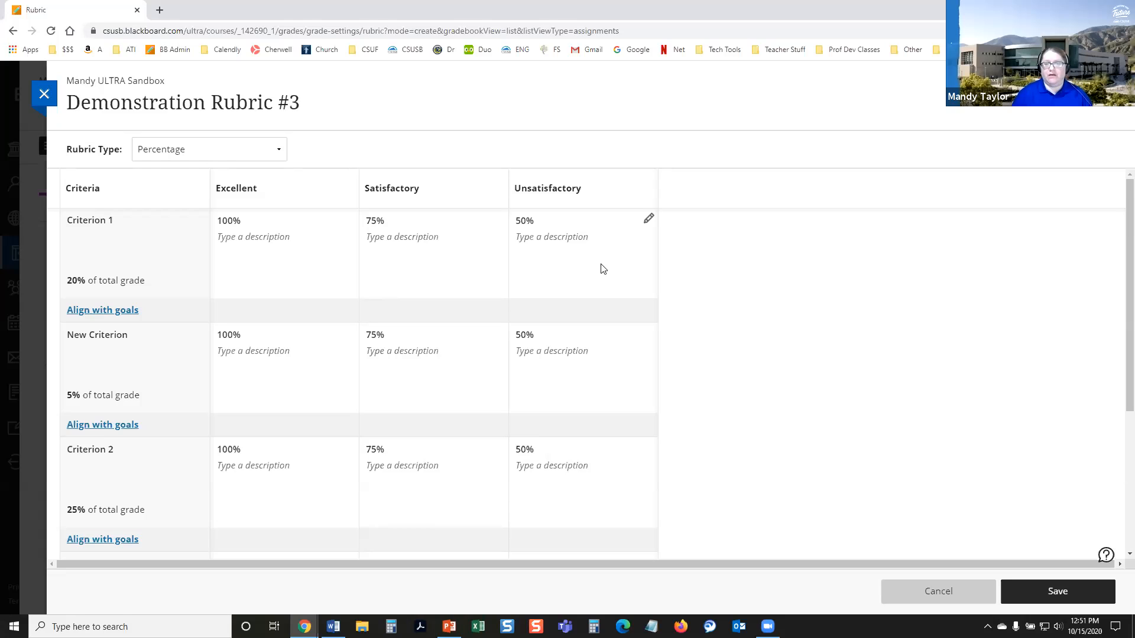
mouse_move(657, 190)
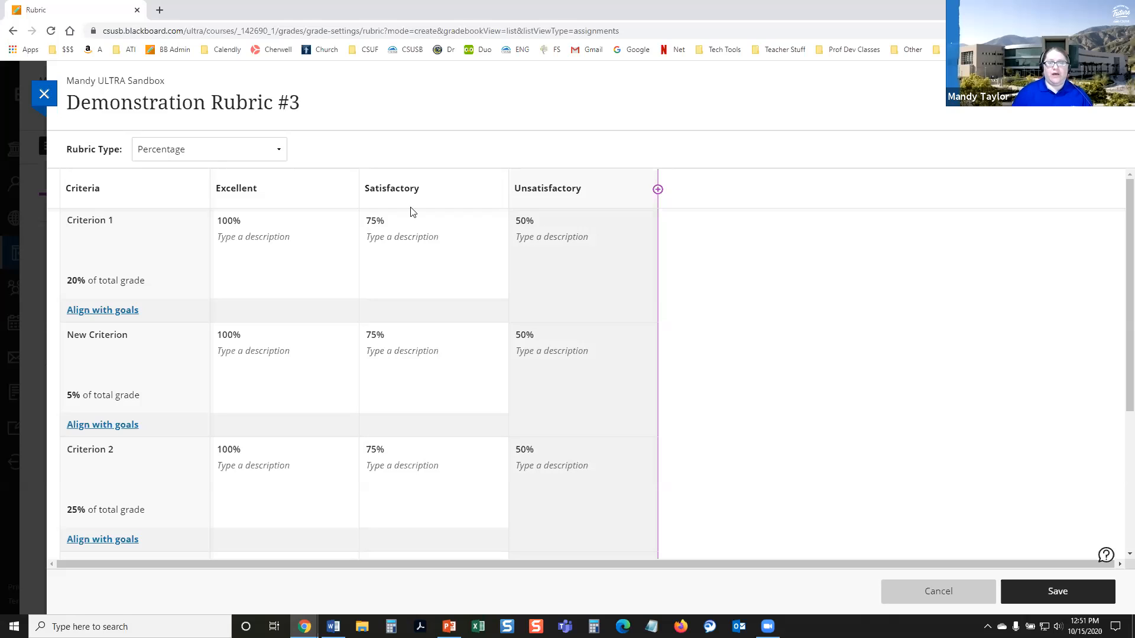
left_click(657, 189)
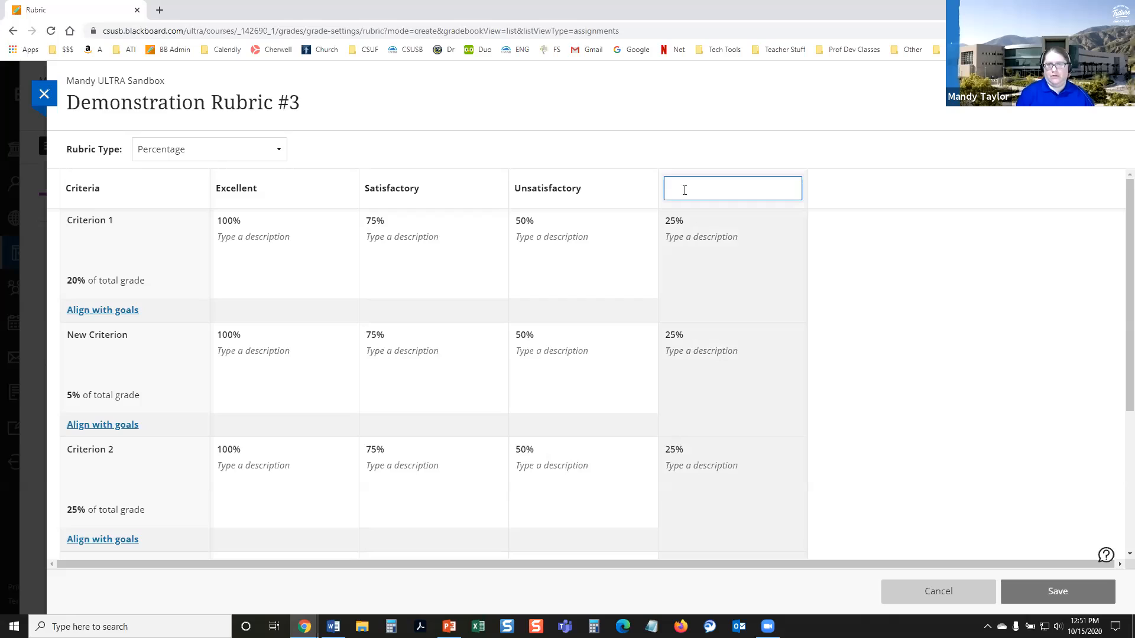
type("Poor")
key("Tab")
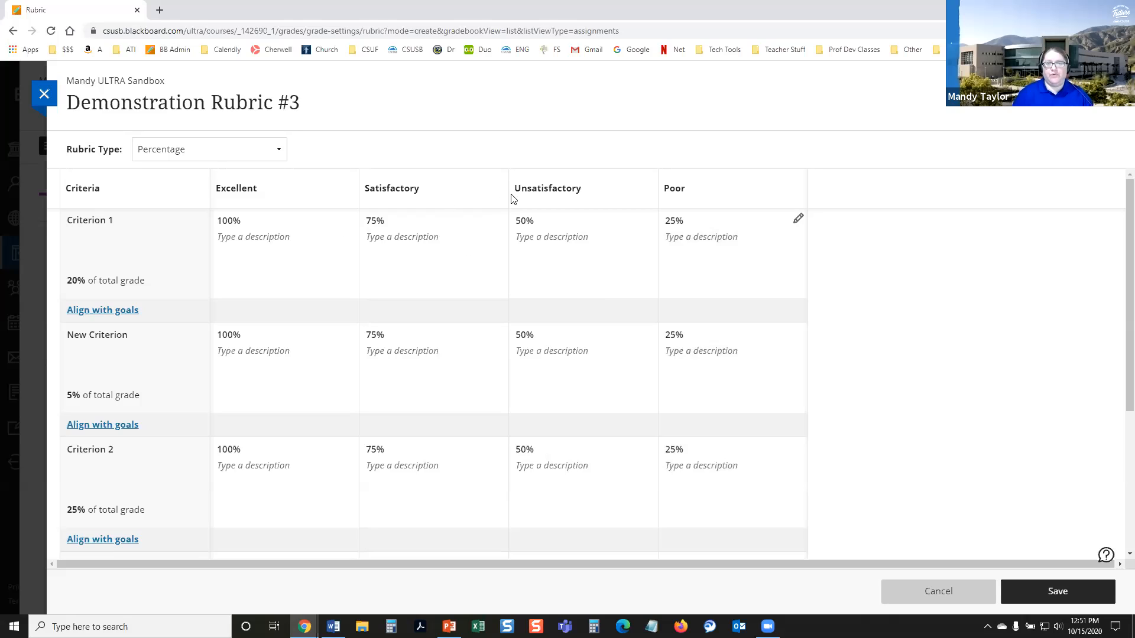
Step: Review the criteria and achievement levels of Demonstration Rubric #3 and save the rubric
mouse_move(512, 197)
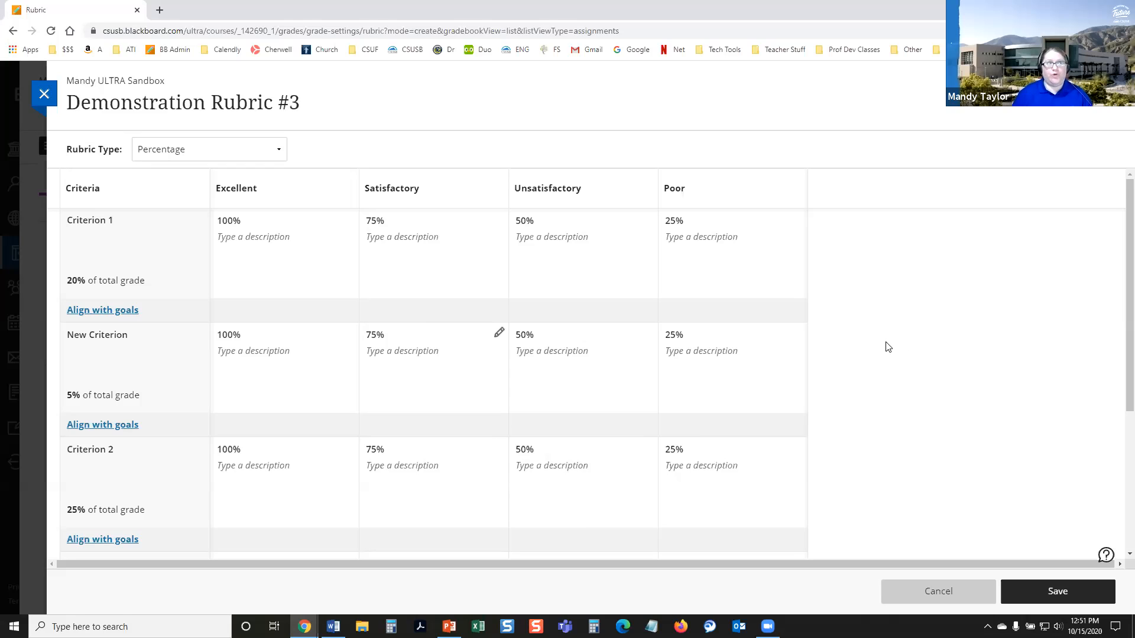
scroll(884, 345, "down", 1)
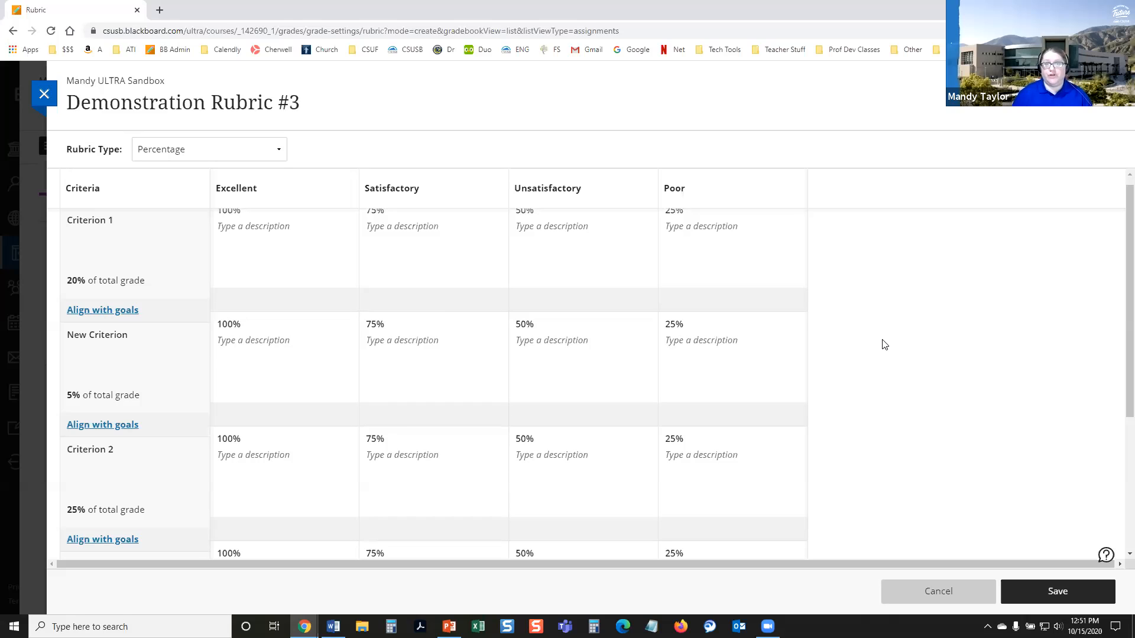
scroll(884, 345, "down", 3)
scroll(884, 344, "down", 1)
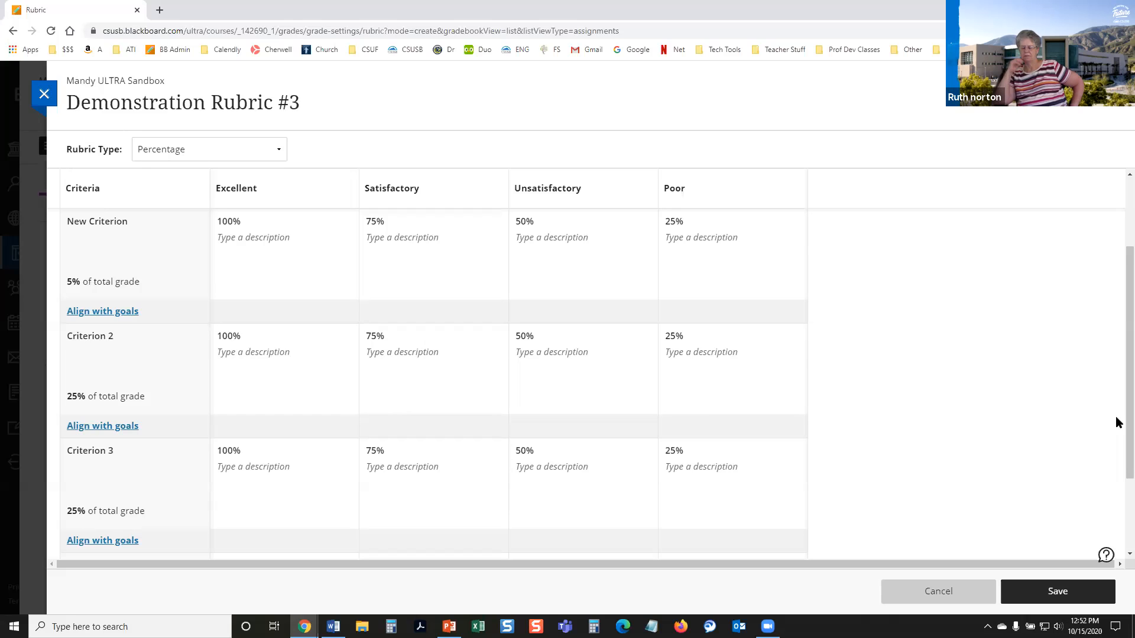
scroll(937, 367, "up", 1)
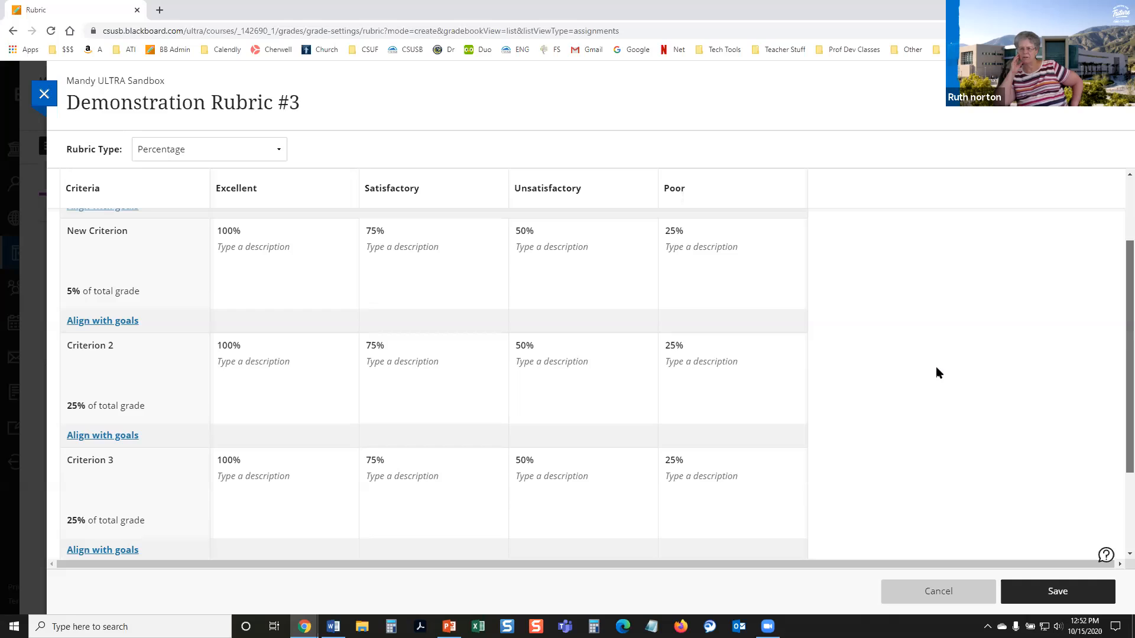
scroll(934, 374, "up", 2)
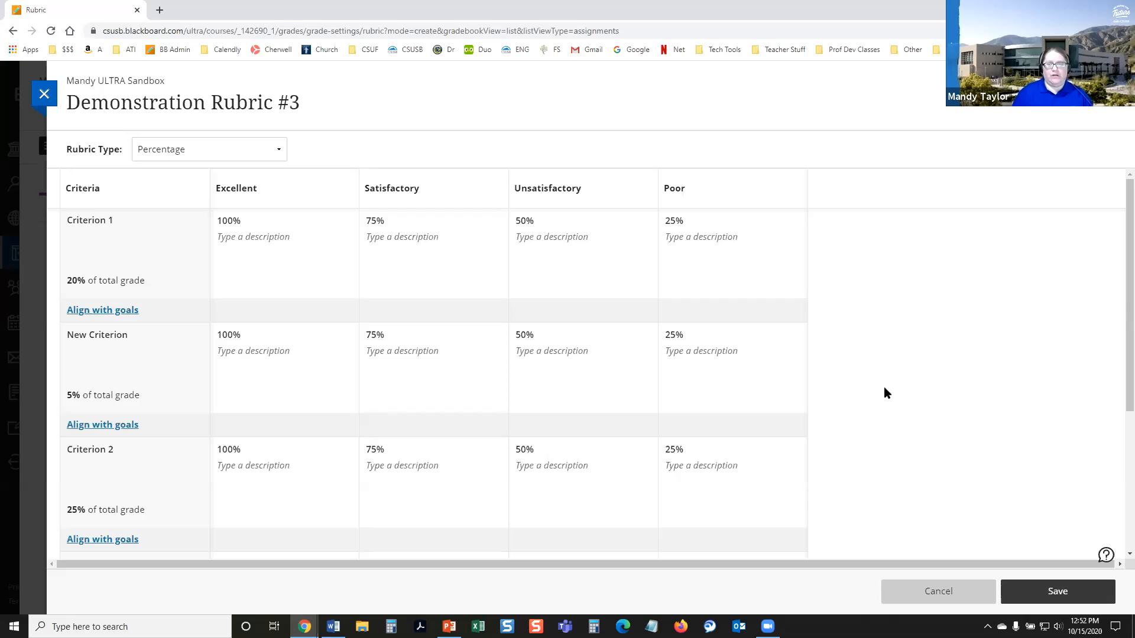
left_click(1042, 593)
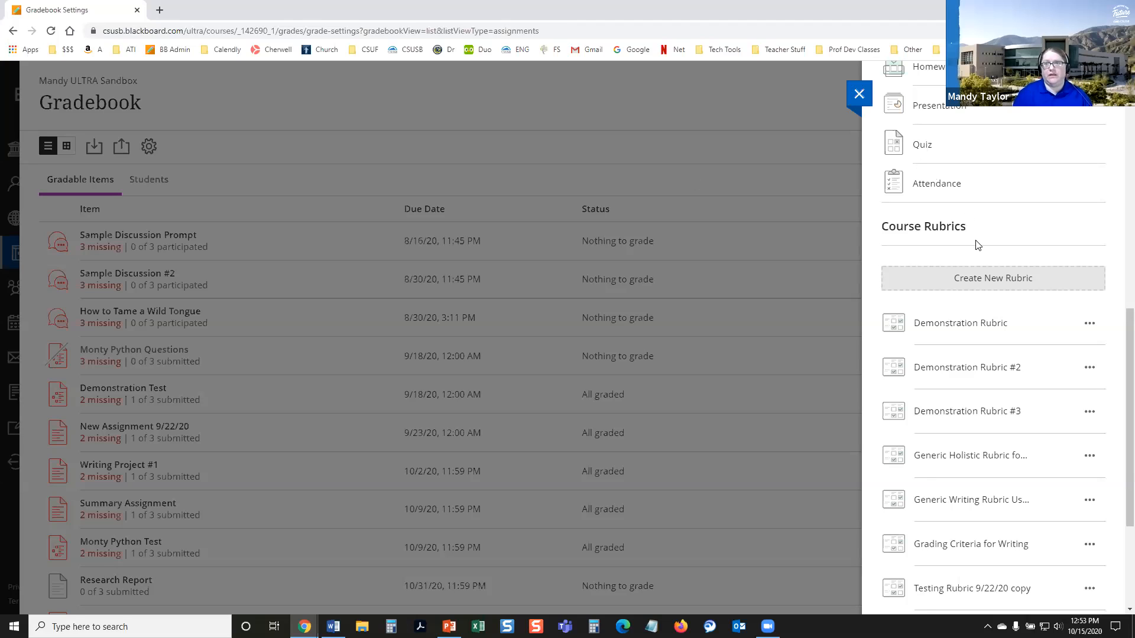
Step: Open the Grading Criteria for Writing course rubric and examine its criteria, weights and achievement level descriptions
left_click(980, 285)
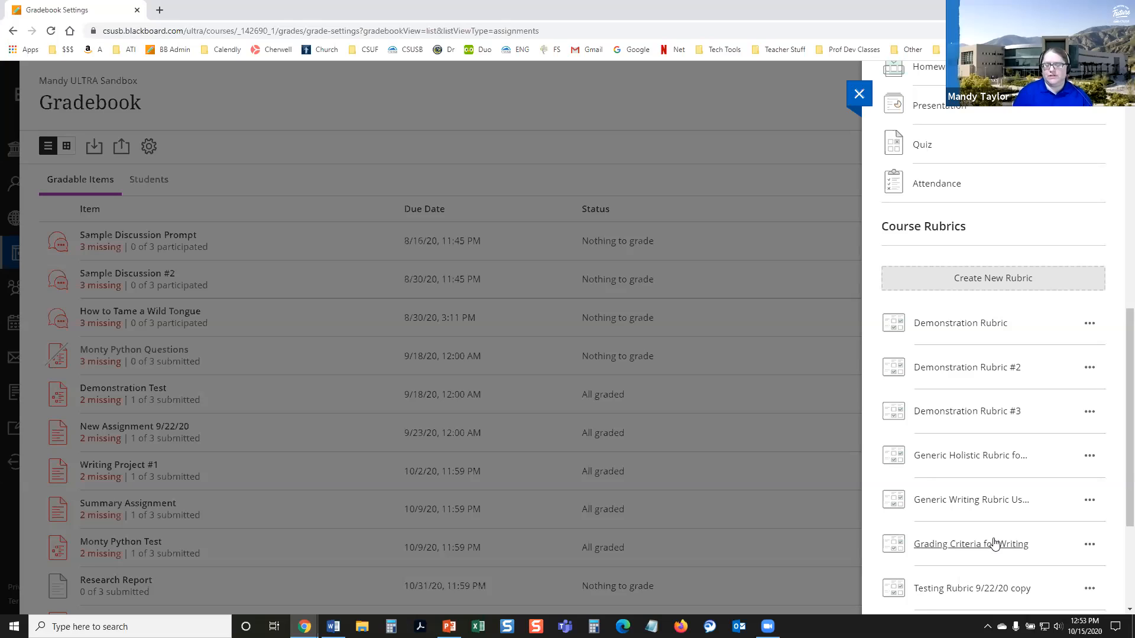
left_click(973, 544)
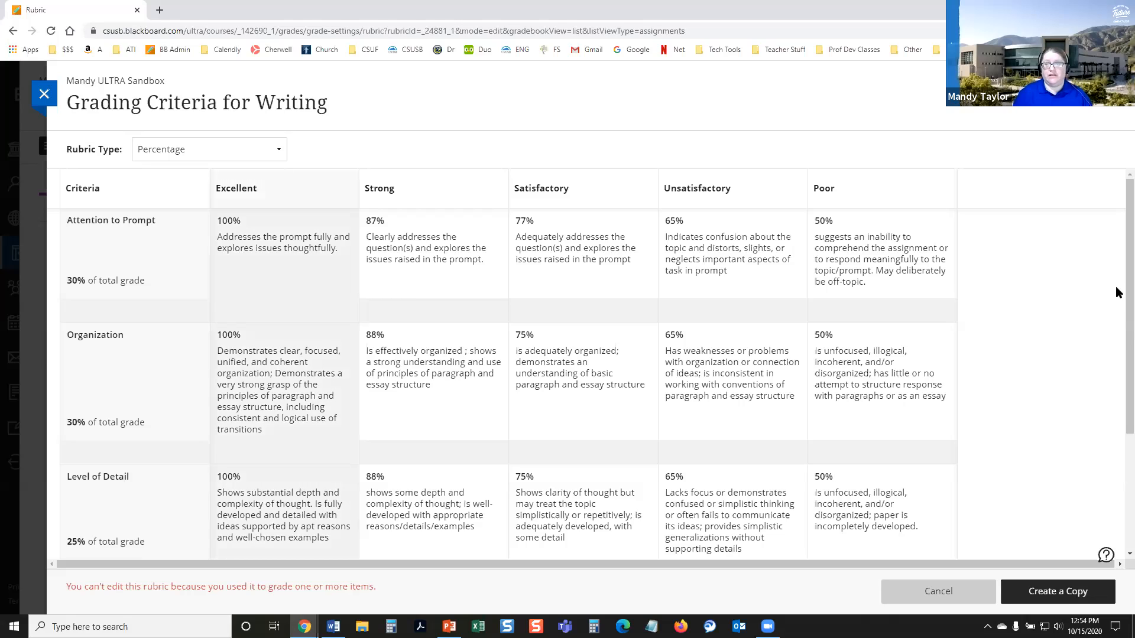
scroll(1115, 302, "down", 1)
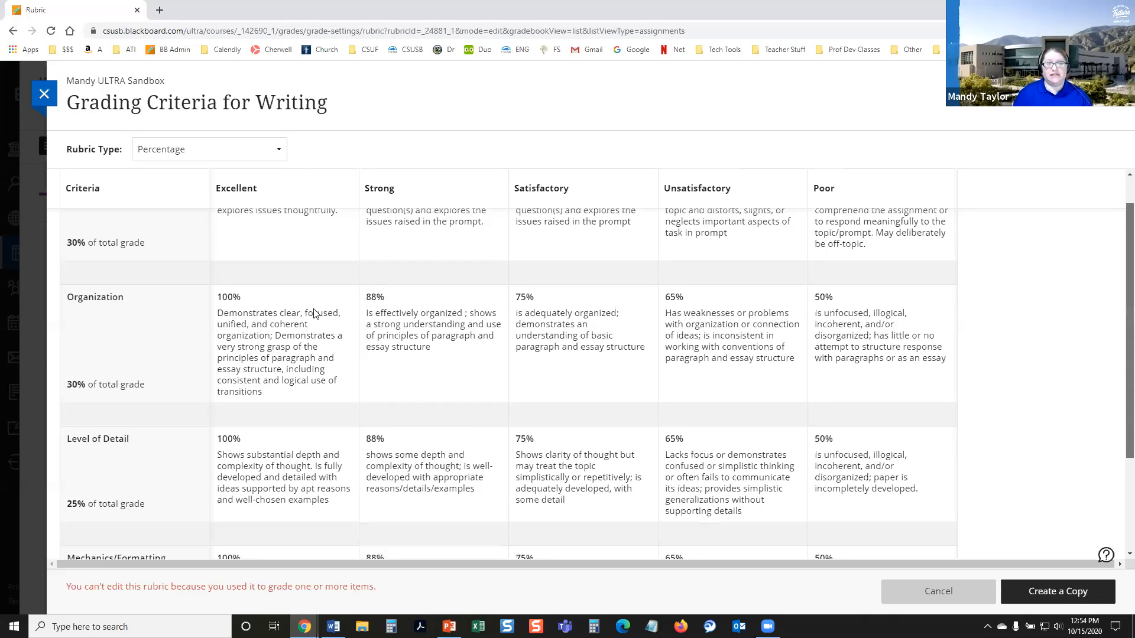
scroll(327, 269, "down", 1)
scroll(325, 266, "down", 1)
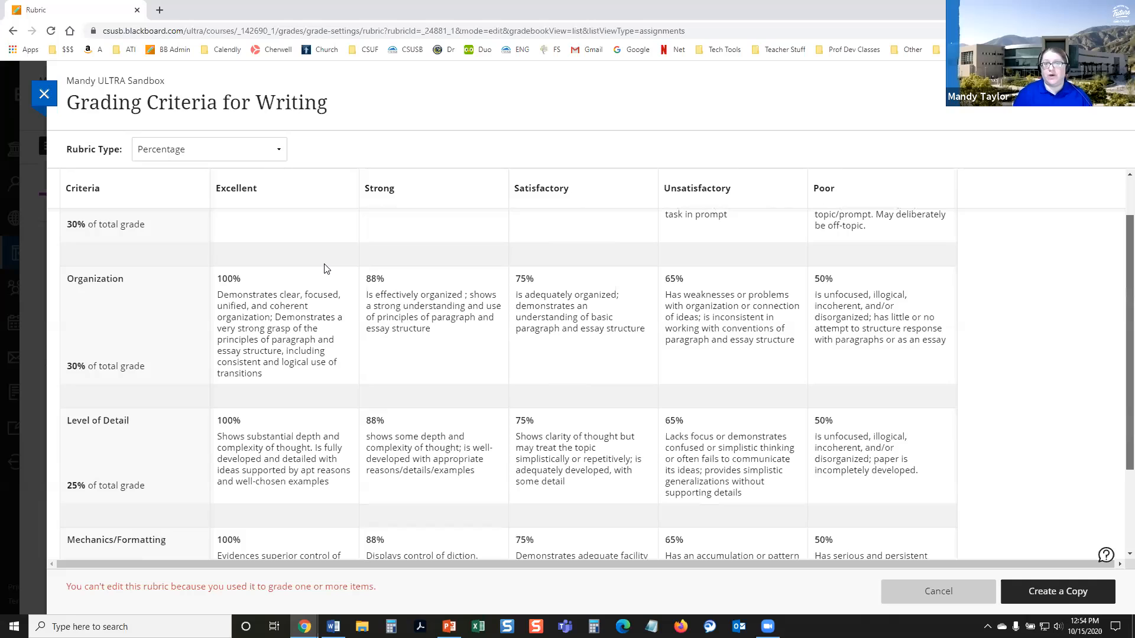
scroll(922, 432, "up", 2)
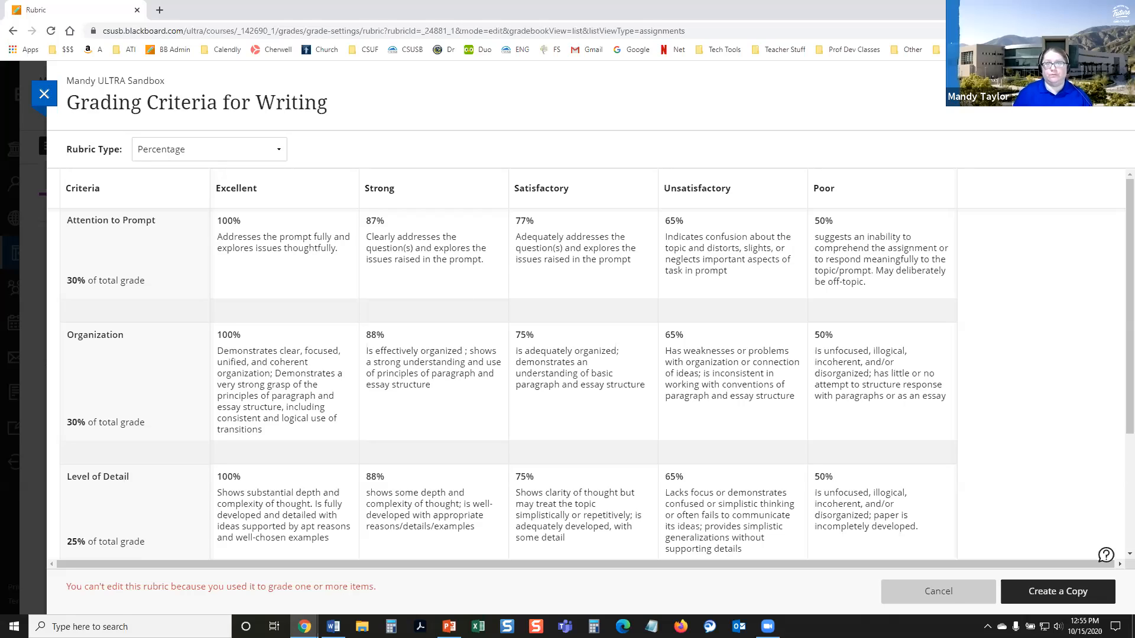
Step: Leave the Grading Criteria for Writing rubric without copying it and close the Gradebook Settings to return to the gradebook
left_click(953, 599)
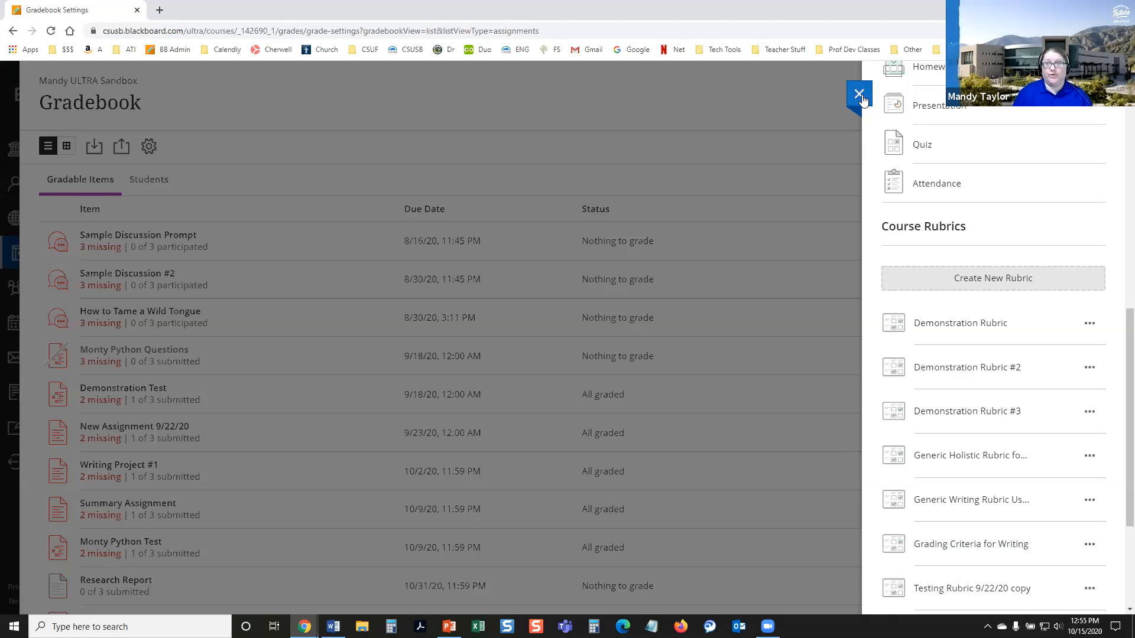
left_click(861, 98)
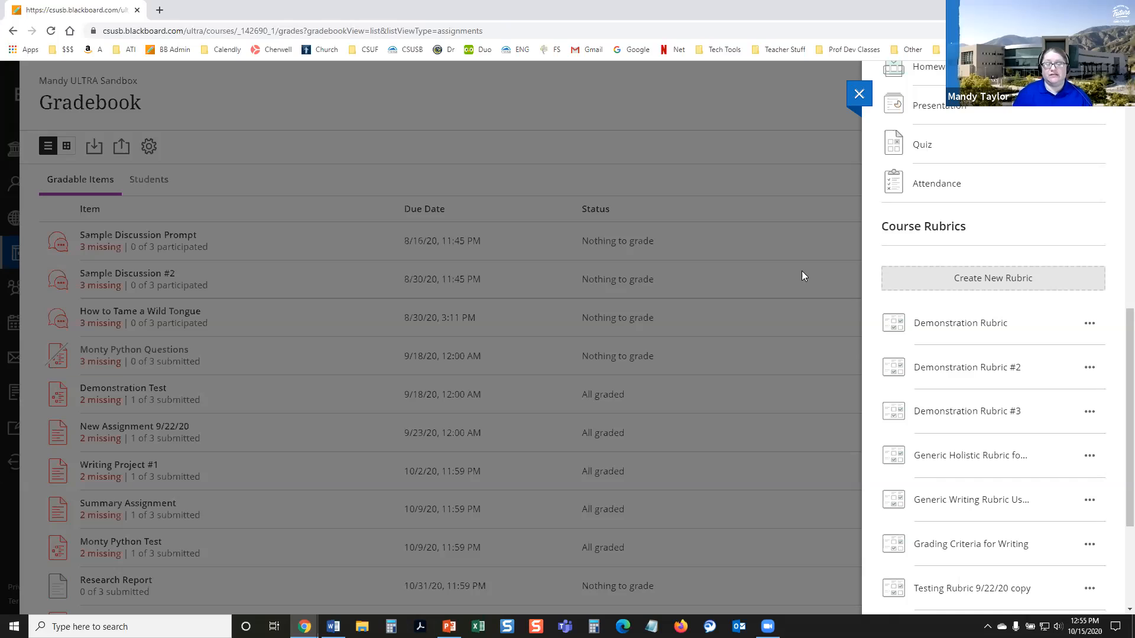
left_click(816, 566)
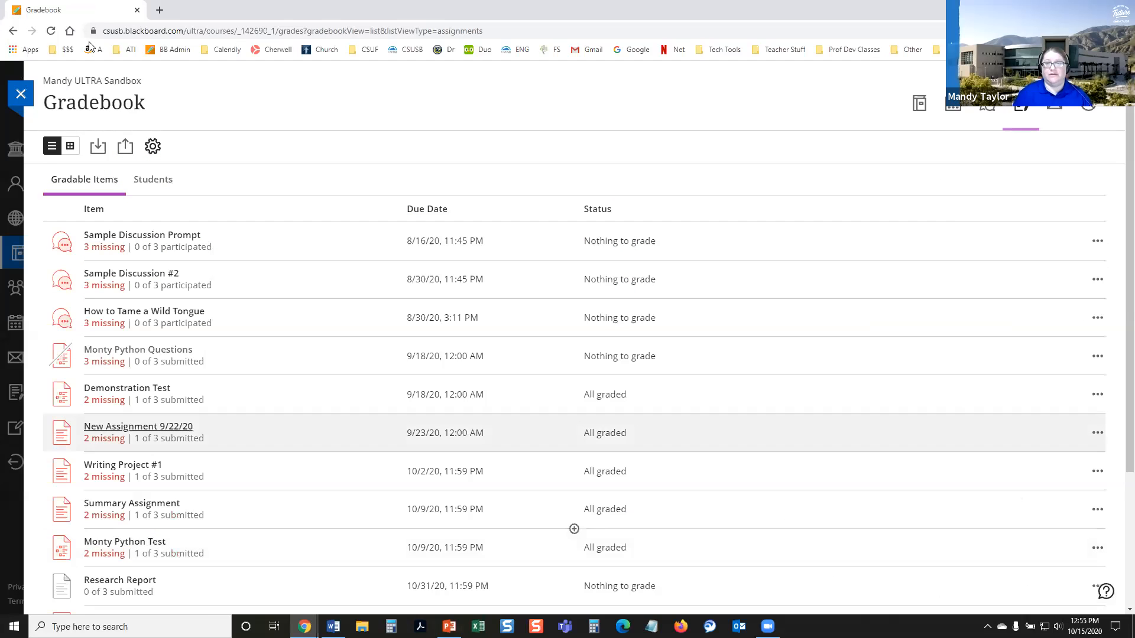